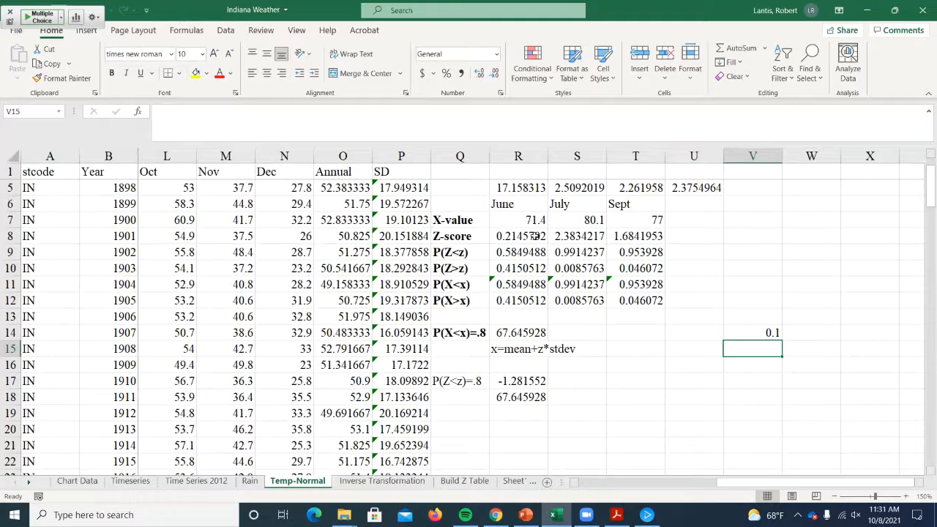
- Close the current workbook and open Indiana Weather from the ECON 221 - Honors folder in Fall 2021 Classes, with its window maximized
{"action": "left_click", "coordinate": [922, 10]}
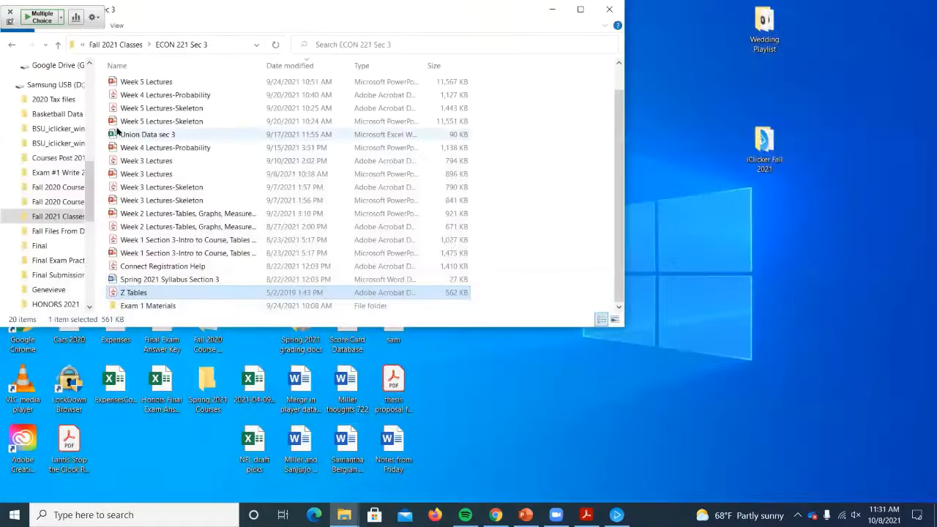
{"action": "left_click", "coordinate": [126, 44]}
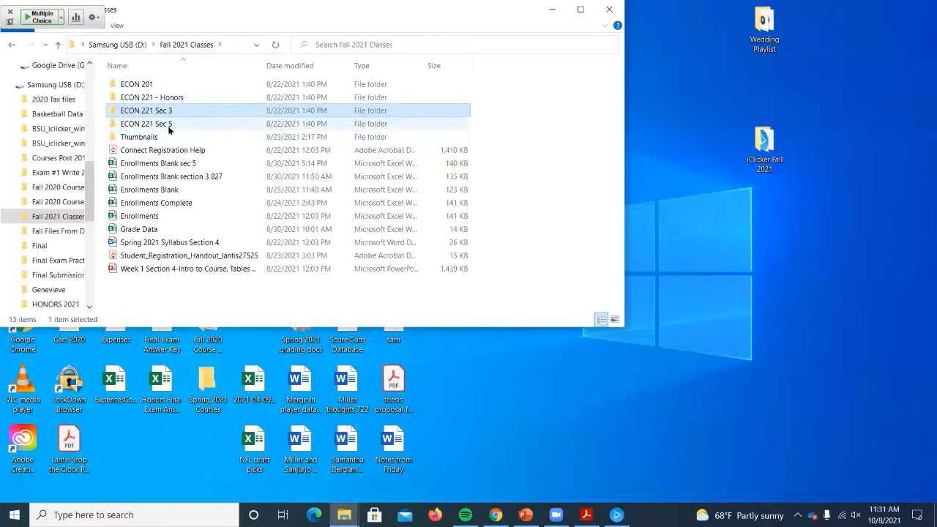
{"action": "double_click", "coordinate": [168, 124]}
{"action": "left_click", "coordinate": [129, 45]}
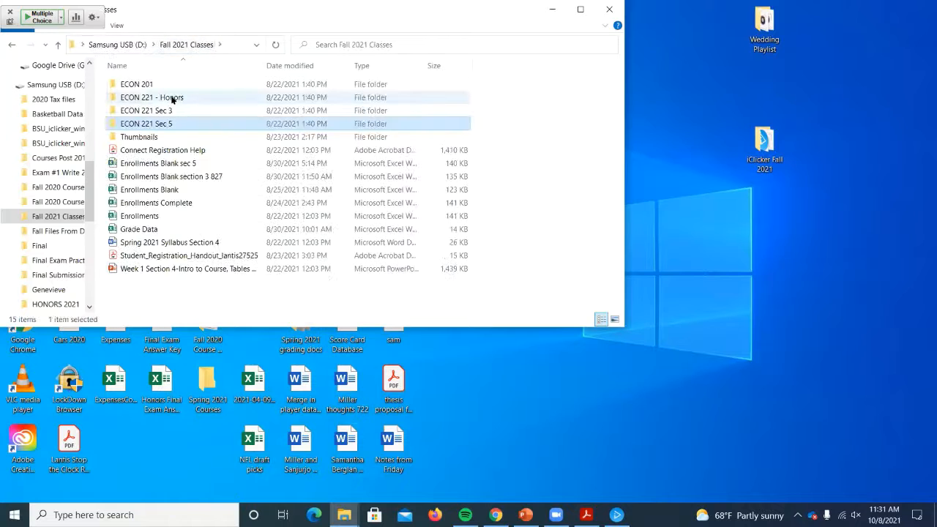
{"action": "double_click", "coordinate": [178, 95]}
{"action": "scroll", "coordinate": [164, 187], "scroll_direction": "down", "scroll_amount": 3}
{"action": "scroll", "coordinate": [164, 187], "scroll_direction": "down", "scroll_amount": 1}
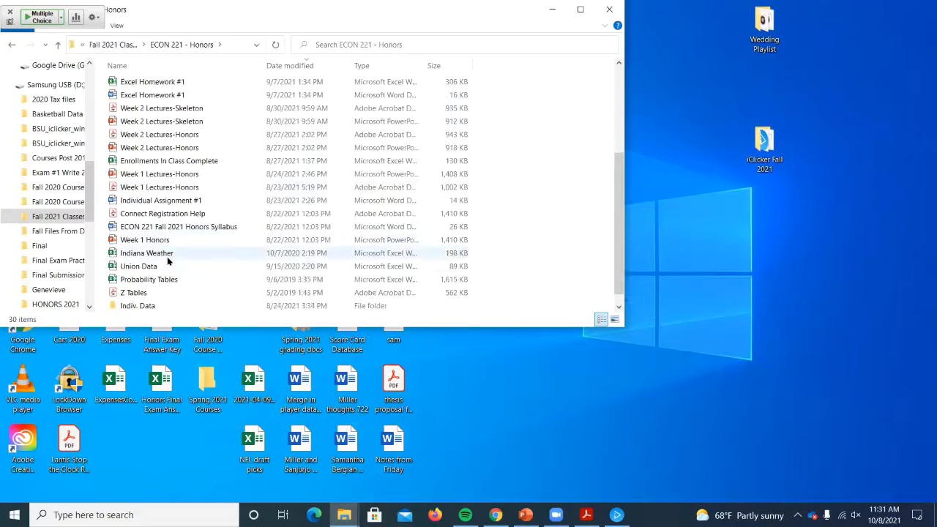
{"action": "left_click", "coordinate": [167, 256]}
{"action": "key", "text": "Return"}
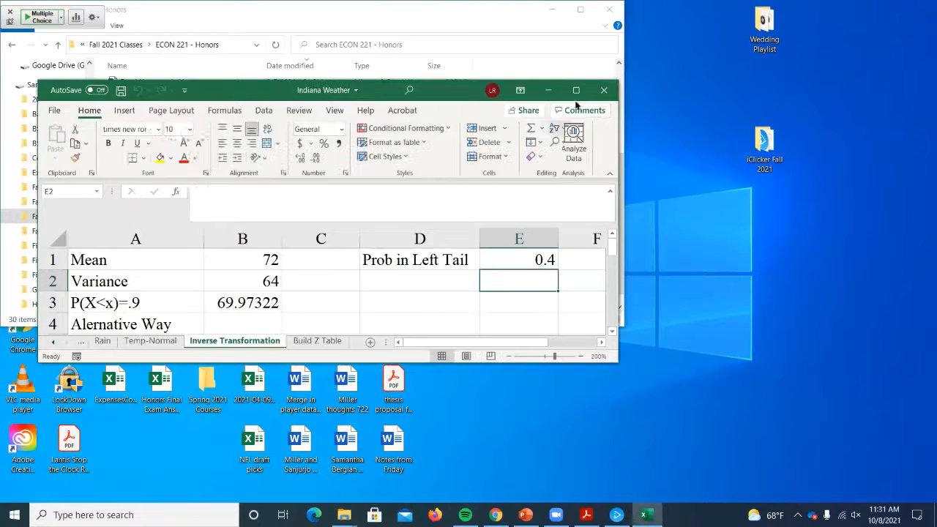
{"action": "left_click", "coordinate": [576, 91]}
- Look through the Temp-Normal, Timeseries and Time Series 2012 sheets, examining their weather data and the chart below the 2012 series
{"action": "left_click", "coordinate": [112, 481]}
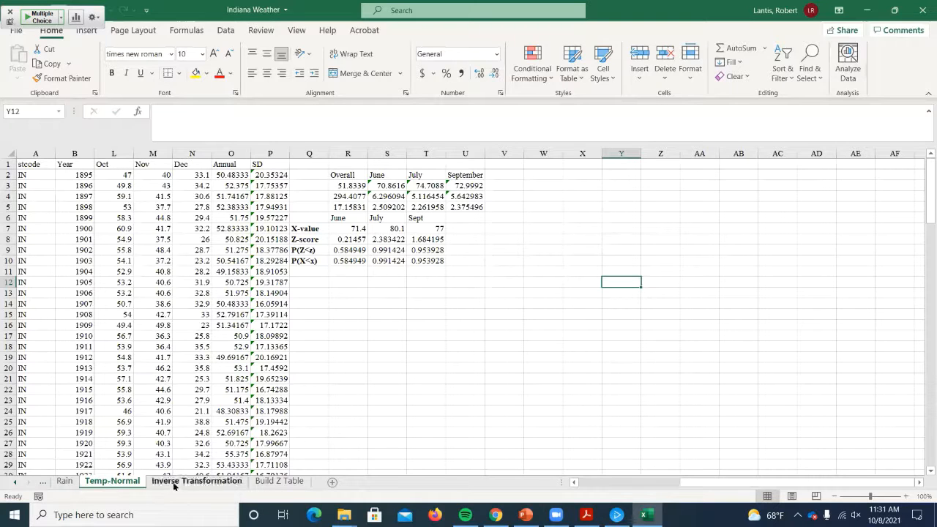
{"action": "left_click", "coordinate": [12, 483]}
{"action": "left_click", "coordinate": [12, 482]}
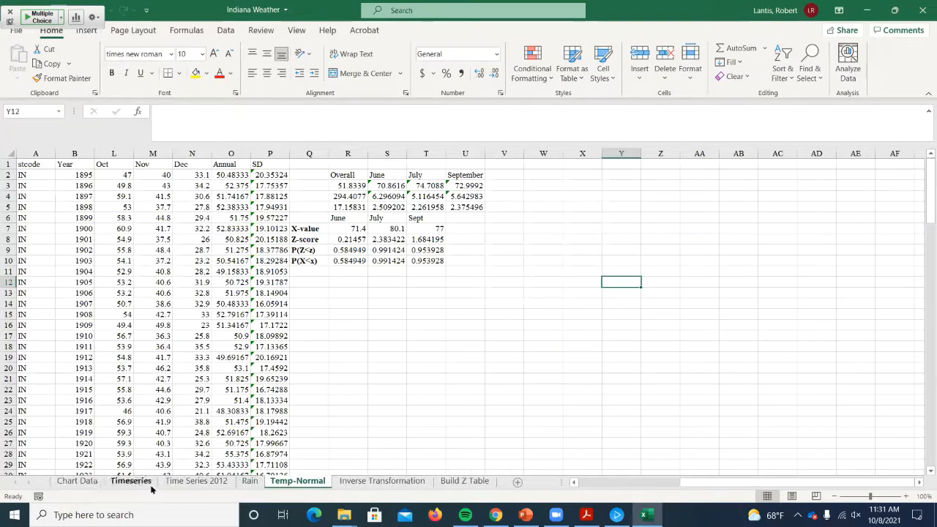
{"action": "left_click", "coordinate": [130, 481]}
{"action": "scroll", "coordinate": [227, 253], "scroll_direction": "down", "scroll_amount": 20}
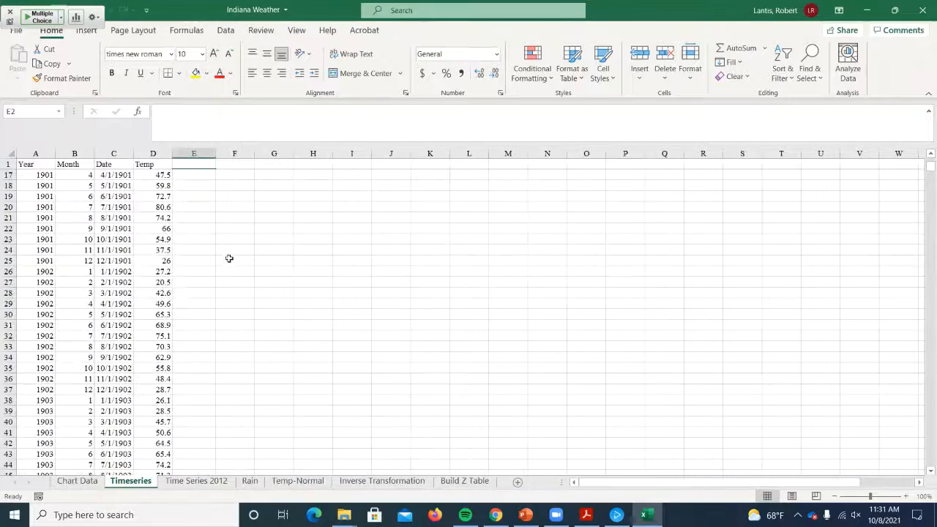
{"action": "scroll", "coordinate": [218, 295], "scroll_direction": "down", "scroll_amount": 20}
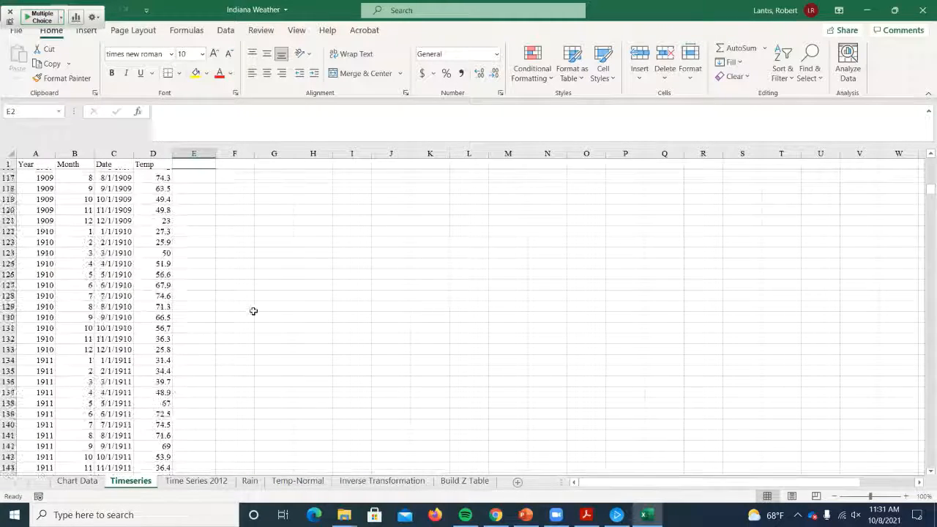
{"action": "left_click", "coordinate": [196, 480]}
{"action": "scroll", "coordinate": [309, 355], "scroll_direction": "up", "scroll_amount": 7}
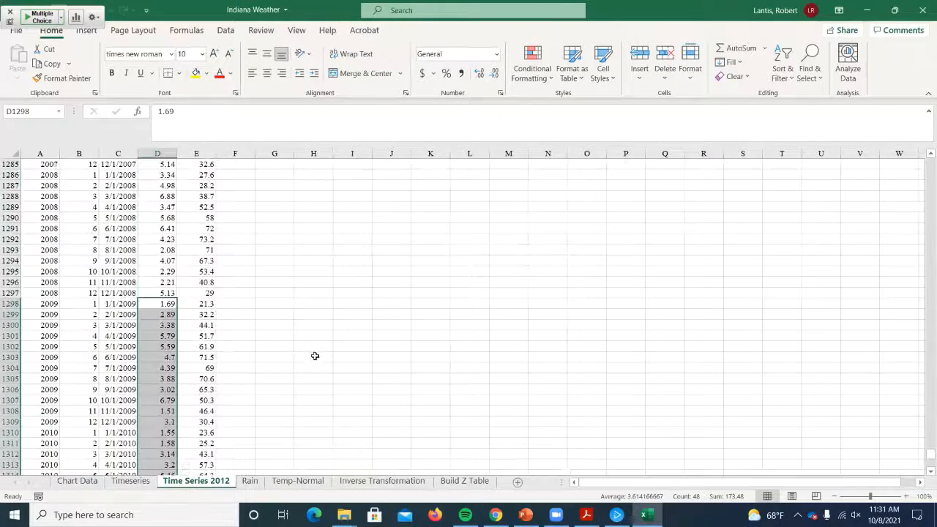
{"action": "scroll", "coordinate": [322, 359], "scroll_direction": "down", "scroll_amount": 14}
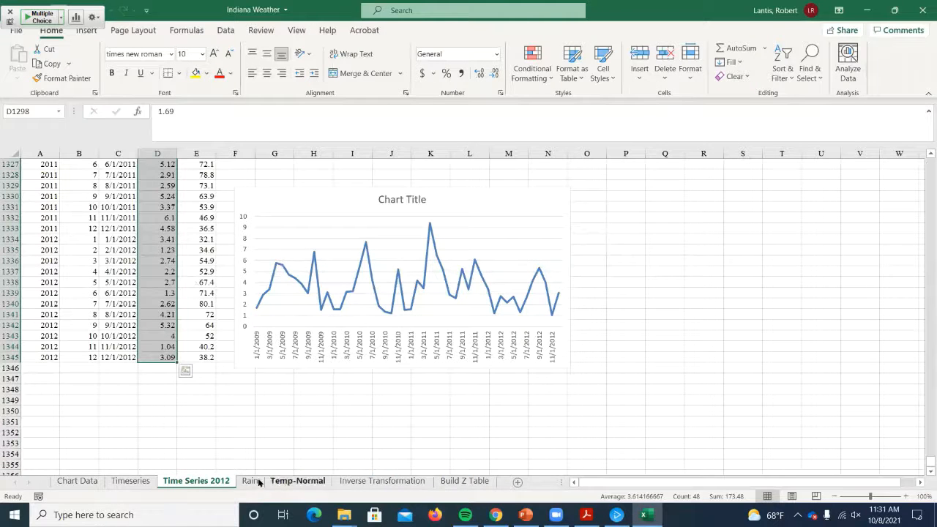
- Return to the Temp-Normal sheet and examine the monthly temperature columns from January onward, down to the summary rows beneath the data
{"action": "left_click", "coordinate": [297, 482]}
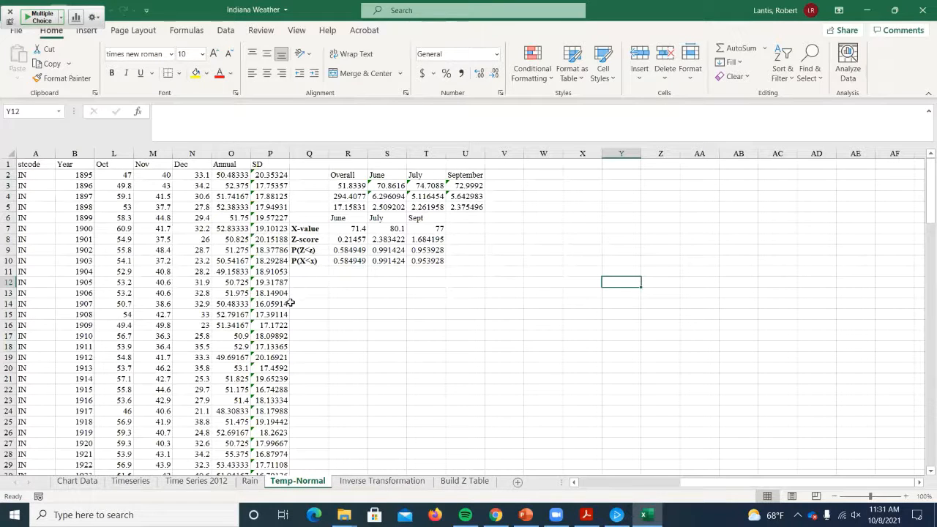
{"action": "left_click_drag", "start_coordinate": [723, 483], "coordinate": [584, 479]}
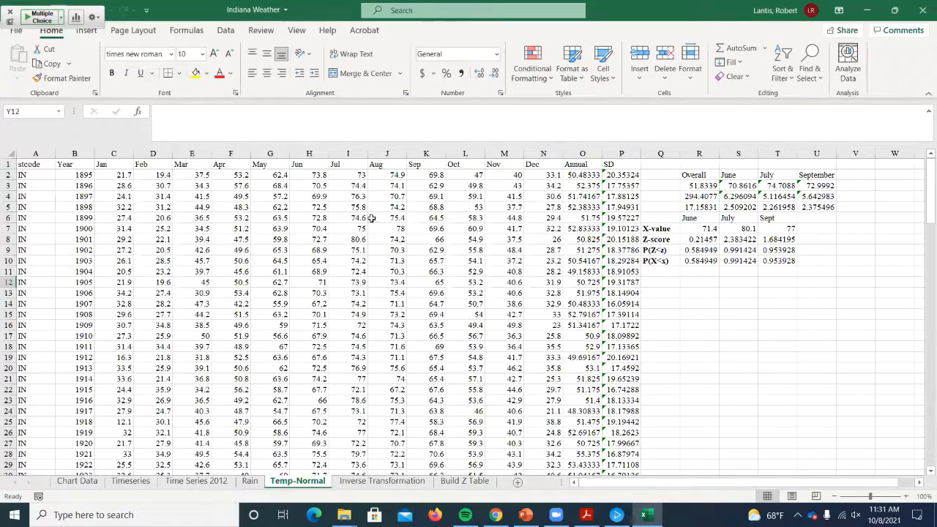
{"action": "scroll", "coordinate": [457, 260], "scroll_direction": "down", "scroll_amount": 14}
{"action": "scroll", "coordinate": [452, 281], "scroll_direction": "down", "scroll_amount": 20}
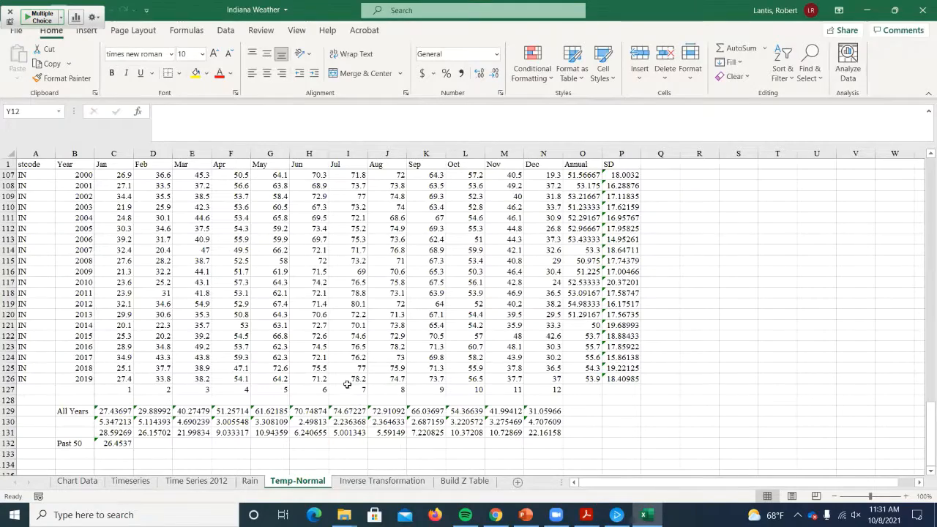
{"action": "scroll", "coordinate": [469, 377], "scroll_direction": "up", "scroll_amount": 13}
{"action": "scroll", "coordinate": [492, 372], "scroll_direction": "up", "scroll_amount": 20}
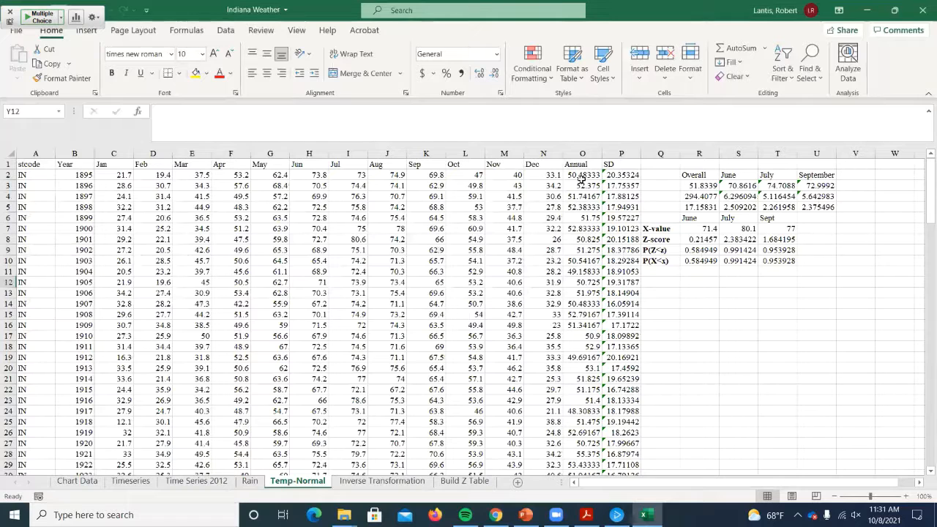
- Set the Temp-Normal sheet's zoom to a custom 150%
{"action": "left_click", "coordinate": [667, 185]}
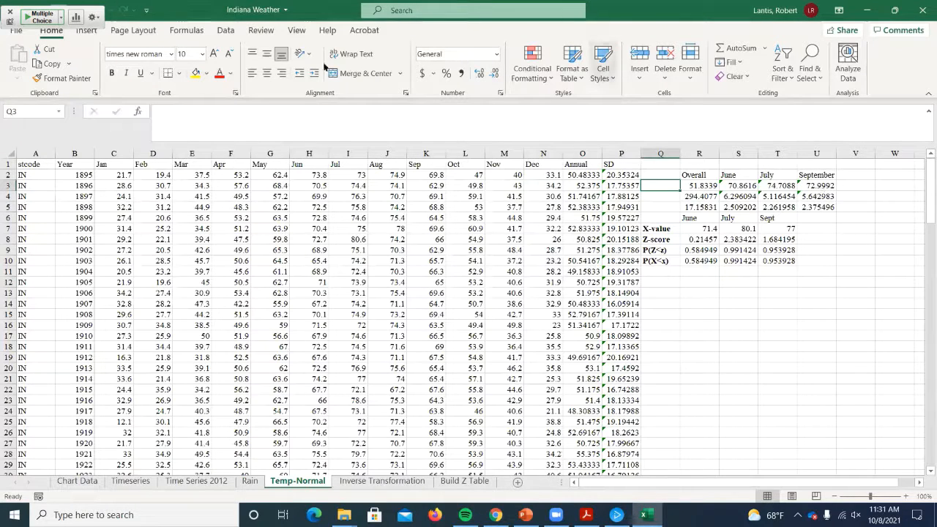
{"action": "left_click", "coordinate": [296, 30]}
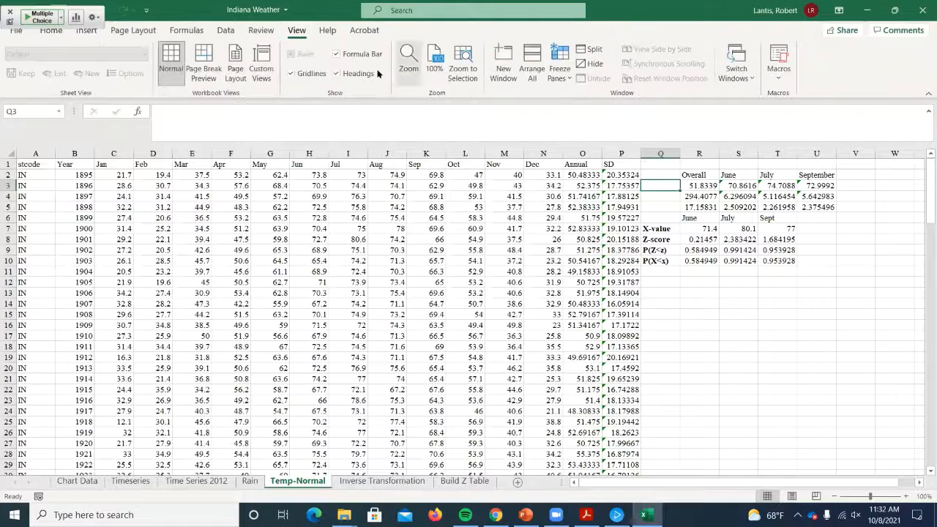
{"action": "left_click", "coordinate": [408, 60]}
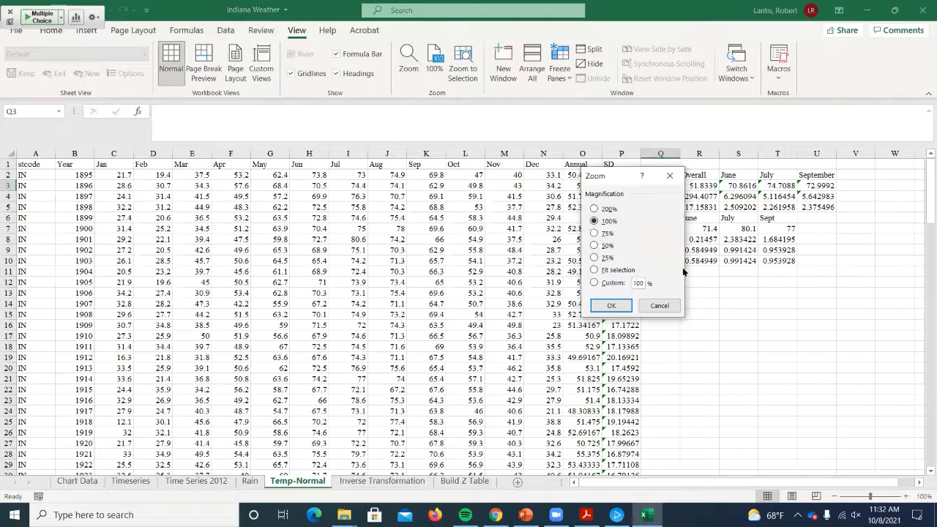
{"action": "type", "text": "150"}
{"action": "key", "text": "Return"}
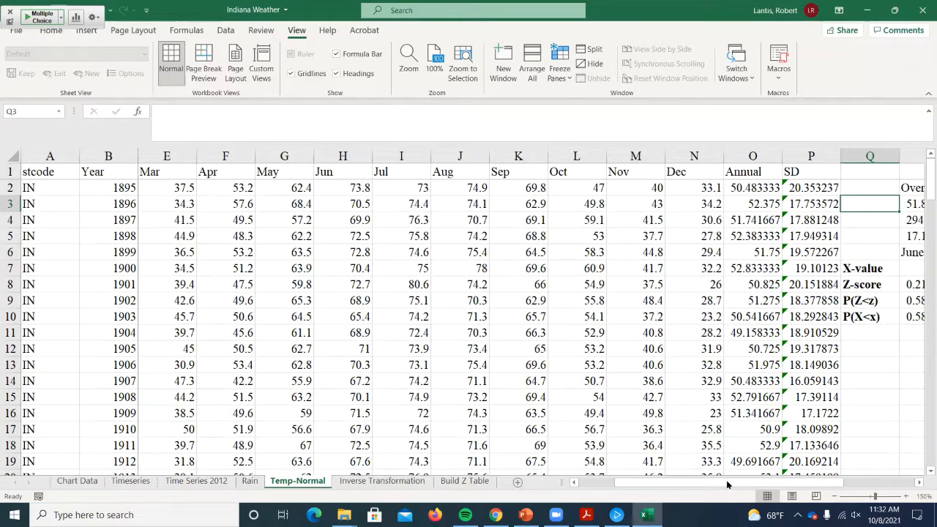
- Label the summary statistics rows in Q3, Q4 and Q5 as Mean, Variance and Stdev
{"action": "left_click_drag", "start_coordinate": [728, 484], "coordinate": [799, 484]}
{"action": "type", "text": "Mean"}
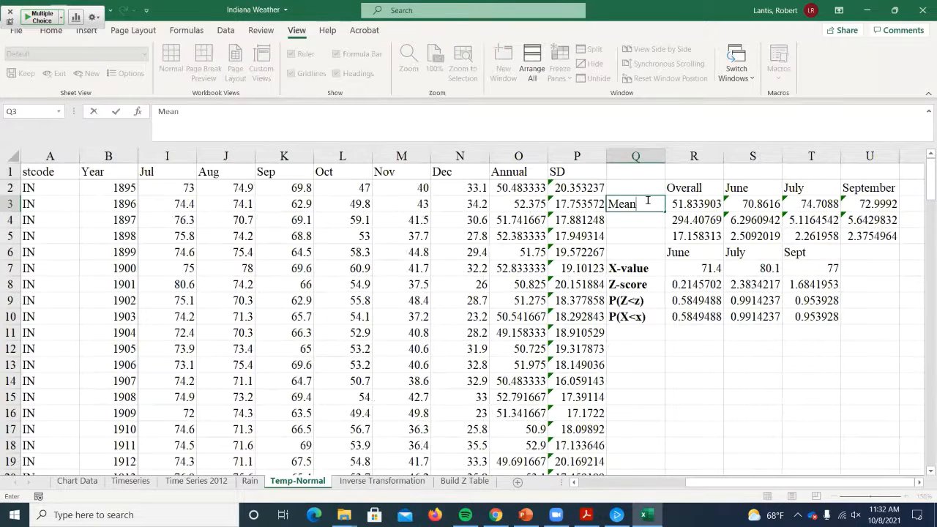
{"action": "key", "text": "Return"}
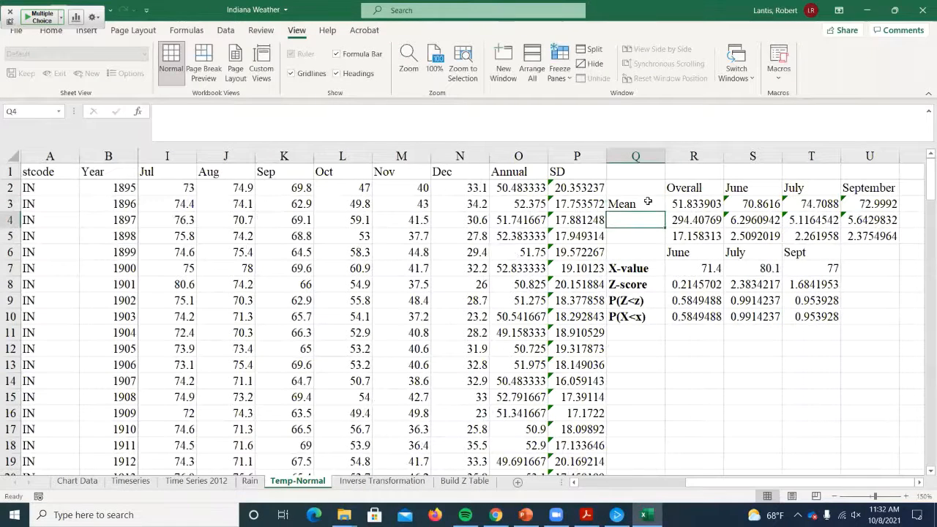
{"action": "type", "text": "Variance"}
{"action": "key", "text": "Return"}
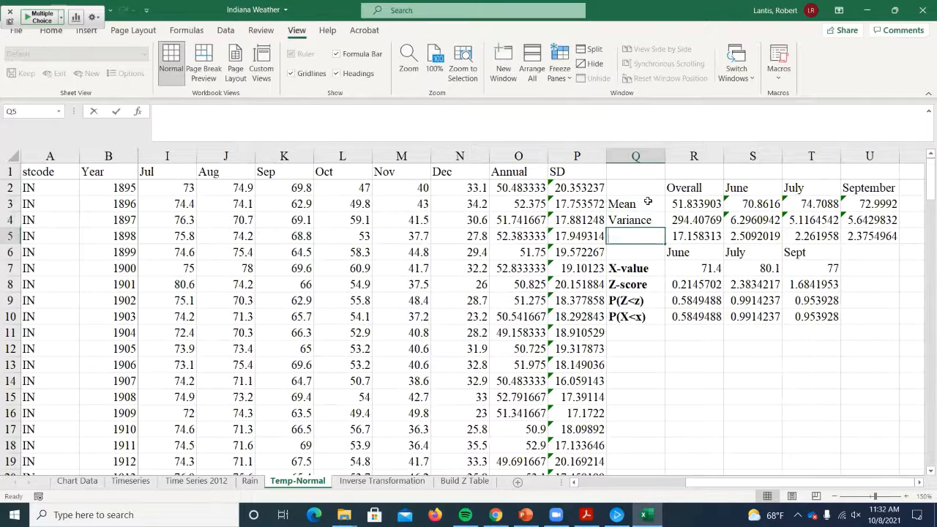
{"action": "type", "text": "Stdev."}
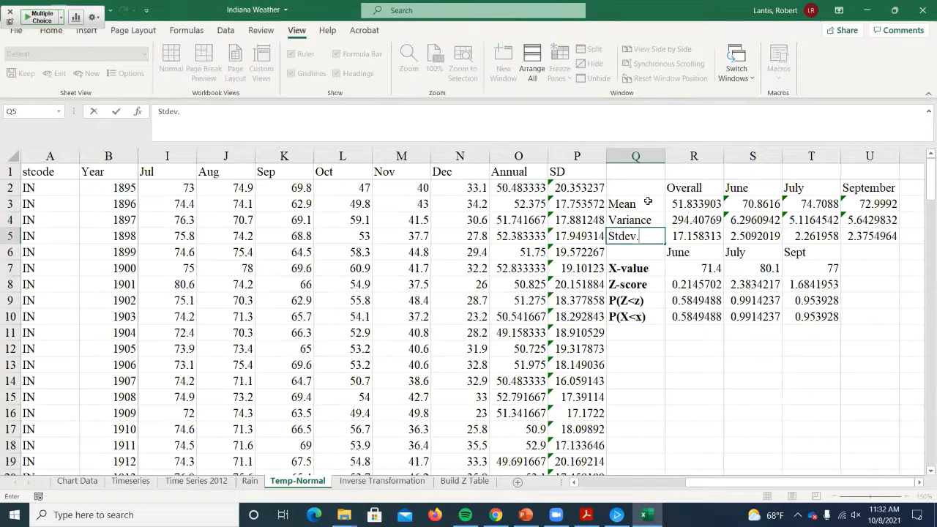
{"action": "key", "text": "Return"}
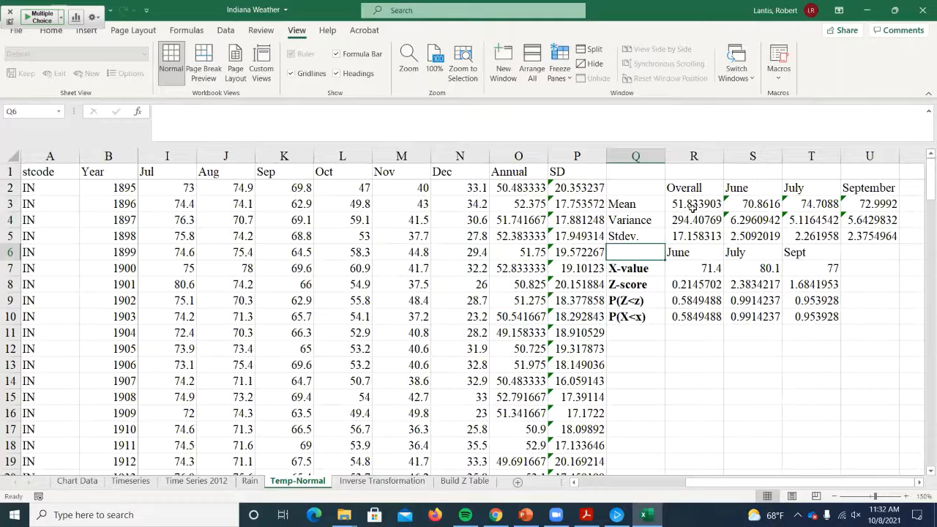
- Examine the formulas behind the Overall mean, variance and standard deviation in R3 to R5, leaving them unmodified
{"action": "double_click", "coordinate": [691, 208]}
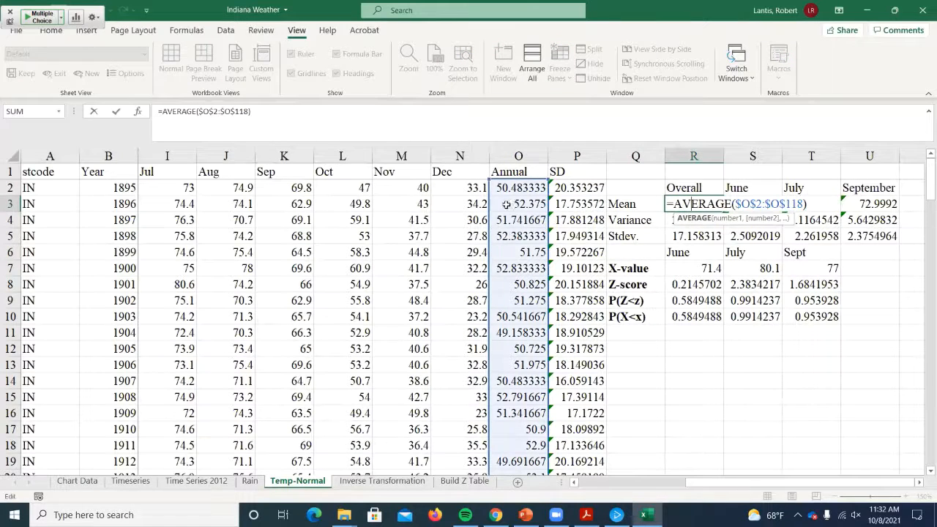
{"action": "key", "text": "Return"}
{"action": "key", "text": "F2"}
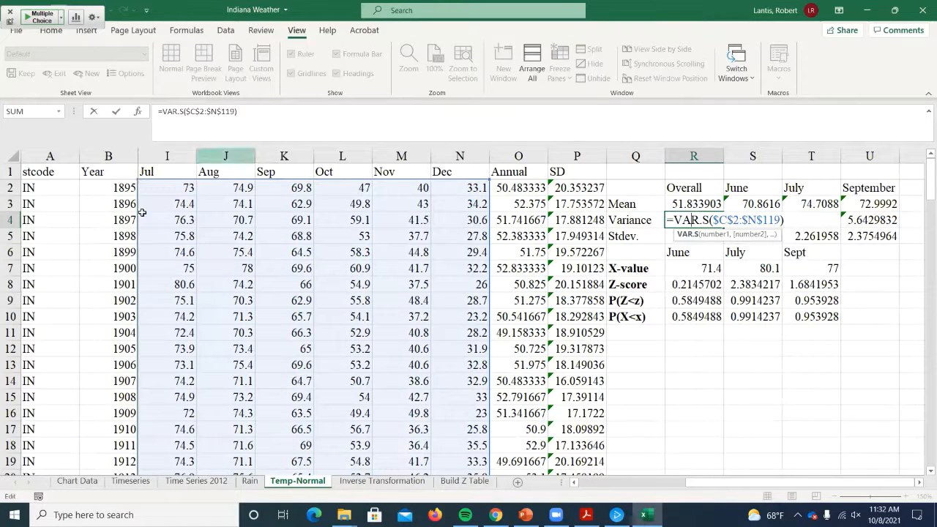
{"action": "key", "text": "Return"}
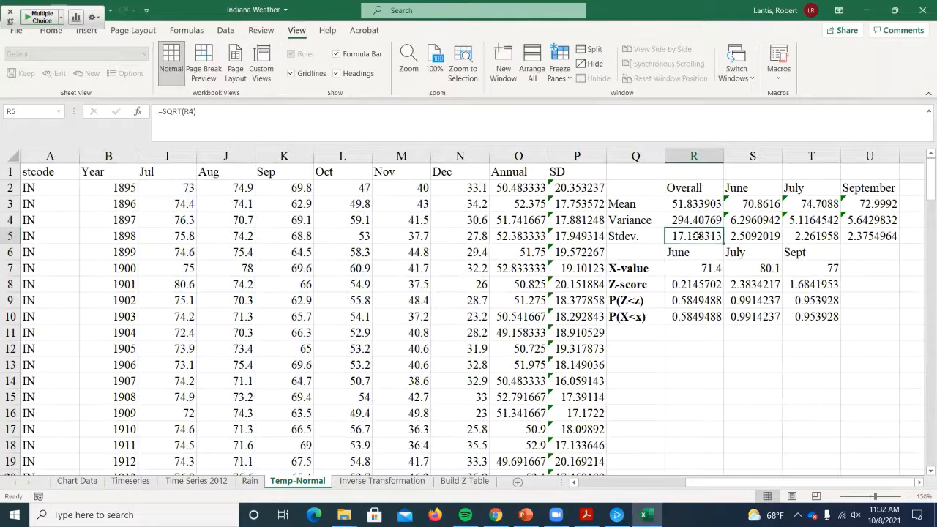
{"action": "double_click", "coordinate": [721, 236]}
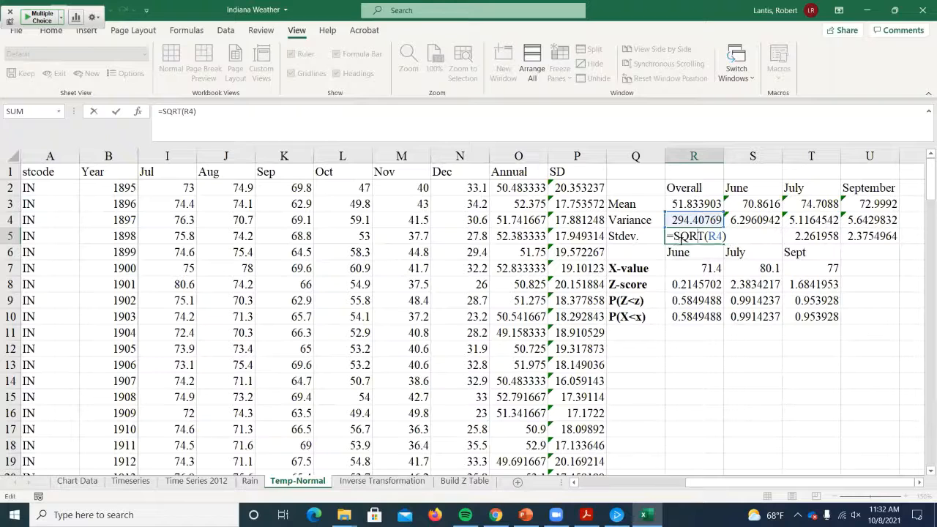
{"action": "key", "text": "Return"}
- Examine the formulas behind the June mean, variance and standard deviation in S3 to S5 and the June data they reference
{"action": "double_click", "coordinate": [738, 204]}
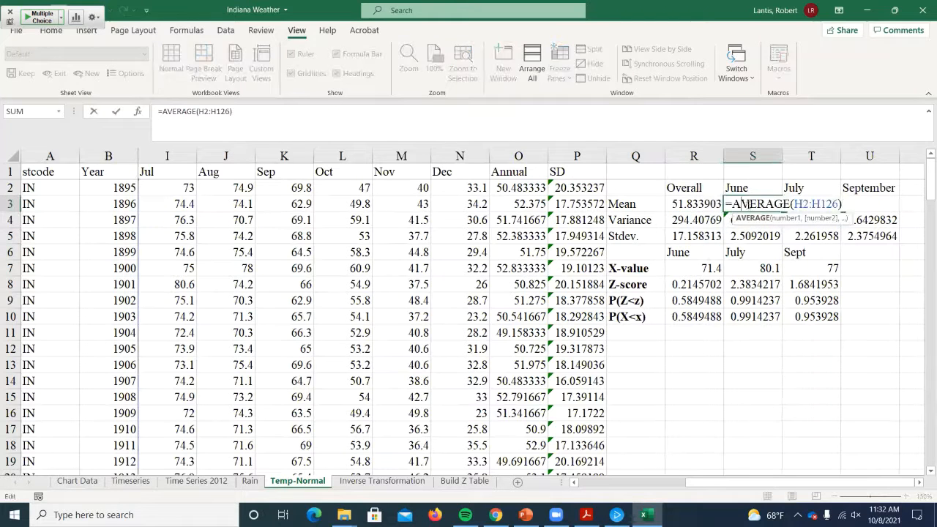
{"action": "left_click_drag", "start_coordinate": [729, 482], "coordinate": [694, 483]}
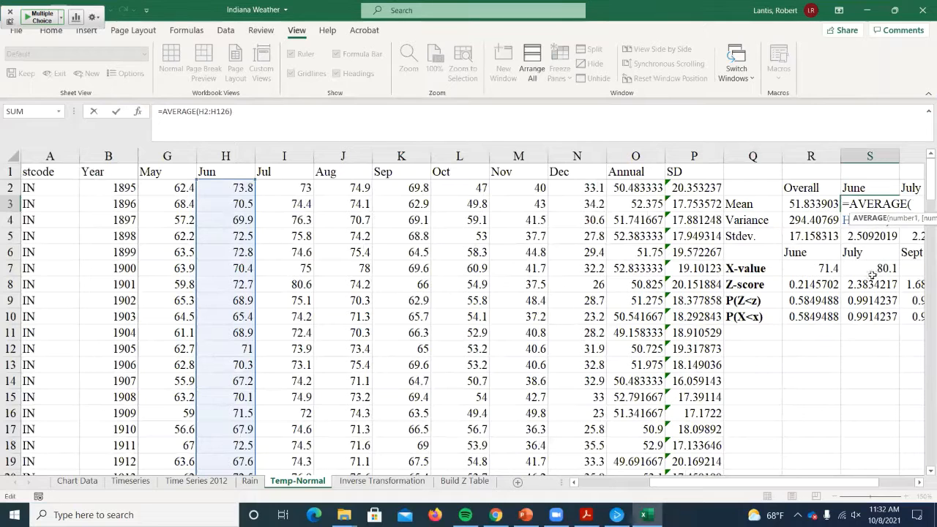
{"action": "key", "text": "Return"}
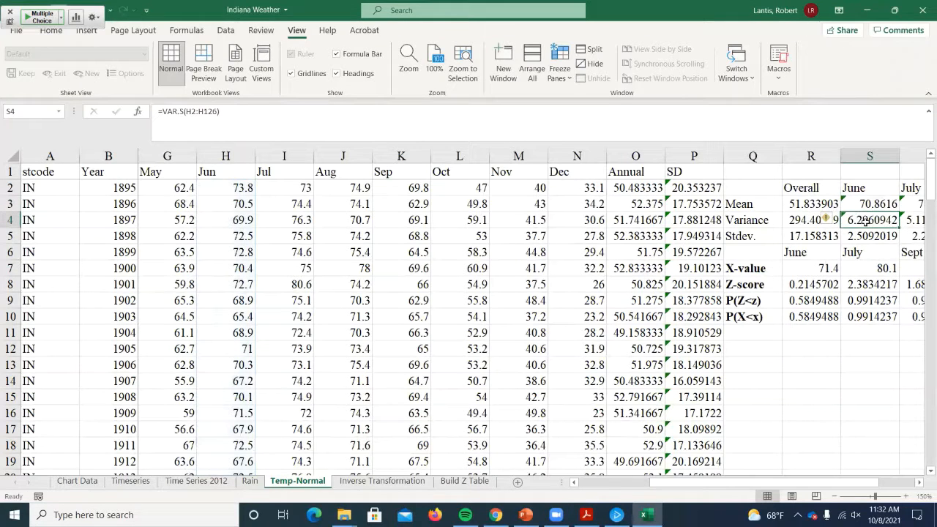
{"action": "double_click", "coordinate": [852, 220]}
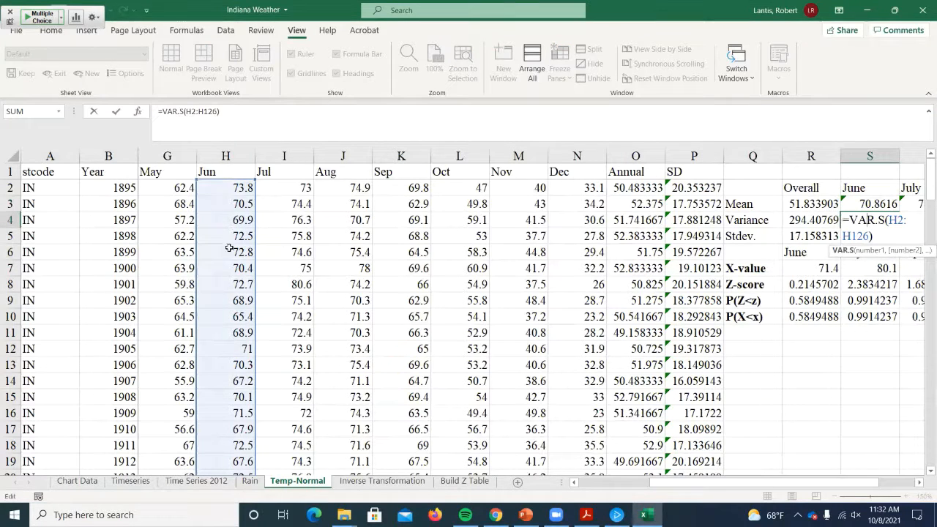
{"action": "key", "text": "Return"}
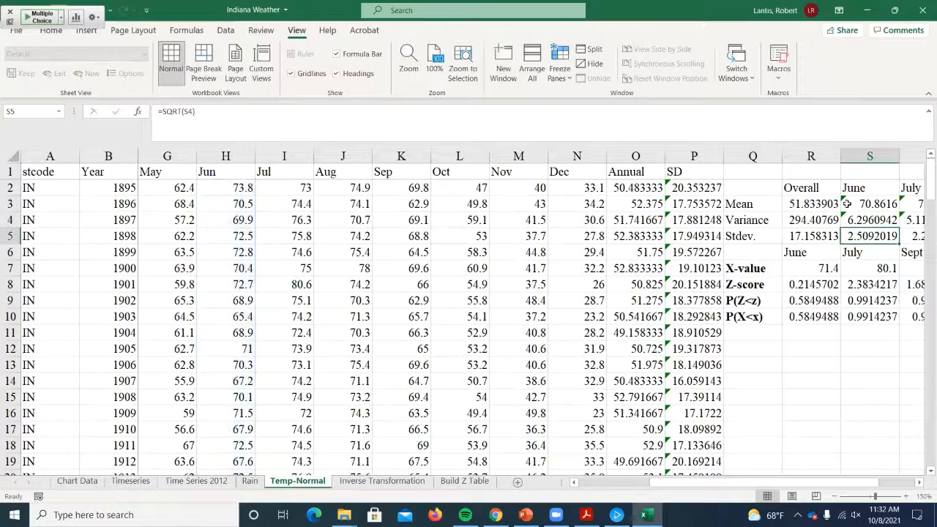
{"action": "double_click", "coordinate": [863, 236]}
{"action": "key", "text": "Return"}
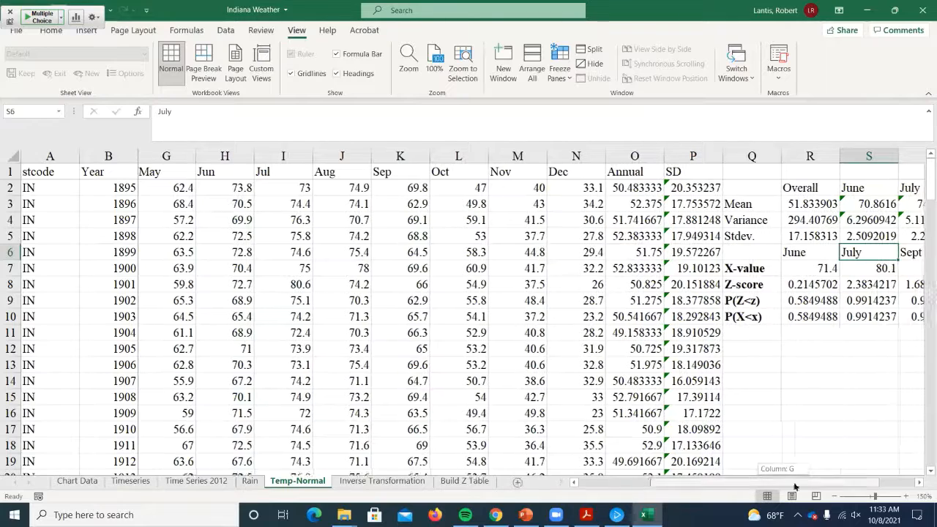
{"action": "left_click_drag", "start_coordinate": [786, 486], "coordinate": [854, 480]}
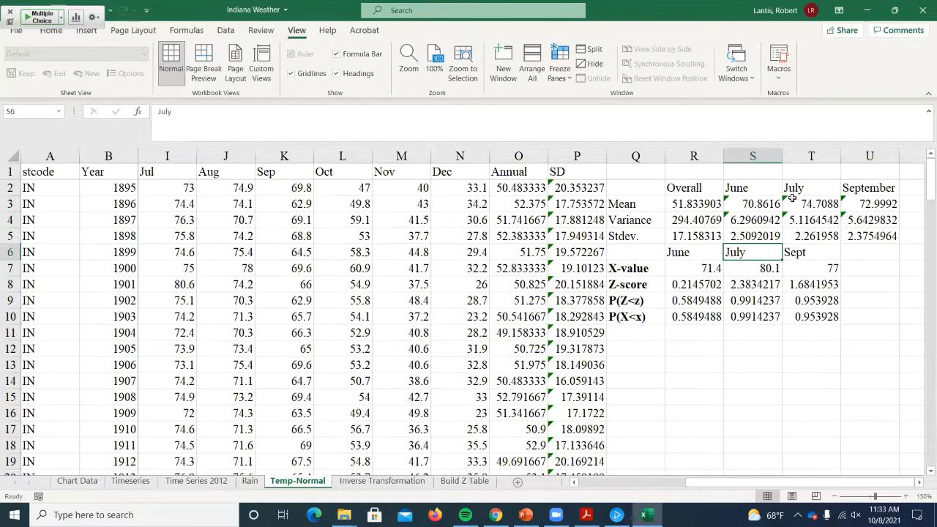
- Set the July and Sept X-values in S7 and T7 to 71.4, matching June
{"action": "left_click", "coordinate": [694, 268]}
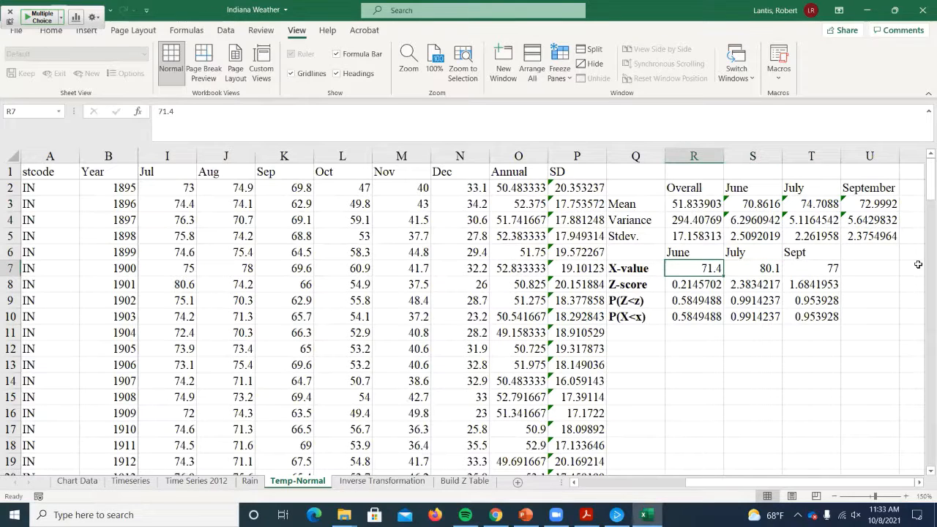
{"action": "key", "text": "Right"}
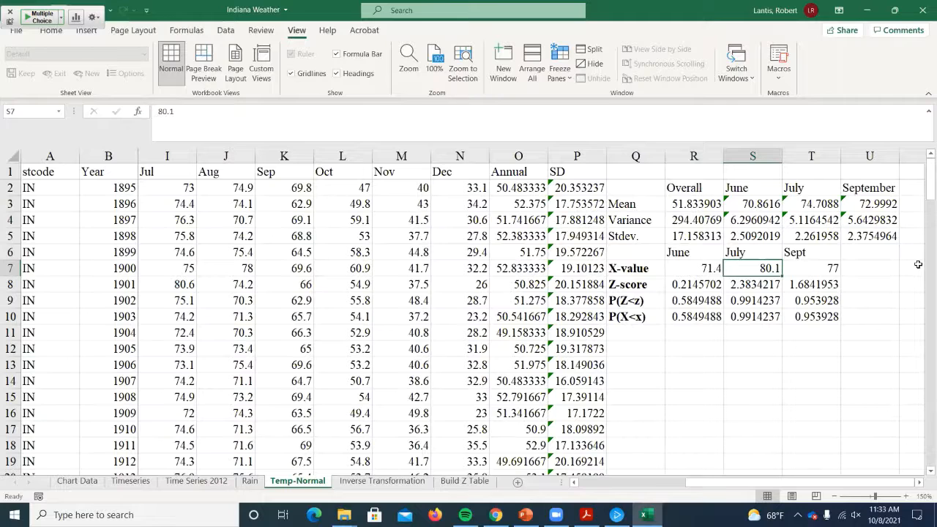
{"action": "type", "text": "71.4"}
{"action": "key", "text": "Right"}
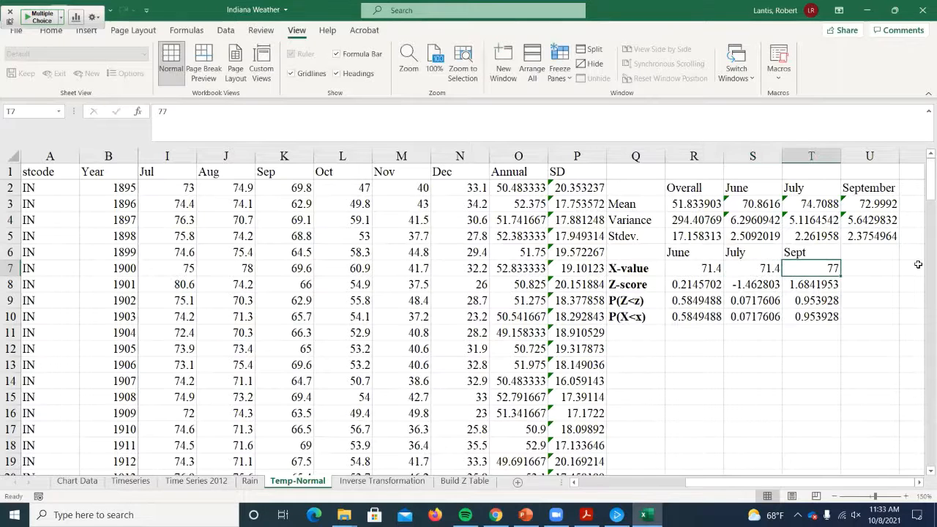
{"action": "type", "text": "71.4"}
{"action": "key", "text": "Return"}
{"action": "key", "text": "Left"}
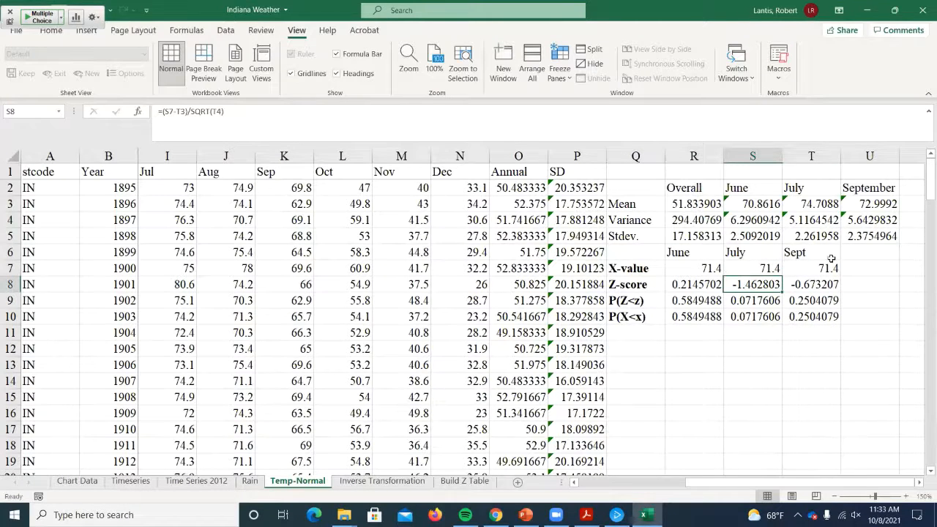
- Clear the existing Z-score, P(Z<z) and P(X<x) formulas in R8:T10
{"action": "left_click_drag", "start_coordinate": [692, 285], "coordinate": [754, 300]}
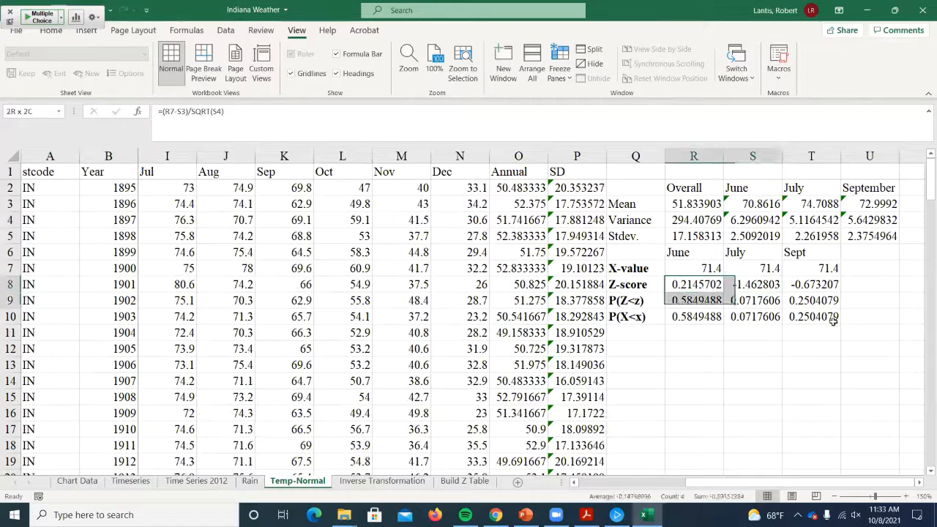
{"action": "left_click_drag", "start_coordinate": [833, 320], "coordinate": [839, 322]}
{"action": "key", "text": "Delete"}
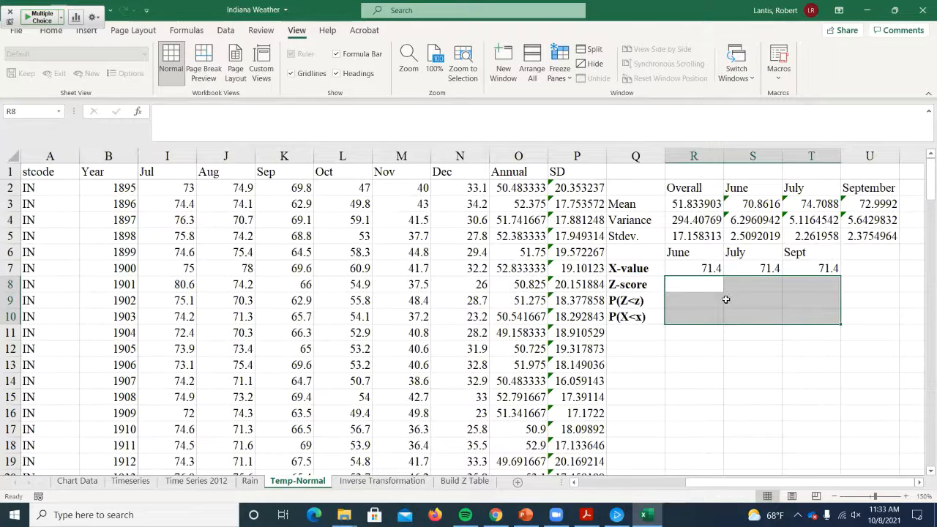
- Enter the June Z-score formula =R7-S3/S5 in R8
{"action": "left_click", "coordinate": [684, 285]}
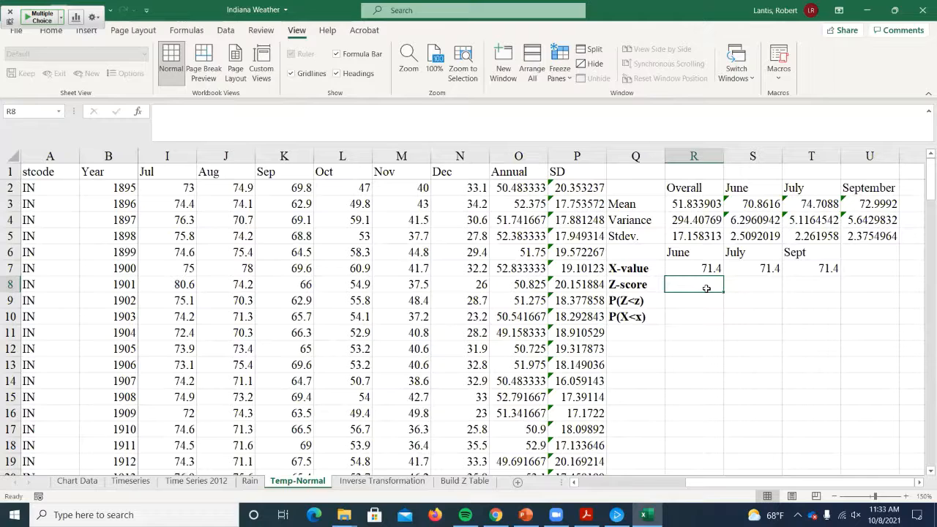
{"action": "type", "text": "="}
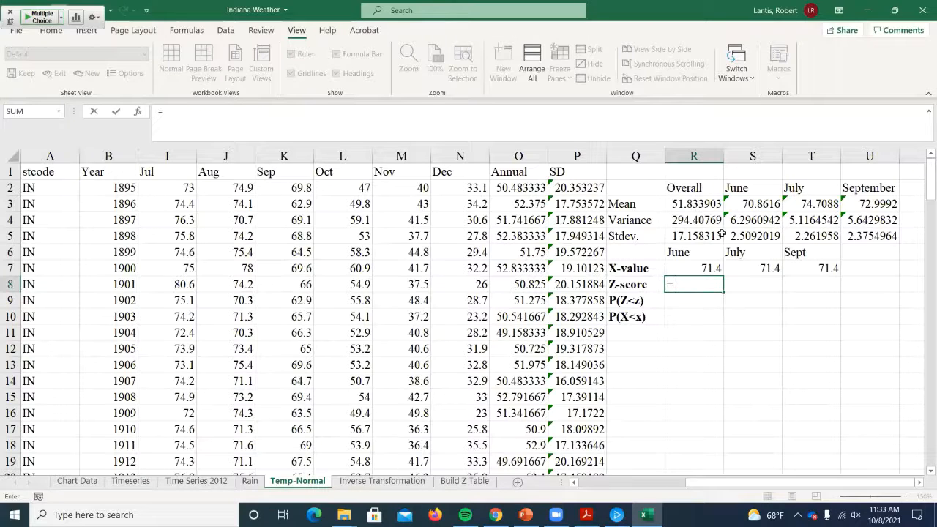
{"action": "left_click", "coordinate": [703, 265]}
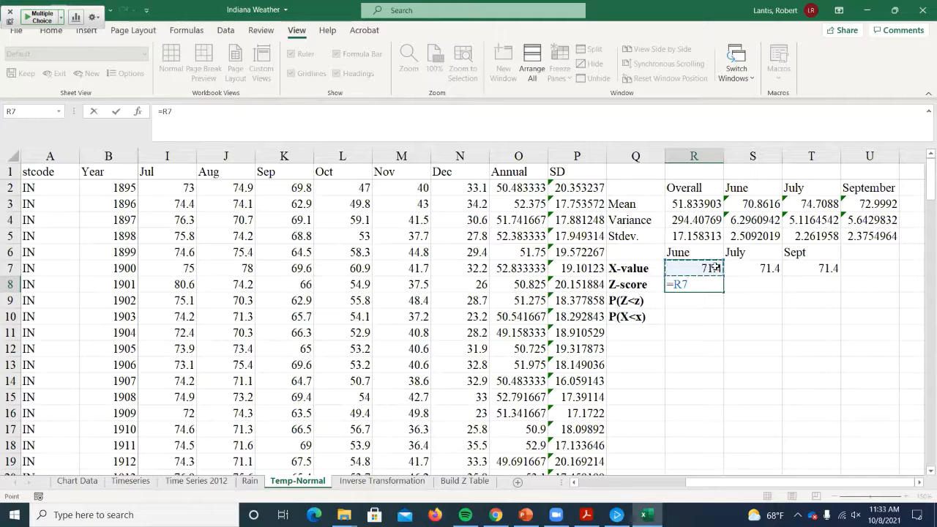
{"action": "type", "text": "-"}
{"action": "left_click", "coordinate": [753, 204]}
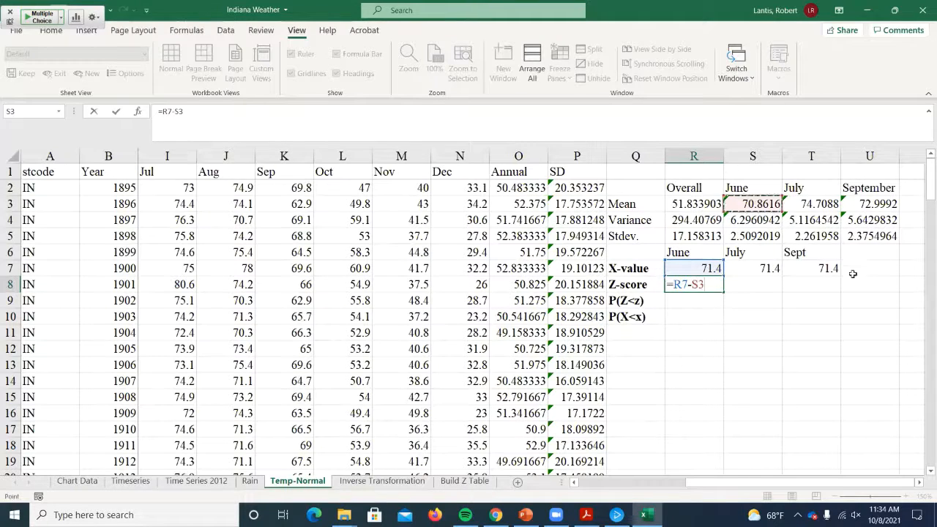
{"action": "type", "text": "/"}
{"action": "left_click", "coordinate": [745, 234]}
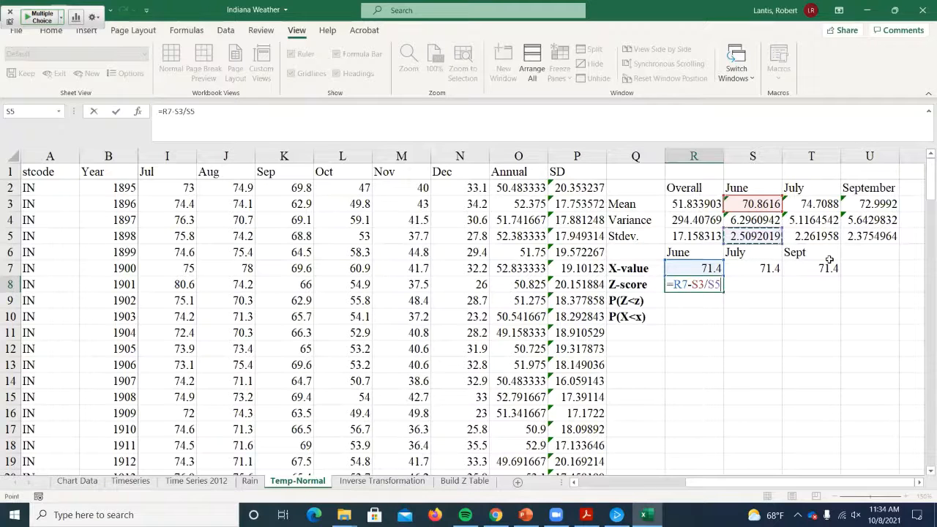
{"action": "key", "text": "Return"}
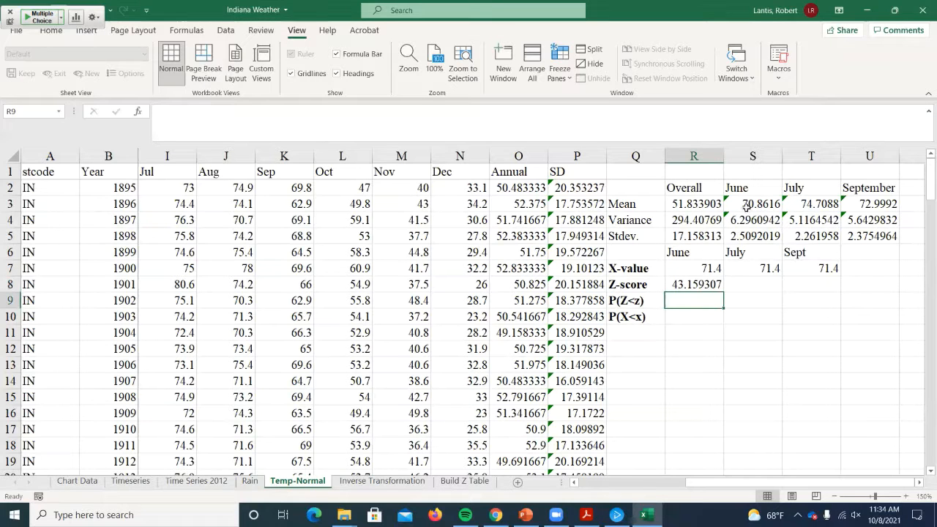
- Add parentheses around the subtraction in R8 so the June Z-score formula reads =(R7-S3)/S5
{"action": "double_click", "coordinate": [692, 284]}
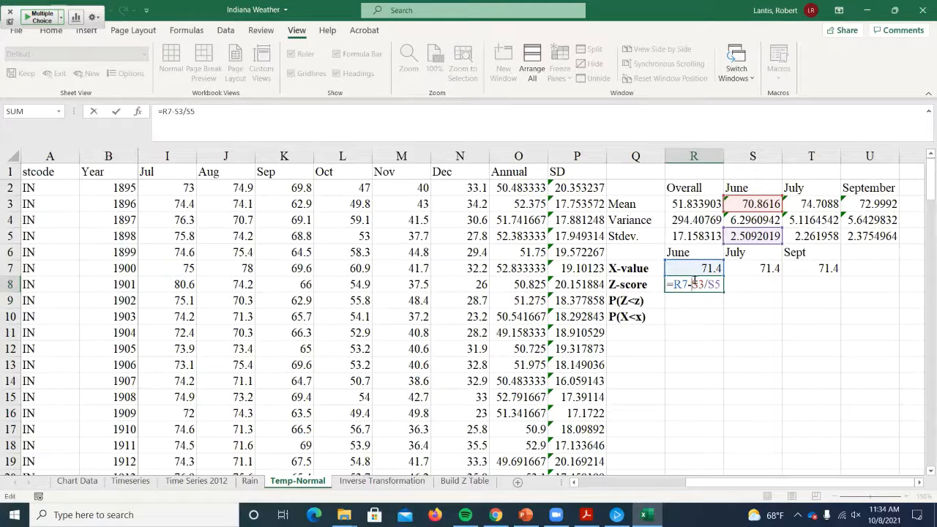
{"action": "key", "text": "Left"}
{"action": "key", "text": "Left"}
{"action": "key", "text": "Left"}
{"action": "key", "text": "Left"}
{"action": "key", "text": "Left"}
{"action": "key", "text": "Left"}
{"action": "key", "text": "Left"}
{"action": "key", "text": "Left"}
{"action": "type", "text": "("}
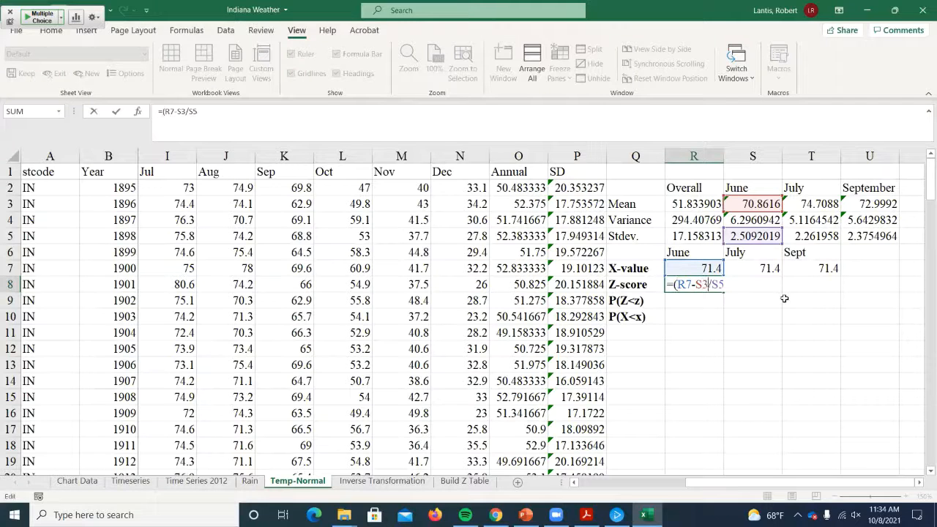
{"action": "key", "text": "Right"}
{"action": "key", "text": "Right"}
{"action": "key", "text": "Right"}
{"action": "key", "text": "Right"}
{"action": "key", "text": "Right"}
{"action": "type", "text": ")"}
{"action": "key", "text": "Return"}
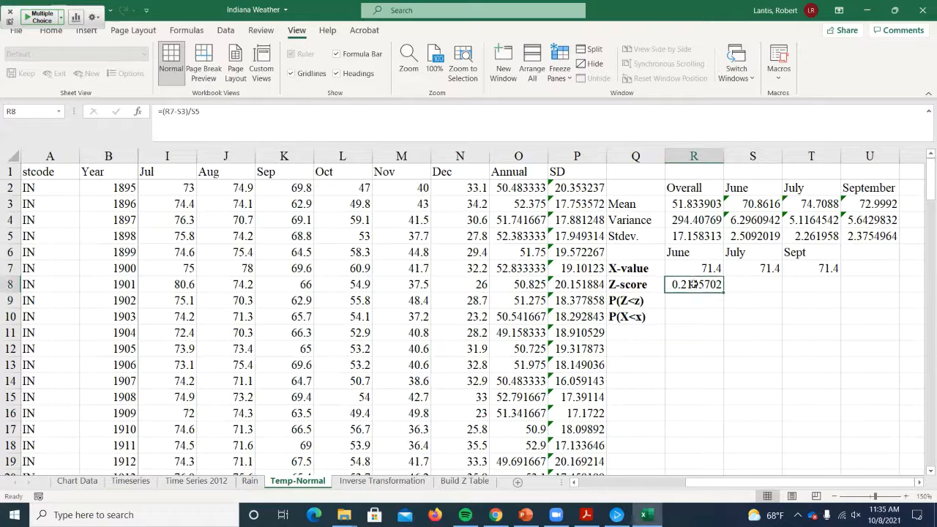
- Review the June Z-score formula in R8 and fill it across to S8 and T8
{"action": "double_click", "coordinate": [701, 284]}
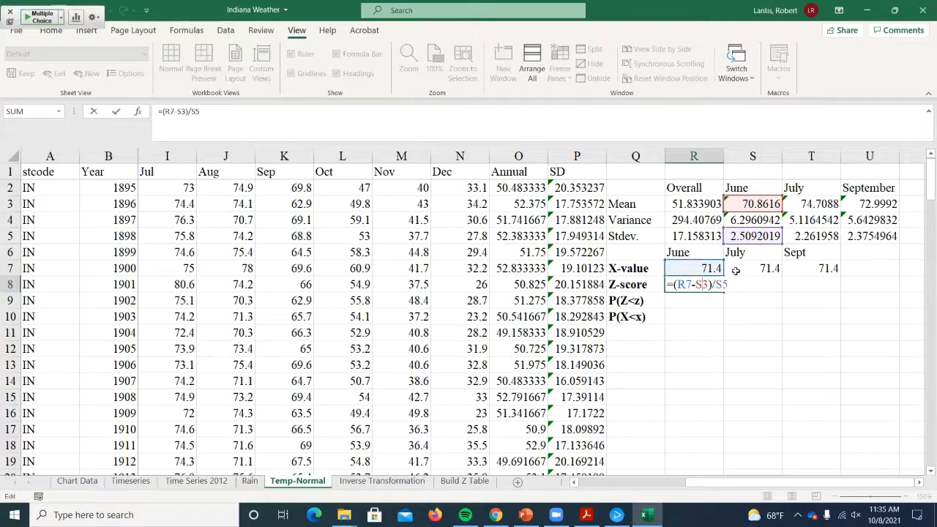
{"action": "key", "text": "Return"}
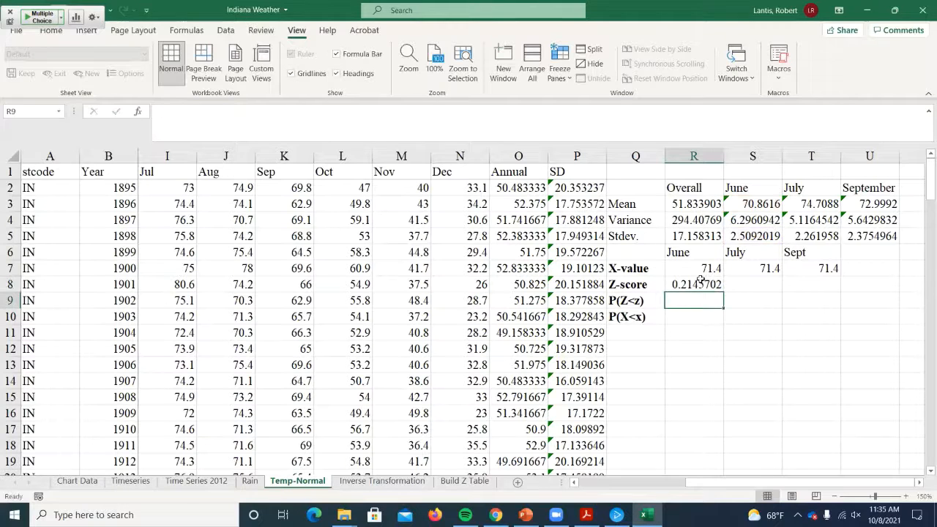
{"action": "left_click", "coordinate": [700, 284]}
{"action": "left_click_drag", "start_coordinate": [723, 292], "coordinate": [827, 291]}
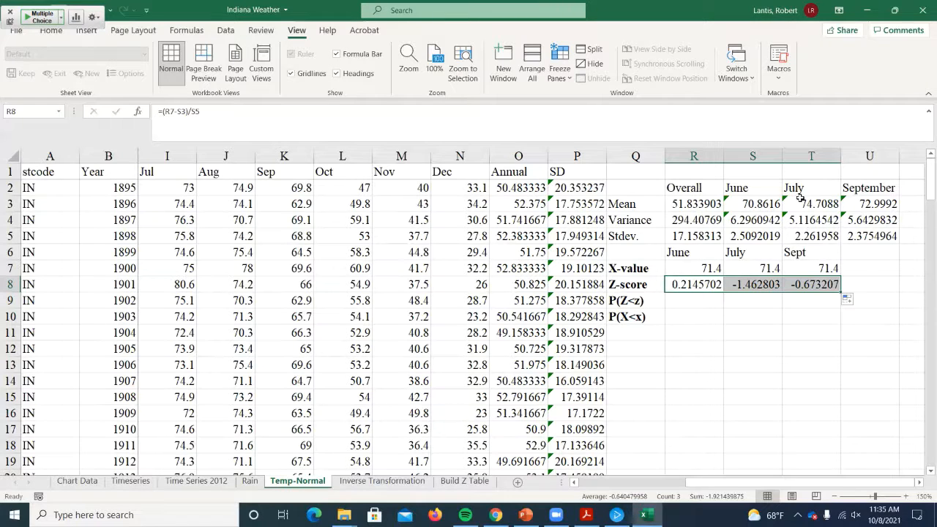
- Check which month's data the mean formula in U3 references and relabel the September heading in U2 as August
{"action": "left_click", "coordinate": [857, 191]}
{"action": "left_click", "coordinate": [860, 204]}
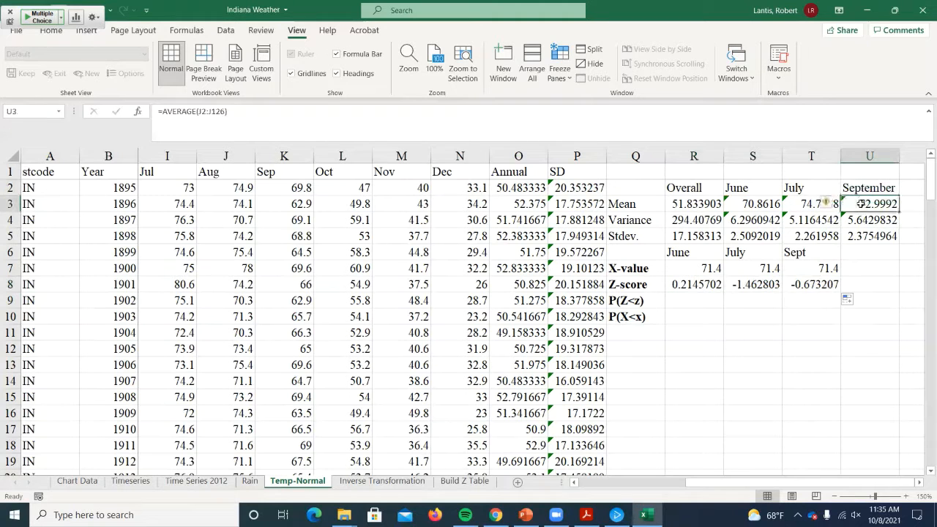
{"action": "double_click", "coordinate": [862, 203]}
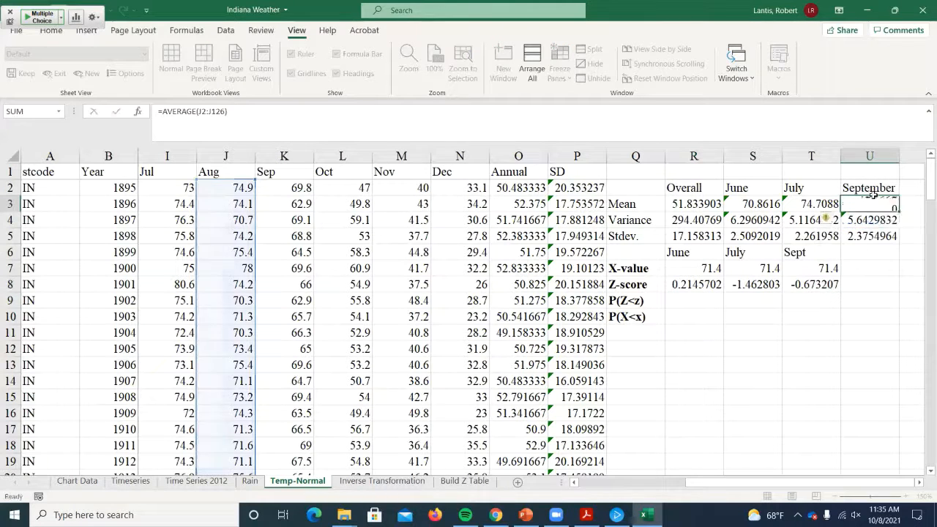
{"action": "key", "text": "Return"}
{"action": "left_click", "coordinate": [874, 188]}
{"action": "type", "text": "August"}
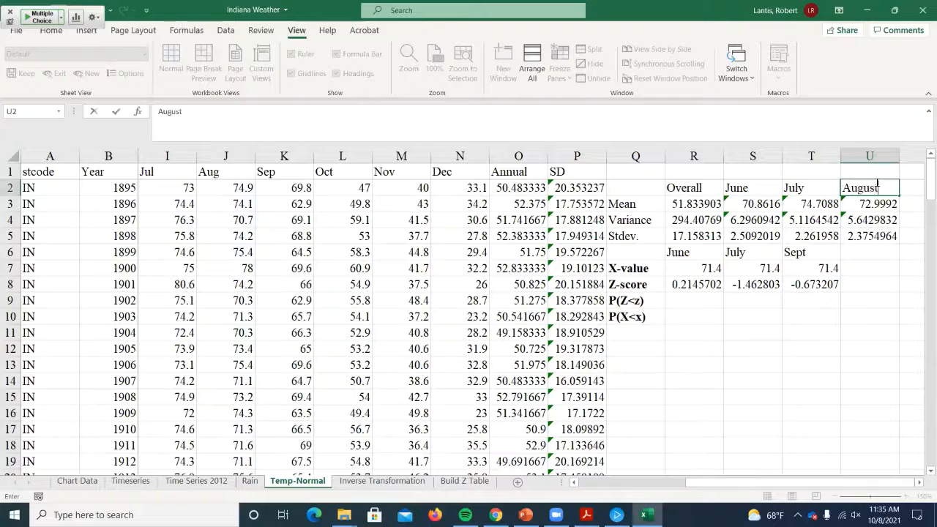
{"action": "key", "text": "Return"}
- Relabel the Sept heading above the X-value in T6 as August
{"action": "key", "text": "Down"}
{"action": "key", "text": "Down"}
{"action": "key", "text": "Left"}
{"action": "key", "text": "Down"}
{"action": "type", "text": "A"}
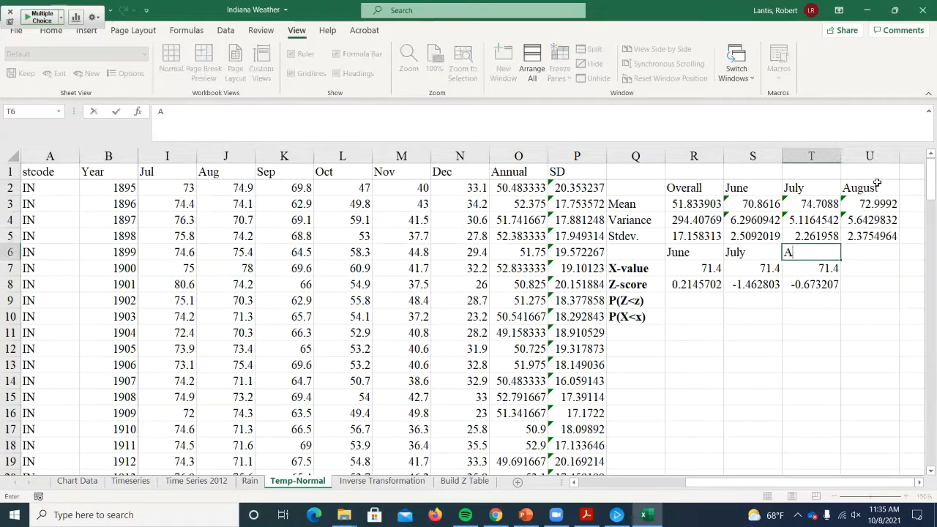
{"action": "type", "text": "ugust"}
{"action": "key", "text": "Return"}
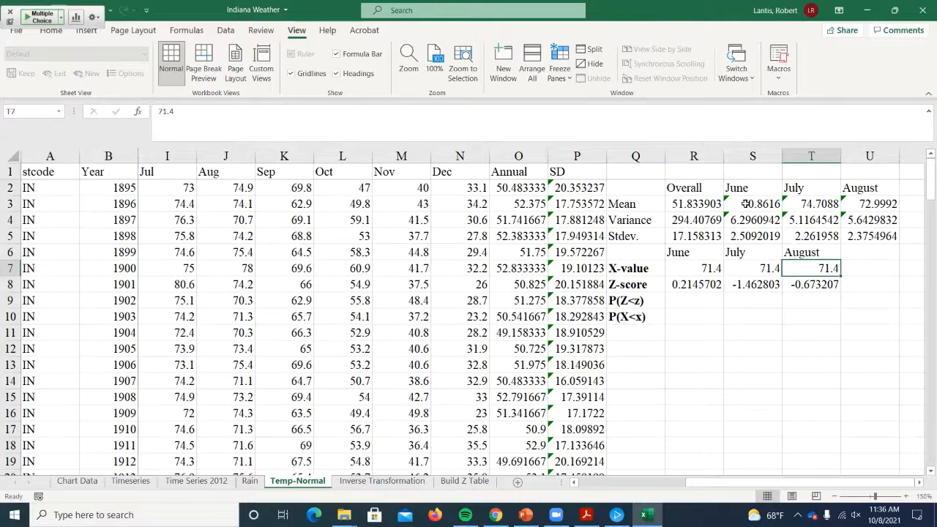
- Calculate June's P(Z<z) in R9 with the cumulative standard normal formula =NORM.S.DIST(R8,1)
{"action": "left_click", "coordinate": [738, 295]}
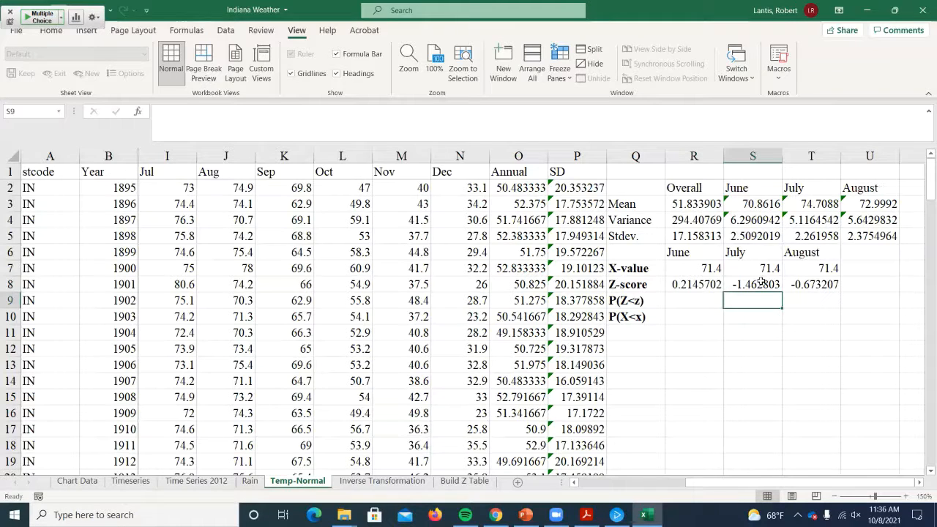
{"action": "left_click", "coordinate": [688, 290]}
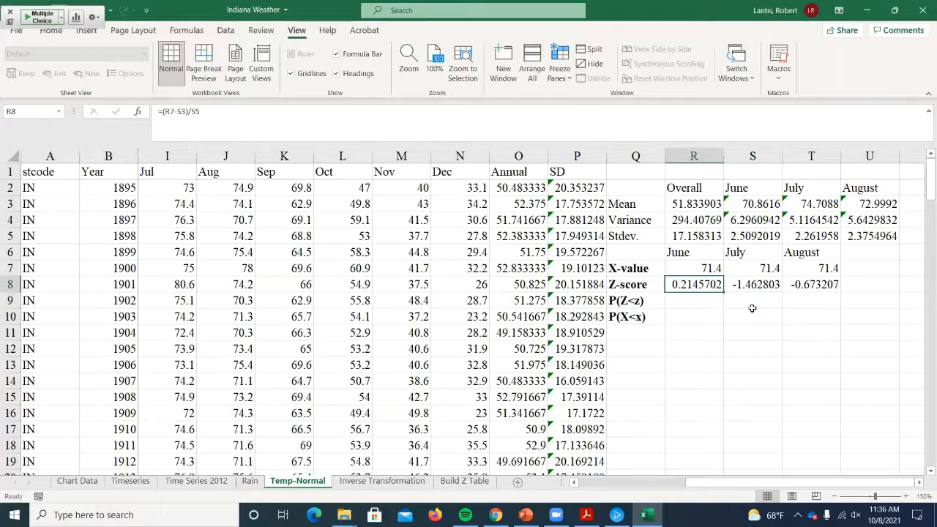
{"action": "key", "text": "Return"}
{"action": "type", "text": "="}
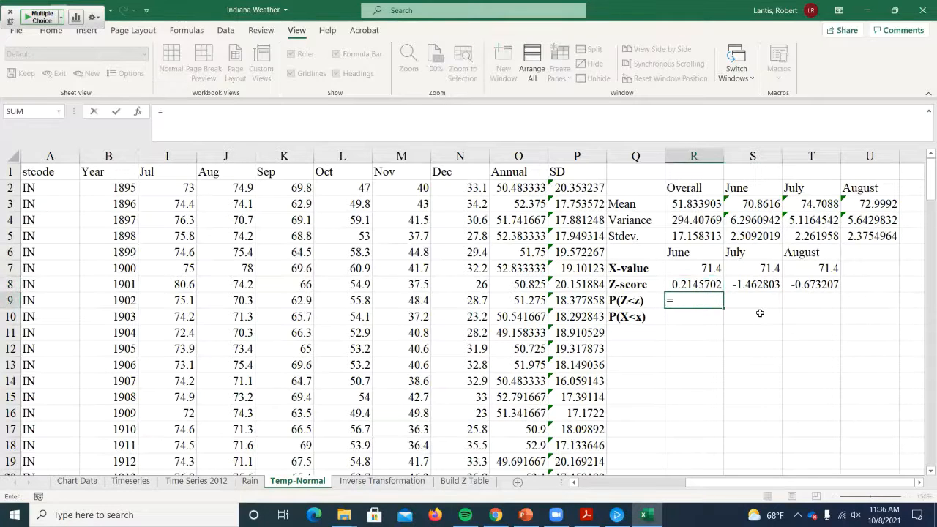
{"action": "type", "text": "norm.s.dst"}
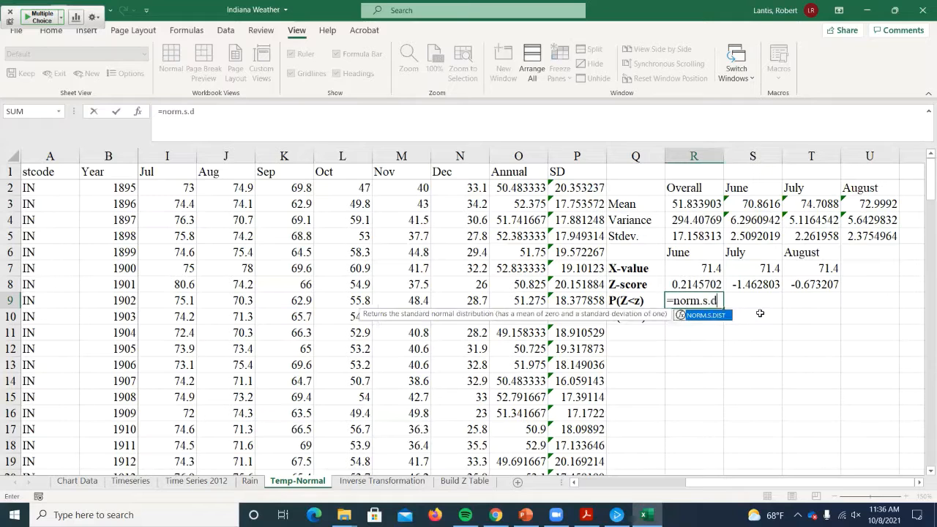
{"action": "key", "text": "BackSpace"}
{"action": "key", "text": "BackSpace"}
{"action": "type", "text": "ist("}
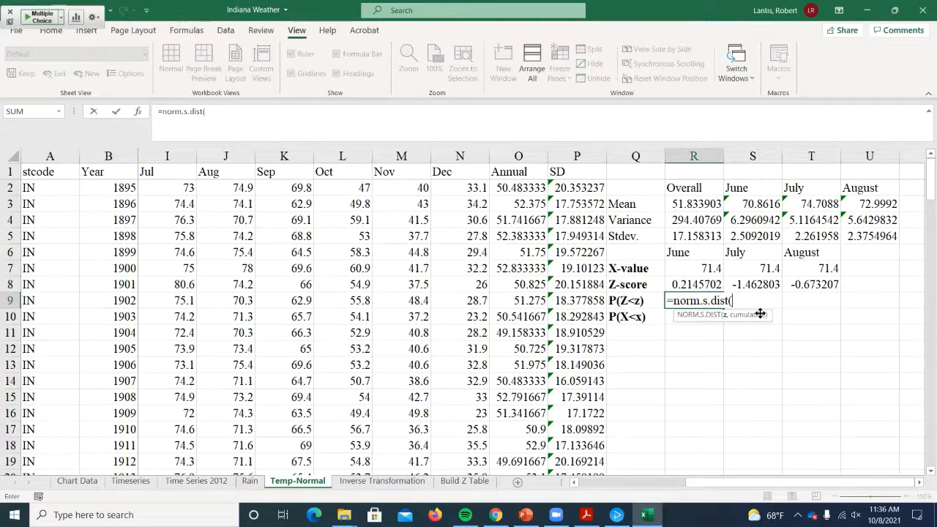
{"action": "left_click", "coordinate": [689, 284]}
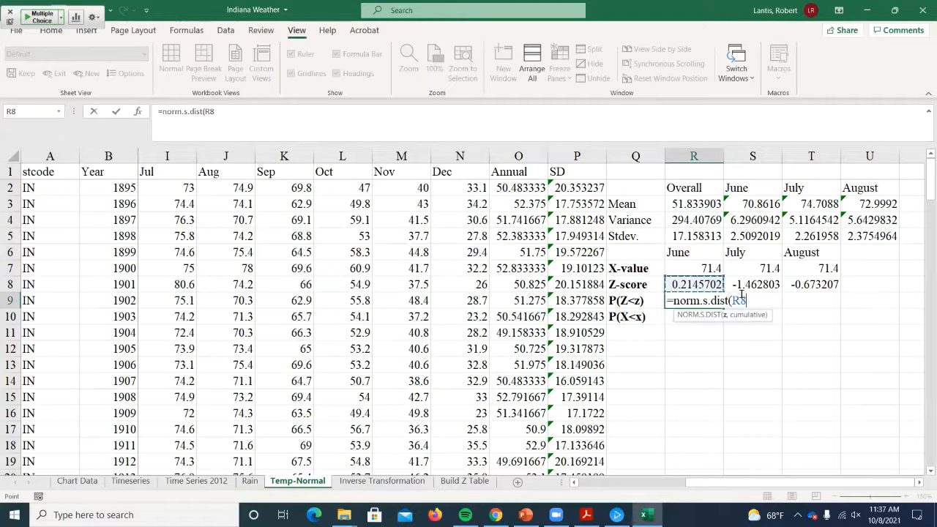
{"action": "type", "text": ",1)"}
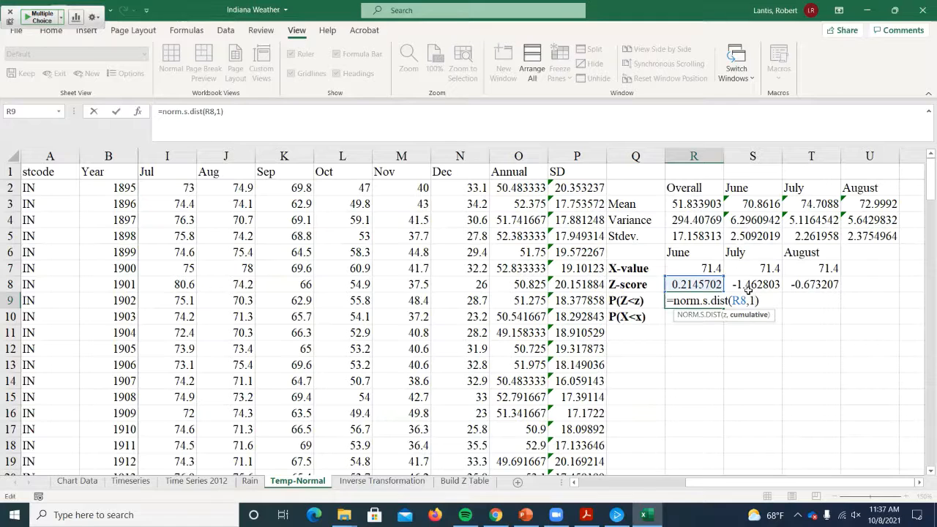
{"action": "key", "text": "Return"}
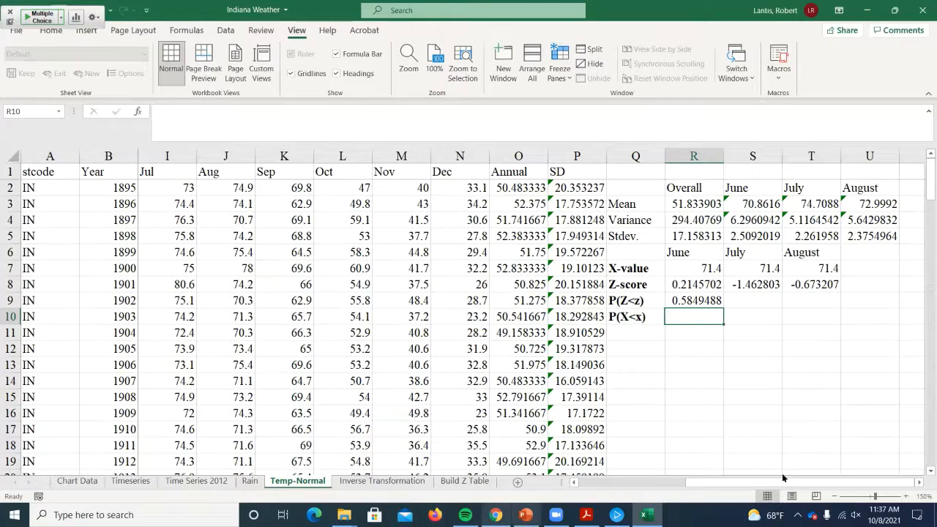
- Switch to Z Tables.pdf in Acrobat, look up the cumulative probability for the June Z-score, and return to the Excel workbook
{"action": "key", "text": "alt+Tab"}
{"action": "scroll", "coordinate": [198, 314], "scroll_direction": "down", "scroll_amount": 3}
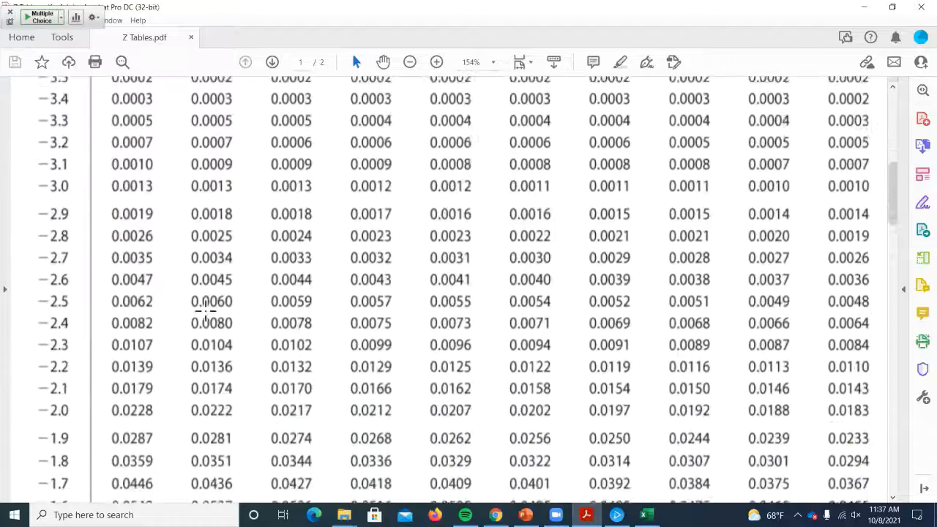
{"action": "scroll", "coordinate": [199, 320], "scroll_direction": "down", "scroll_amount": 15}
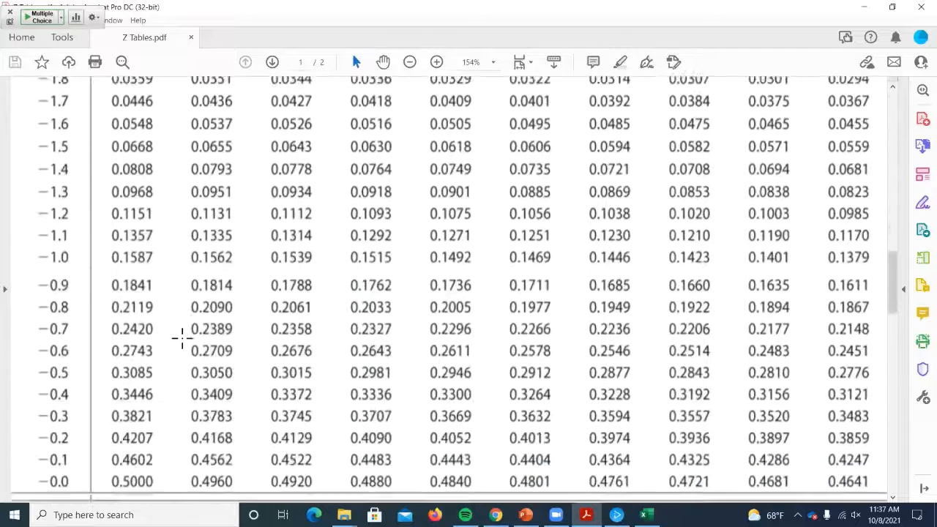
{"action": "scroll", "coordinate": [182, 338], "scroll_direction": "down", "scroll_amount": 1}
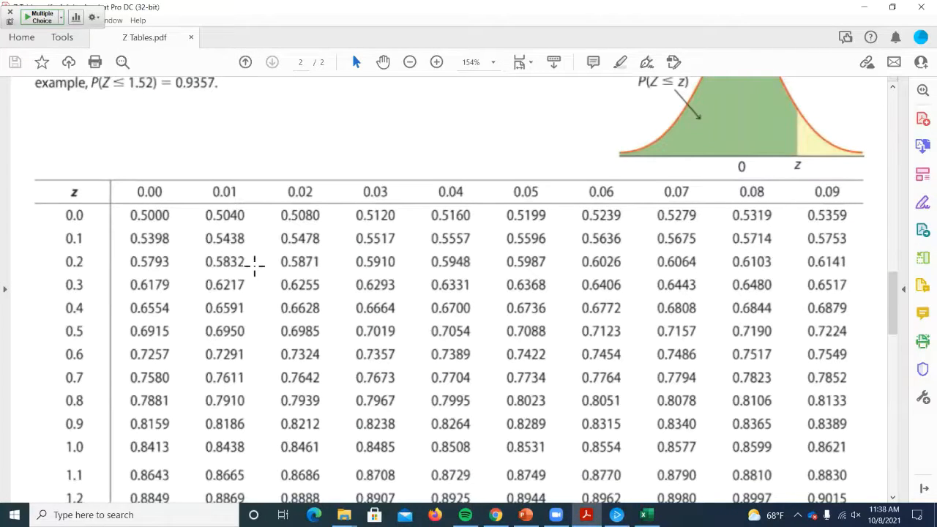
{"action": "key", "text": "alt+Tab"}
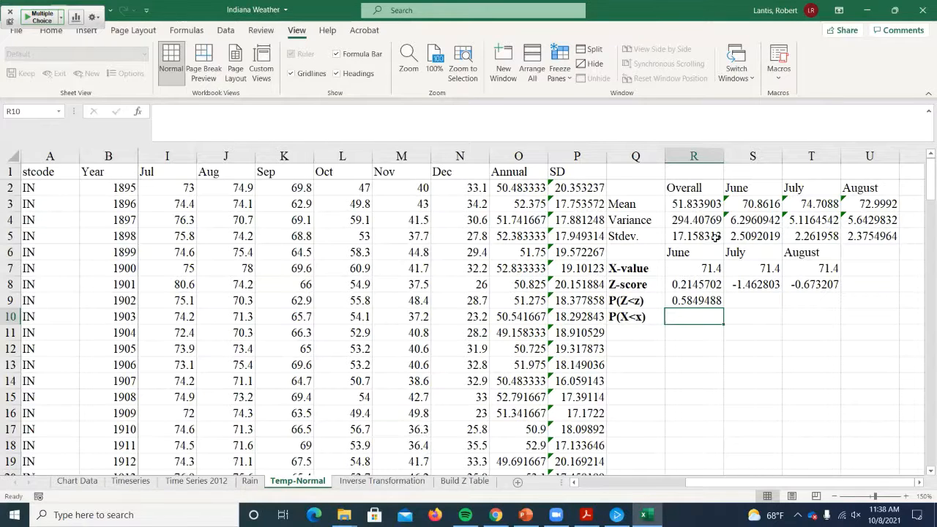
- Review June's P(Z<z) formula in R9 and copy it across to July and August in S9:T9
{"action": "double_click", "coordinate": [697, 302]}
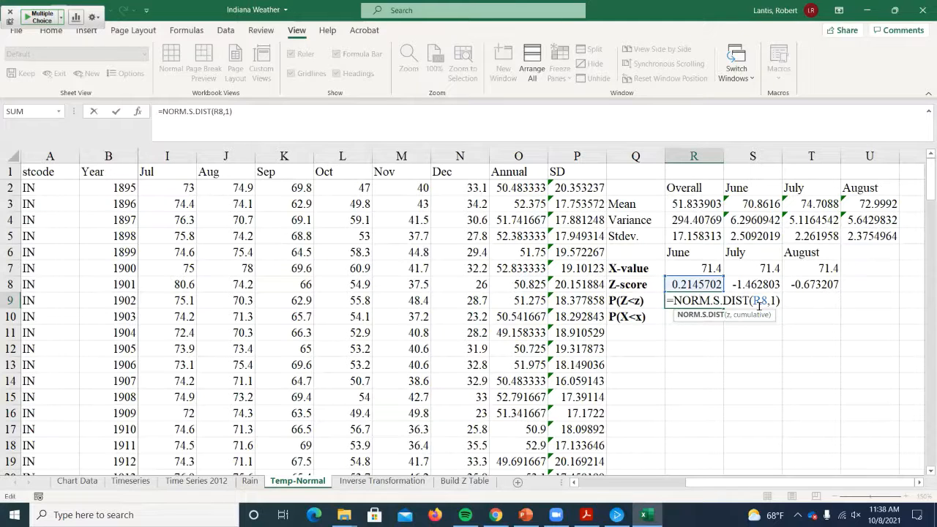
{"action": "key", "text": "ctrl+Return"}
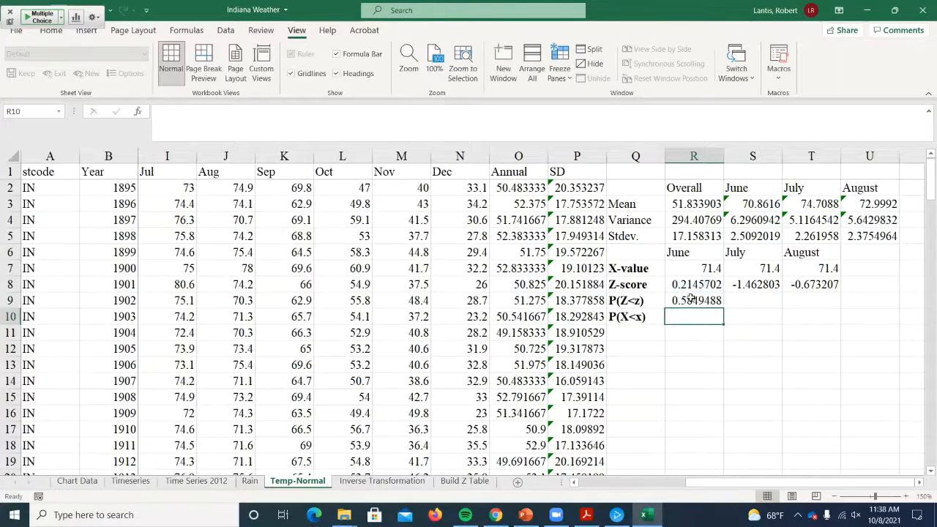
{"action": "left_click_drag", "start_coordinate": [742, 308], "coordinate": [826, 307]}
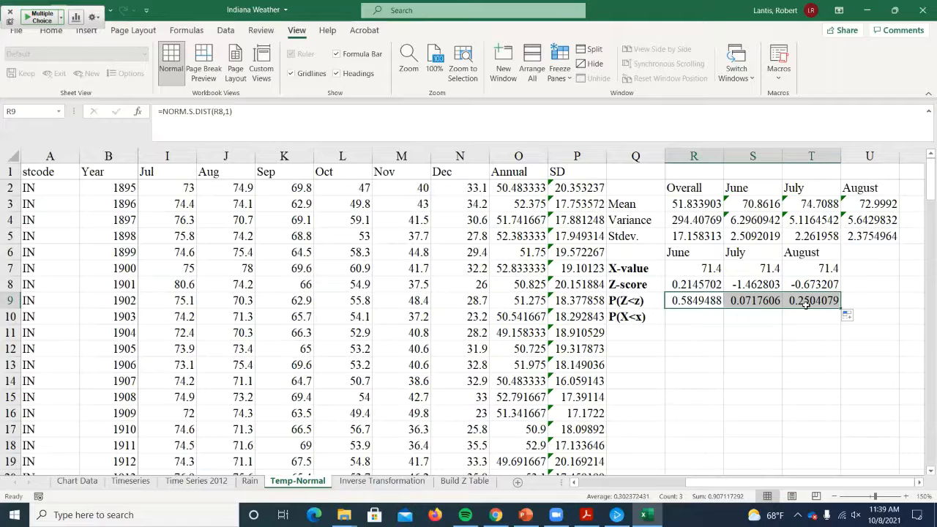
- Move the P(X<x) label down from Q10 to Q11 and enter the label P(Z>z) in Q10
{"action": "left_click", "coordinate": [625, 317]}
{"action": "left_click_drag", "start_coordinate": [627, 324], "coordinate": [627, 336]}
{"action": "left_click", "coordinate": [626, 319]}
{"action": "type", "text": "P(Z>z"}
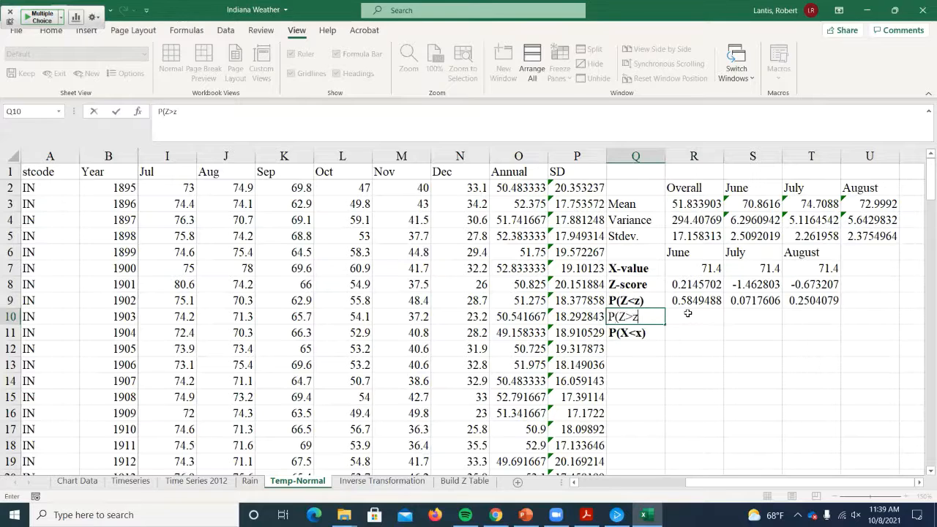
- Calculate June's P(Z>z) in R10 with =1-R9 and copy the formula across to July and August in S10:T10
{"action": "left_click", "coordinate": [688, 313]}
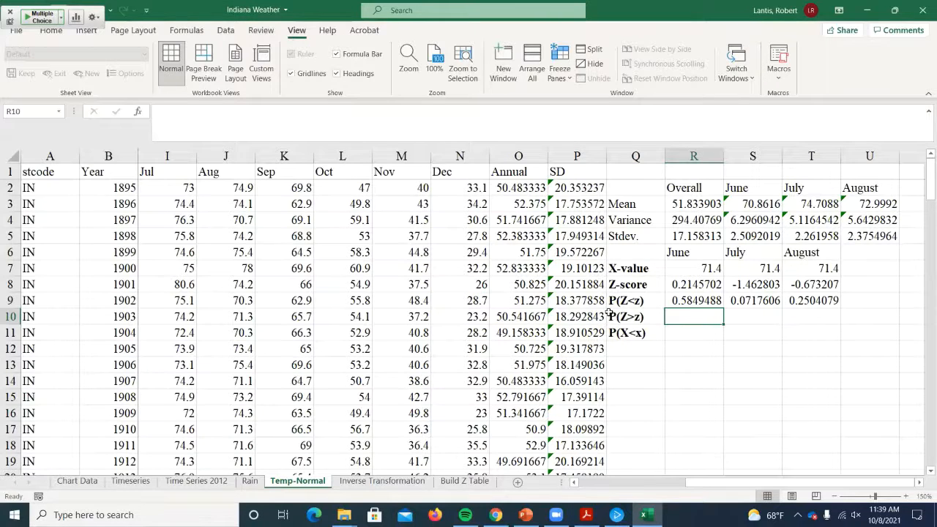
{"action": "type", "text": "=1-"}
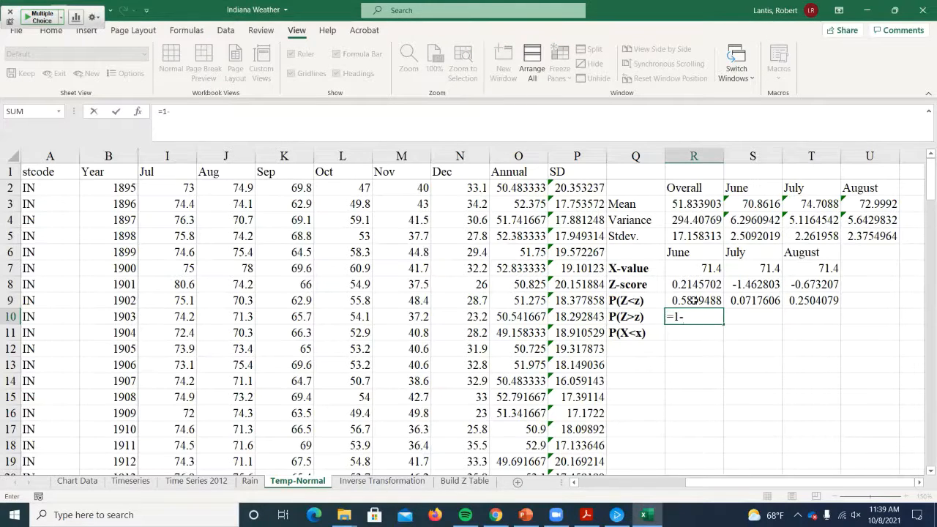
{"action": "left_click", "coordinate": [692, 300]}
{"action": "key", "text": "Return"}
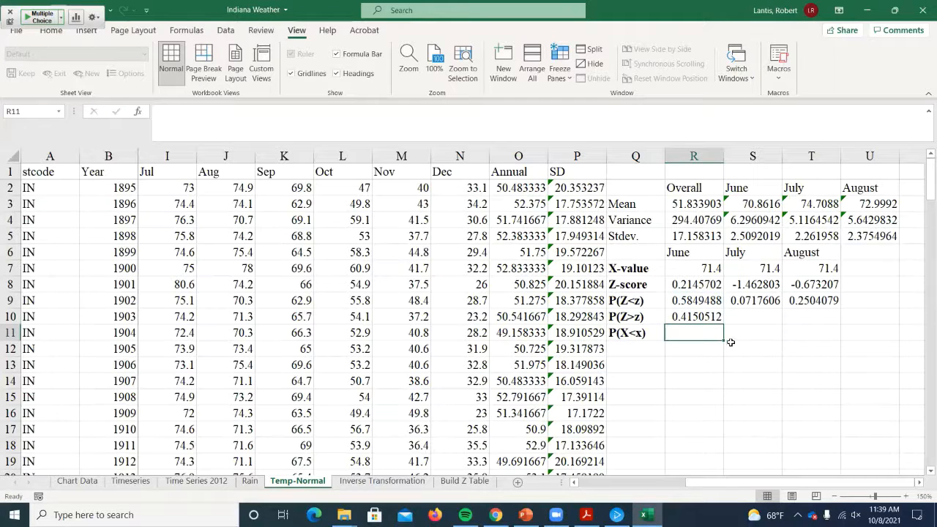
{"action": "left_click", "coordinate": [685, 317]}
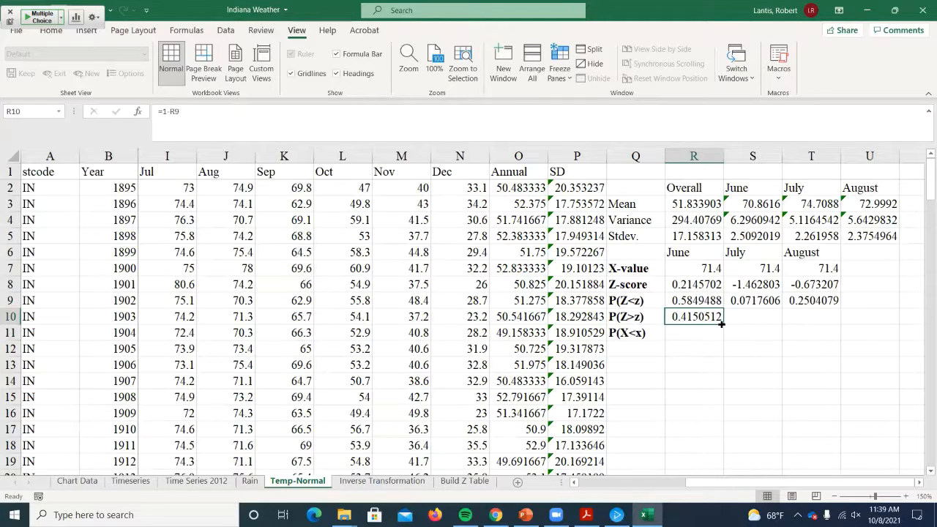
{"action": "left_click_drag", "start_coordinate": [721, 324], "coordinate": [829, 322]}
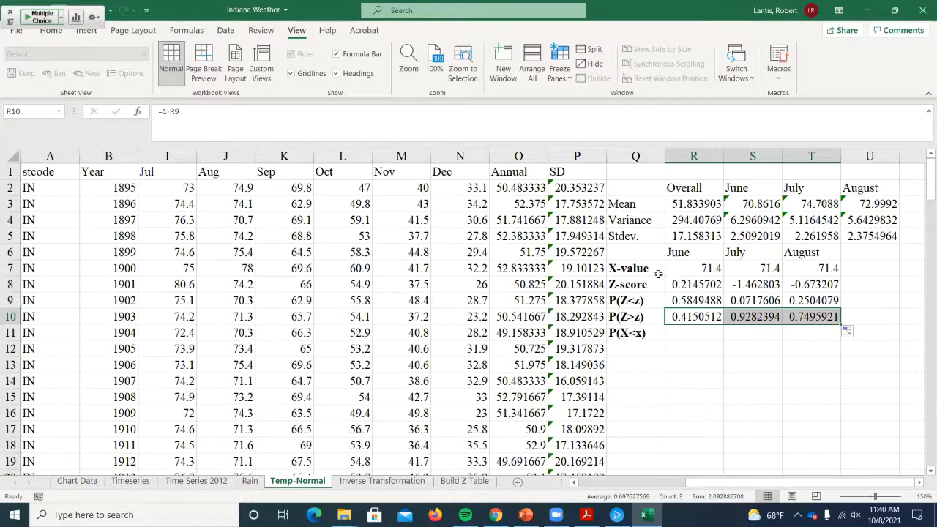
- Calculate June's P(X<x) in R11 with the cumulative formula =NORM.DIST(R7,S3,S5,1), using June's X-value, mean and standard deviation
{"action": "left_click", "coordinate": [696, 333]}
{"action": "type", "text": "="}
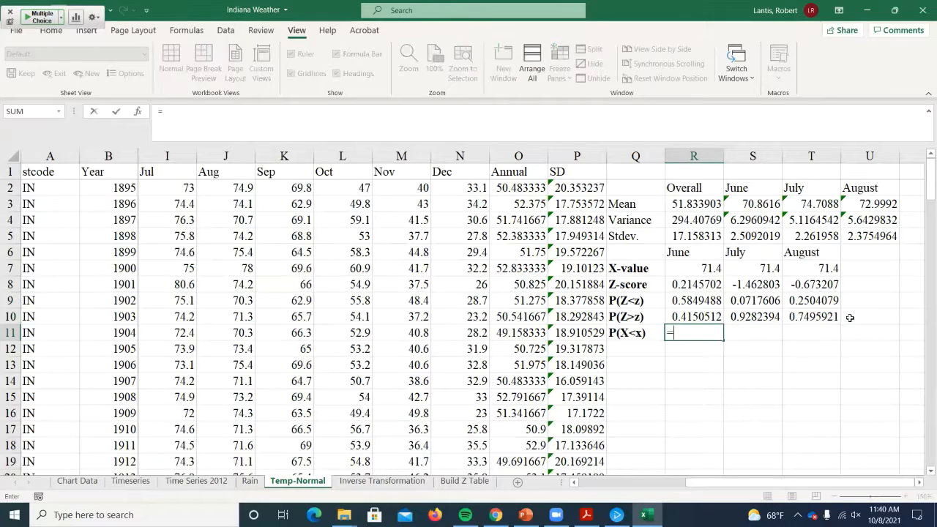
{"action": "type", "text": "norm.dist("}
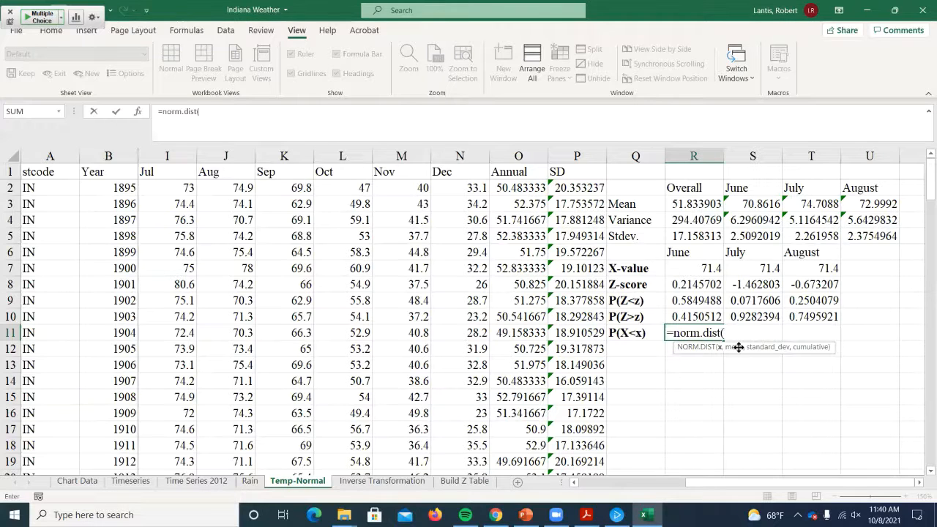
{"action": "left_click", "coordinate": [693, 268]}
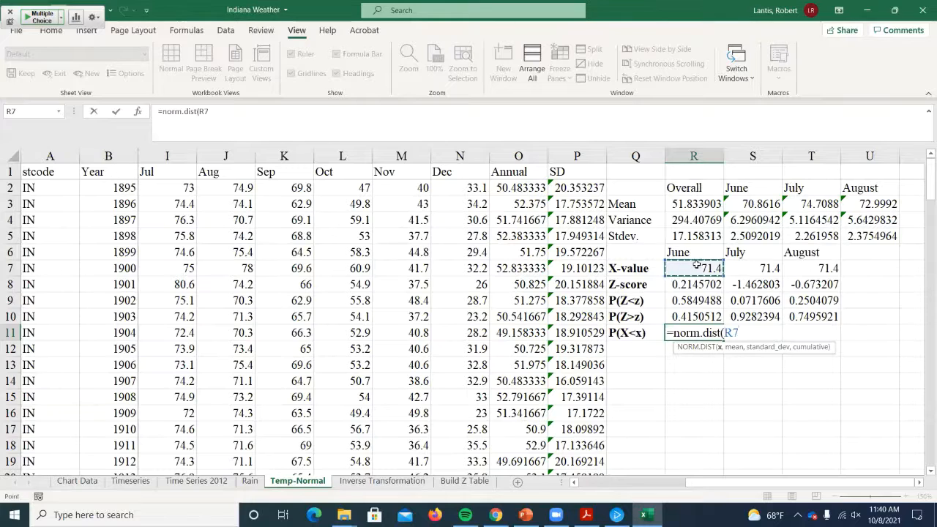
{"action": "type", "text": ","}
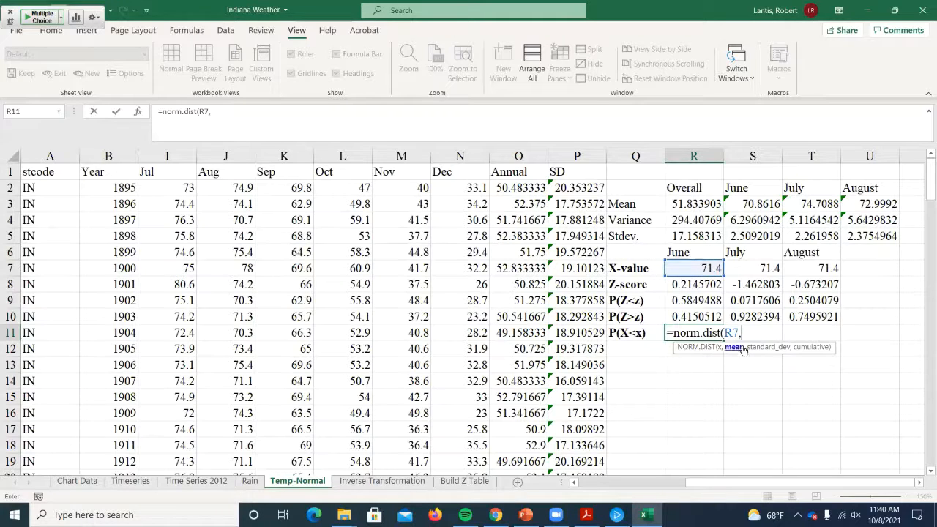
{"action": "left_click", "coordinate": [748, 203]}
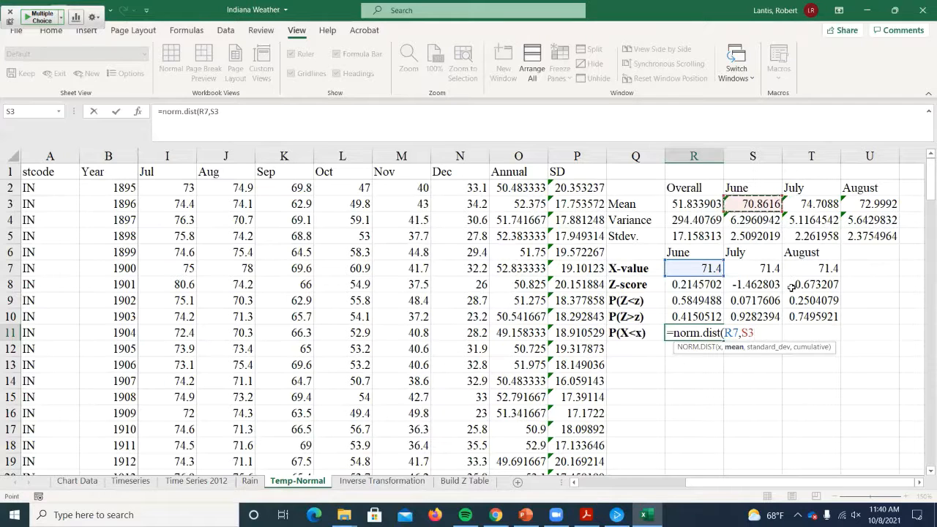
{"action": "type", "text": ","}
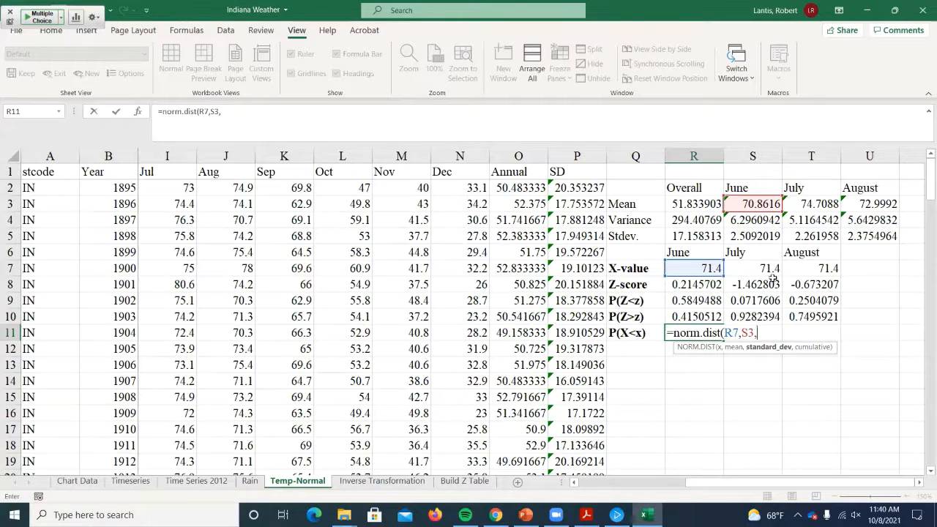
{"action": "left_click", "coordinate": [748, 232]}
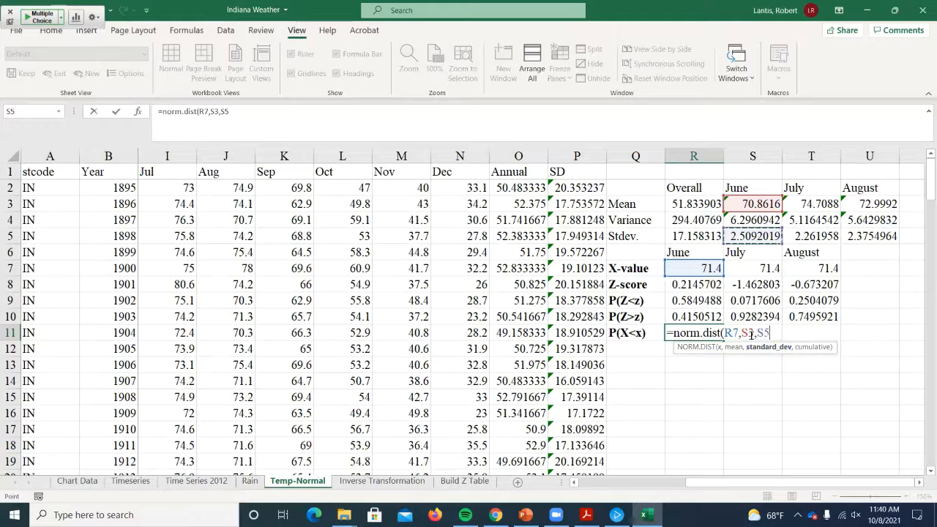
{"action": "type", "text": ",1"}
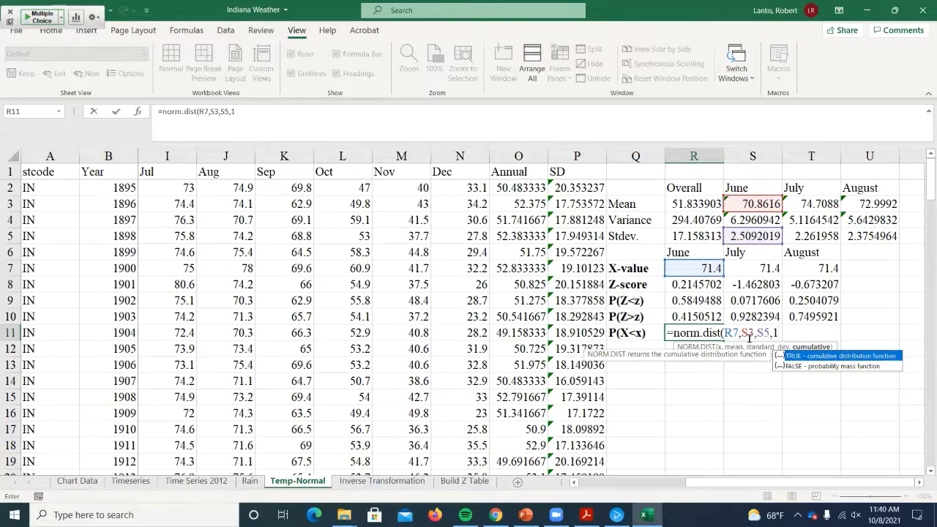
{"action": "type", "text": ")"}
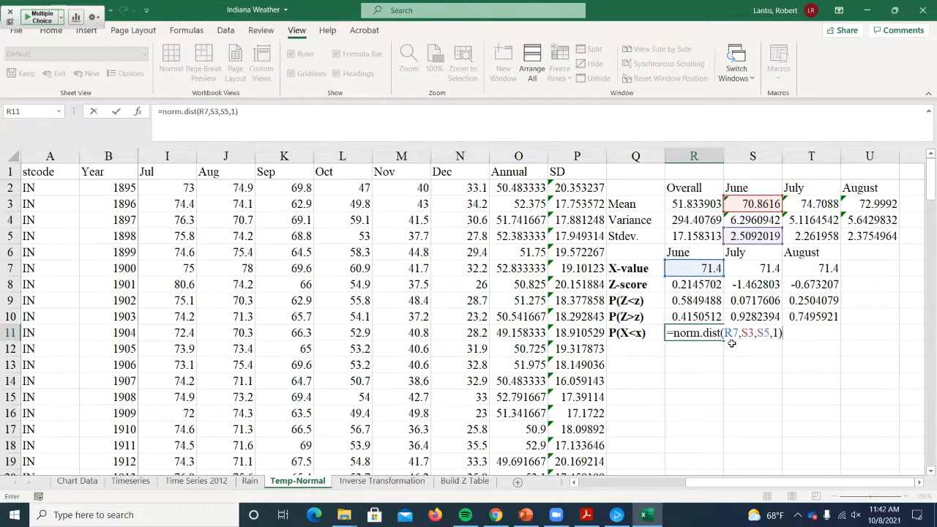
{"action": "key", "text": "Return"}
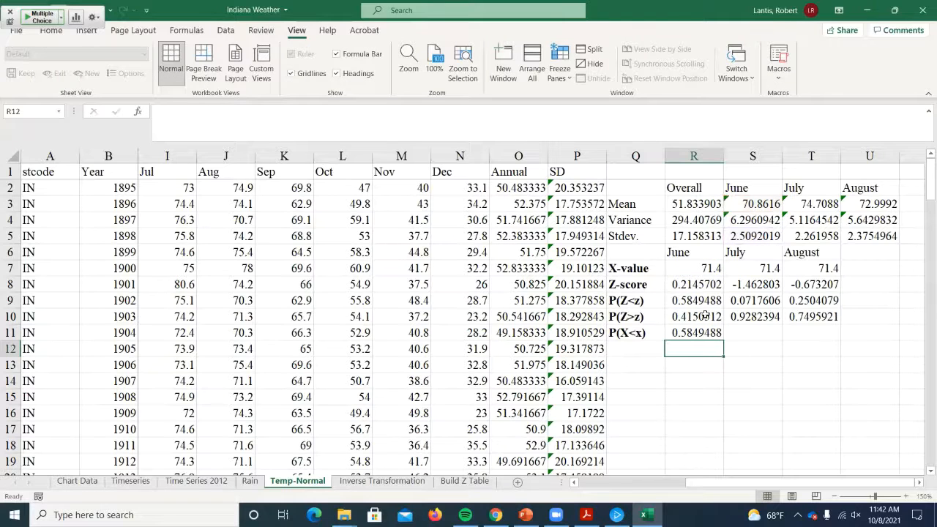
- Copy the P(X<x) formula from R11 to S11:T11 for July and August, and compare each month's result with its P(Z<z) in row 9
{"action": "left_click", "coordinate": [690, 301]}
{"action": "left_click", "coordinate": [703, 333]}
{"action": "left_click", "coordinate": [704, 301]}
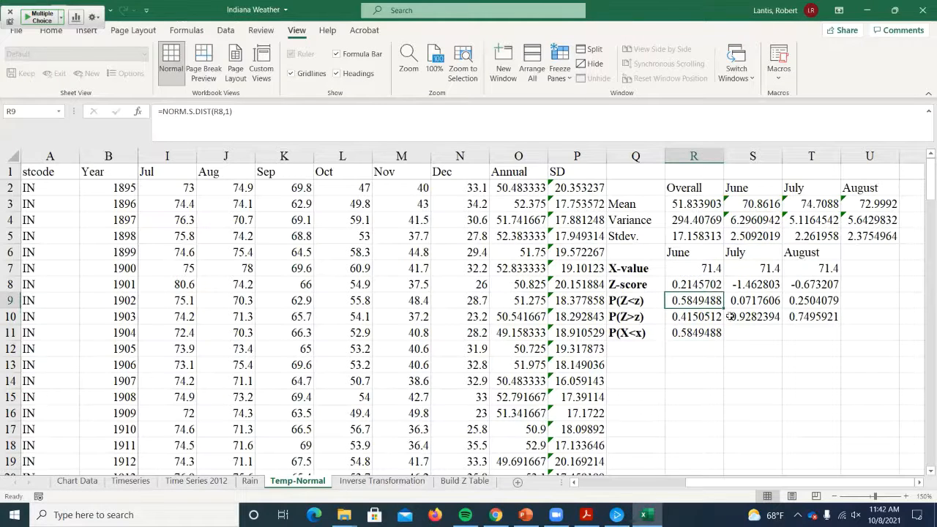
{"action": "left_click", "coordinate": [702, 333]}
{"action": "left_click_drag", "start_coordinate": [722, 339], "coordinate": [837, 341]}
{"action": "left_click", "coordinate": [757, 305]}
{"action": "left_click", "coordinate": [764, 336]}
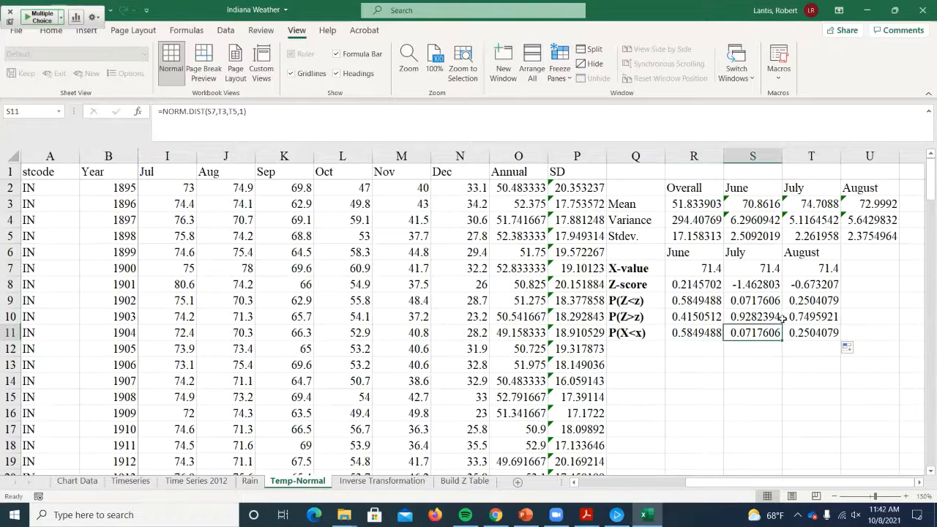
{"action": "left_click", "coordinate": [805, 295]}
{"action": "left_click", "coordinate": [810, 336]}
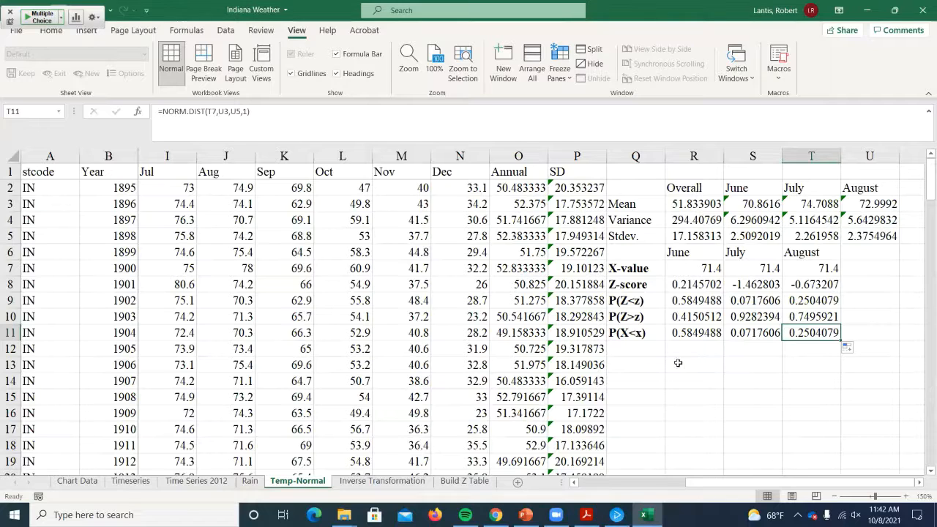
{"action": "double_click", "coordinate": [710, 333]}
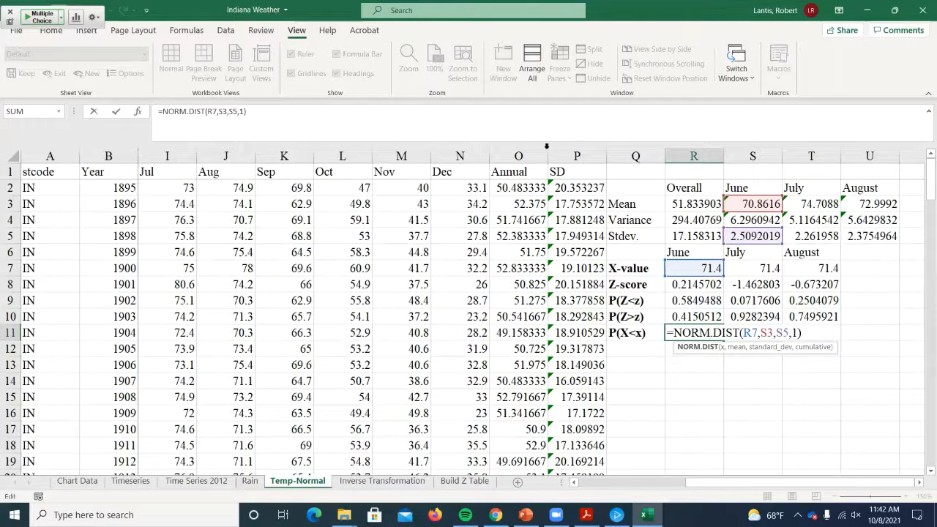
{"action": "left_click", "coordinate": [590, 268]}
- Switch to the Week 7 Lectures deck in PowerPoint and present slide 61, Human Height, in slide show mode
{"action": "left_click", "coordinate": [875, 10]}
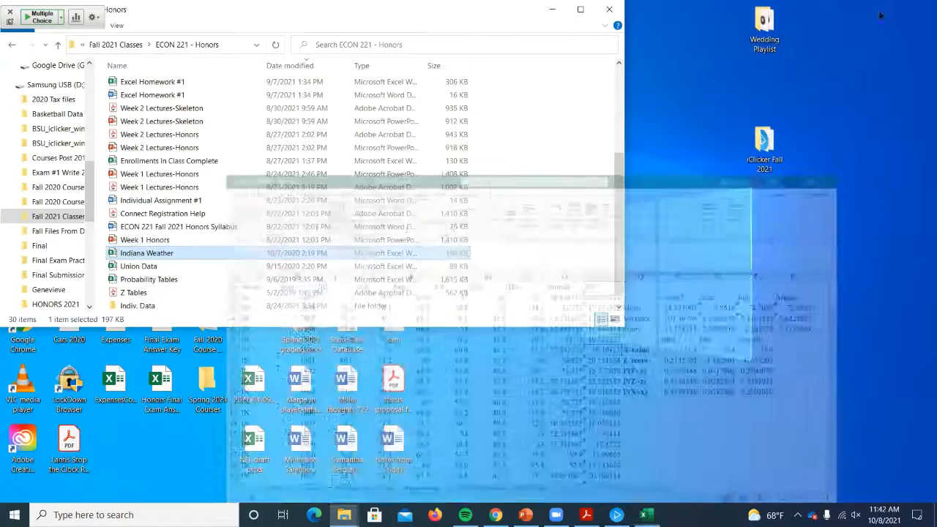
{"action": "left_click", "coordinate": [526, 515]}
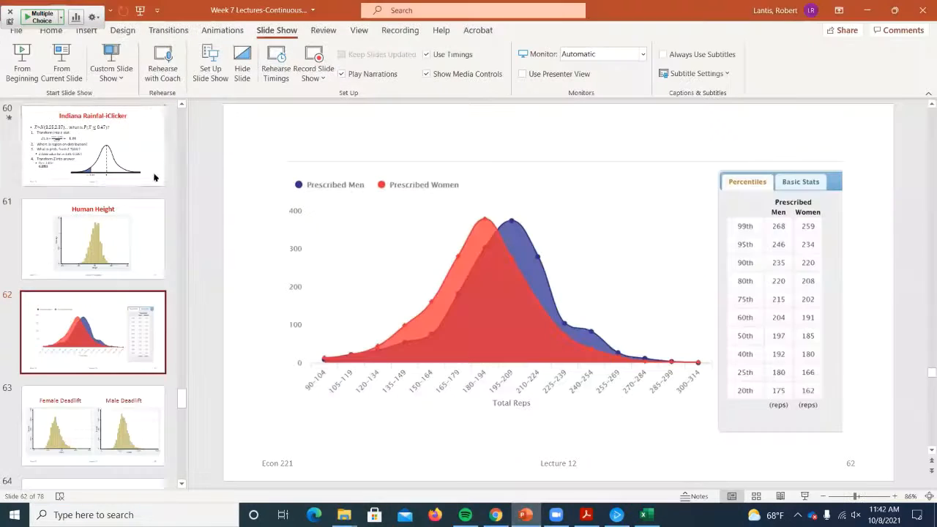
{"action": "left_click", "coordinate": [91, 205]}
{"action": "left_click", "coordinate": [63, 65]}
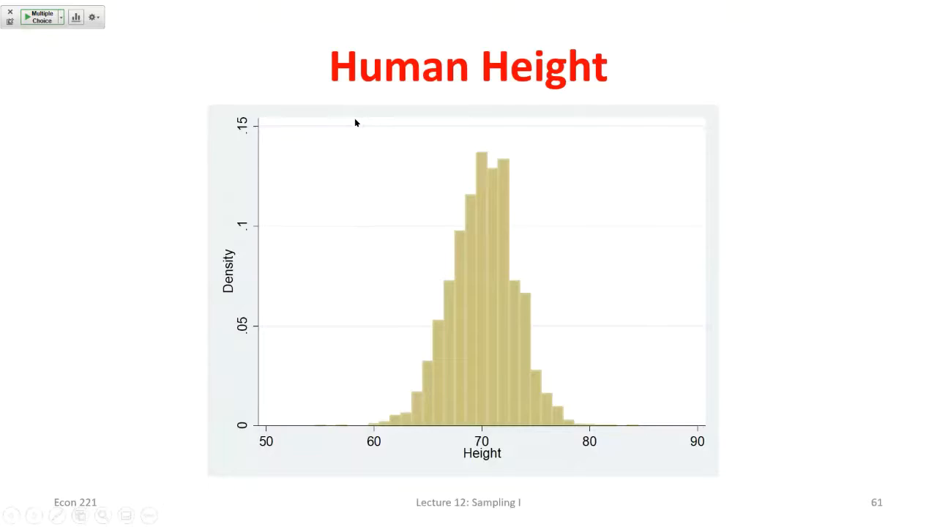
- End the slide show, return to the Temp-Normal sheet in Excel, and examine the Q14:S18 inverse block and June's formulas in R9 and R11
{"action": "key", "text": "Escape"}
{"action": "key", "text": "alt+Tab"}
{"action": "scroll", "coordinate": [356, 273], "scroll_direction": "up", "scroll_amount": 5}
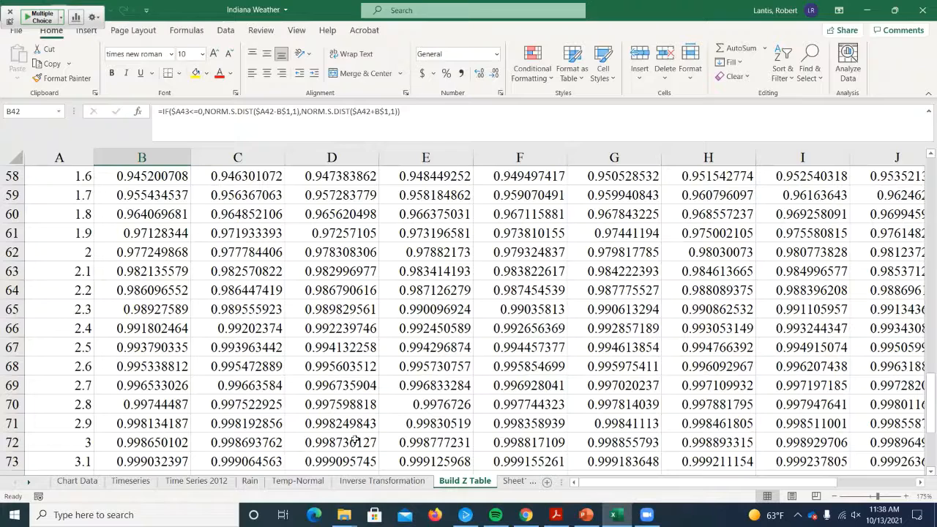
{"action": "left_click", "coordinate": [315, 481]}
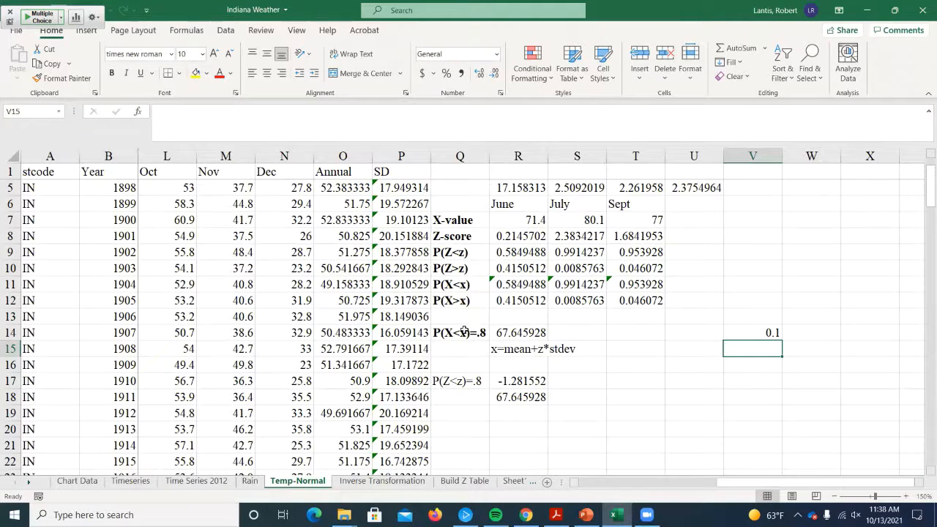
{"action": "left_click_drag", "start_coordinate": [464, 331], "coordinate": [614, 411]}
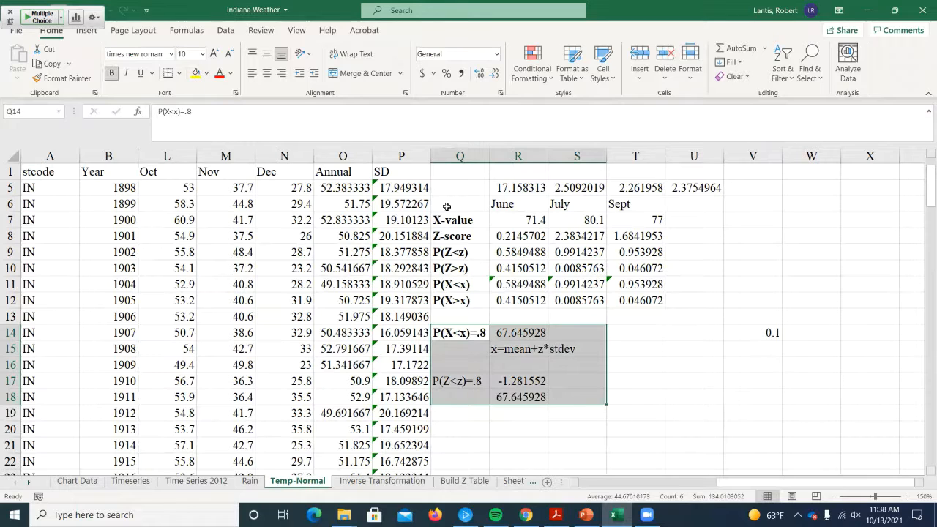
{"action": "left_click", "coordinate": [510, 256]}
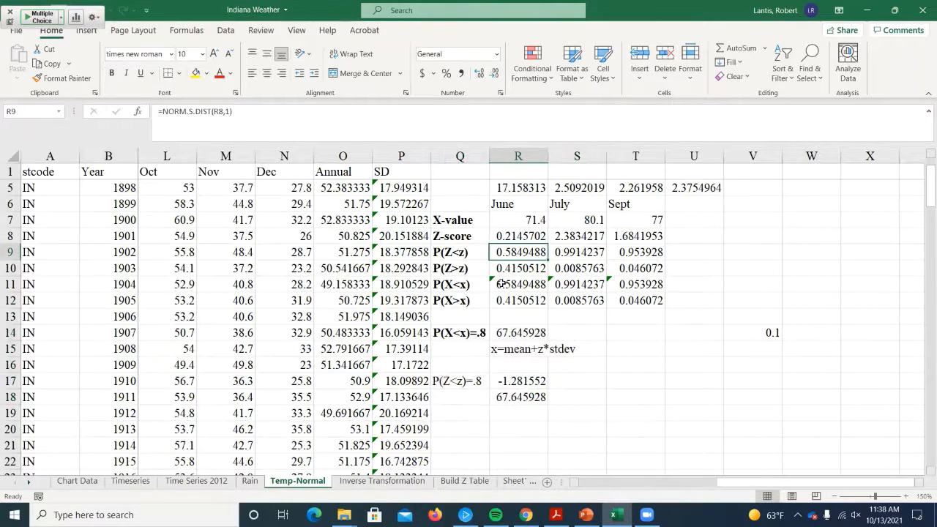
{"action": "left_click", "coordinate": [517, 288]}
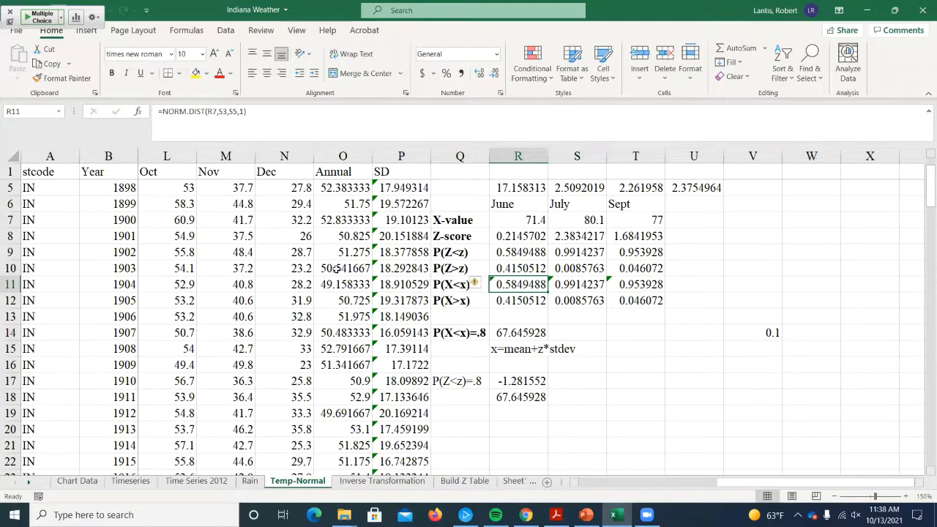
- Clear the existing results in B3:B6 on the Inverse Transformation sheet
{"action": "left_click", "coordinate": [379, 483]}
{"action": "left_click", "coordinate": [355, 214]}
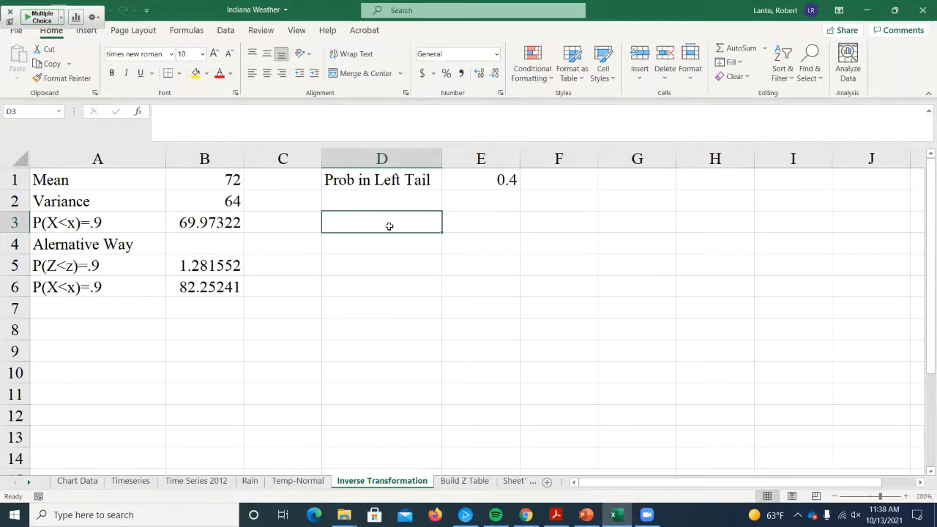
{"action": "left_click_drag", "start_coordinate": [208, 222], "coordinate": [239, 287]}
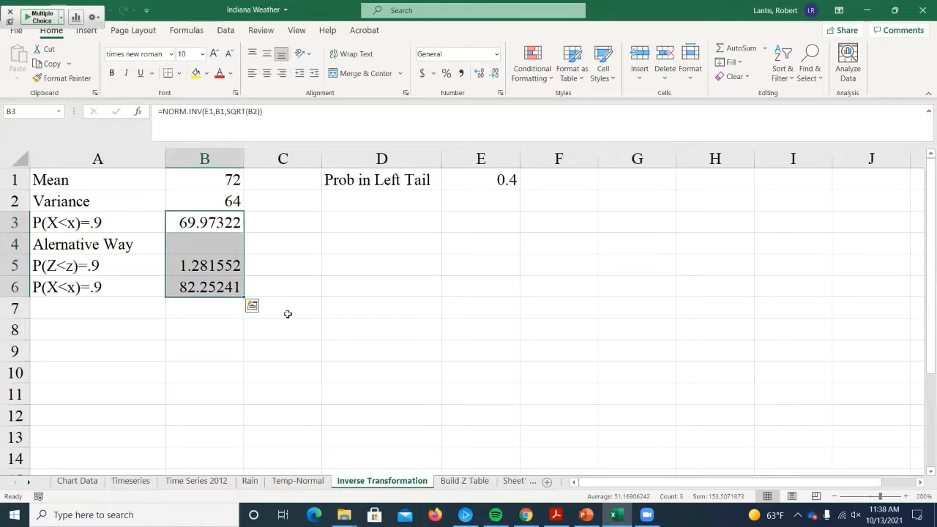
{"action": "key", "text": "Delete"}
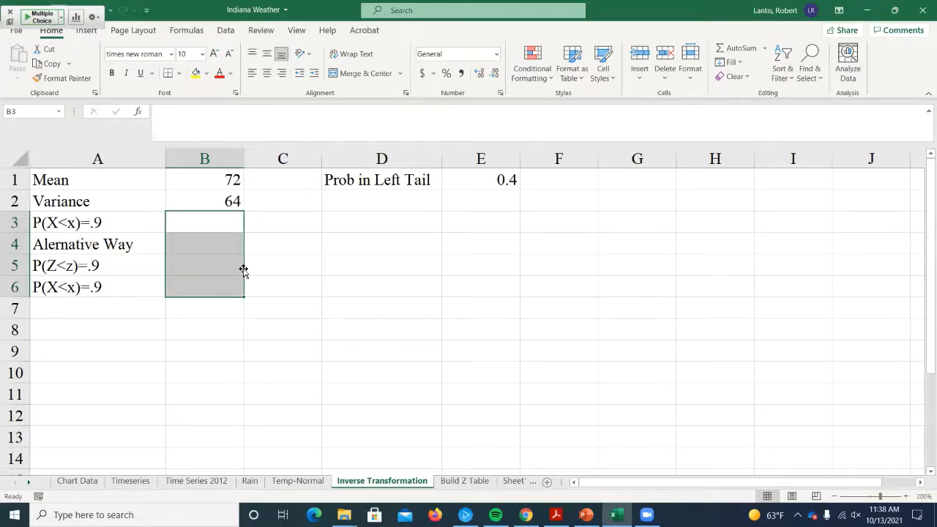
{"action": "left_click", "coordinate": [290, 241]}
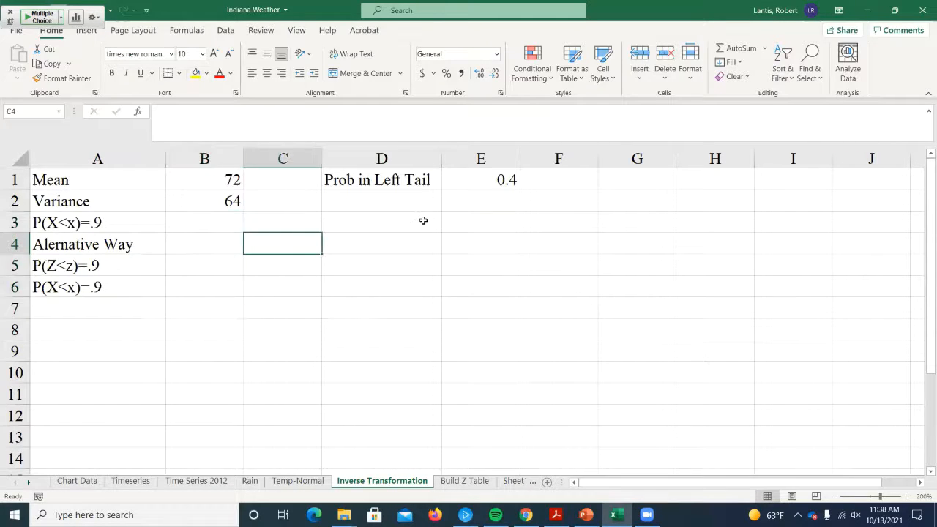
- Set the left-tail probability in E1 to .9
{"action": "key", "text": "Up"}
{"action": "key", "text": "Up"}
{"action": "key", "text": "Left"}
{"action": "key", "text": "Up"}
{"action": "key", "text": "Down"}
{"action": "key", "text": "Right"}
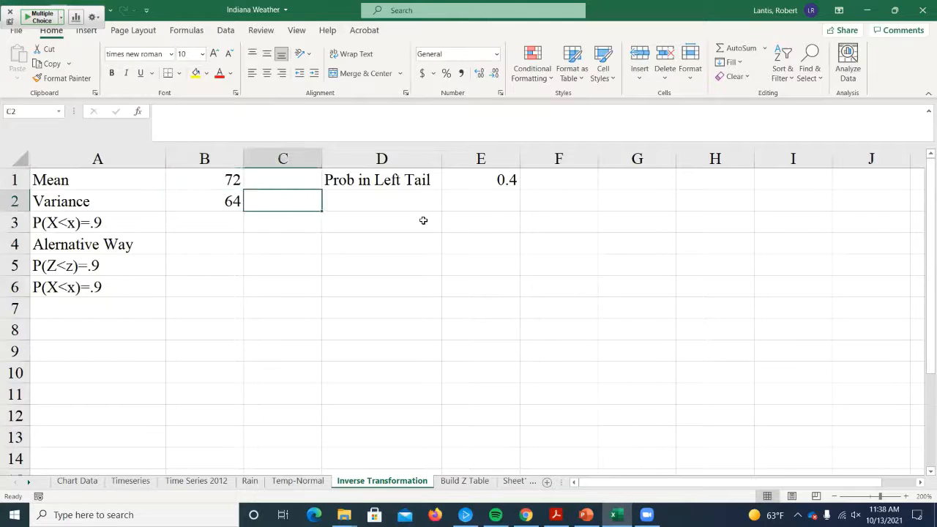
{"action": "key", "text": "Right"}
{"action": "key", "text": "Right"}
{"action": "key", "text": "Up"}
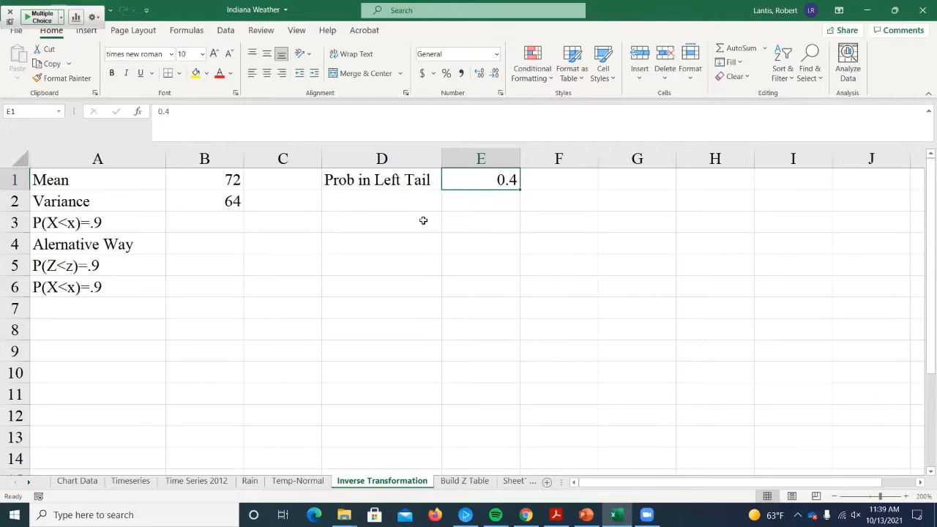
{"action": "key", "text": "Delete"}
{"action": "type", "text": ".9"}
{"action": "key", "text": "Return"}
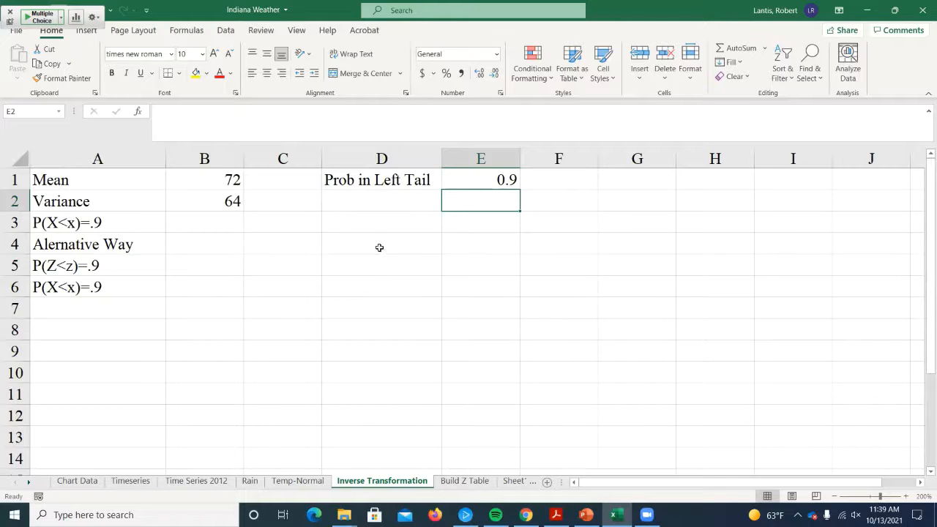
- Calculate the x value for P(X<x)=.9 in B3 with =NORM.INV(E1,B1,SQRT(B2)), and review the entered formula
{"action": "left_click", "coordinate": [169, 224]}
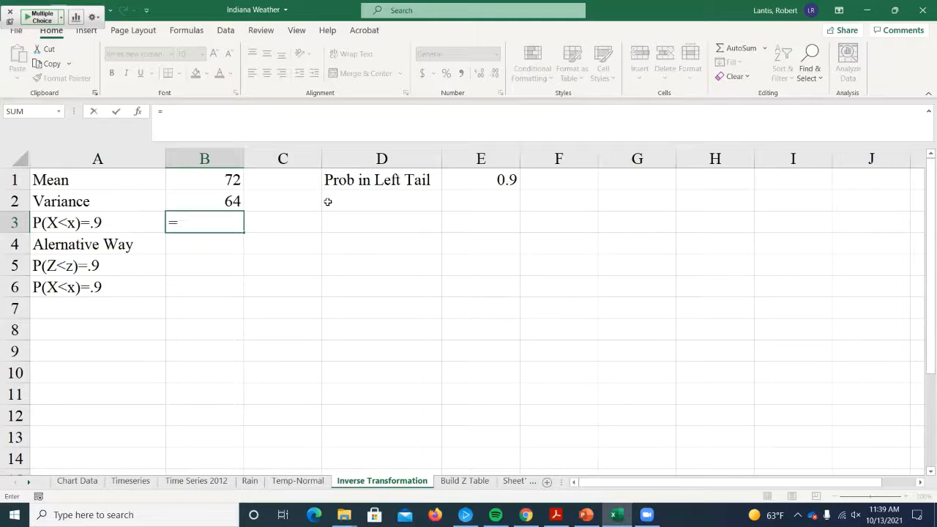
{"action": "type", "text": "norm.s"}
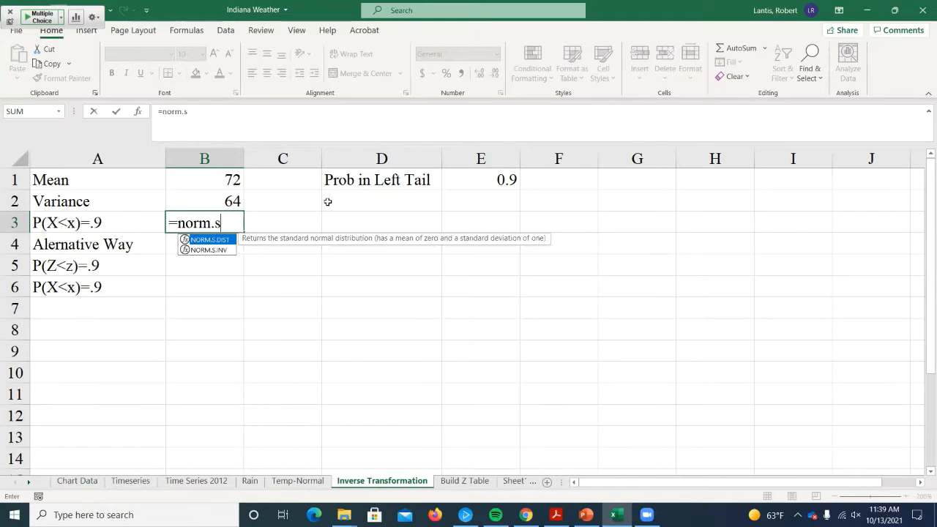
{"action": "key", "text": "BackSpace"}
{"action": "type", "text": "inv"}
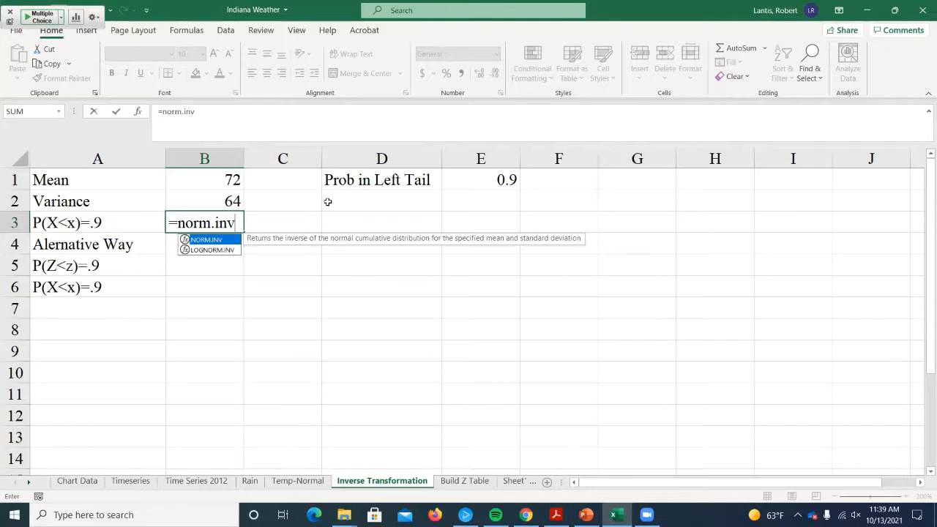
{"action": "type", "text": "("}
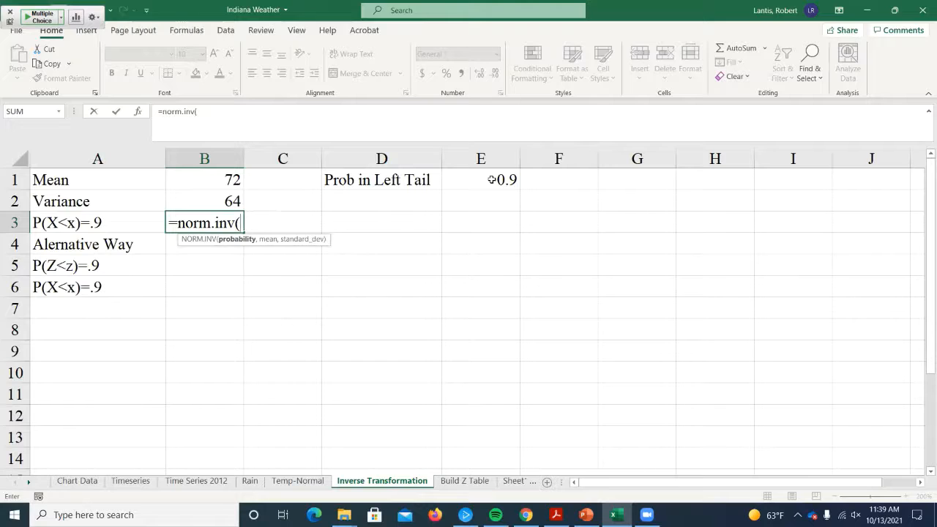
{"action": "left_click", "coordinate": [491, 171]}
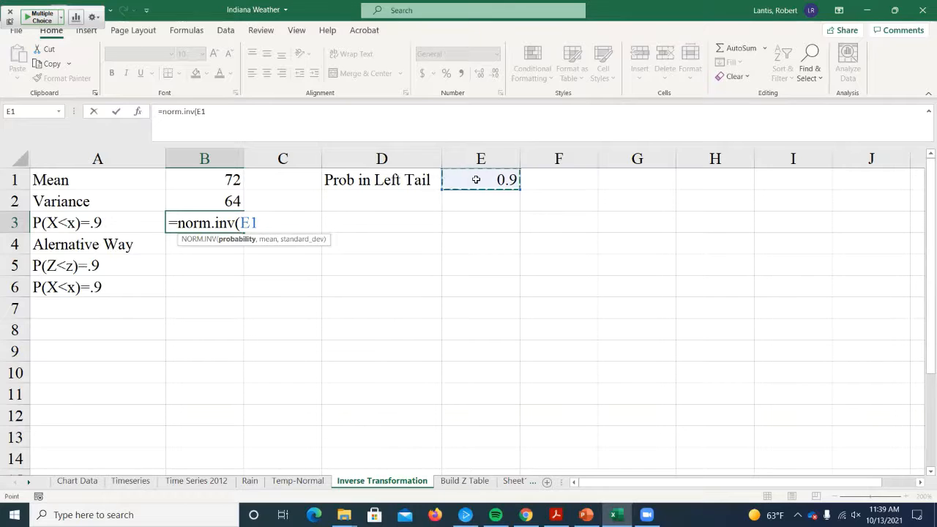
{"action": "type", "text": ","}
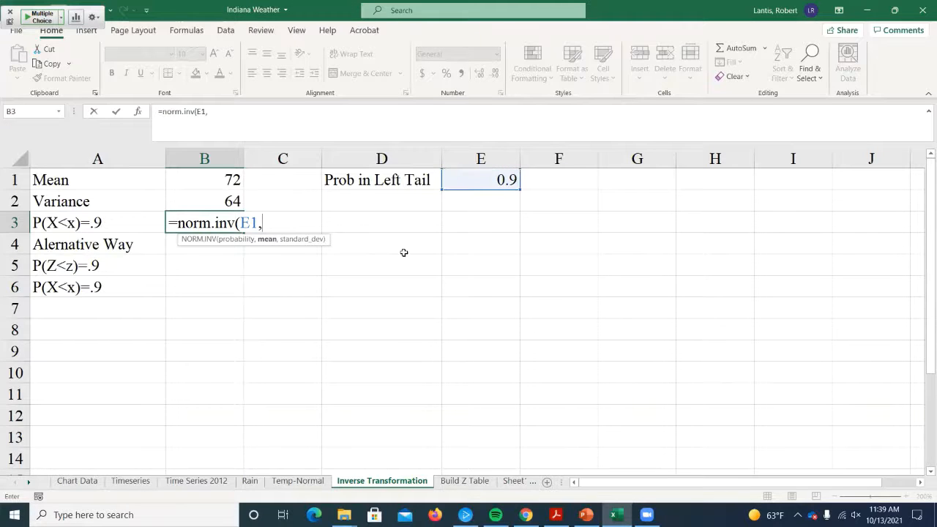
{"action": "left_click", "coordinate": [219, 179]}
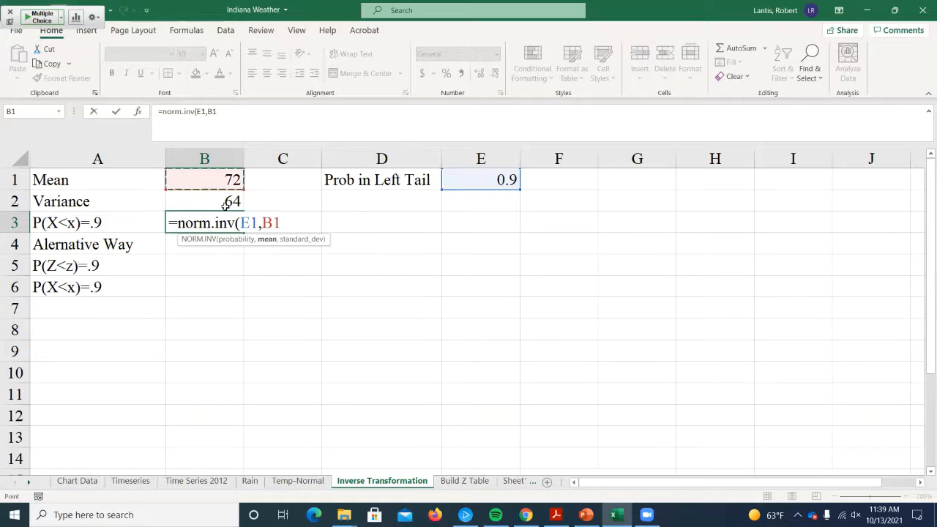
{"action": "type", "text": ","}
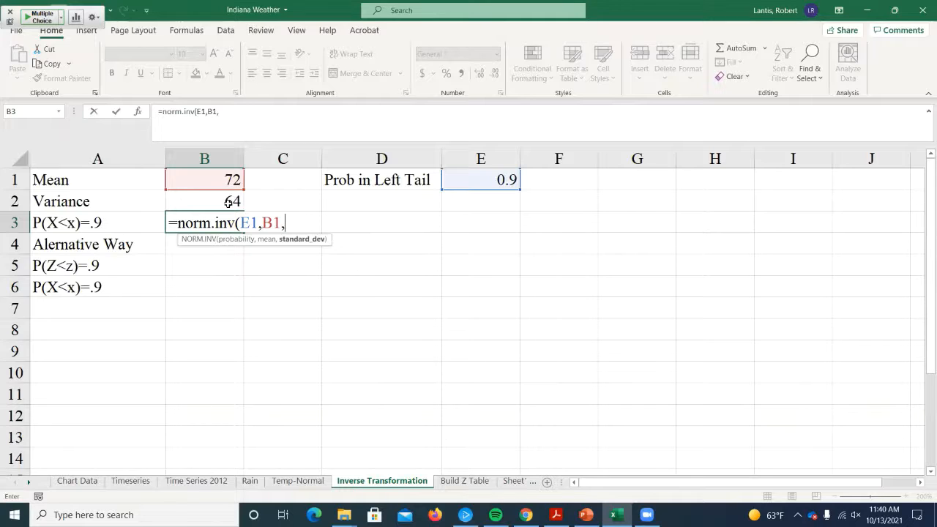
{"action": "type", "text": "sqrt("}
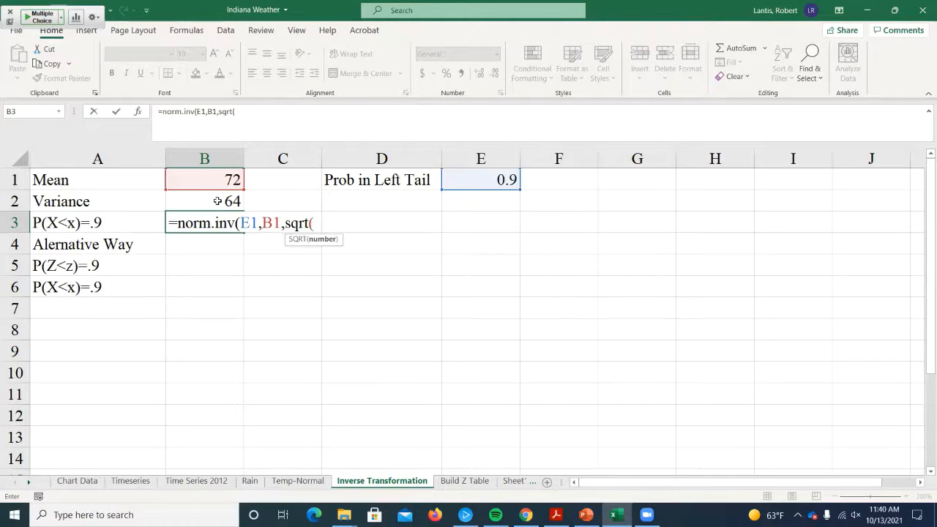
{"action": "left_click", "coordinate": [217, 203]}
{"action": "type", "text": "))"}
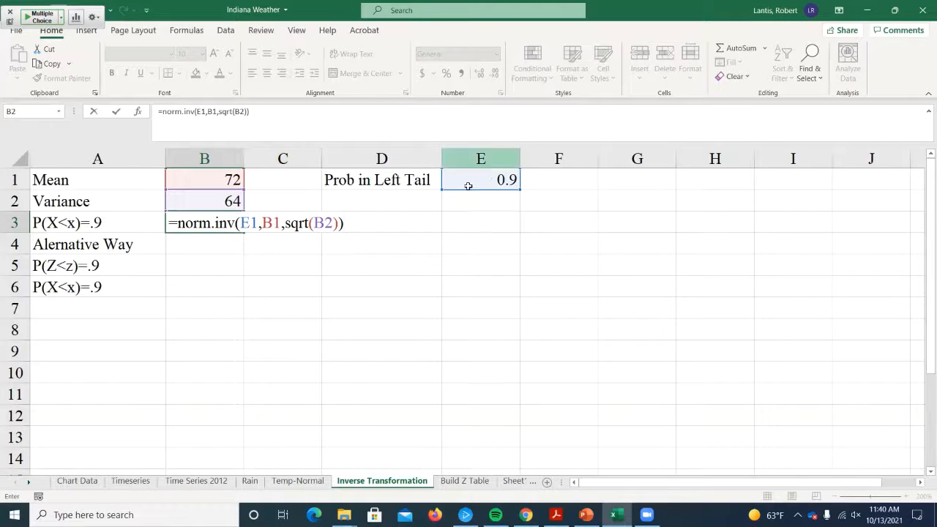
{"action": "key", "text": "Return"}
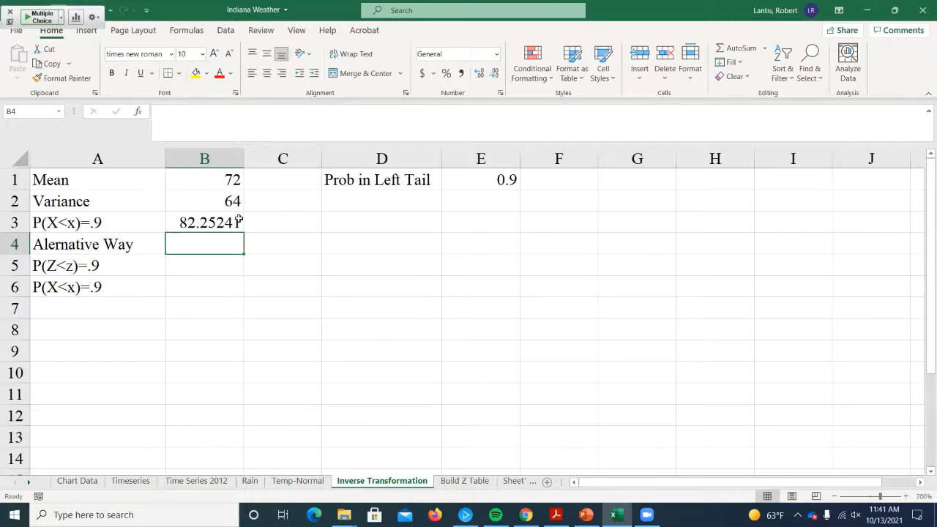
{"action": "left_click", "coordinate": [212, 224]}
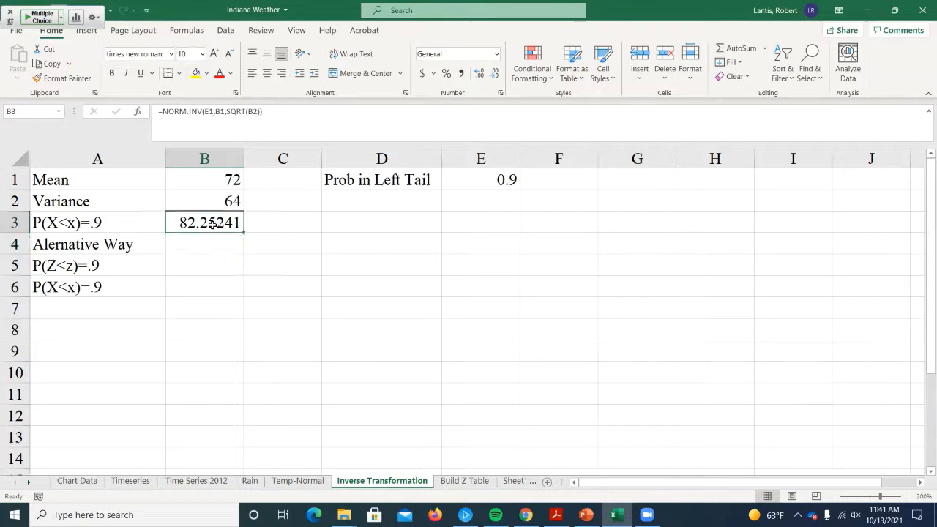
{"action": "double_click", "coordinate": [212, 224]}
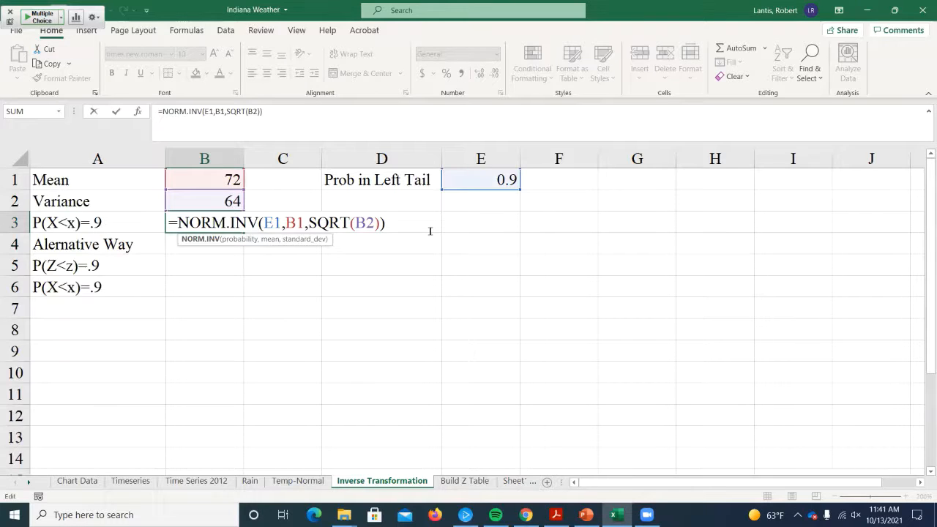
{"action": "key", "text": "Return"}
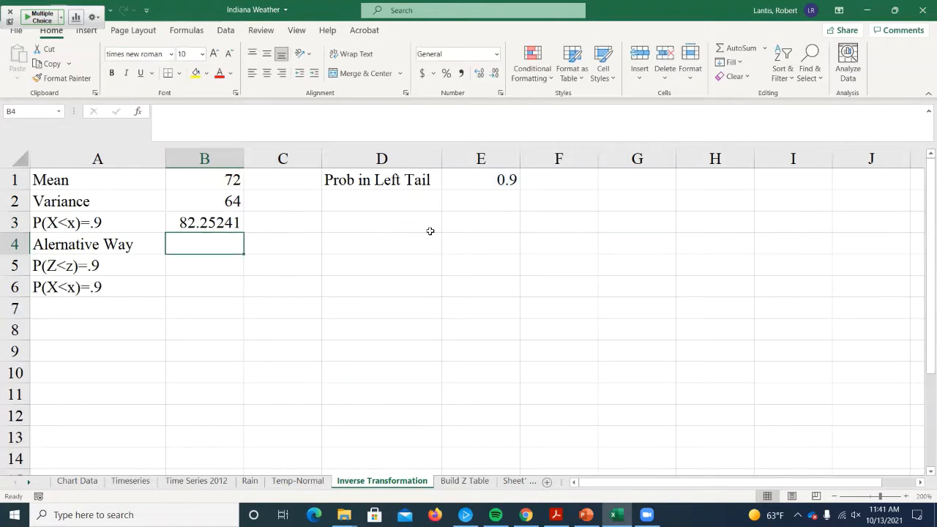
- Enter the conversion note "x=mean+z*stdev." in cell E4
{"action": "left_click", "coordinate": [445, 244]}
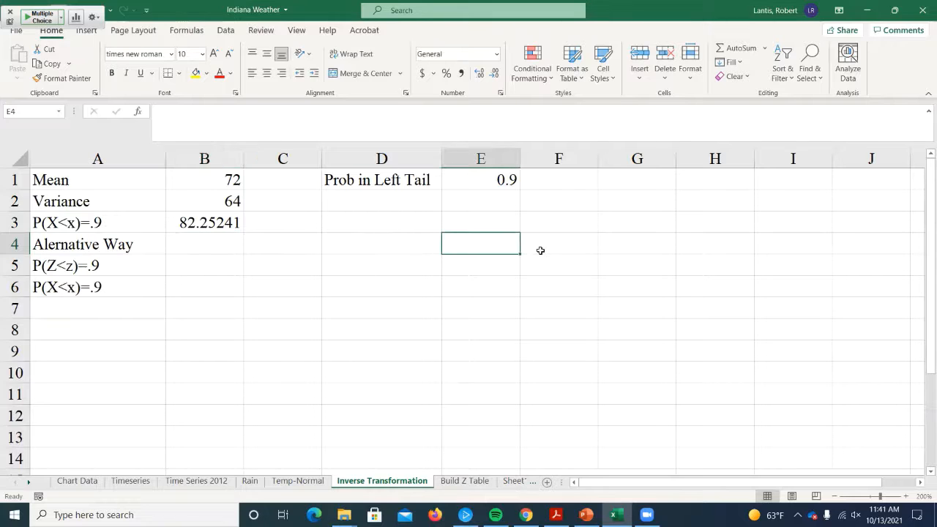
{"action": "type", "text": "x=me"}
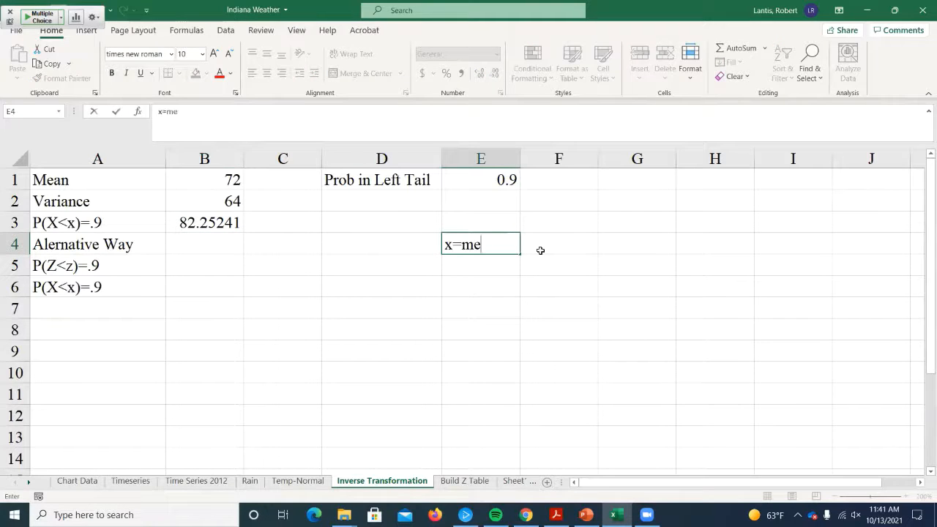
{"action": "type", "text": "an+z*stdev."}
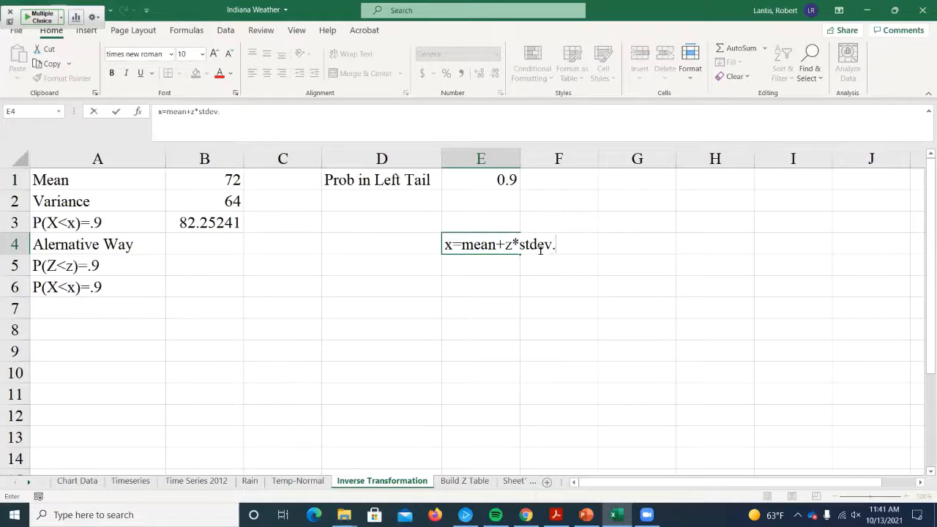
{"action": "left_click", "coordinate": [555, 283]}
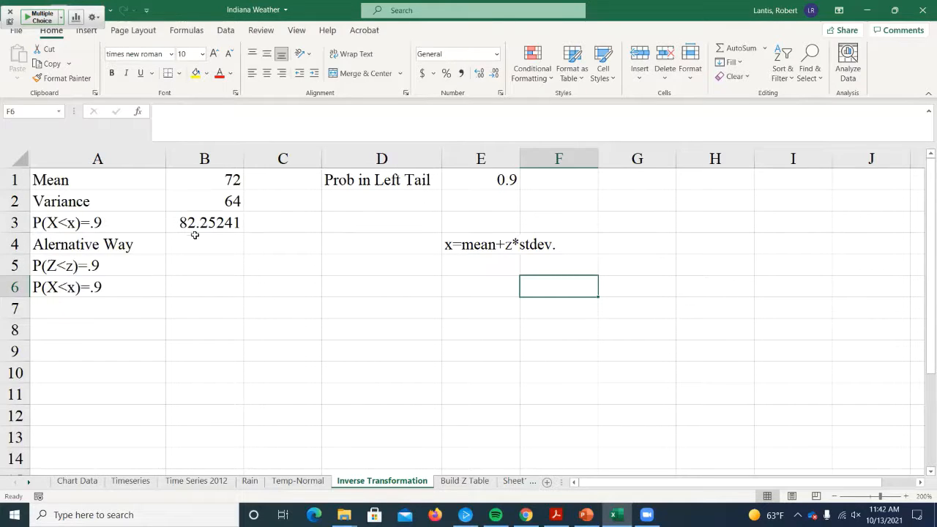
- Calculate the z value for P(Z<z)=.9 in B5 with =NORM.S.INV(E1)
{"action": "left_click", "coordinate": [182, 269]}
{"action": "type", "text": "="}
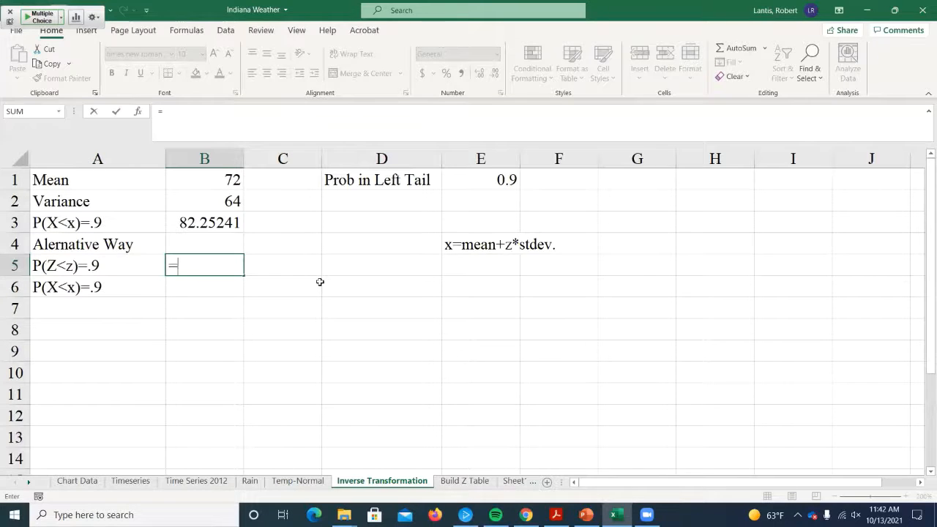
{"action": "type", "text": "norm.s.inv("}
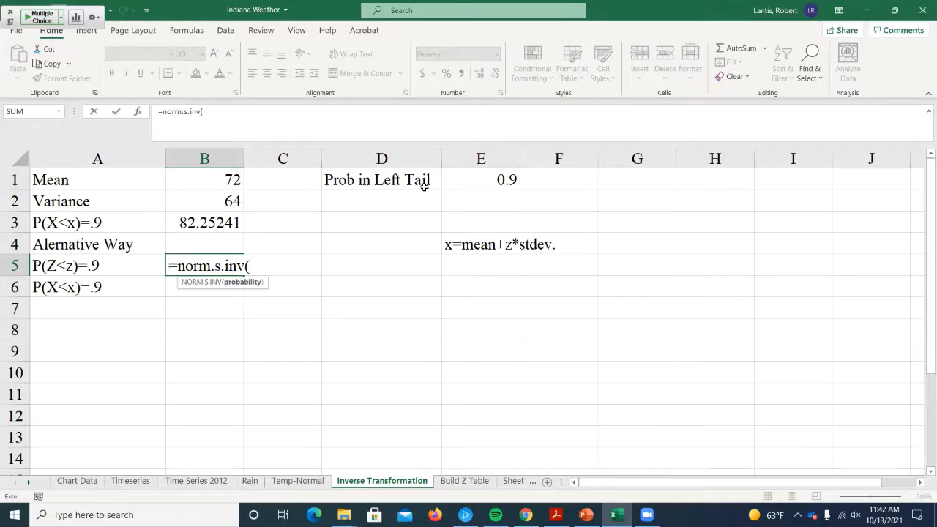
{"action": "left_click", "coordinate": [454, 186]}
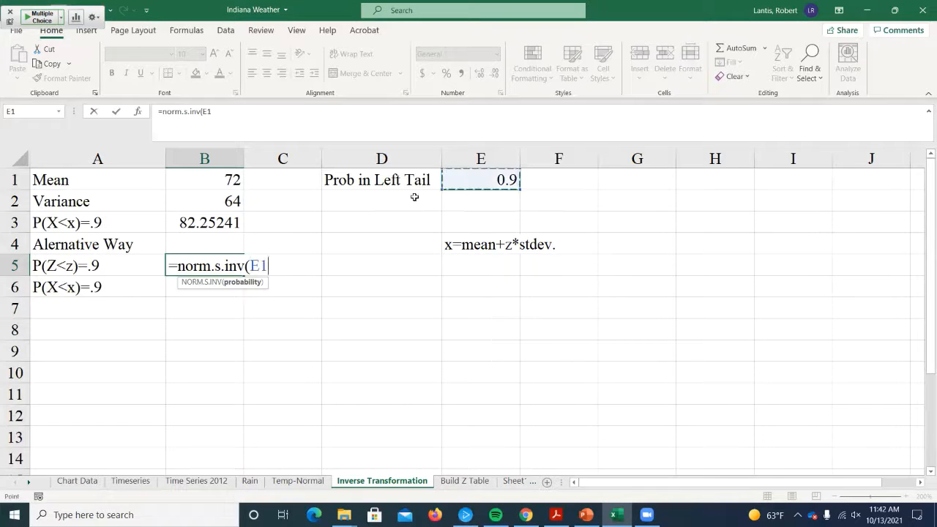
{"action": "type", "text": ")"}
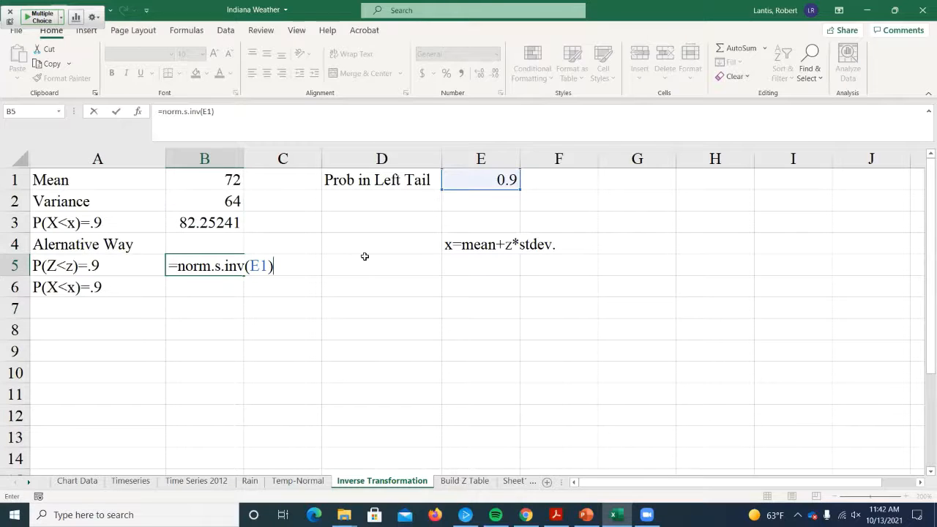
{"action": "key", "text": "Return"}
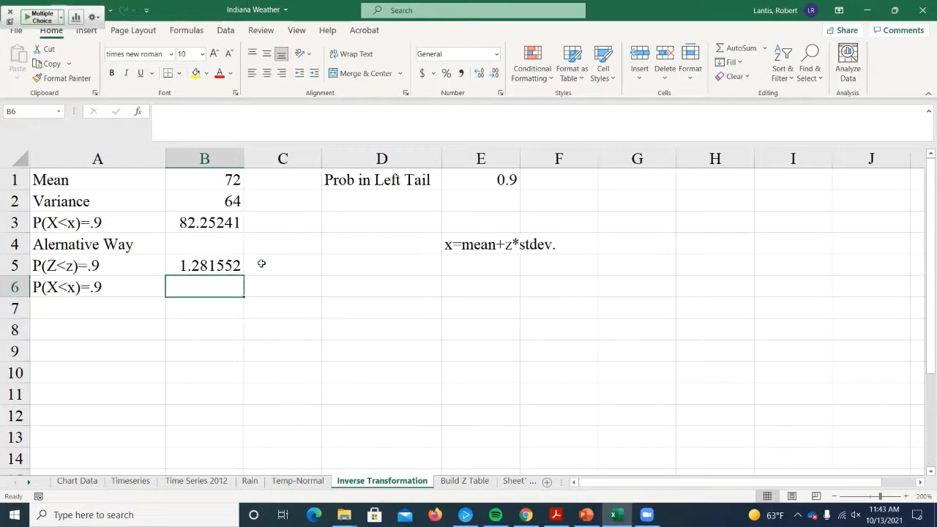
- Convert the z value to x for P(X<x)=.9 in B6 with =B1+B5*SQRT(B2)
{"action": "type", "text": "="}
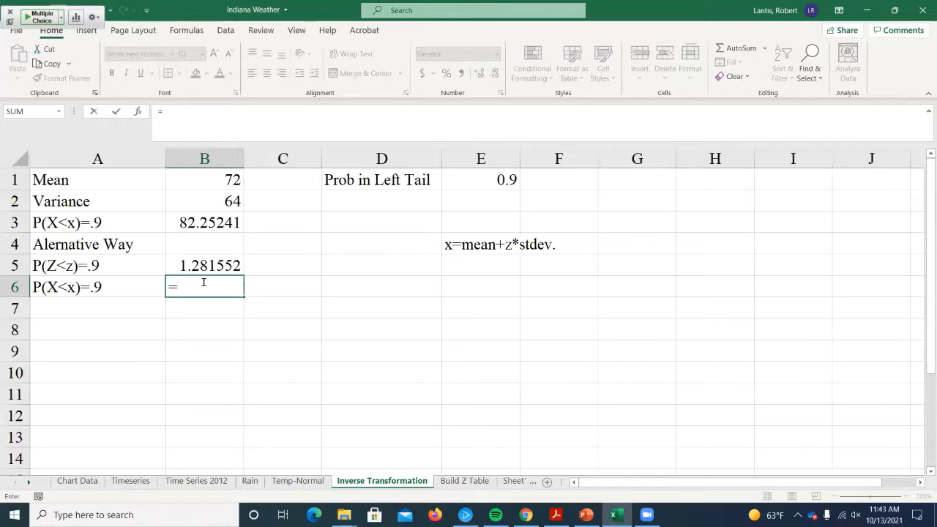
{"action": "left_click", "coordinate": [224, 177]}
{"action": "type", "text": "+"}
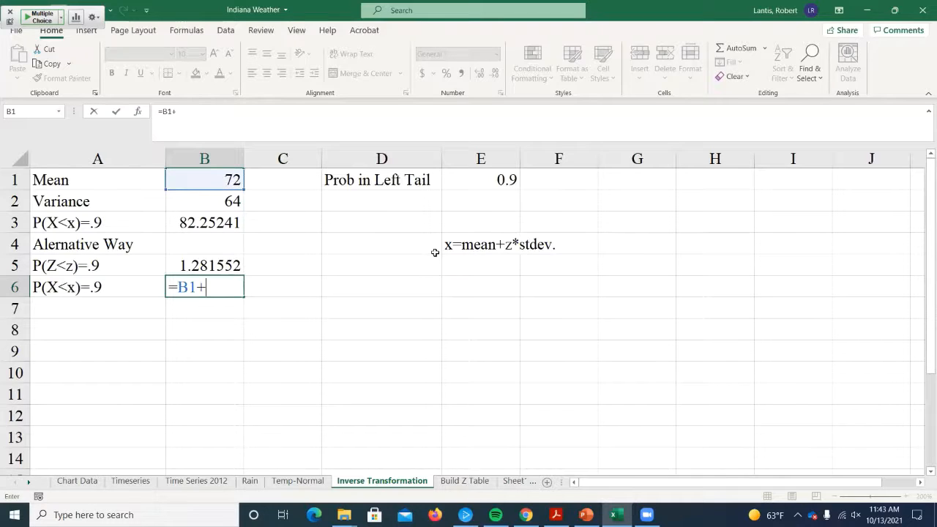
{"action": "left_click", "coordinate": [211, 265]}
{"action": "type", "text": "*"}
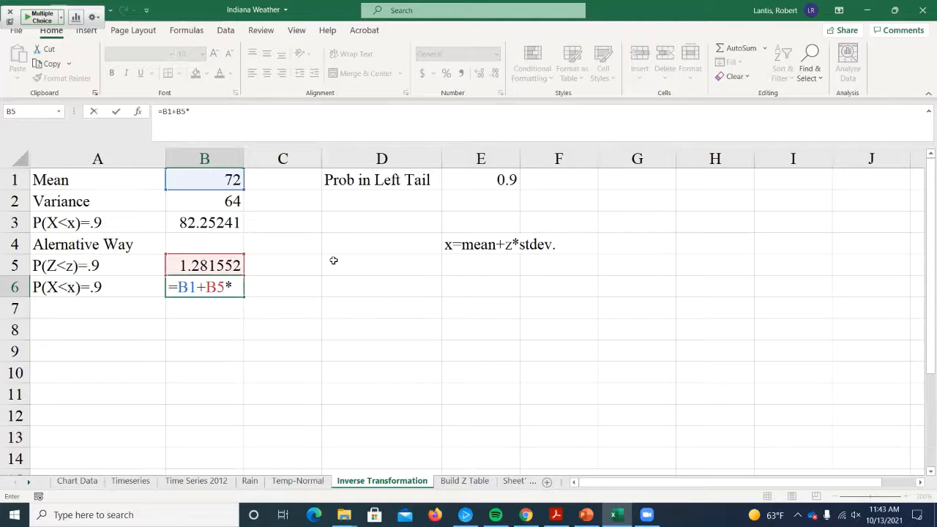
{"action": "type", "text": "sqrt("}
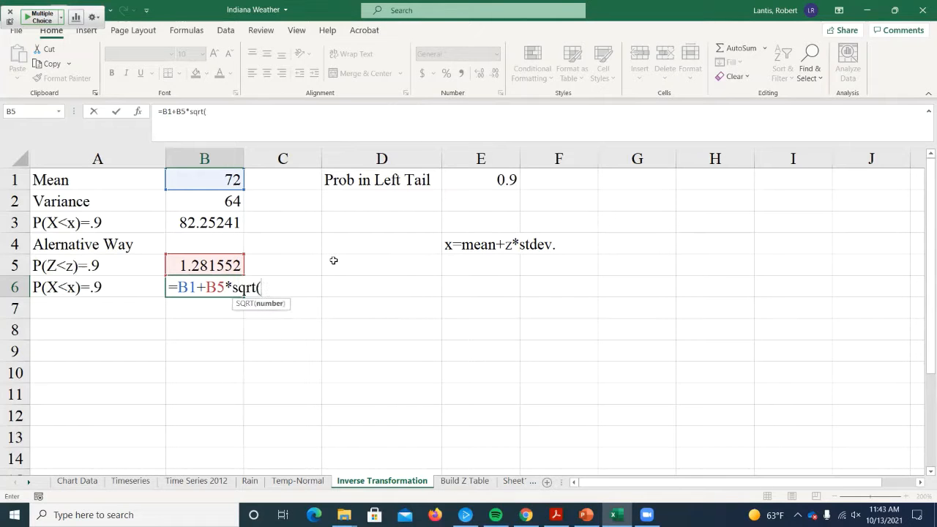
{"action": "left_click", "coordinate": [203, 207]}
{"action": "type", "text": ")"}
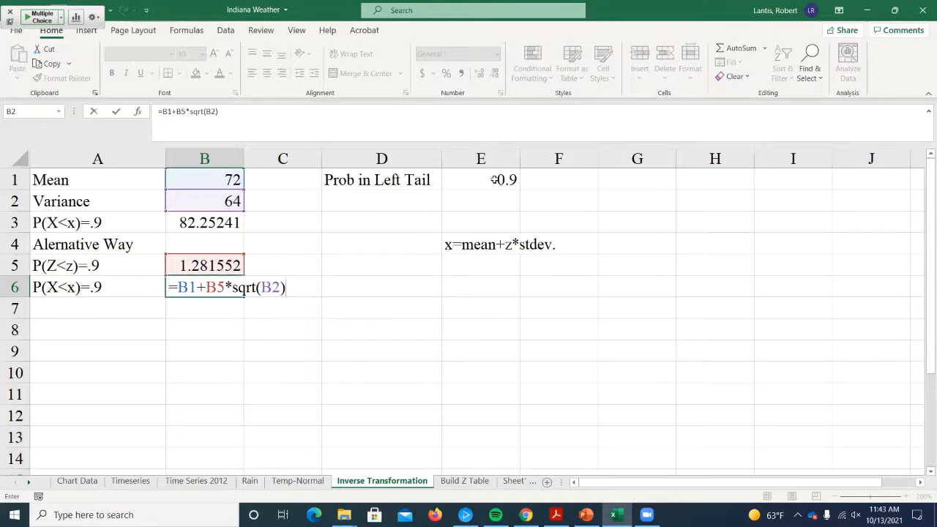
{"action": "key", "text": "Return"}
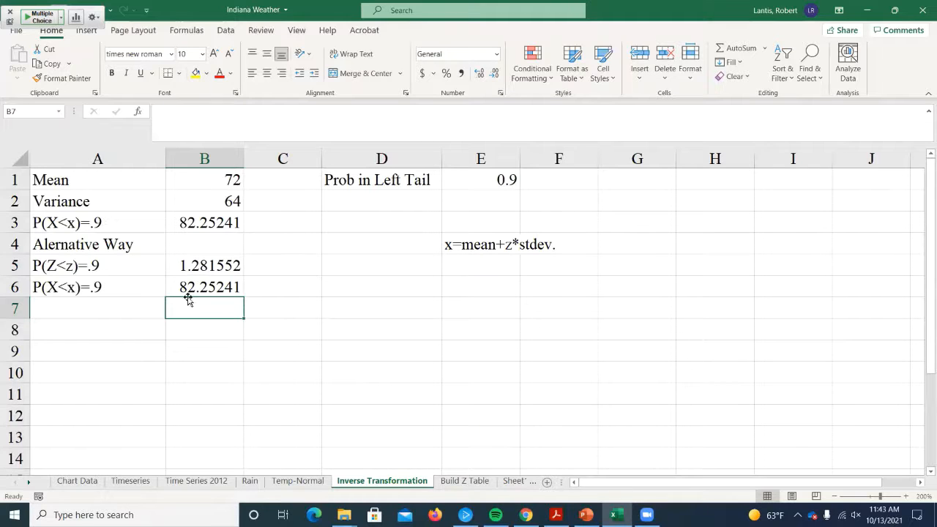
- Recheck the NORM.INV formula in B3 and try left-tail probabilities of .4 and .5 in E1
{"action": "double_click", "coordinate": [207, 221]}
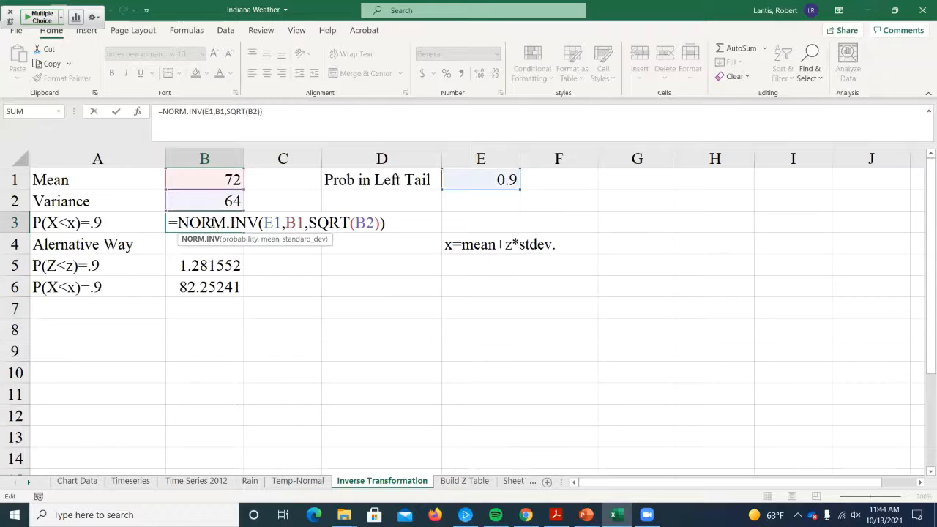
{"action": "key", "text": "Return"}
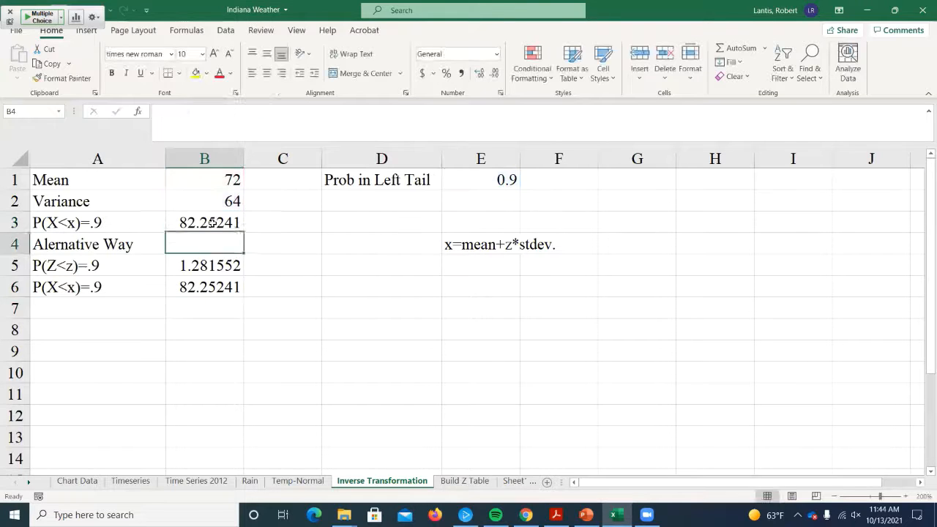
{"action": "left_click", "coordinate": [476, 180]}
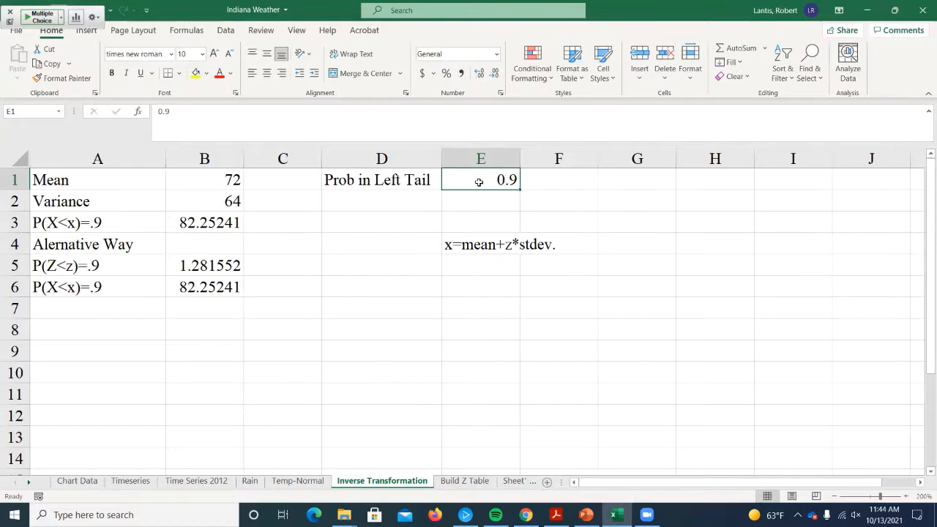
{"action": "type", "text": ".4"}
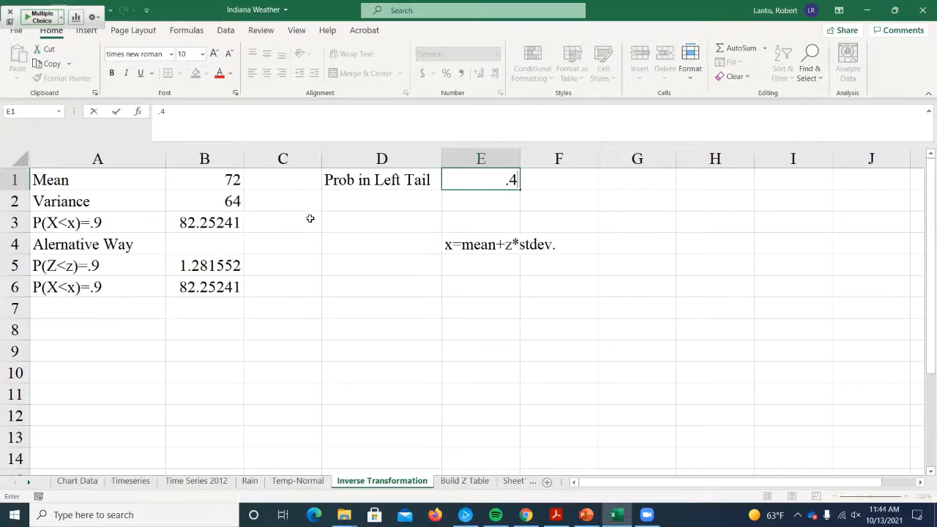
{"action": "key", "text": "Return"}
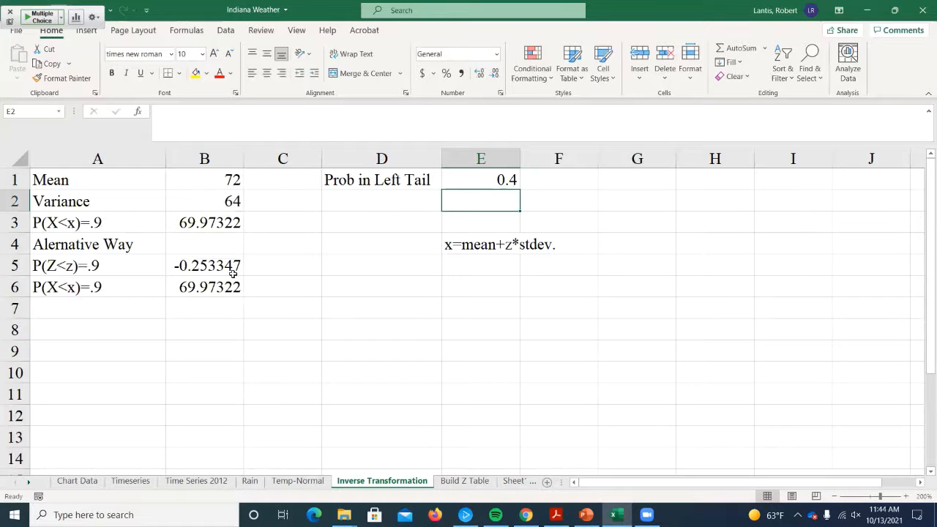
{"action": "left_click", "coordinate": [512, 183]}
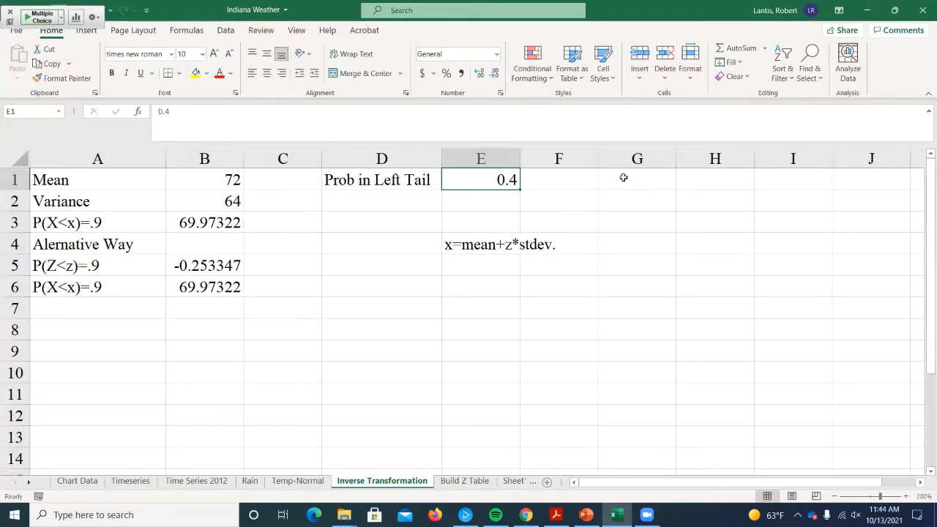
{"action": "type", "text": ".5"}
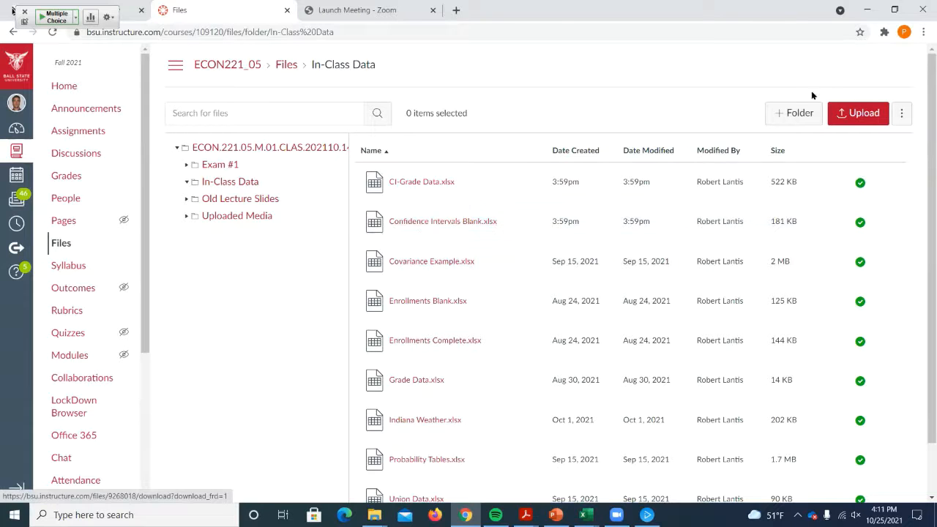
- Switch to the Confidence Intervals Blank workbook in Excel and set the Known SD and Proportion sheet's zoom to 150%
{"action": "left_click", "coordinate": [867, 15]}
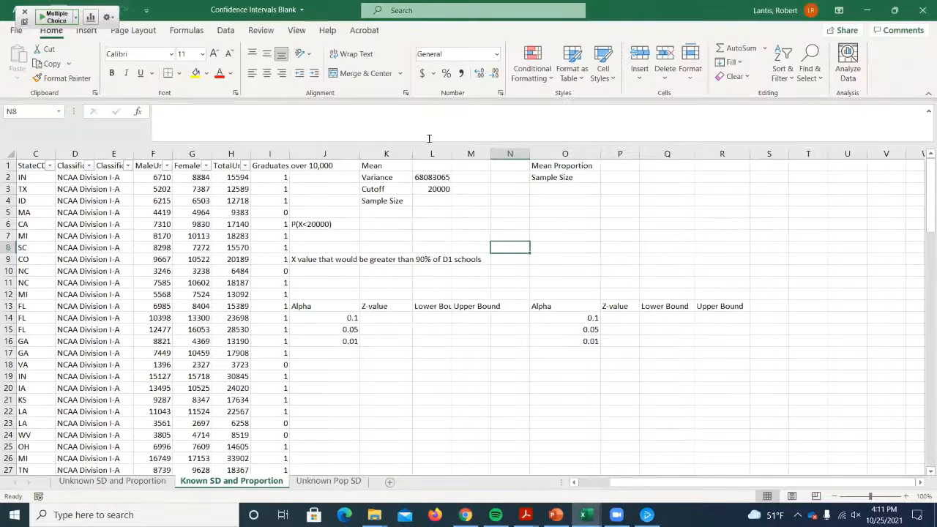
{"action": "left_click", "coordinate": [296, 30]}
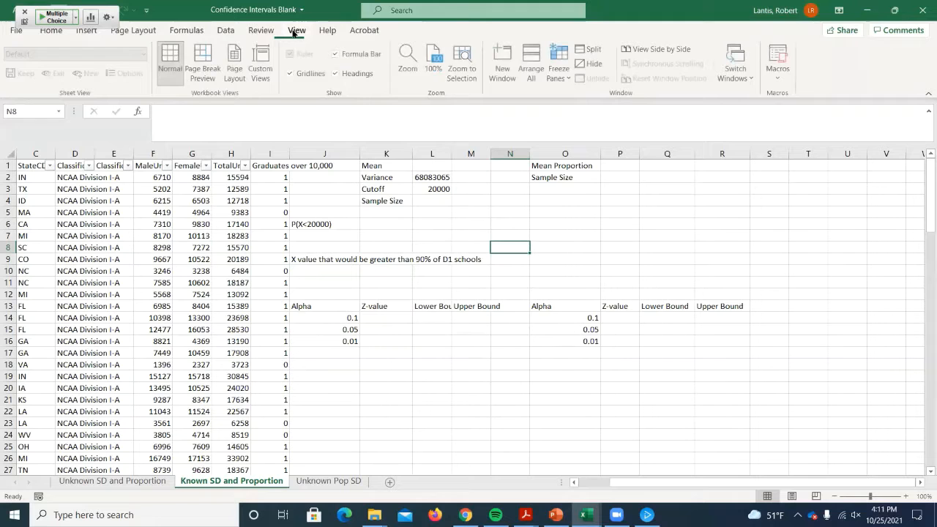
{"action": "left_click", "coordinate": [408, 60]}
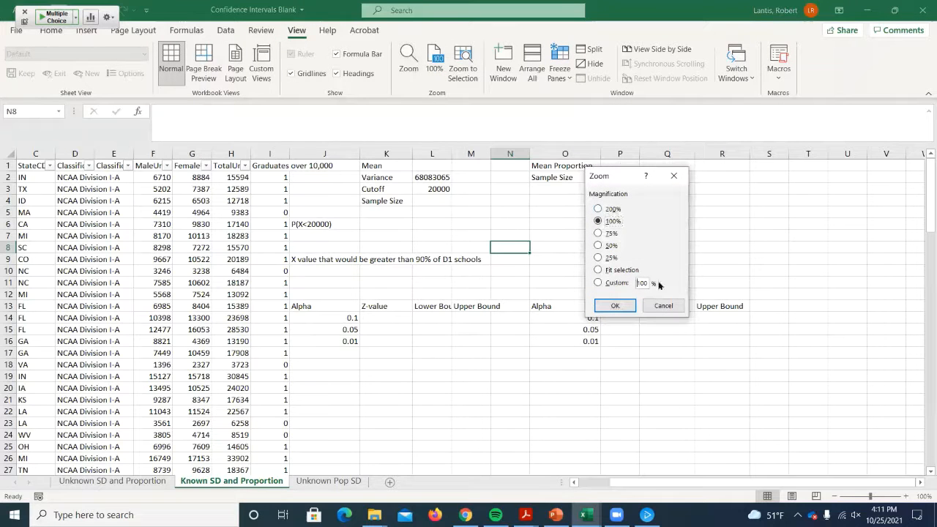
{"action": "key", "text": "alt+c"}
{"action": "type", "text": "150"}
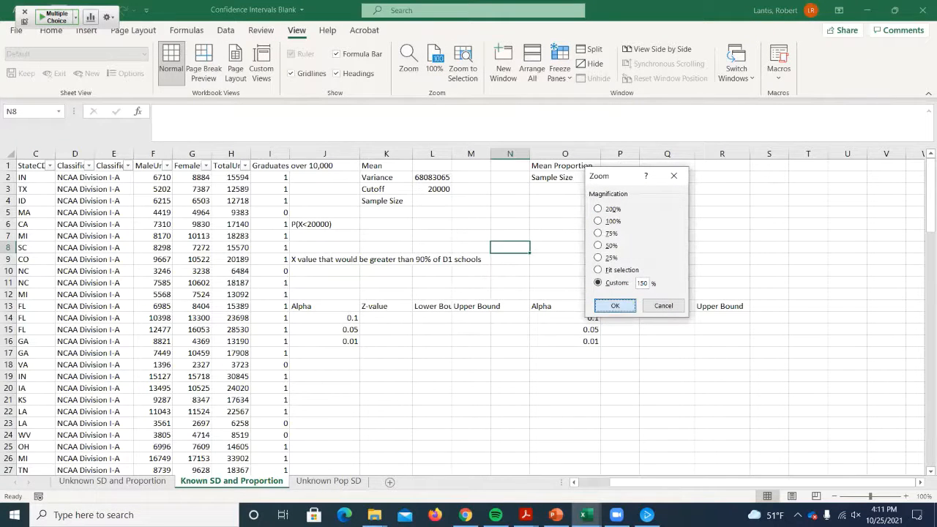
{"action": "key", "text": "Return"}
- Look over the school data from column A onward and widen the total undergraduates column H slightly
{"action": "left_click_drag", "start_coordinate": [709, 485], "coordinate": [746, 484]}
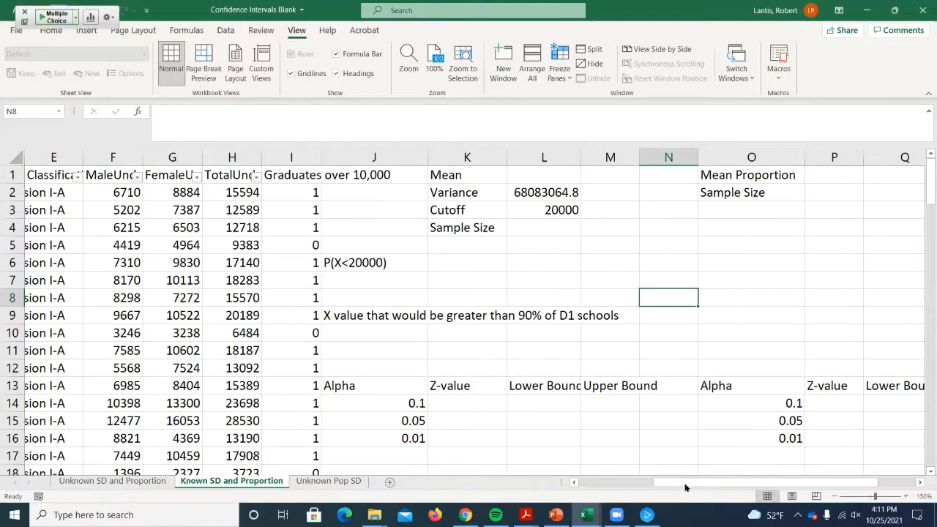
{"action": "left_click_drag", "start_coordinate": [687, 483], "coordinate": [614, 483]}
{"action": "scroll", "coordinate": [251, 250], "scroll_direction": "down", "scroll_amount": 4}
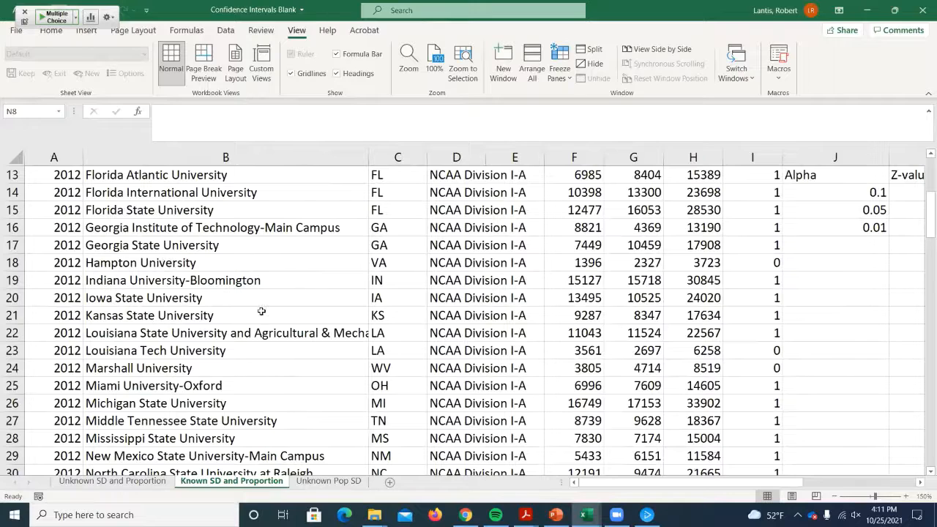
{"action": "scroll", "coordinate": [261, 309], "scroll_direction": "up", "scroll_amount": 4}
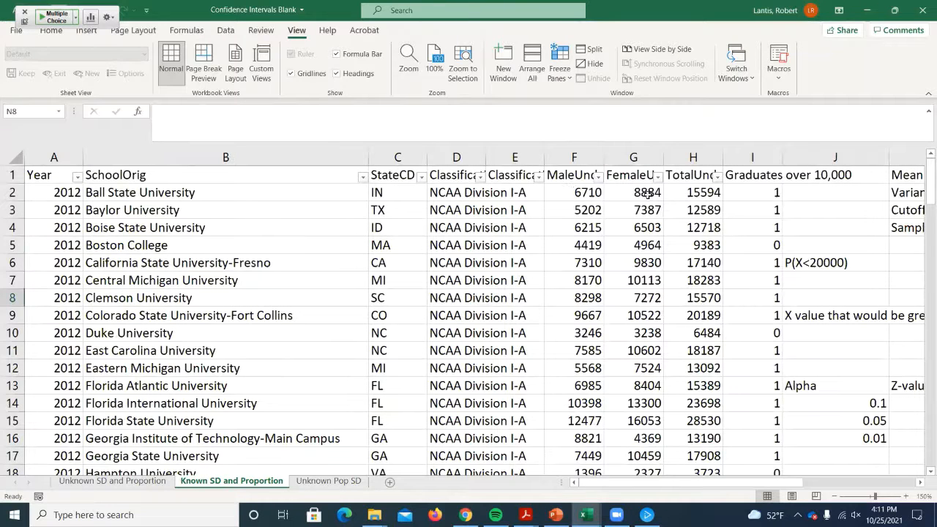
{"action": "double_click", "coordinate": [723, 155]}
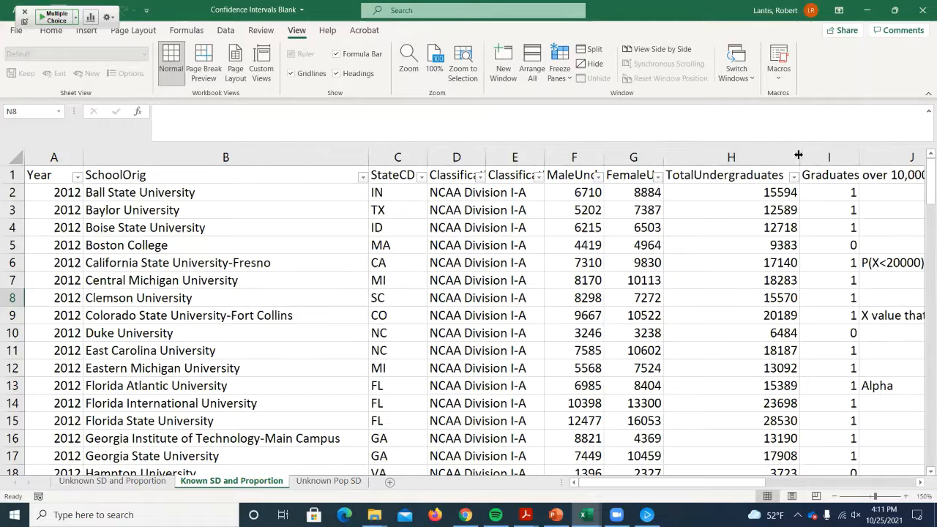
{"action": "left_click_drag", "start_coordinate": [801, 155], "coordinate": [731, 155]}
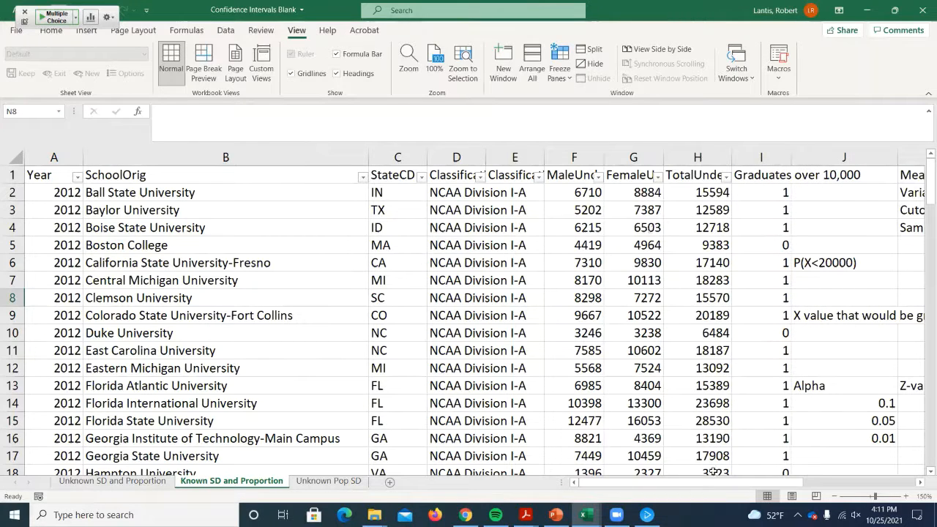
- Change the variance label in K2 to "Pop. Variance" and fit column K's width to it
{"action": "left_click_drag", "start_coordinate": [699, 482], "coordinate": [759, 485]}
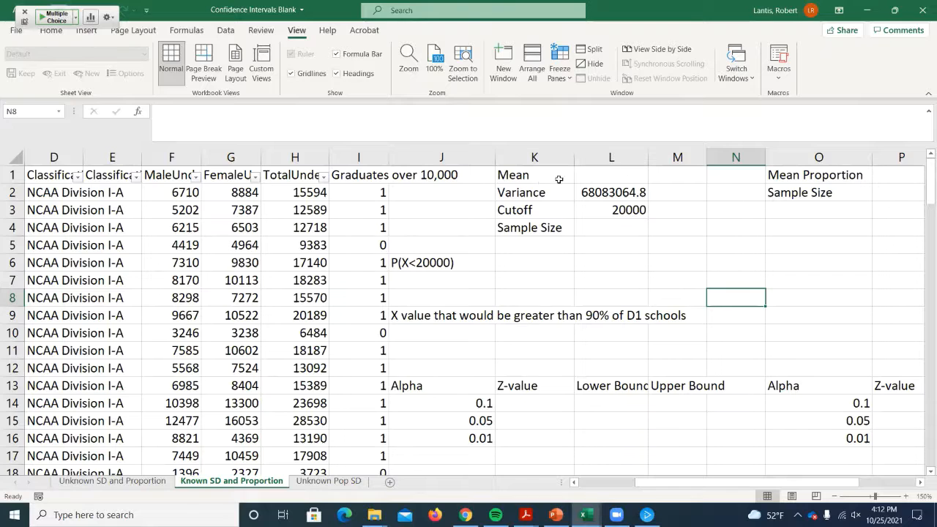
{"action": "left_click", "coordinate": [498, 193]}
{"action": "key", "text": "Left"}
{"action": "double_click", "coordinate": [501, 192]}
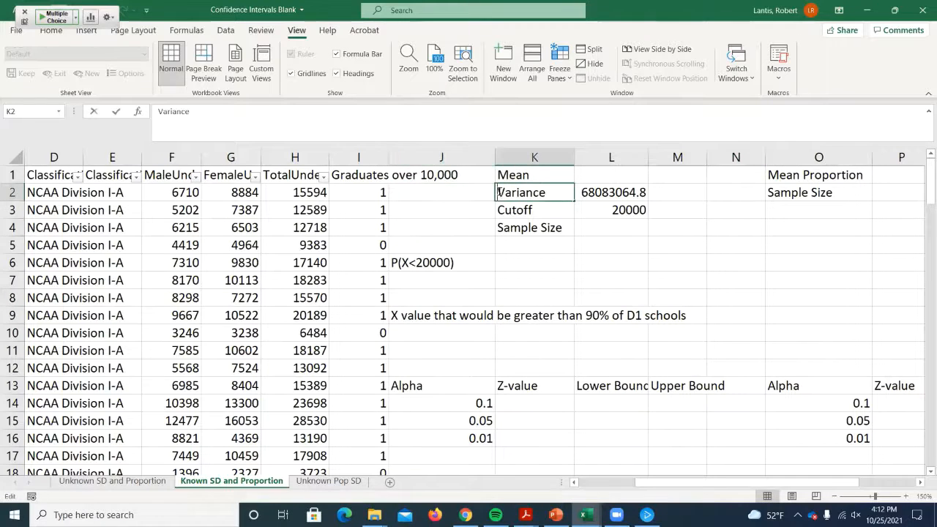
{"action": "type", "text": "Pop."}
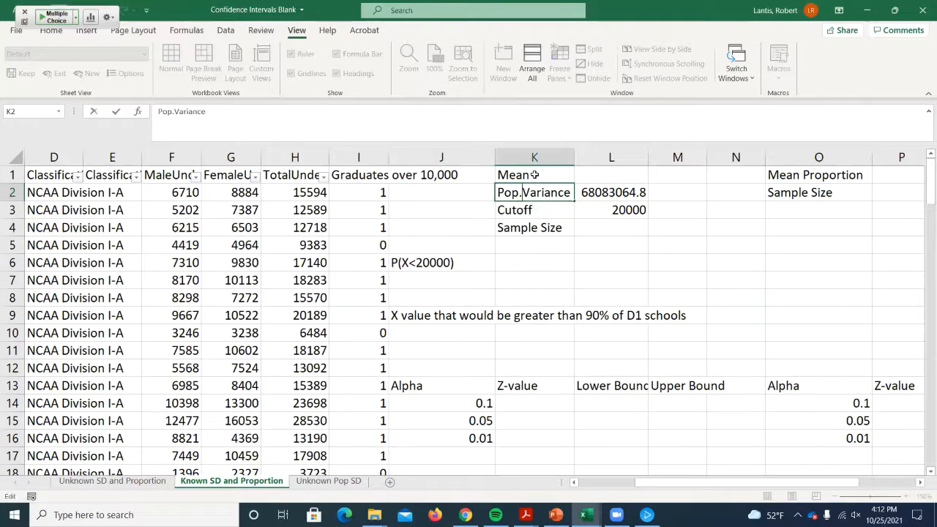
{"action": "left_click", "coordinate": [735, 225]}
{"action": "double_click", "coordinate": [578, 163]}
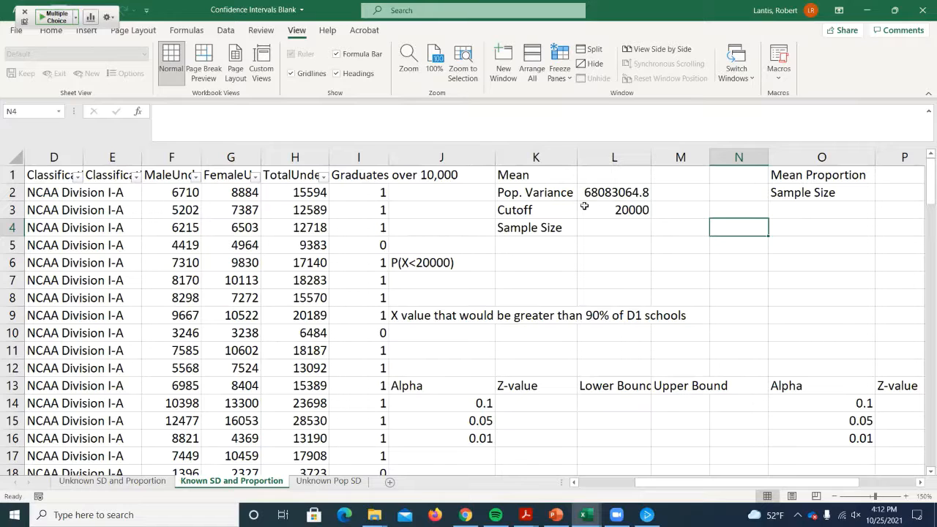
- Move the Cutoff label and value to K5:L5 and the Sample Size cells to K3:L3
{"action": "left_click_drag", "start_coordinate": [542, 209], "coordinate": [578, 215]}
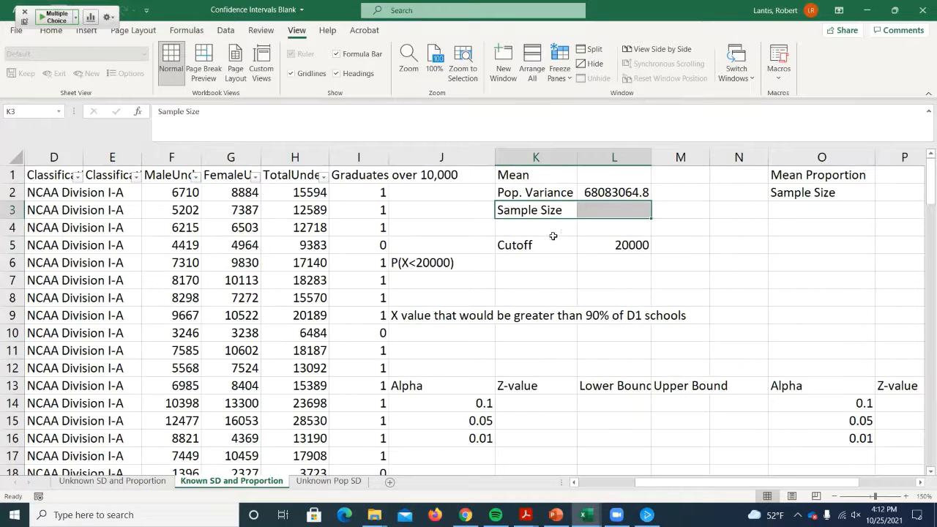
{"action": "left_click", "coordinate": [591, 210]}
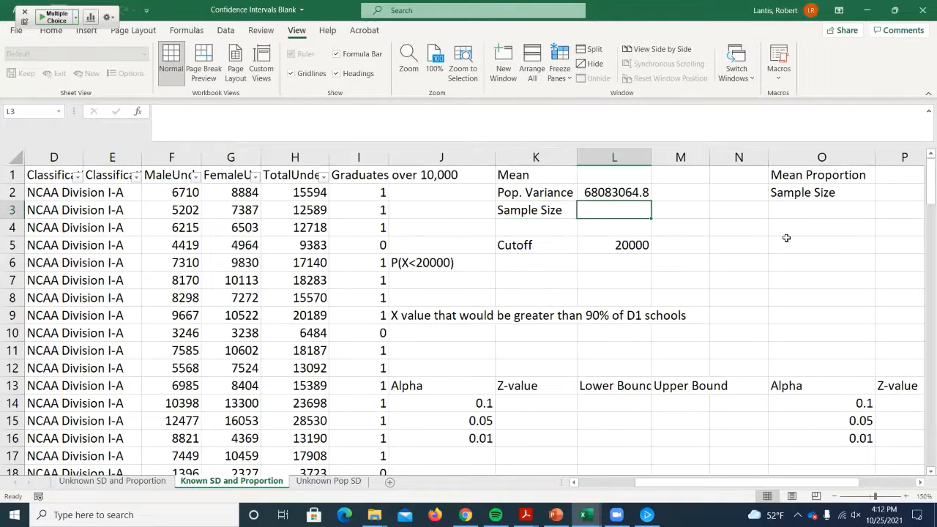
- Calculate the mean of total undergraduates in L1 with =AVERAGE(H2:H112), and review the entered formula
{"action": "key", "text": "Up"}
{"action": "key", "text": "Up"}
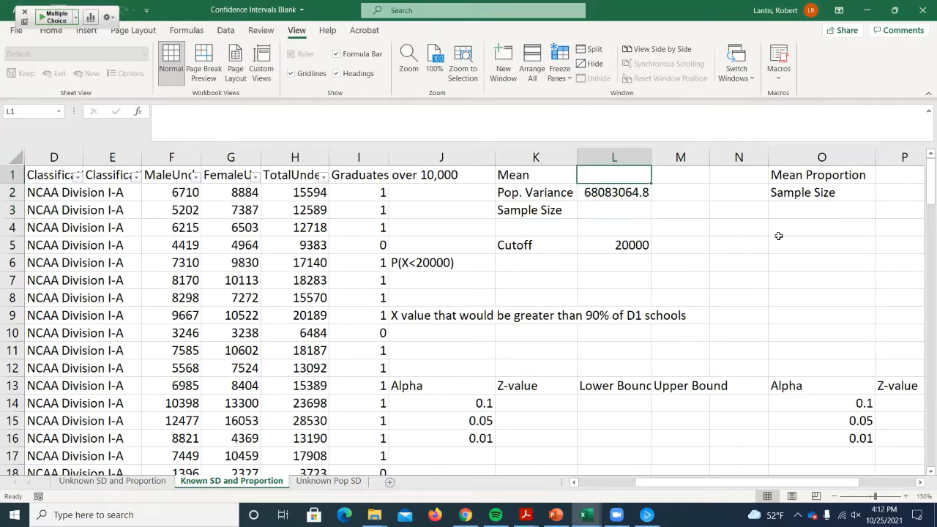
{"action": "type", "text": "=aver"}
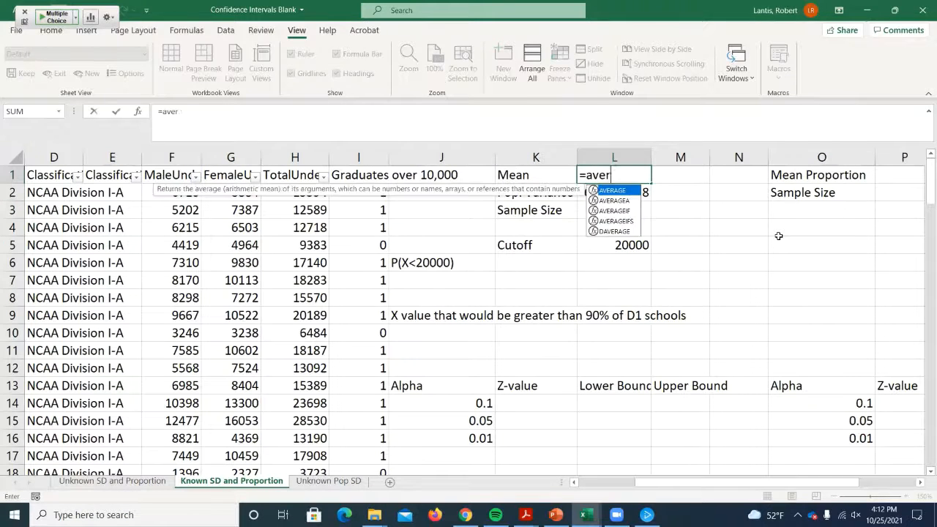
{"action": "type", "text": "age("}
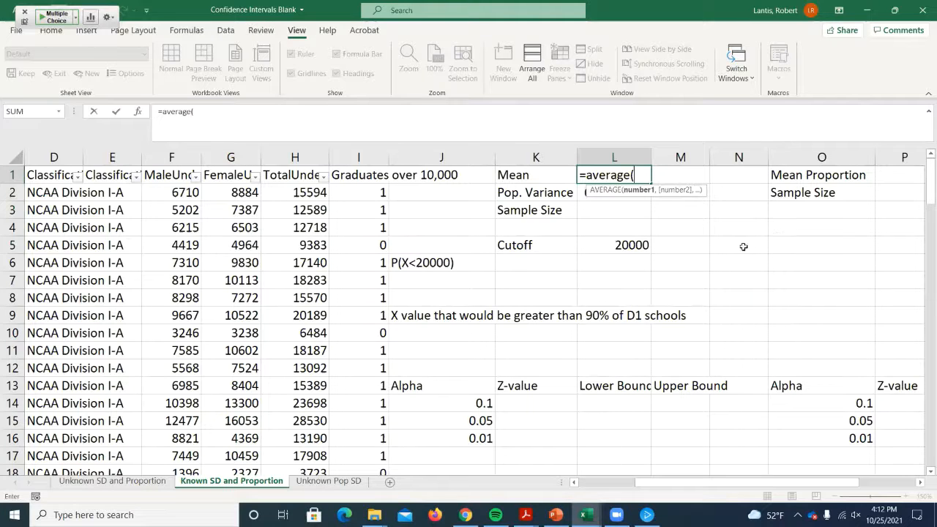
{"action": "left_click", "coordinate": [306, 188]}
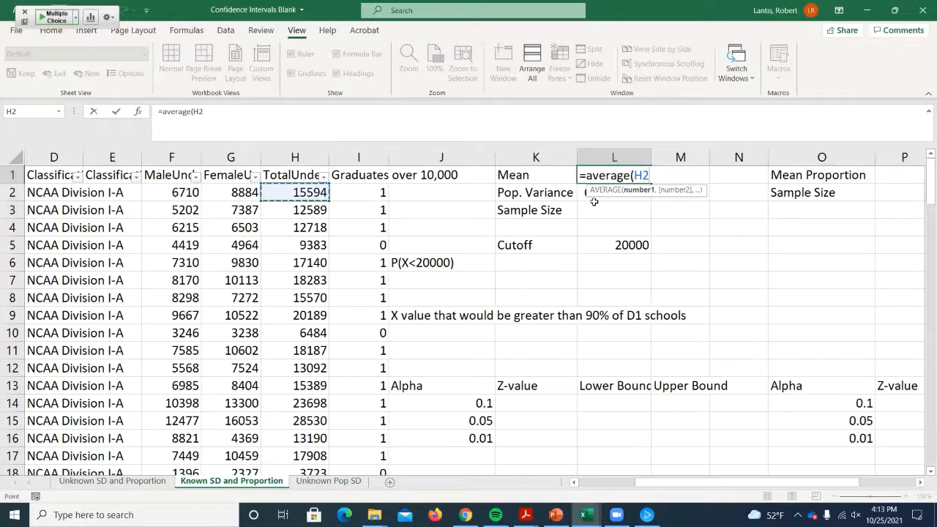
{"action": "key", "text": "ctrl+shift+Down"}
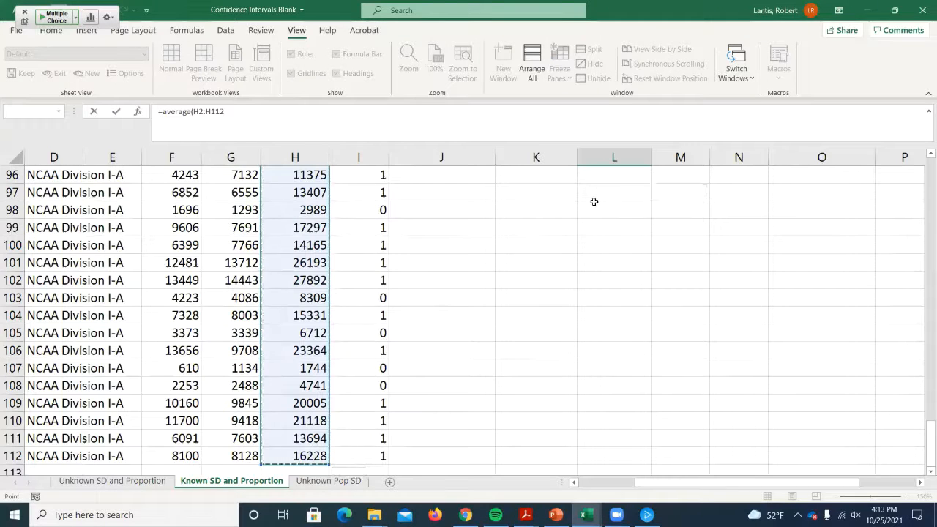
{"action": "key", "text": "Escape"}
{"action": "scroll", "coordinate": [611, 179], "scroll_direction": "up", "scroll_amount": 1}
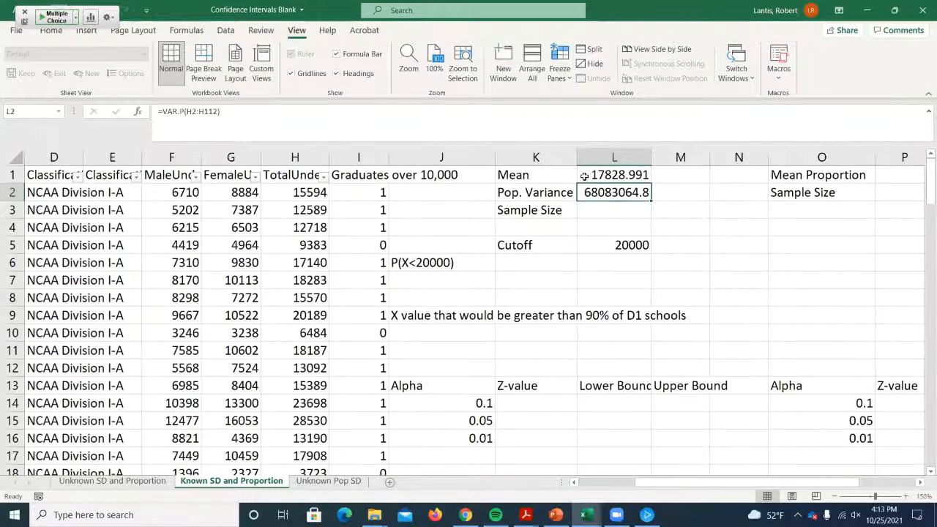
{"action": "left_click", "coordinate": [590, 175]}
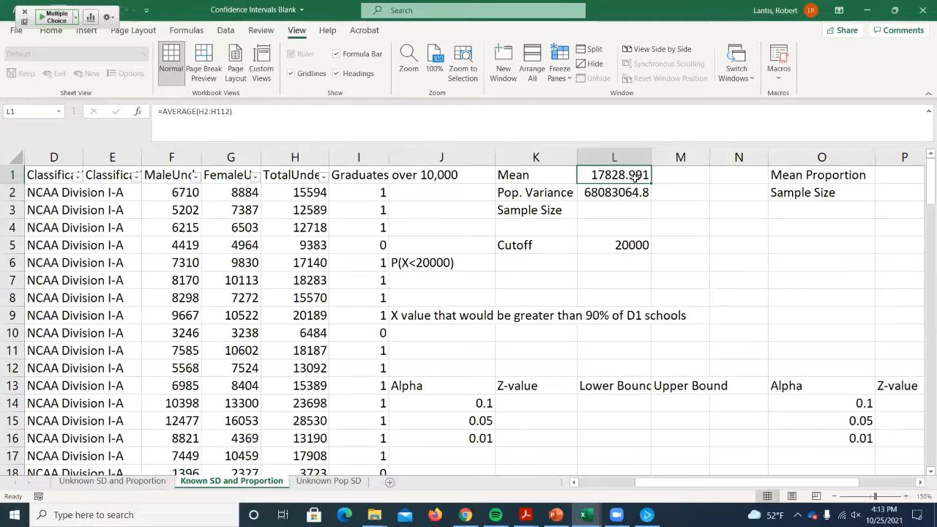
- Change the mean label in K1 to "Sample Mean"
{"action": "double_click", "coordinate": [501, 174]}
{"action": "type", "text": "Sample"}
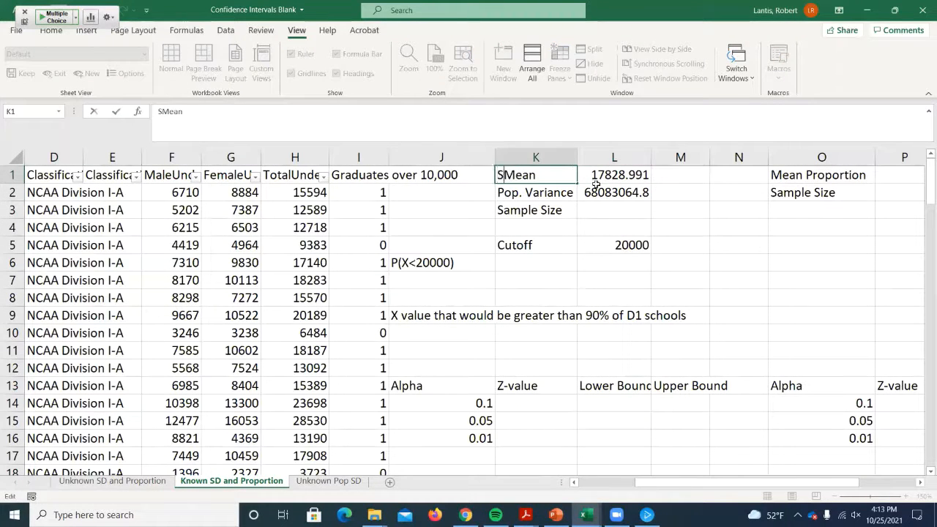
{"action": "left_click", "coordinate": [667, 177]}
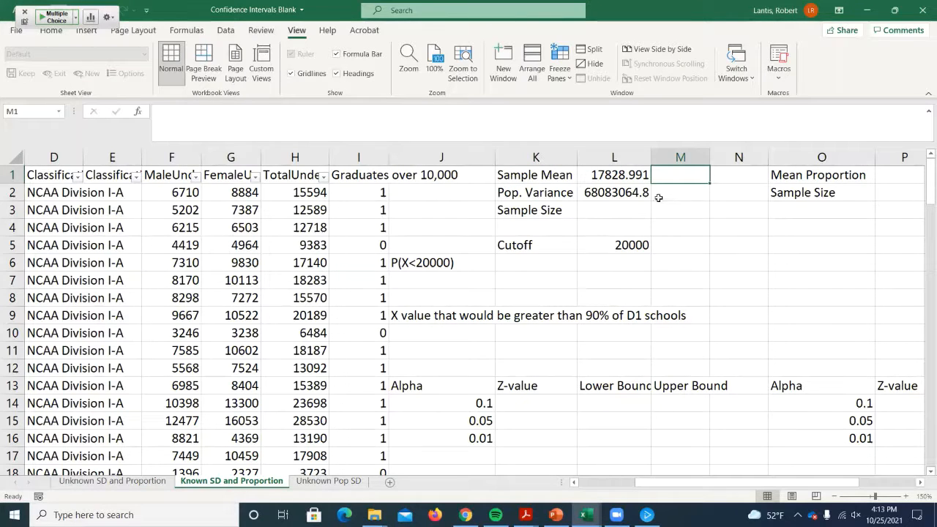
- Calculate the sample size in L3 by applying COUNT to the total undergraduates data in H2:H112
{"action": "left_click", "coordinate": [622, 205]}
{"action": "type", "text": "=count("}
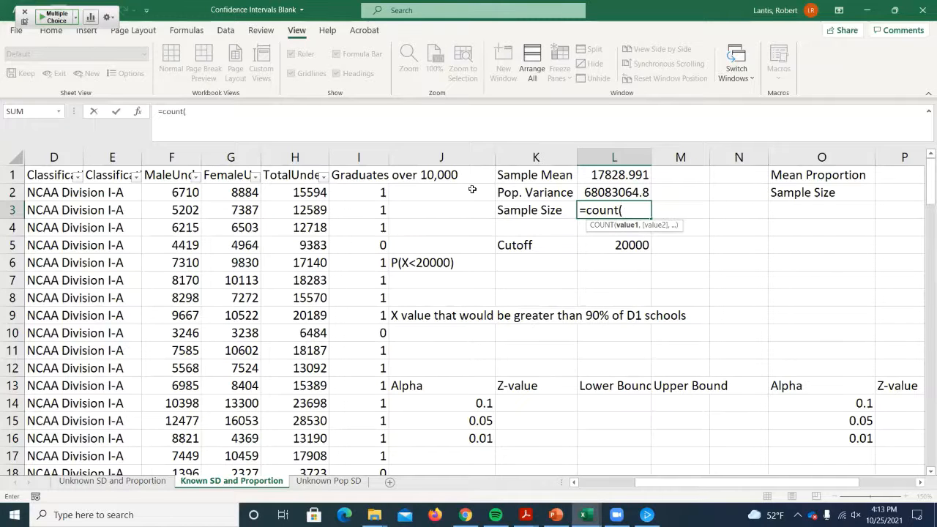
{"action": "left_click", "coordinate": [322, 193]}
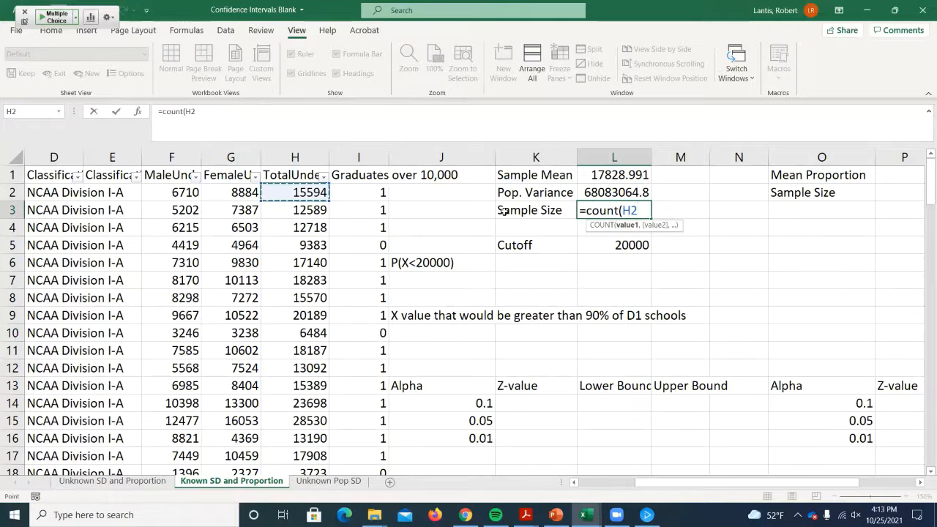
{"action": "key", "text": "ctrl+shift+Down"}
{"action": "key", "text": "Return"}
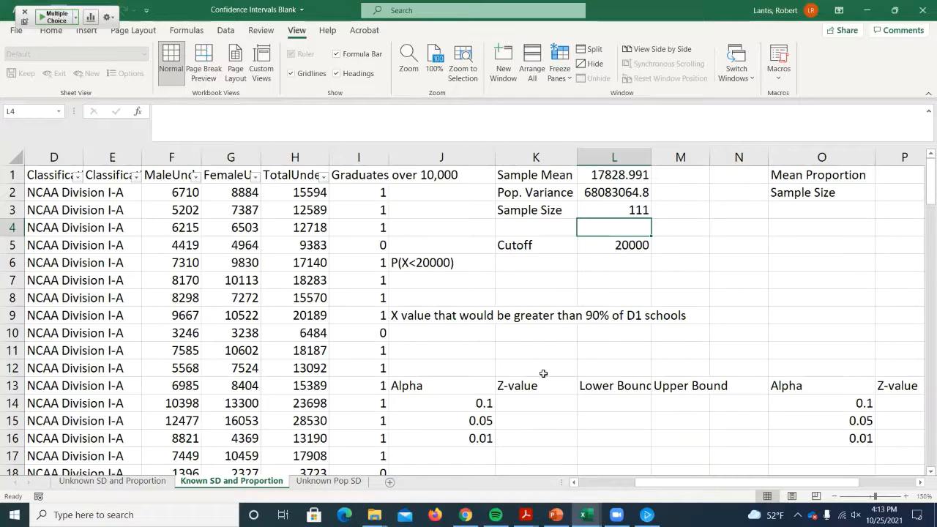
{"action": "scroll", "coordinate": [557, 361], "scroll_direction": "down", "scroll_amount": 1}
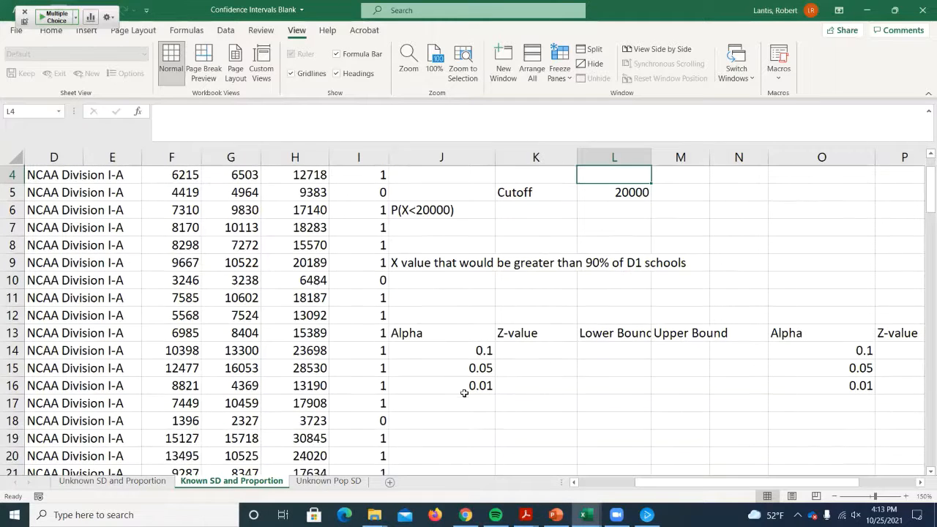
- Enter the label "SD of Sample Mean" in J18 and widen column J just enough to fit it
{"action": "left_click", "coordinate": [435, 417]}
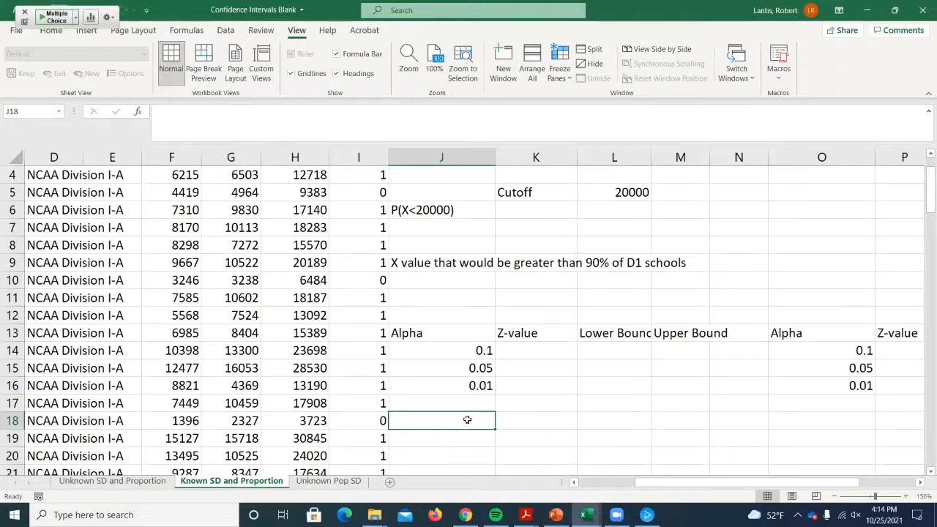
{"action": "type", "text": "SD of Samp"}
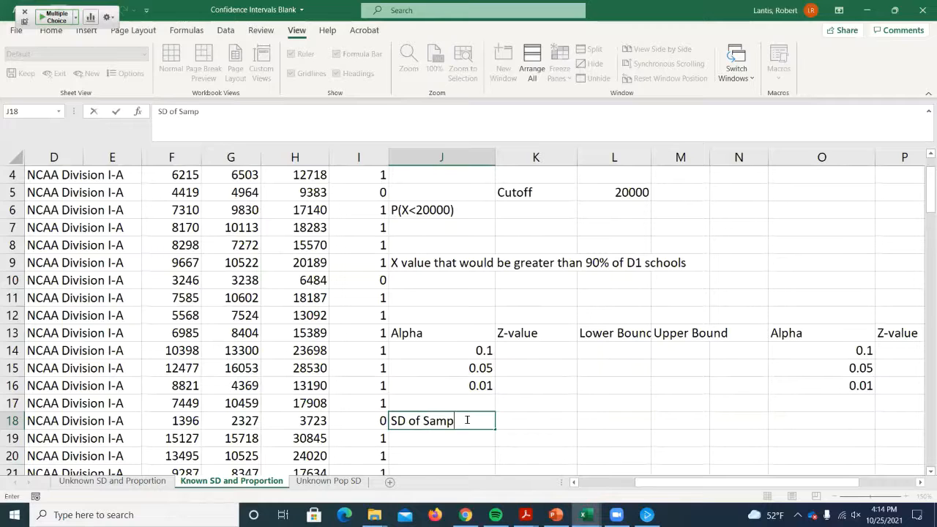
{"action": "type", "text": "le Mean"}
{"action": "key", "text": "Tab"}
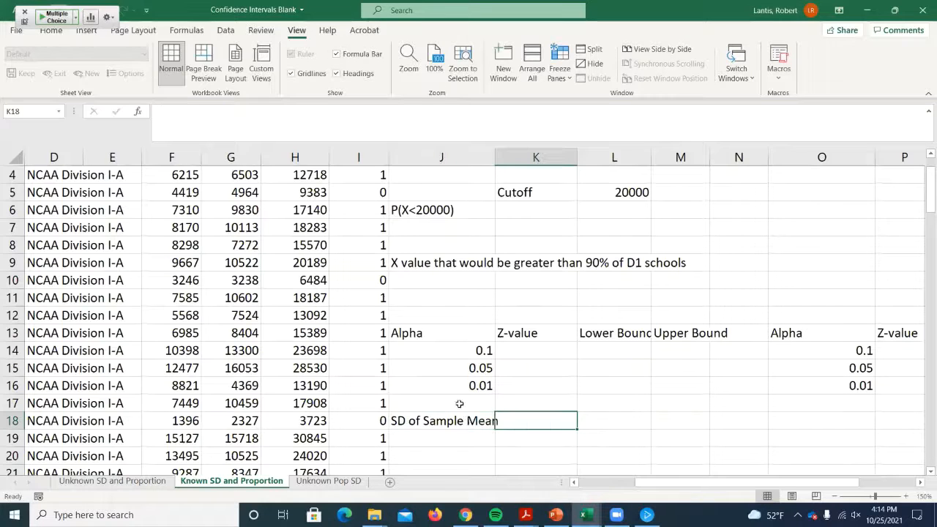
{"action": "double_click", "coordinate": [496, 157]}
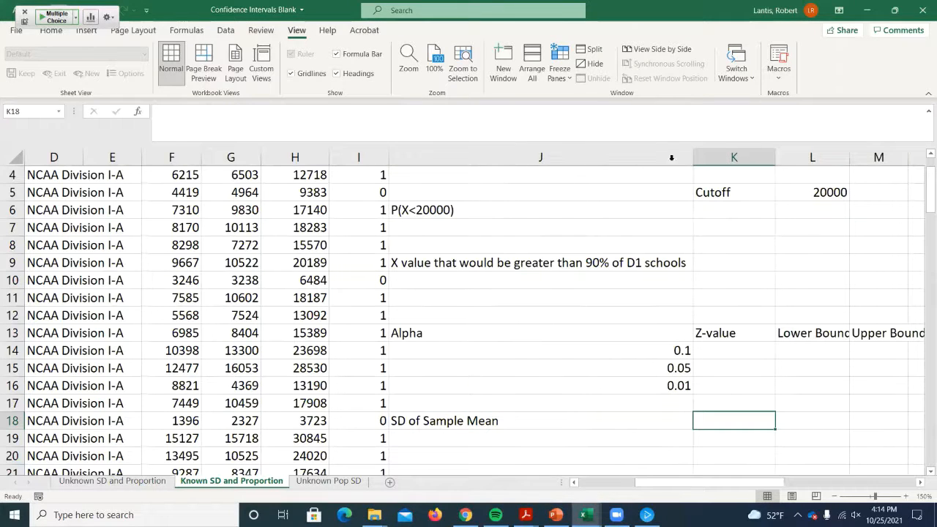
{"action": "left_click_drag", "start_coordinate": [694, 157], "coordinate": [512, 194]}
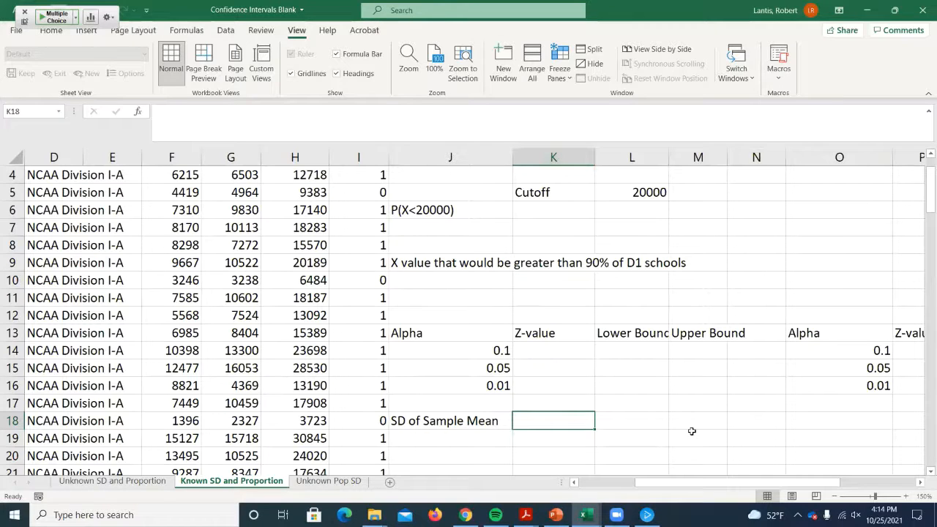
- Calculate the standard deviation of the sample mean in K18 with =SQRT(L2/L3), dividing population variance by sample size
{"action": "type", "text": "=sqrt("}
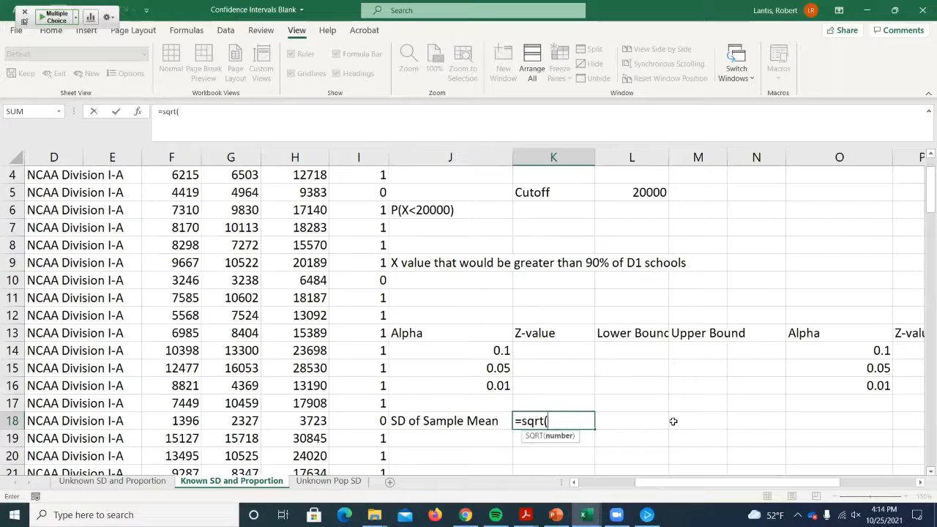
{"action": "scroll", "coordinate": [519, 400], "scroll_direction": "up", "scroll_amount": 1}
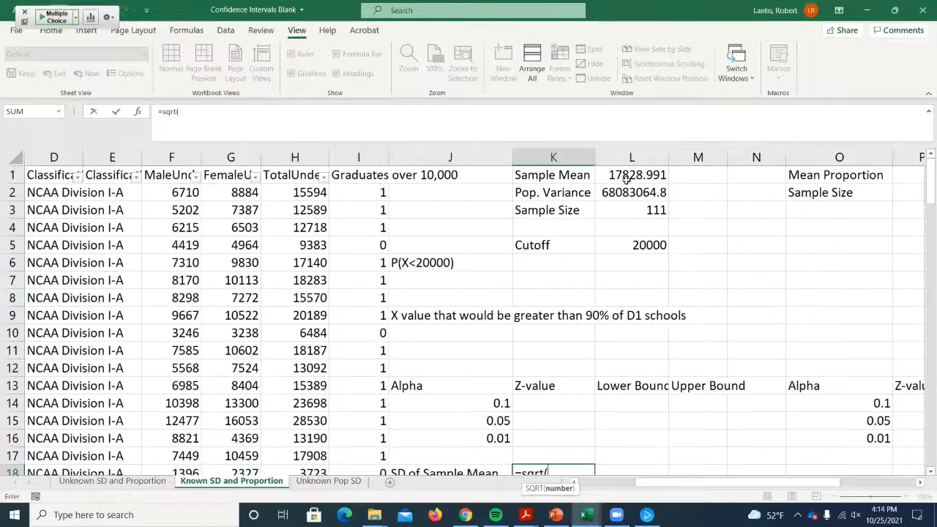
{"action": "left_click", "coordinate": [621, 191]}
{"action": "scroll", "coordinate": [571, 330], "scroll_direction": "down", "scroll_amount": 1}
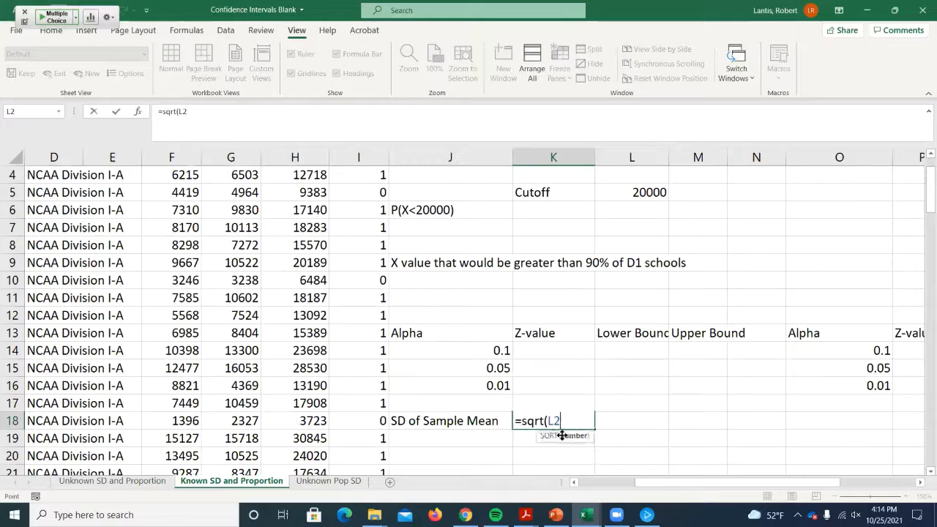
{"action": "type", "text": "/"}
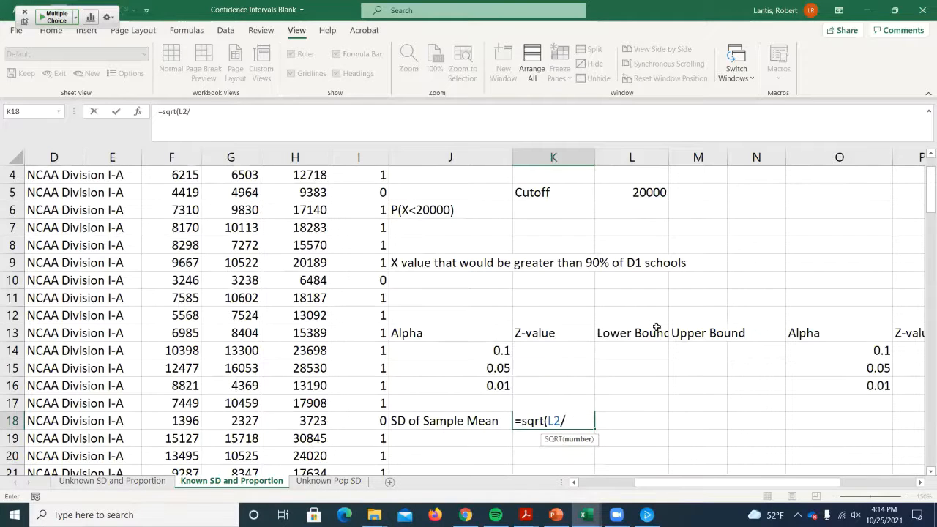
{"action": "scroll", "coordinate": [661, 300], "scroll_direction": "up", "scroll_amount": 1}
{"action": "left_click", "coordinate": [639, 208]}
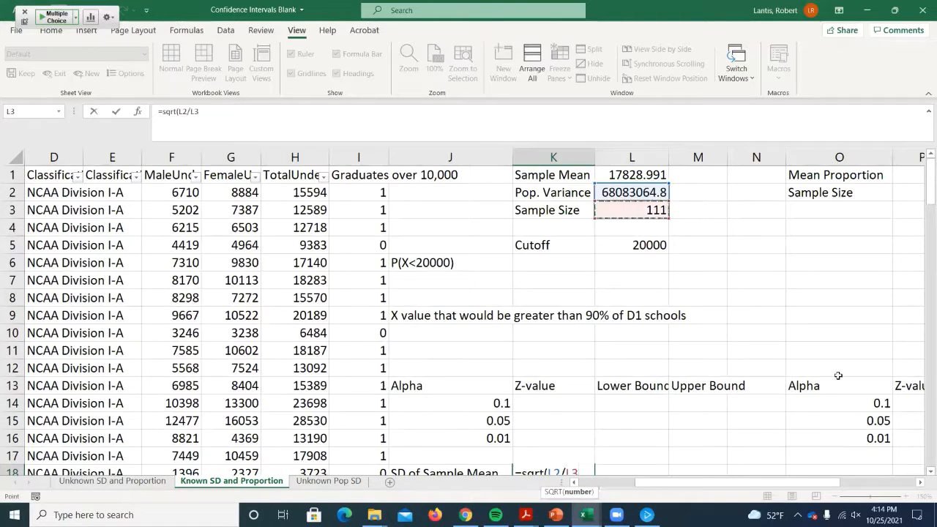
{"action": "scroll", "coordinate": [732, 366], "scroll_direction": "down", "scroll_amount": 2}
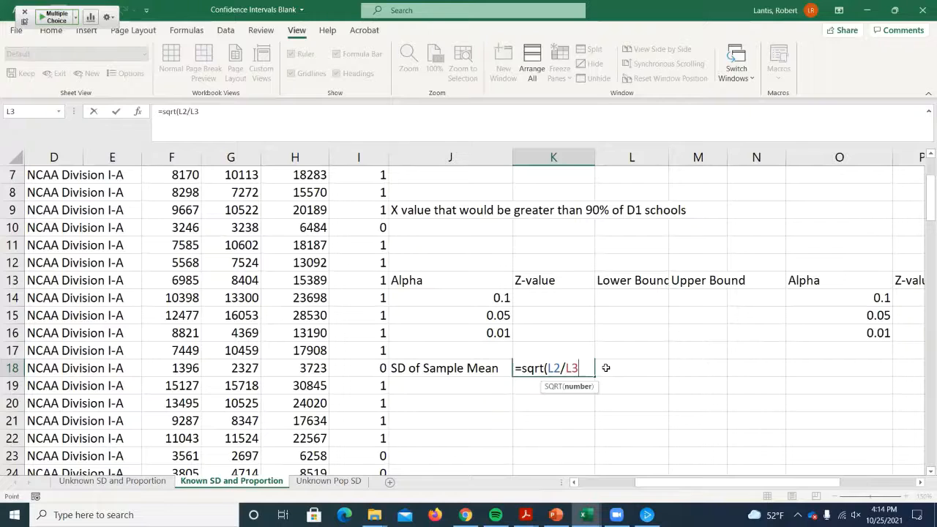
{"action": "key", "text": "Return"}
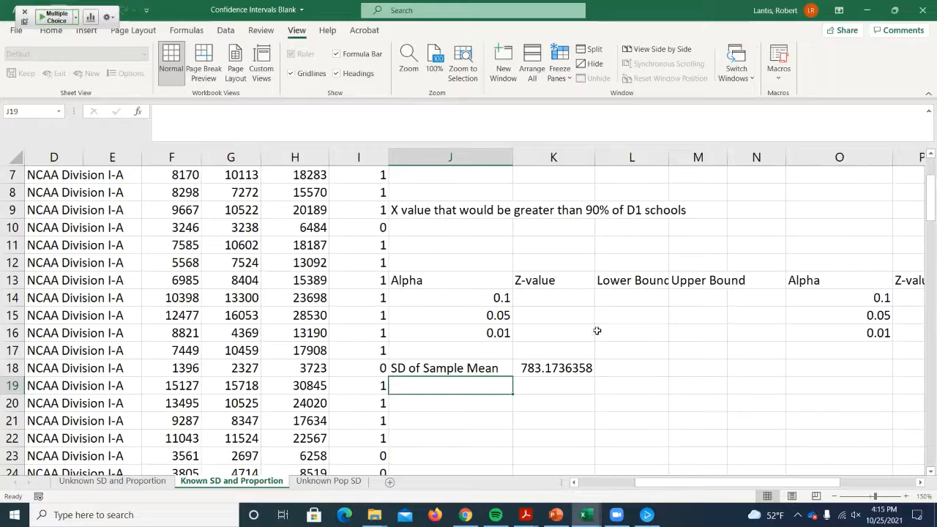
- Calculate the z-value for alpha 0.1 in K14 with =NORM.S.INV(J14/2)
{"action": "left_click", "coordinate": [560, 299]}
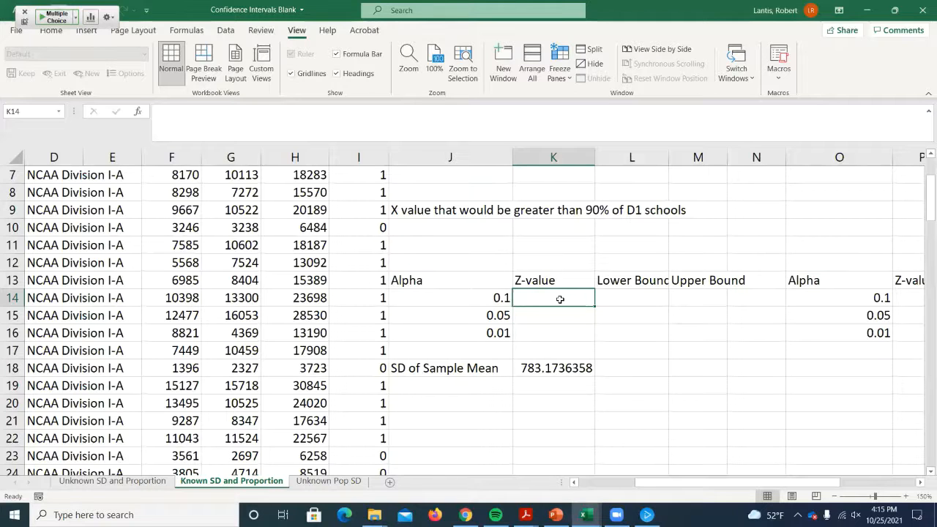
{"action": "type", "text": "="}
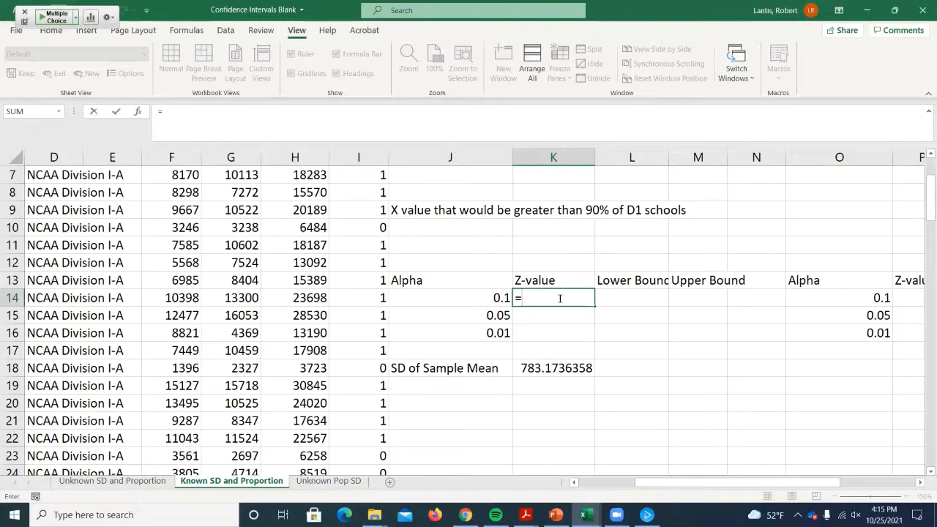
{"action": "type", "text": "norm.s.inv"}
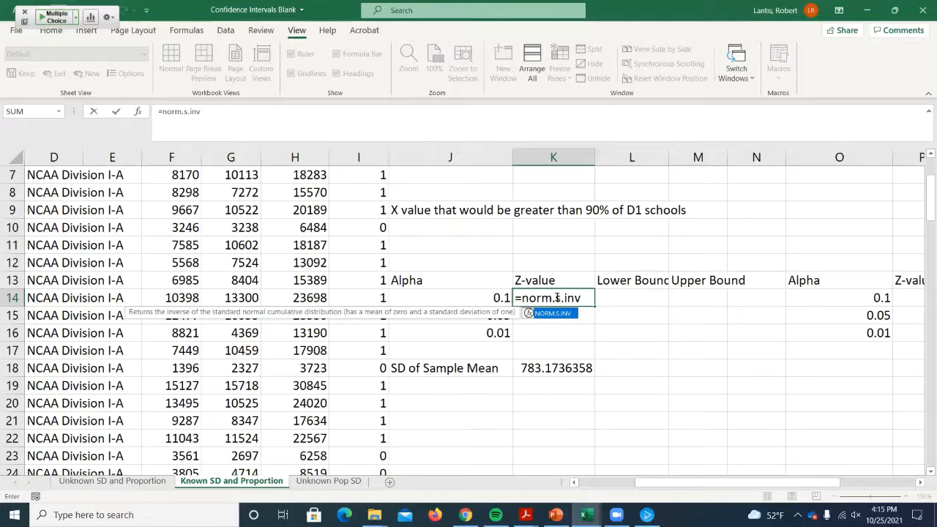
{"action": "type", "text": "("}
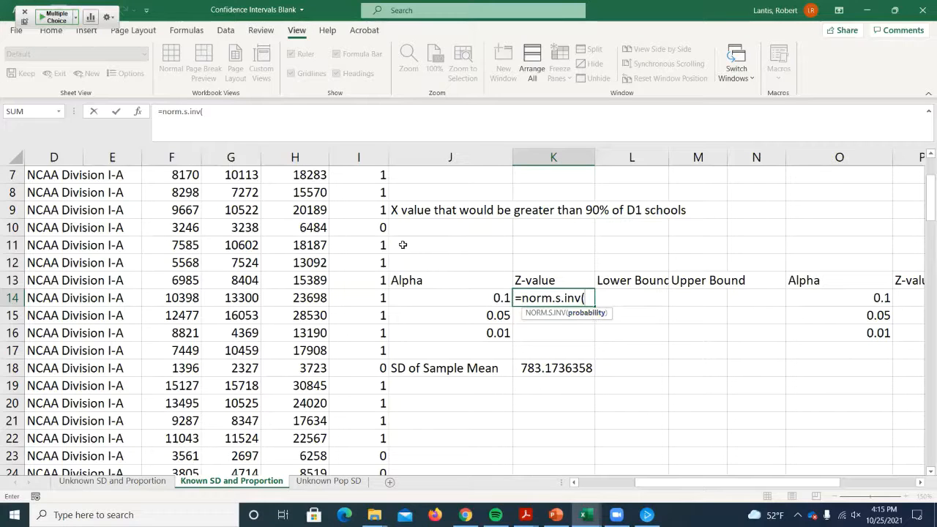
{"action": "left_click", "coordinate": [447, 297]}
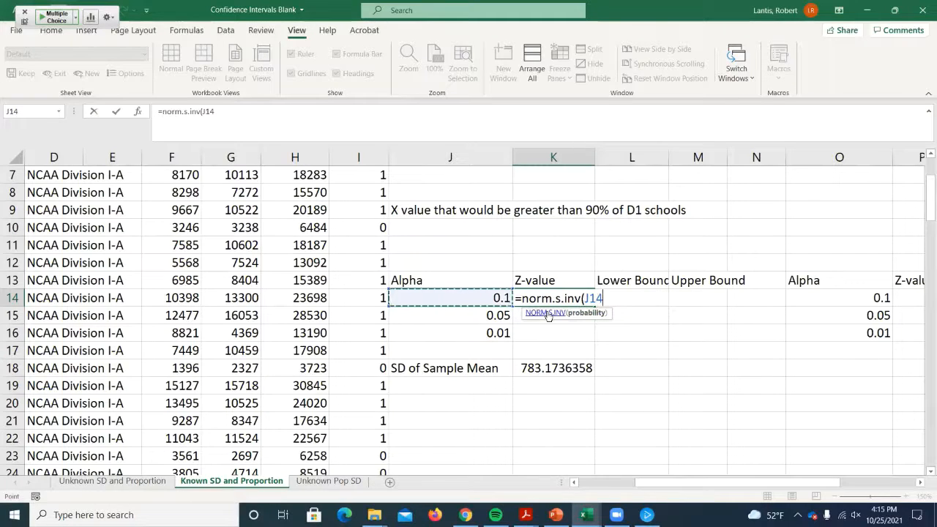
{"action": "type", "text": "/2"}
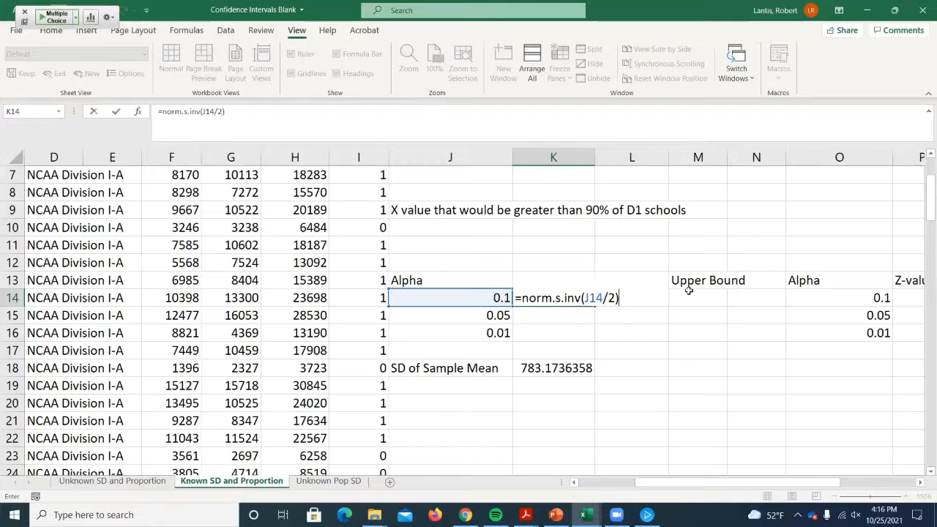
{"action": "key", "text": "Return"}
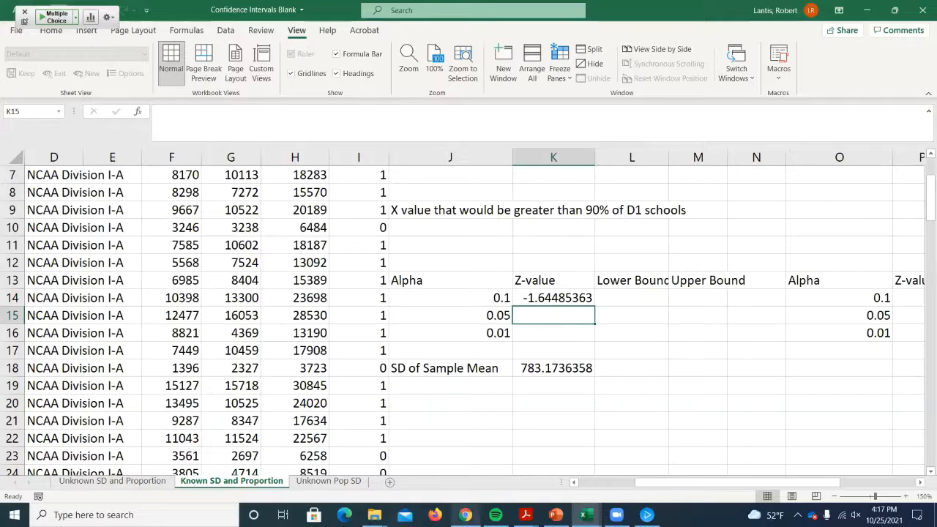
- Switch to Chrome, view the ECON221_05 course home page with its assignments, and return to the Excel workbook
{"action": "left_click", "coordinate": [466, 514]}
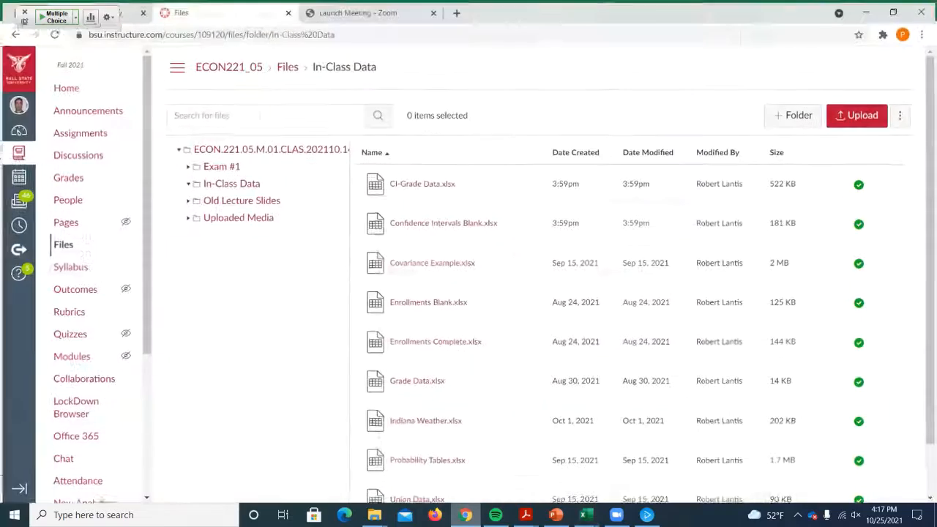
{"action": "left_click", "coordinate": [71, 91]}
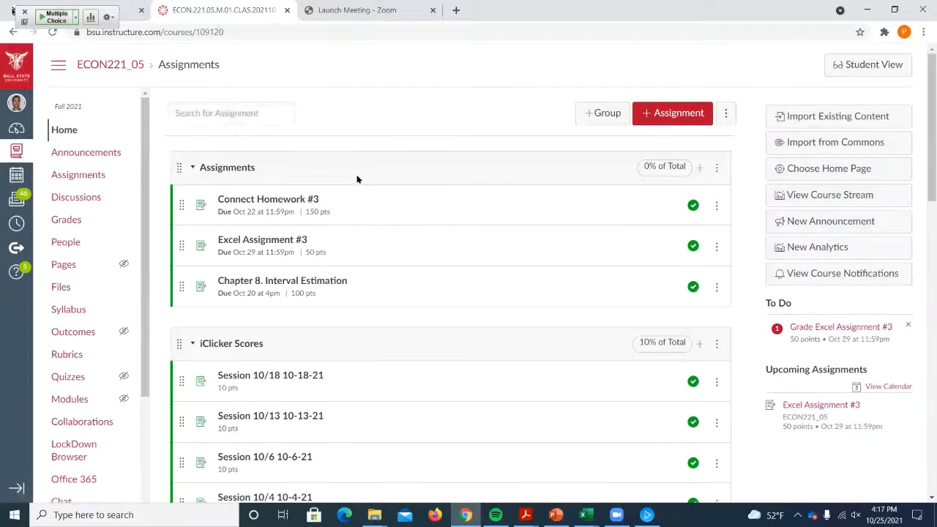
{"action": "left_click", "coordinate": [867, 9]}
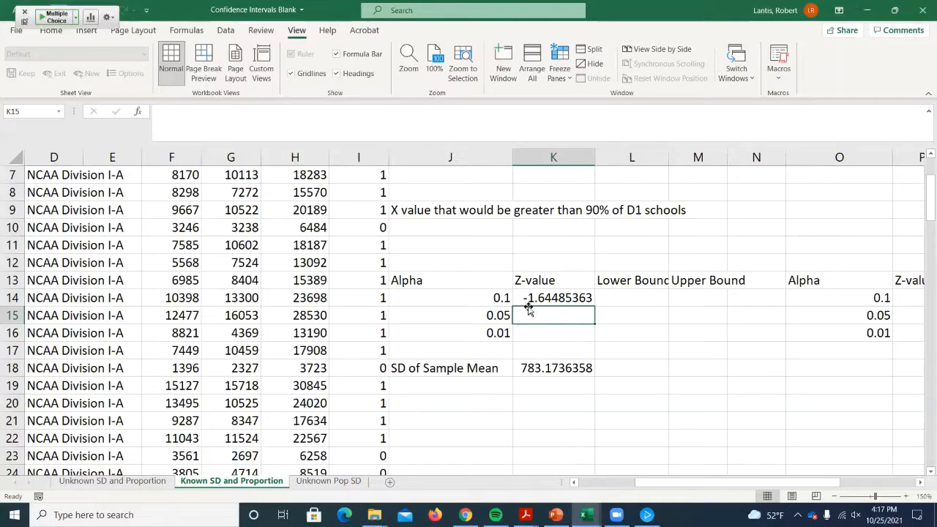
- Wrap the z-value formula in K14 in an absolute value so it reads =ABS(NORM.S.INV(J14/2))
{"action": "double_click", "coordinate": [549, 297]}
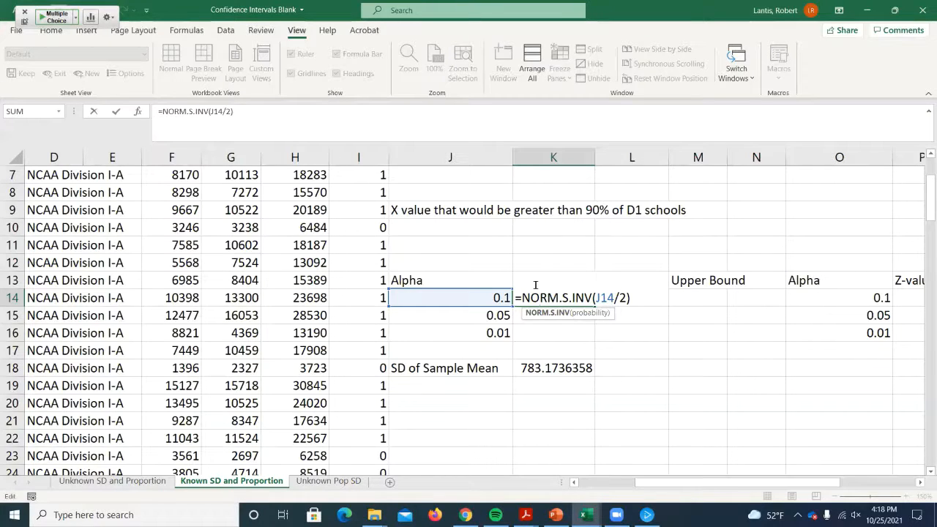
{"action": "left_click", "coordinate": [522, 298]}
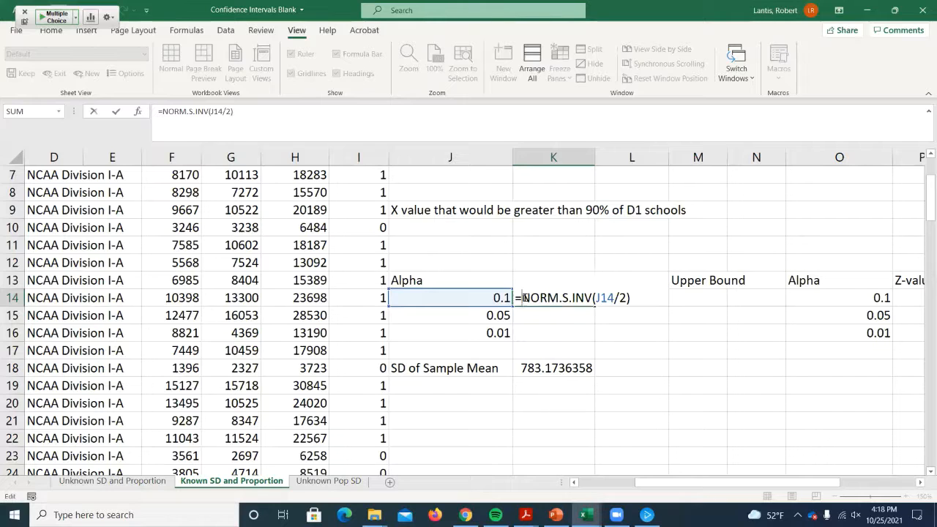
{"action": "type", "text": "abs("}
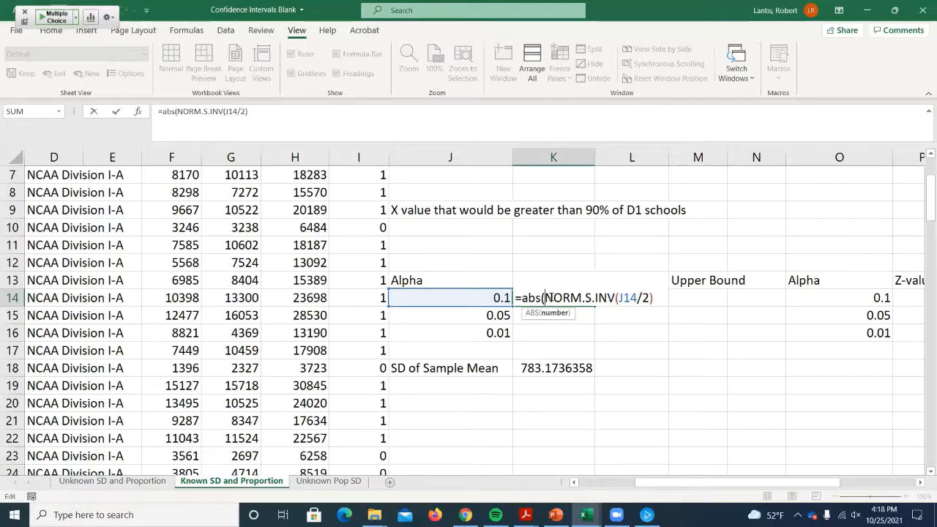
{"action": "left_click", "coordinate": [669, 299]}
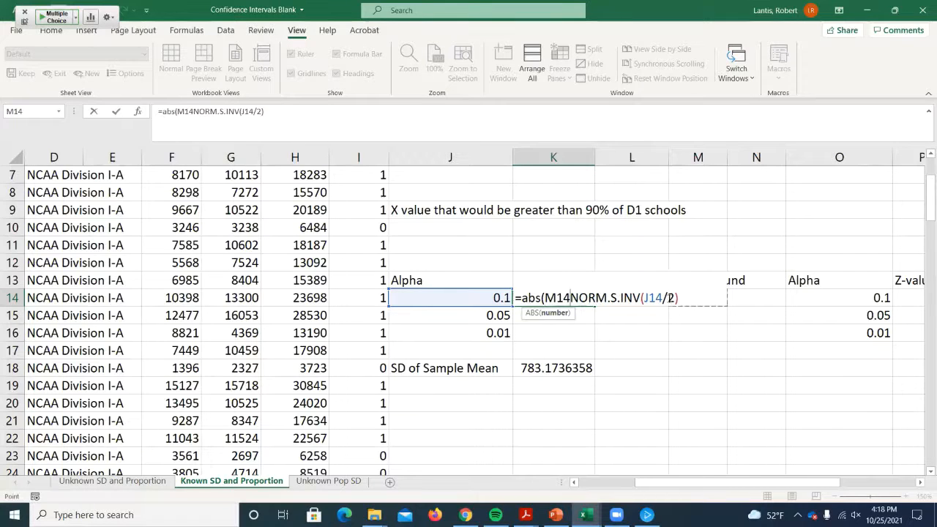
{"action": "key", "text": "BackSpace"}
{"action": "key", "text": "BackSpace"}
{"action": "key", "text": "BackSpace"}
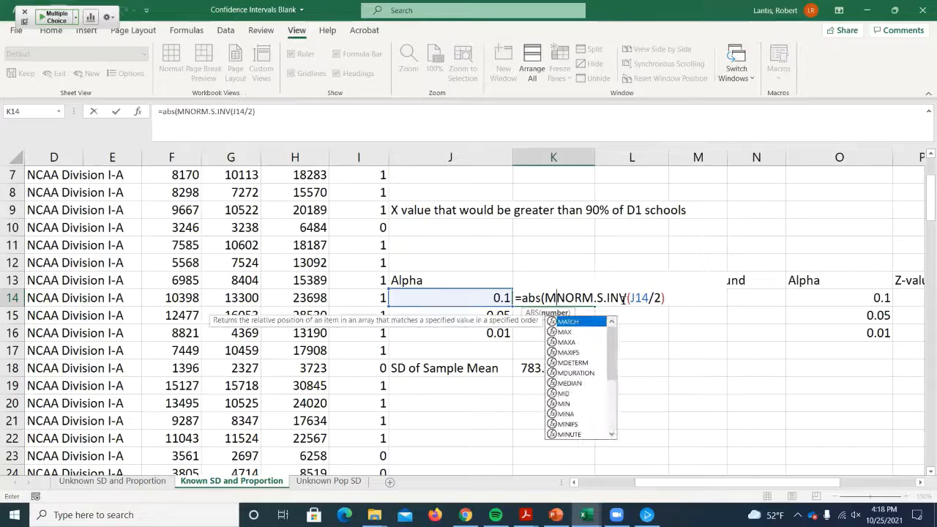
{"action": "left_click", "coordinate": [650, 299]}
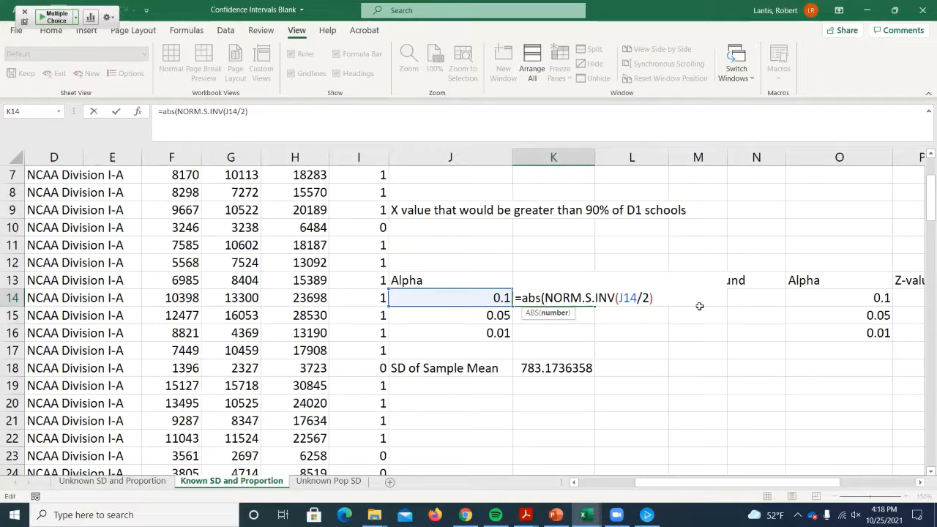
{"action": "type", "text": ")"}
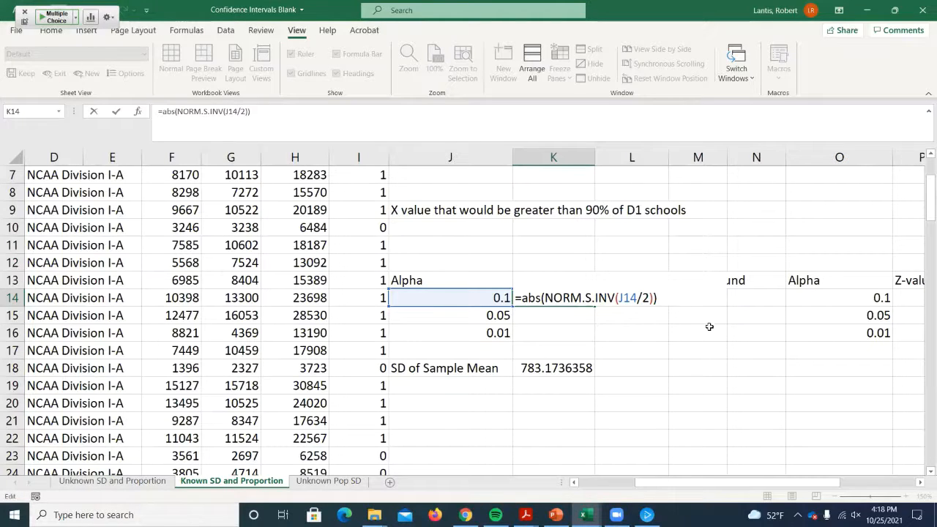
{"action": "key", "text": "Return"}
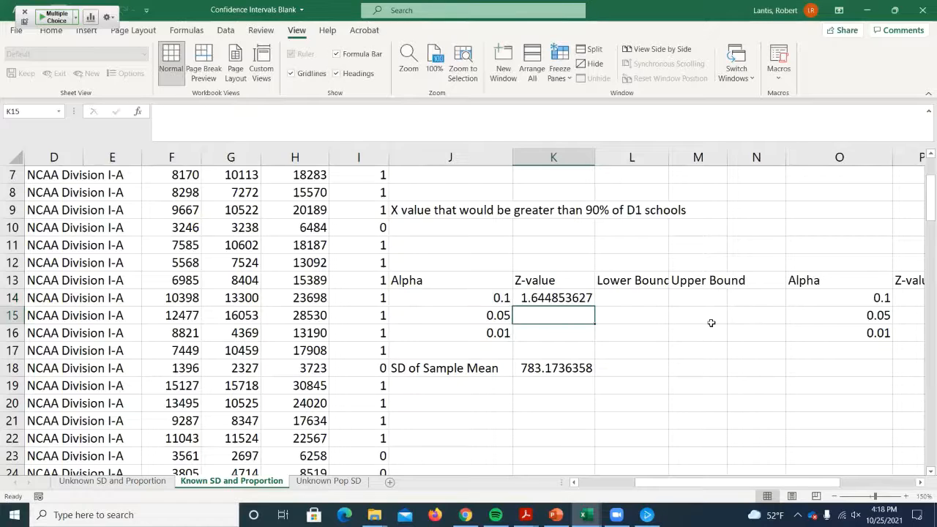
{"action": "left_click", "coordinate": [560, 297]}
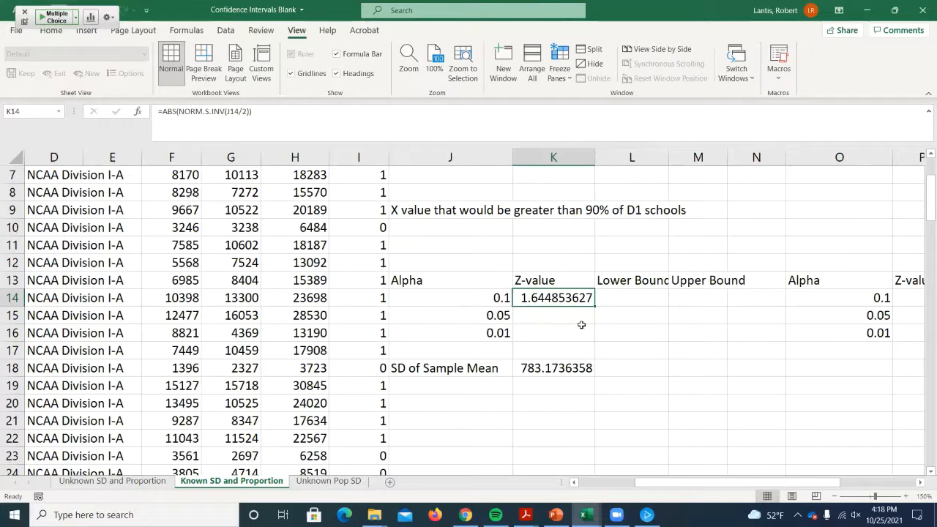
- Insert a blank column before the Alpha column J and select J14 in it
{"action": "right_click", "coordinate": [441, 157]}
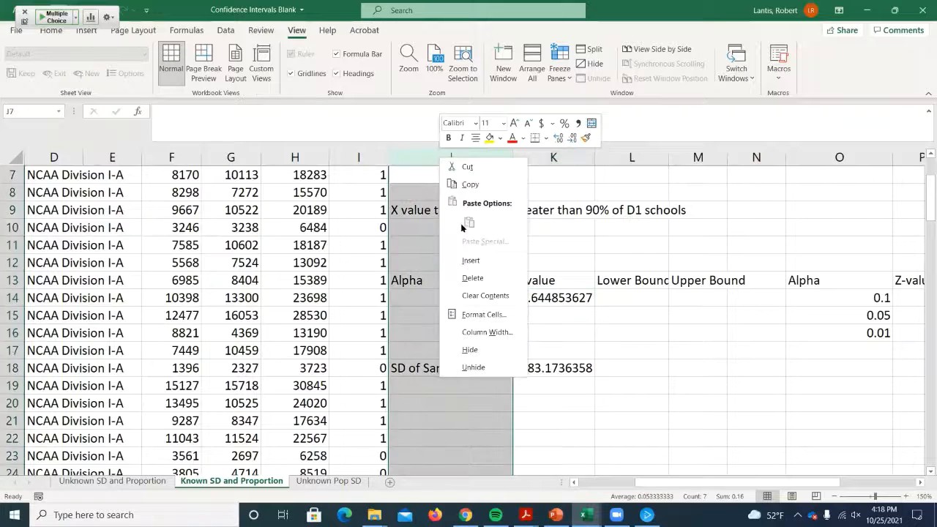
{"action": "right_click", "coordinate": [414, 157]}
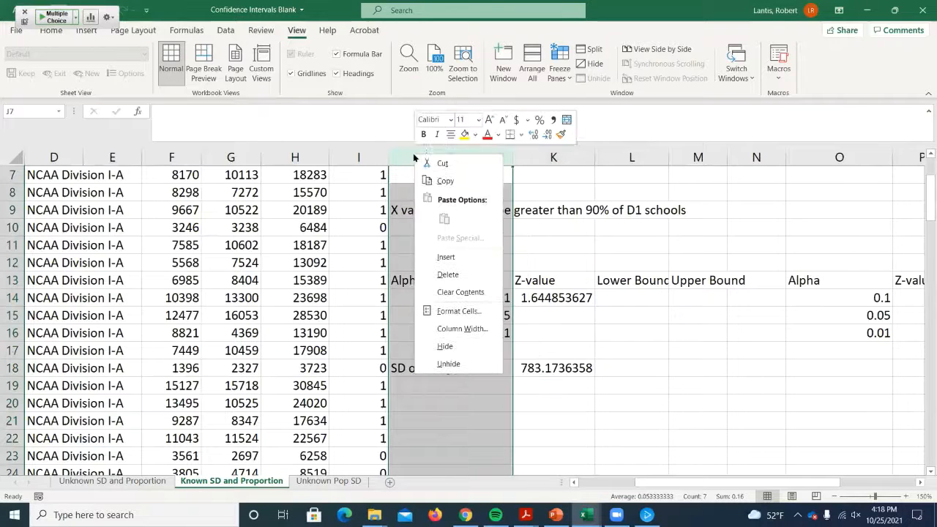
{"action": "left_click", "coordinate": [446, 257]}
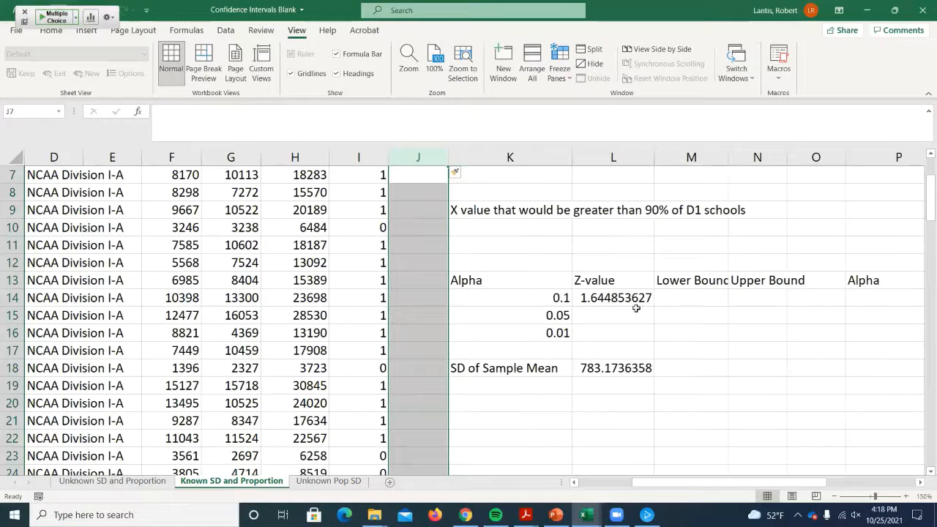
{"action": "left_click", "coordinate": [432, 299]}
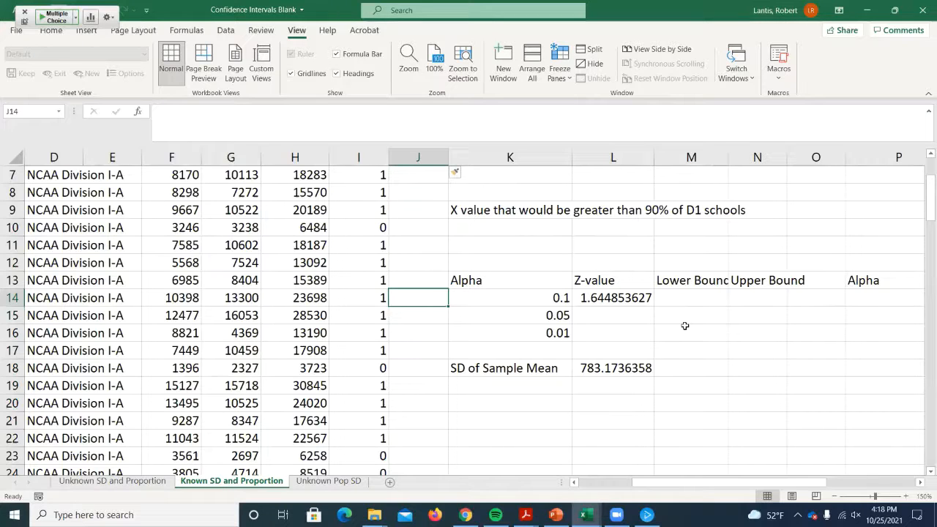
- Enter the confidence levels 90, 95 and 99 in J14:J16, beside the alpha values
{"action": "type", "text": "90"}
{"action": "key", "text": "Return"}
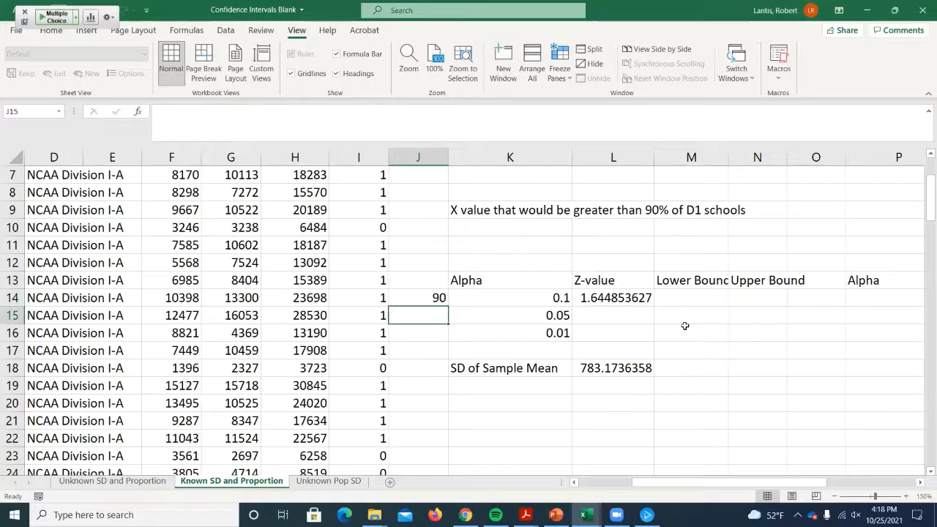
{"action": "type", "text": "95"}
{"action": "key", "text": "Return"}
{"action": "type", "text": "99"}
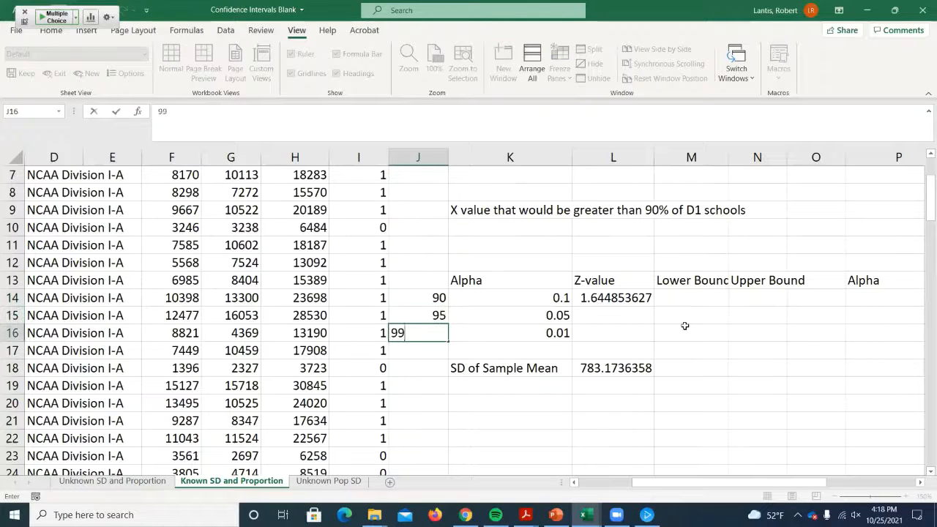
{"action": "left_click", "coordinate": [684, 326]}
{"action": "key", "text": "Up"}
{"action": "key", "text": "Left"}
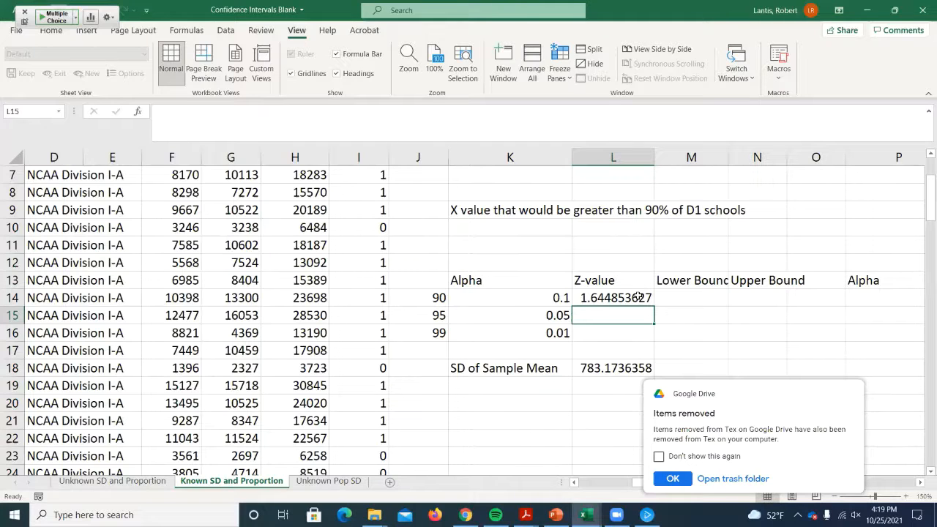
- Dismiss the Google Drive notification and fill the z-value formula from L14 down to L16 for alphas 0.05 and 0.01
{"action": "left_click", "coordinate": [664, 479]}
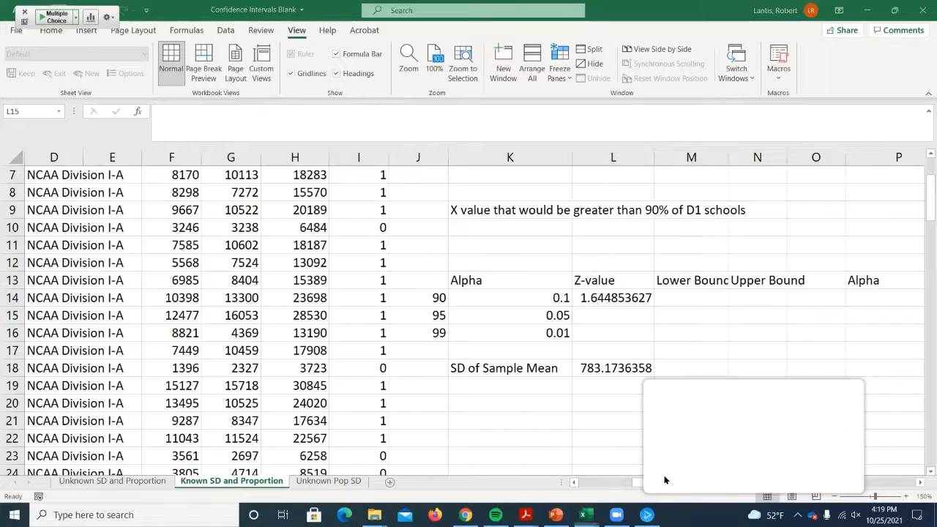
{"action": "left_click", "coordinate": [615, 298]}
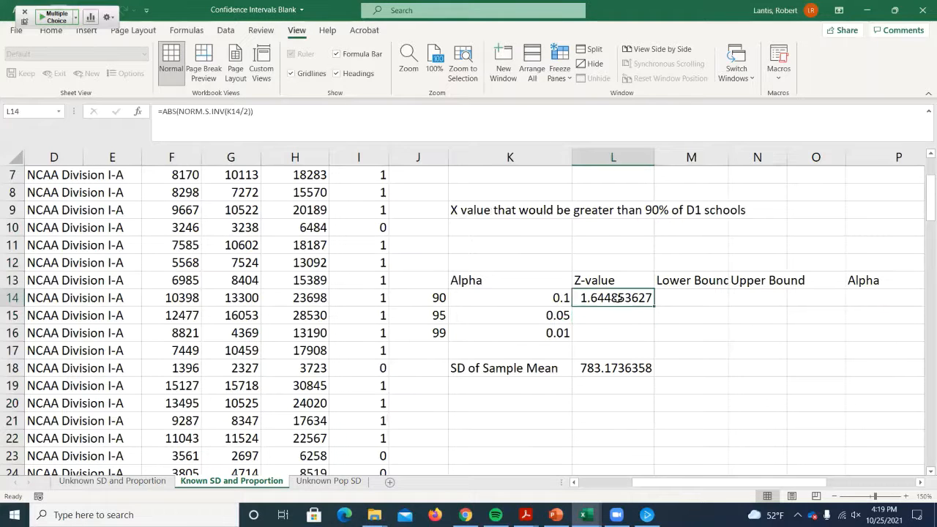
{"action": "double_click", "coordinate": [615, 298]}
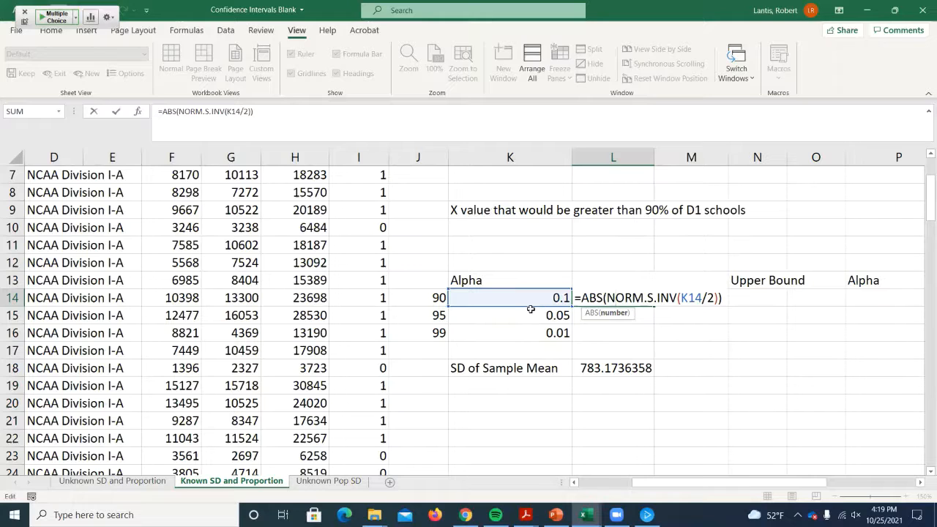
{"action": "key", "text": "ctrl+Return"}
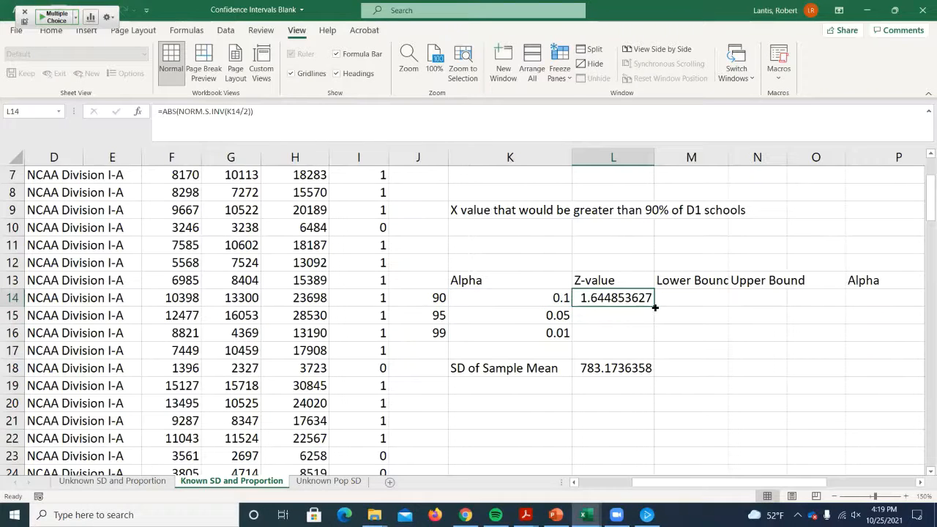
{"action": "left_click_drag", "start_coordinate": [655, 307], "coordinate": [643, 333]}
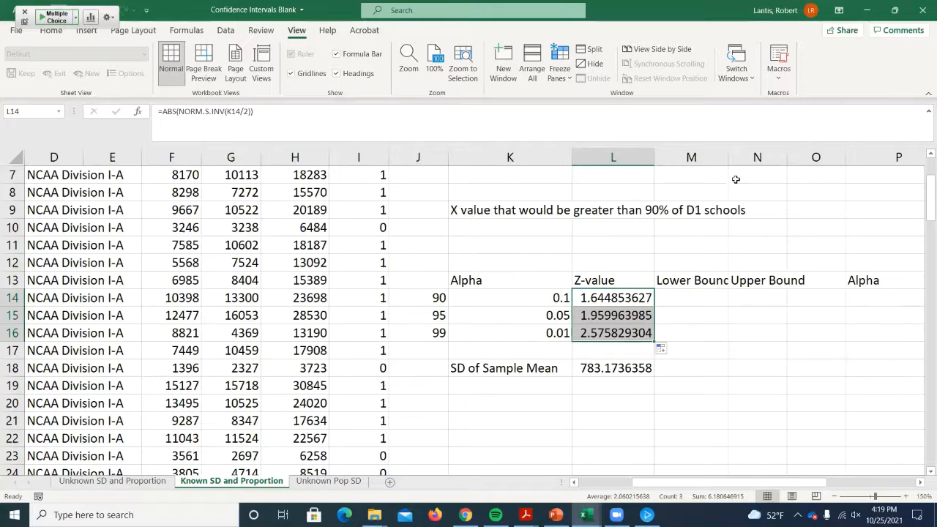
- Widen column M to fit the Lower Bound heading and select M14
{"action": "left_click_drag", "start_coordinate": [728, 163], "coordinate": [740, 162]}
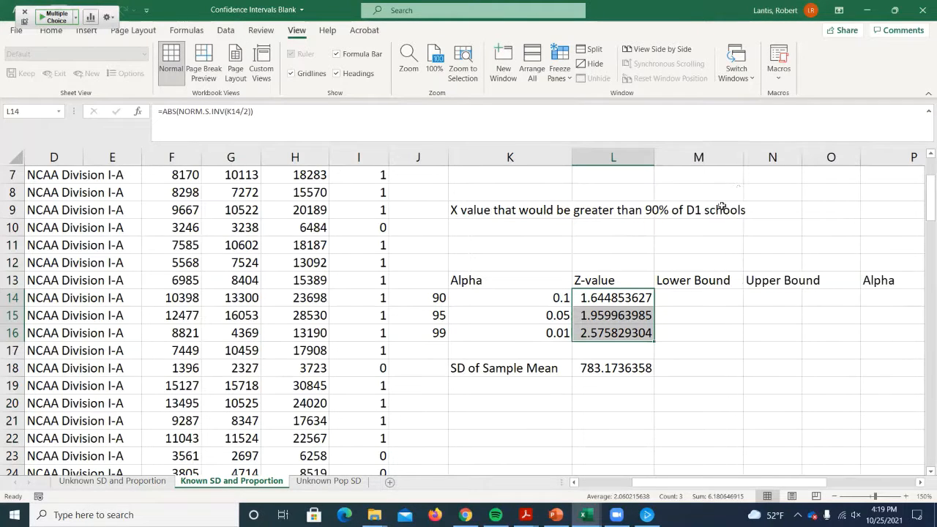
{"action": "left_click", "coordinate": [714, 298]}
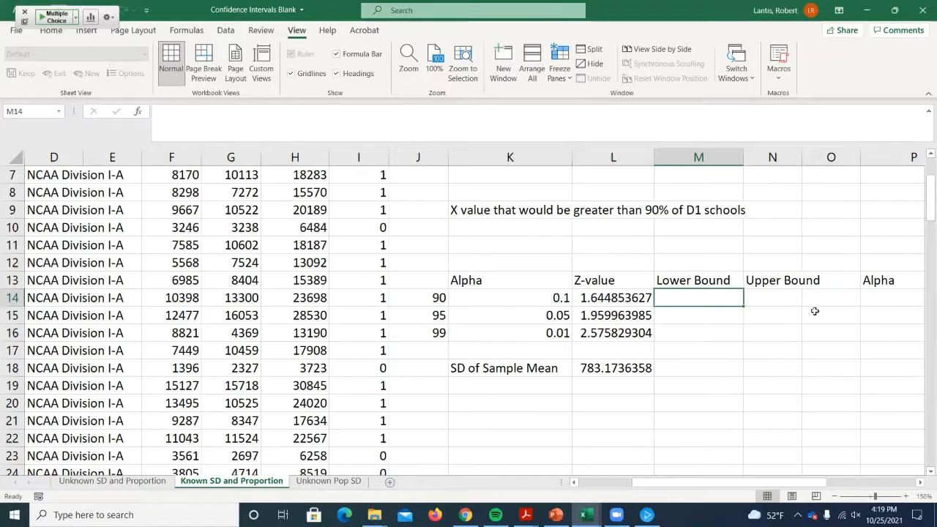
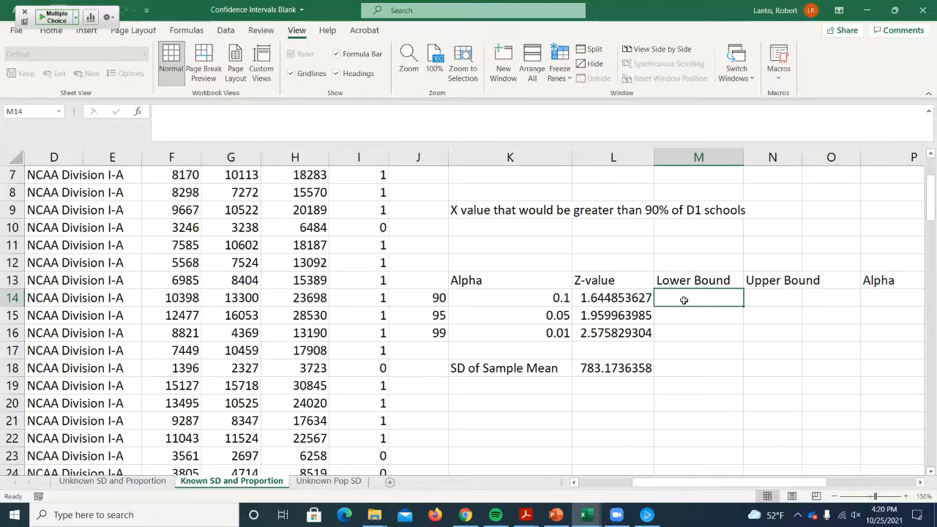
- Enter the 90% lower bound formula =M1-L14*L18 in M14, subtracting z-value times the standard deviation from the sample mean
{"action": "type", "text": "="}
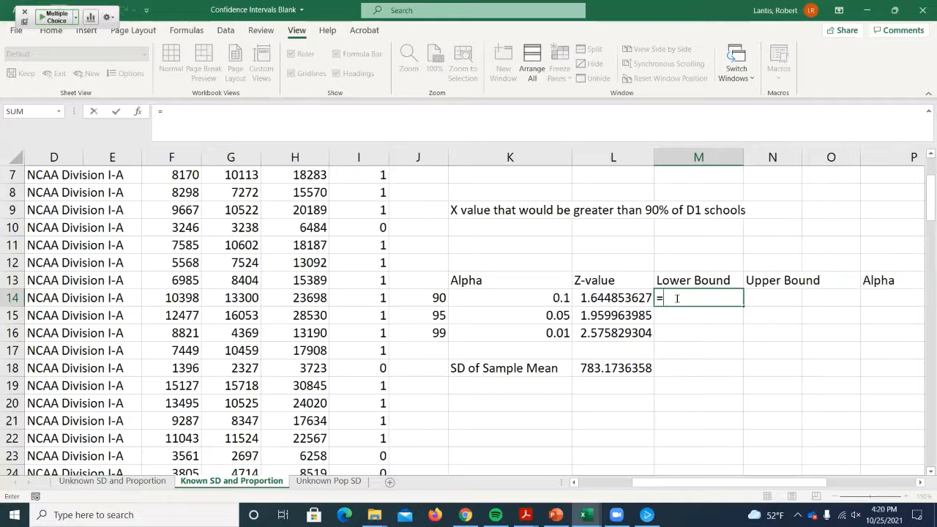
{"action": "scroll", "coordinate": [681, 299], "scroll_direction": "up", "scroll_amount": 2}
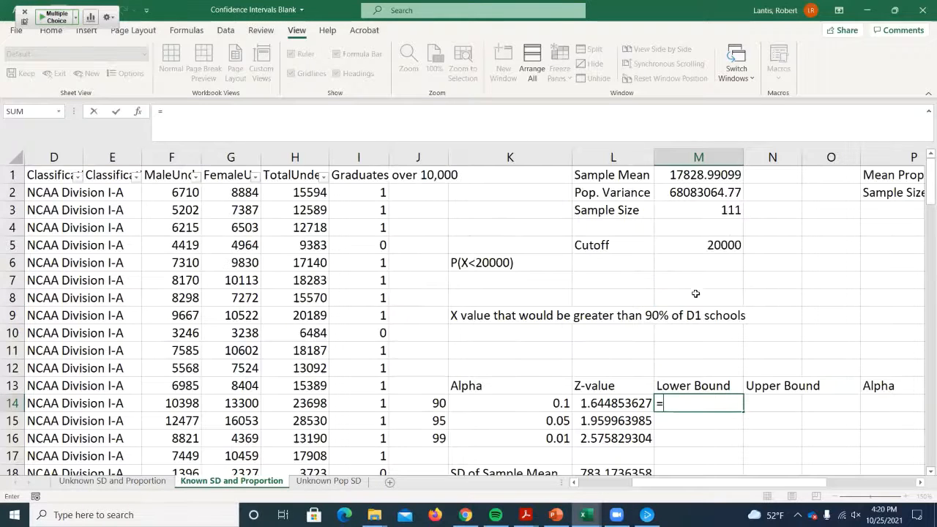
{"action": "left_click", "coordinate": [699, 175]}
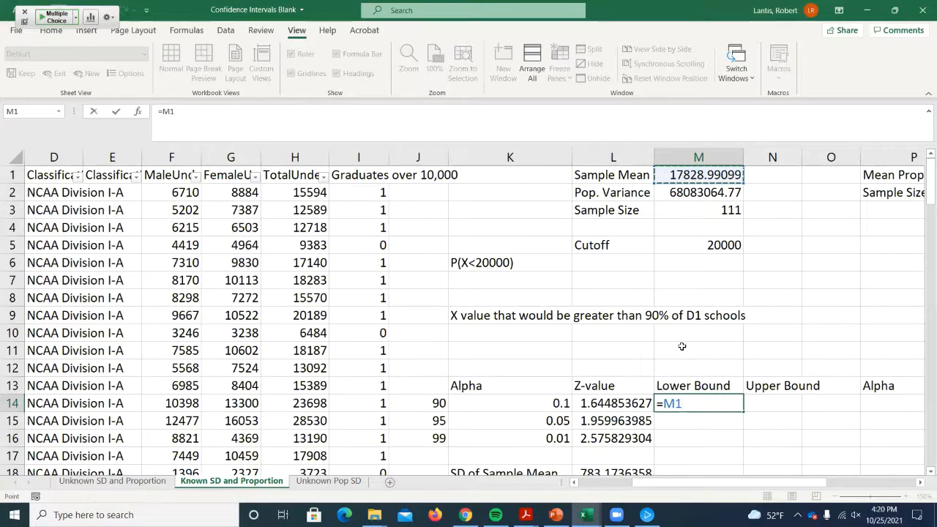
{"action": "type", "text": "-"}
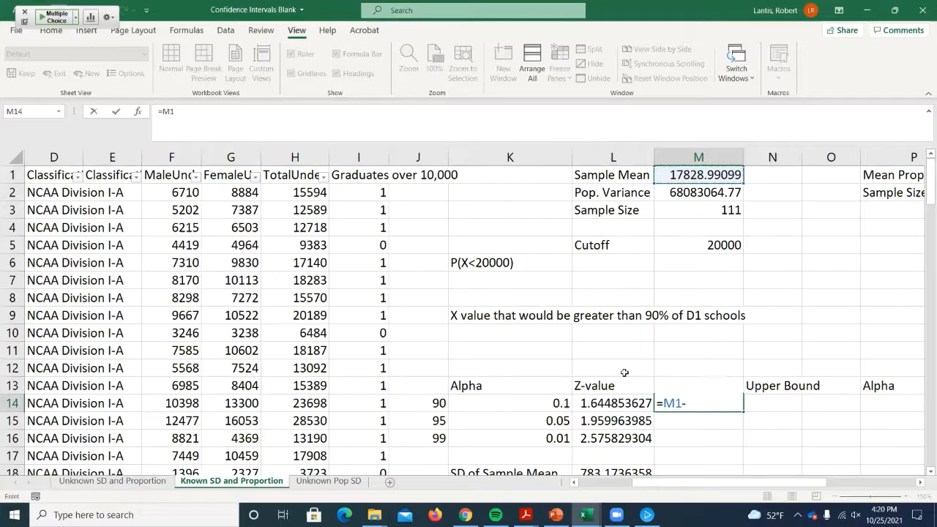
{"action": "left_click", "coordinate": [602, 407]}
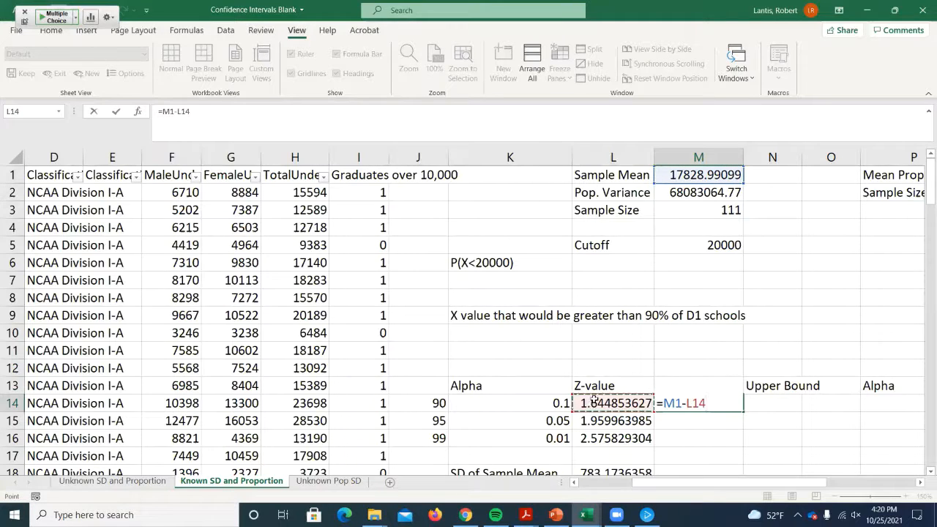
{"action": "scroll", "coordinate": [623, 391], "scroll_direction": "down", "scroll_amount": 1}
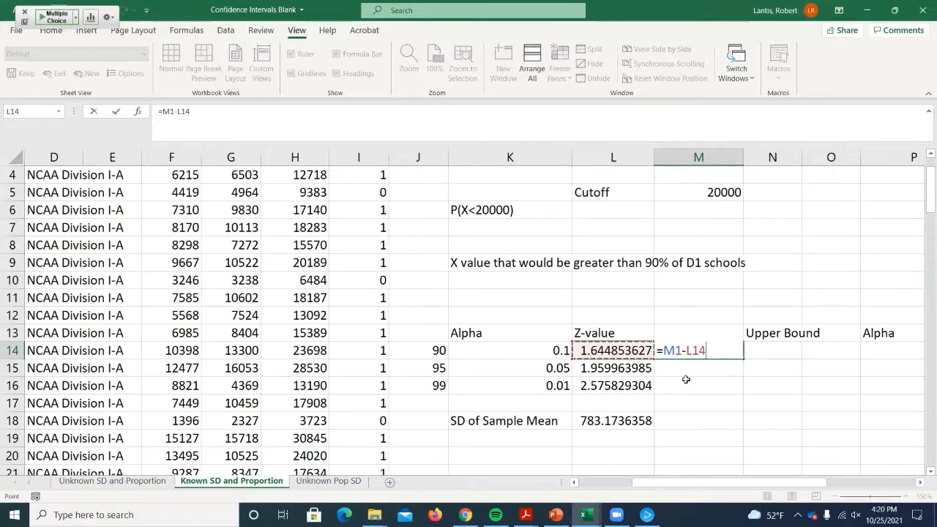
{"action": "type", "text": "*"}
{"action": "left_click", "coordinate": [601, 417]}
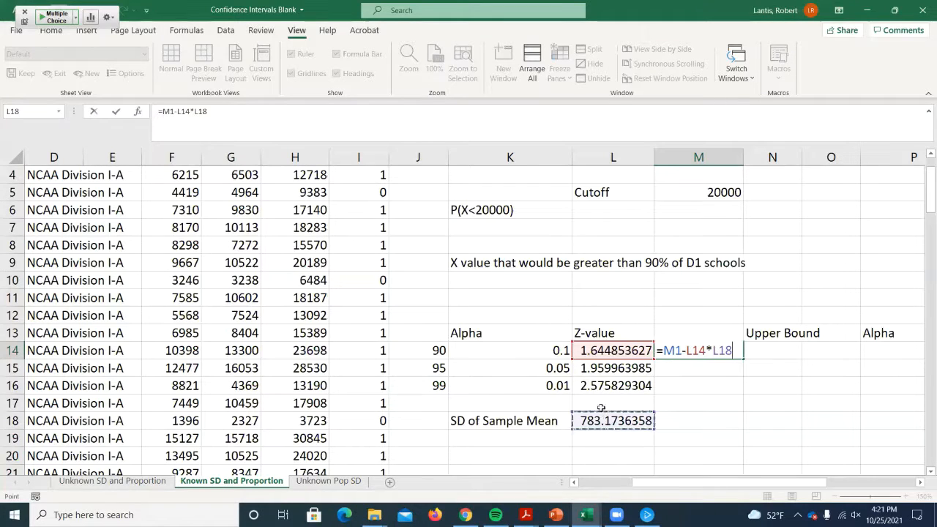
{"action": "key", "text": "ctrl+Return"}
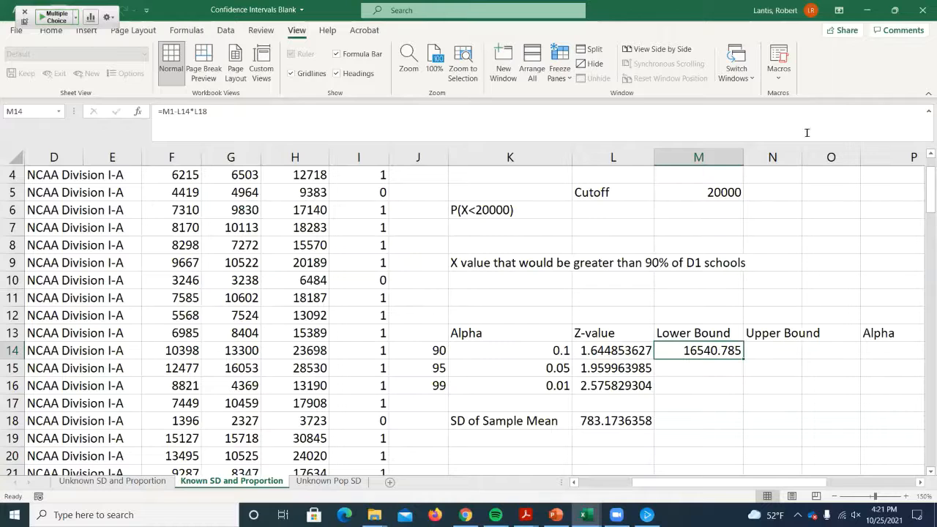
- Widen column N to fit the Upper Bound heading and copy the M14 formula text unchanged into N14
{"action": "left_click_drag", "start_coordinate": [801, 153], "coordinate": [825, 154]}
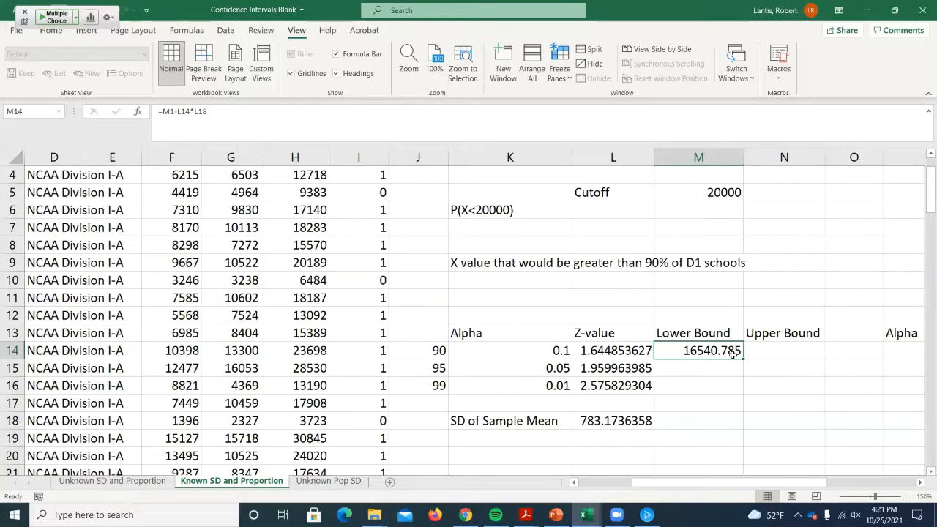
{"action": "double_click", "coordinate": [695, 350]}
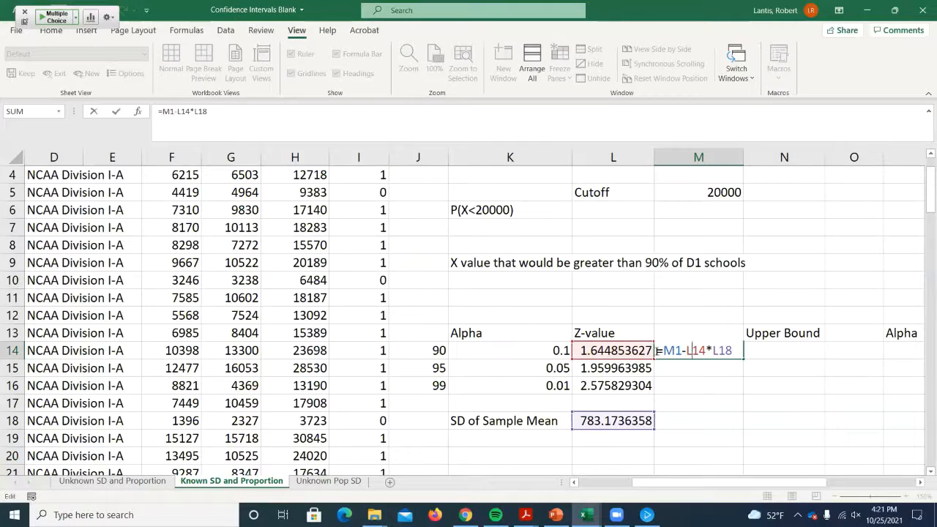
{"action": "left_click_drag", "start_coordinate": [657, 350], "coordinate": [734, 351]}
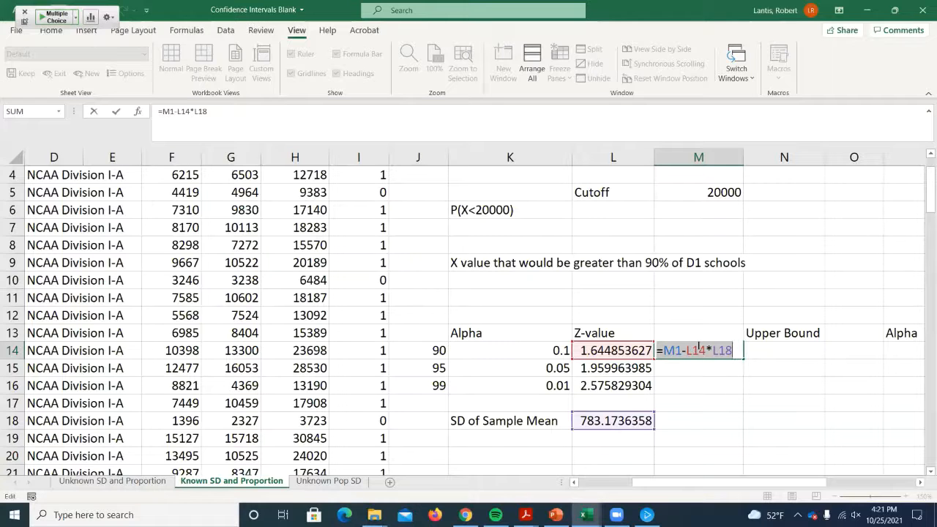
{"action": "right_click", "coordinate": [700, 349]}
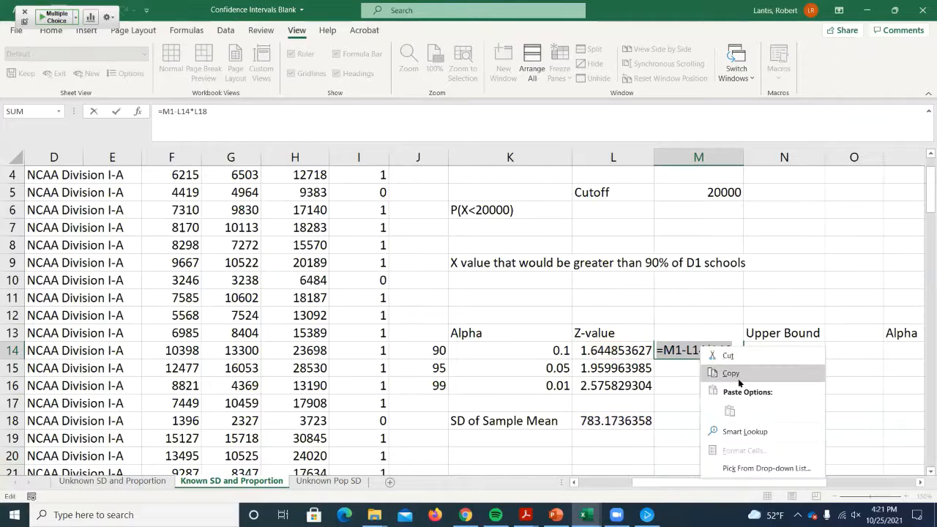
{"action": "left_click", "coordinate": [735, 374]}
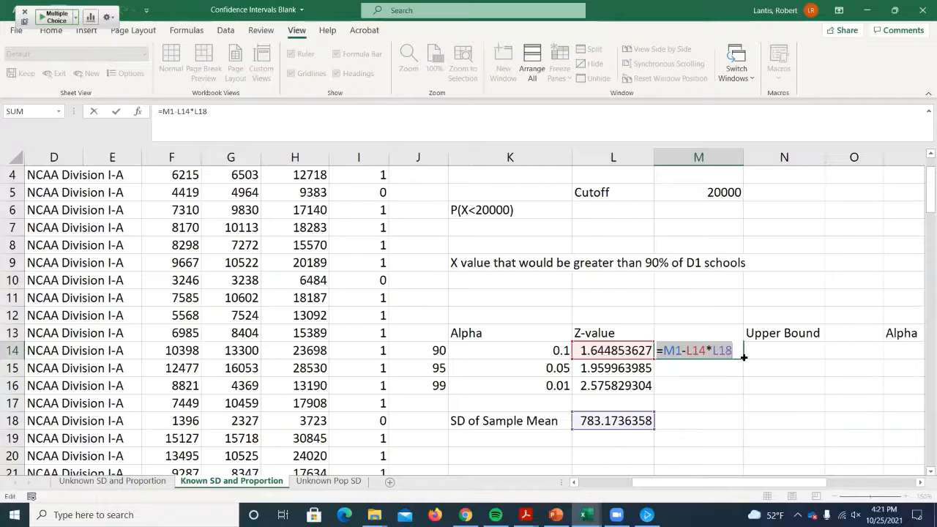
{"action": "key", "text": "Return"}
{"action": "left_click", "coordinate": [764, 351]}
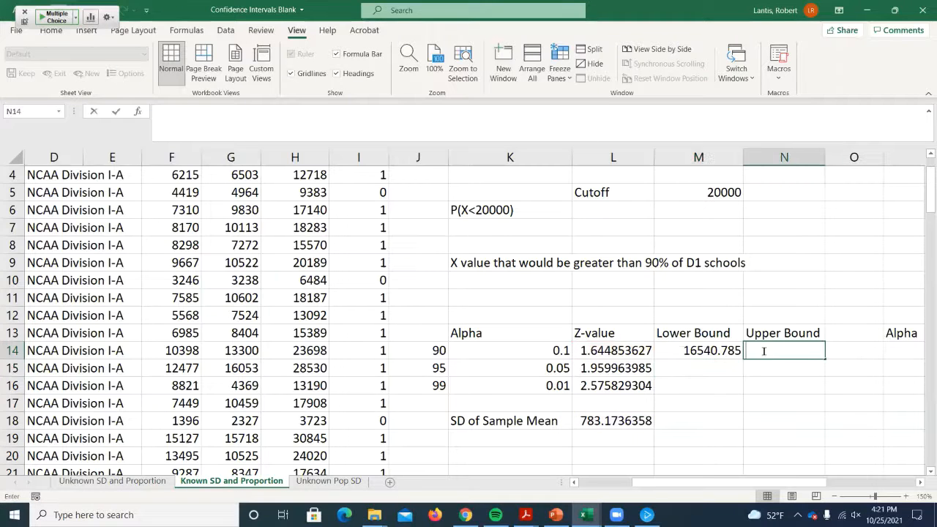
{"action": "right_click", "coordinate": [765, 352]}
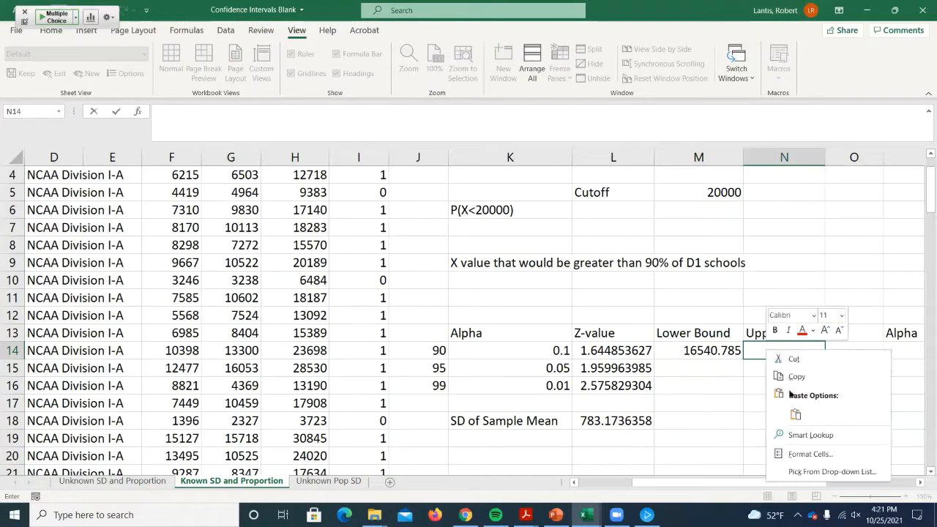
{"action": "left_click", "coordinate": [794, 414]}
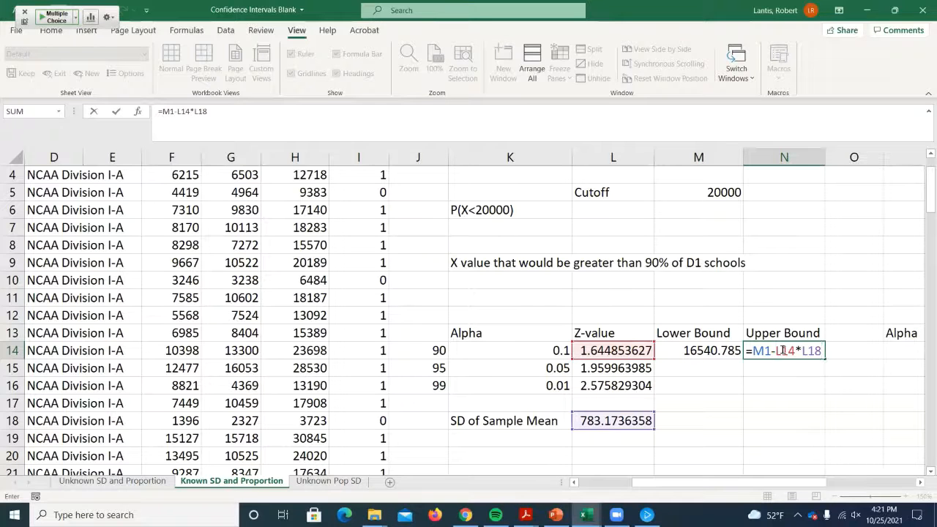
{"action": "key", "text": "Return"}
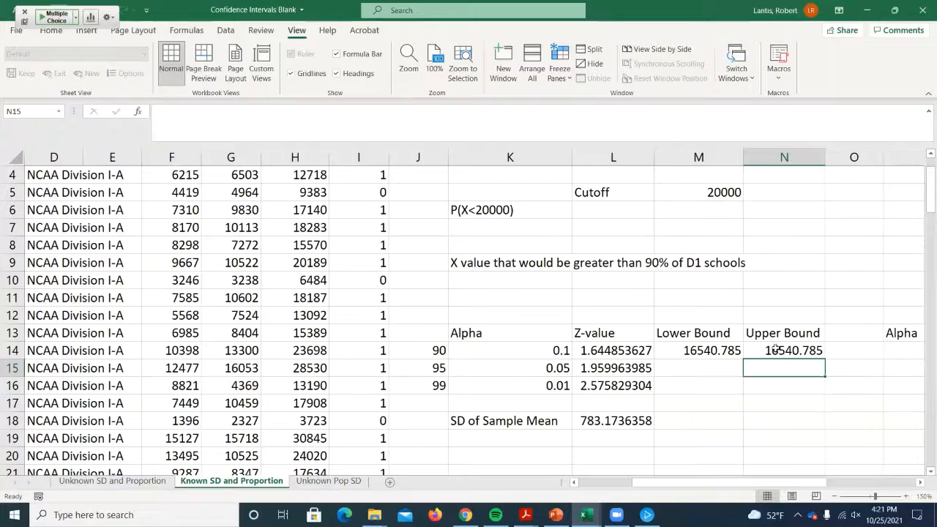
- Change the minus to a plus in the N14 upper bound formula, making it =M1+L14*L18
{"action": "double_click", "coordinate": [776, 350]}
{"action": "key", "text": "BackSpace"}
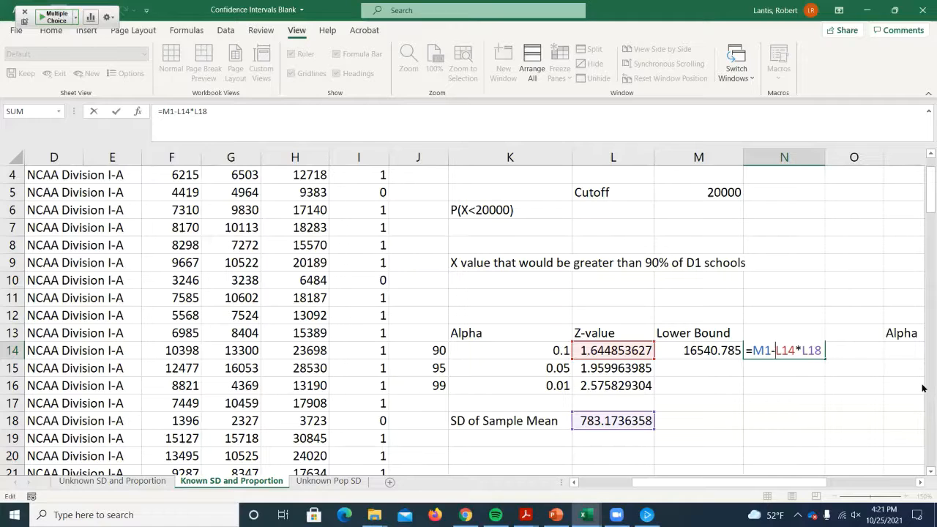
{"action": "key", "text": "BackSpace"}
{"action": "type", "text": "+"}
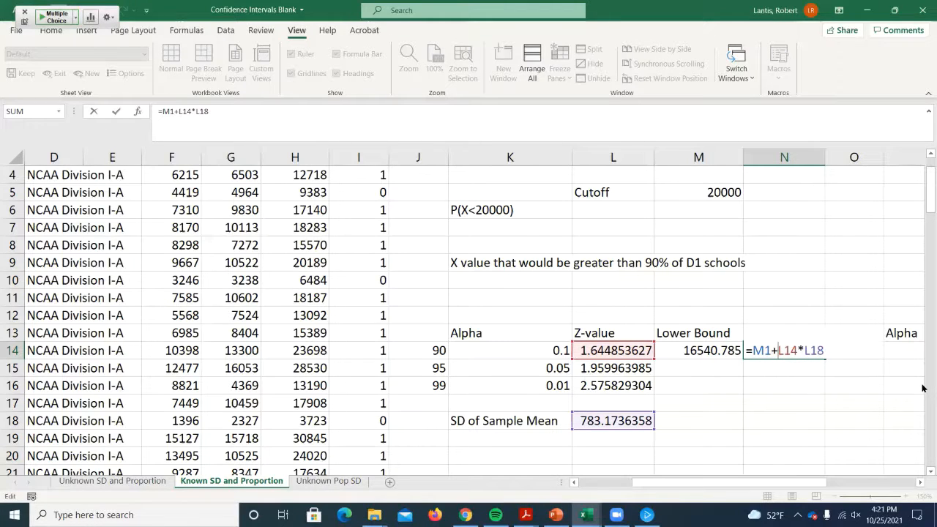
{"action": "key", "text": "Return"}
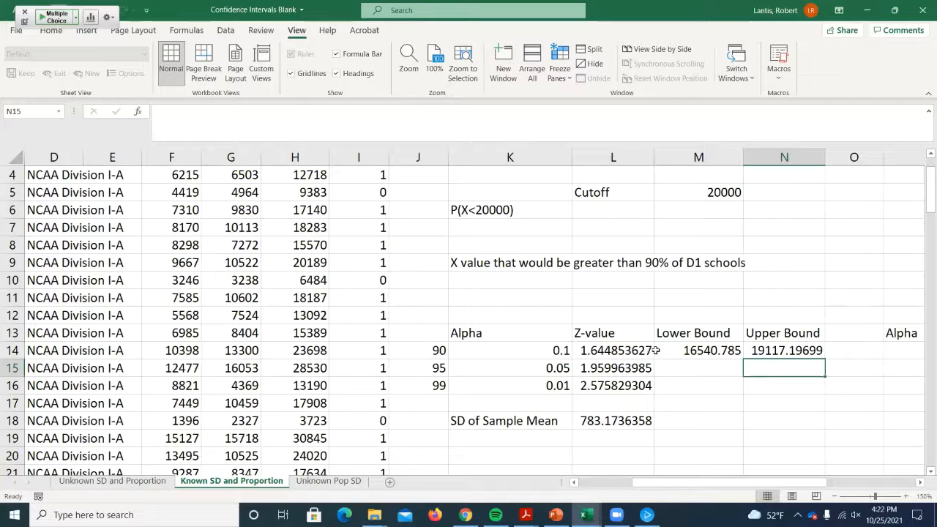
- Try filling the M14:N14 bound formulas down to row 16 and inspect the cell references in M16
{"action": "left_click_drag", "start_coordinate": [683, 350], "coordinate": [819, 389]}
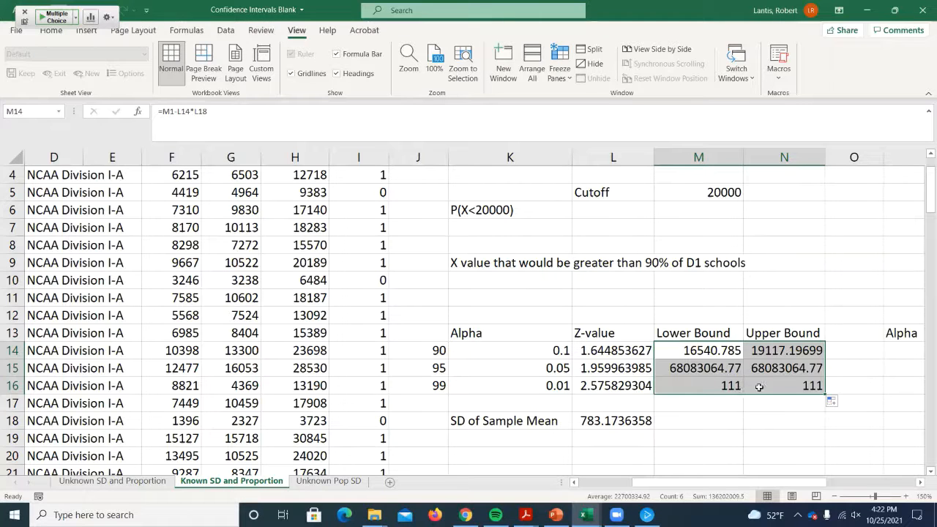
{"action": "double_click", "coordinate": [718, 384]}
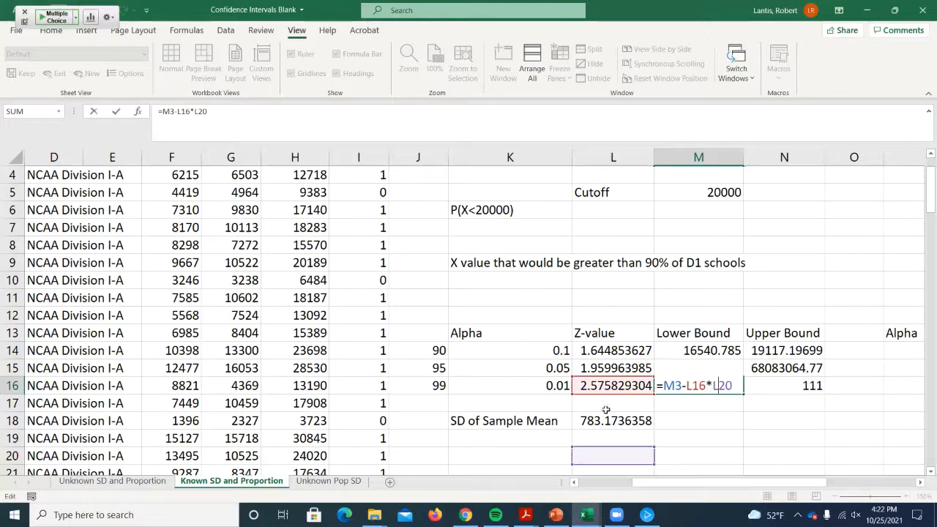
{"action": "key", "text": "Return"}
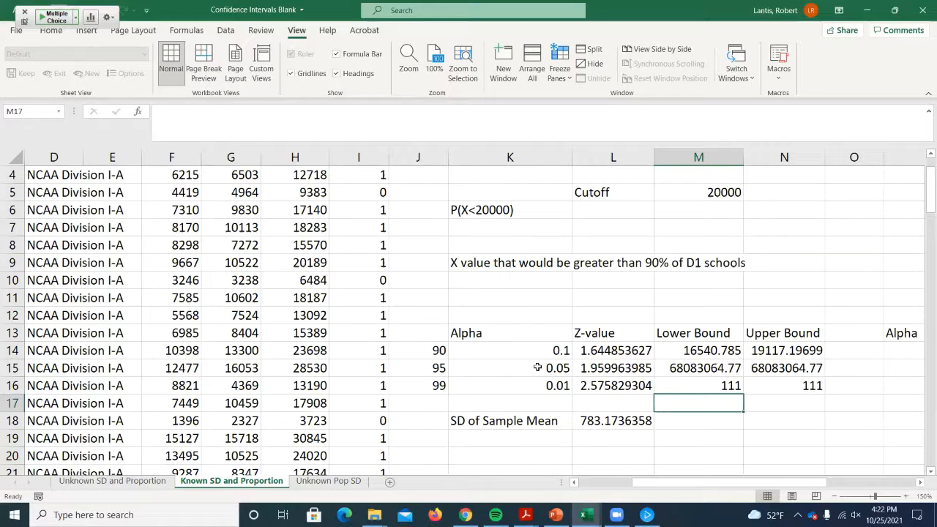
- Make the sample mean and standard deviation references absolute in the M14 lower bound formula: =$M$1-L14*$L$18
{"action": "double_click", "coordinate": [684, 351]}
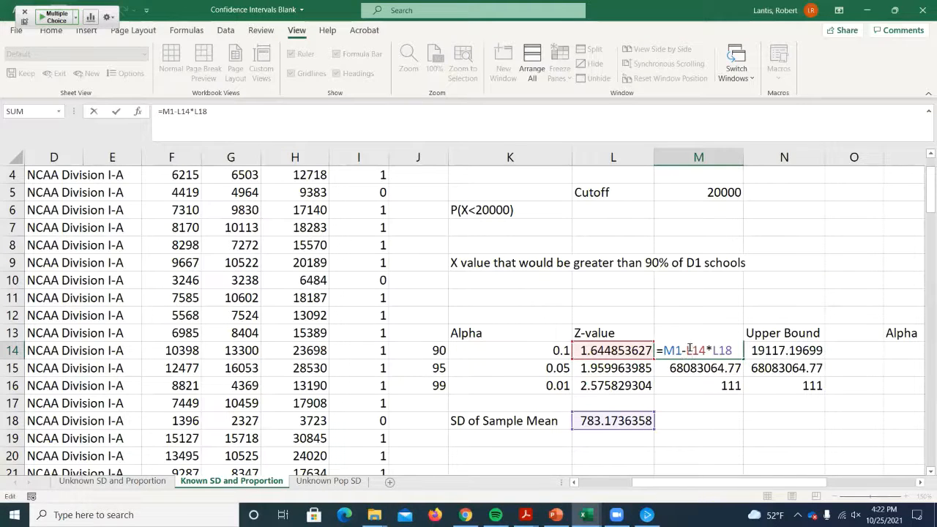
{"action": "double_click", "coordinate": [680, 351]}
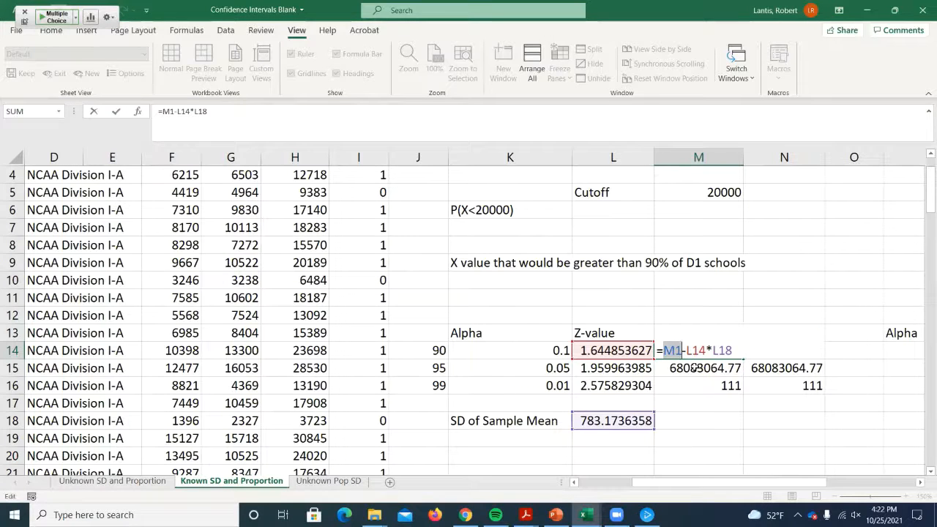
{"action": "key", "text": "F4"}
{"action": "left_click_drag", "start_coordinate": [727, 350], "coordinate": [746, 350]}
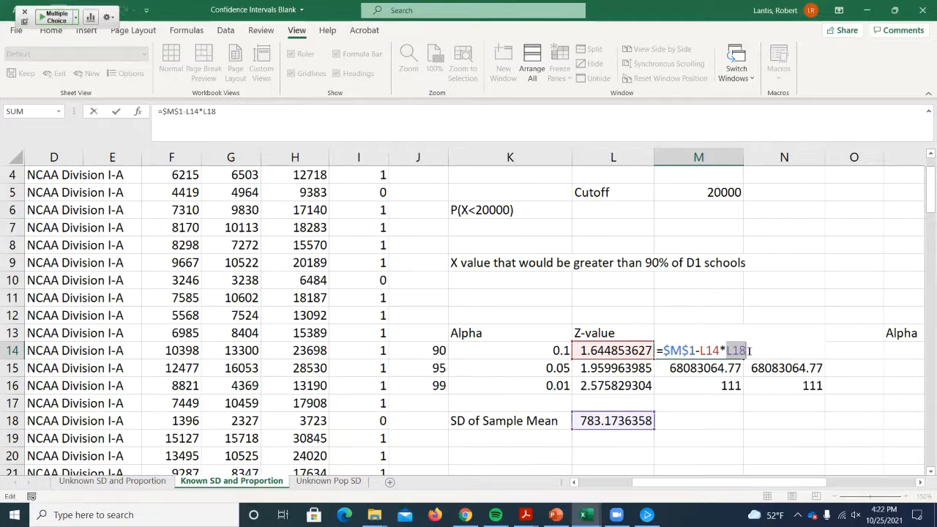
{"action": "key", "text": "F4"}
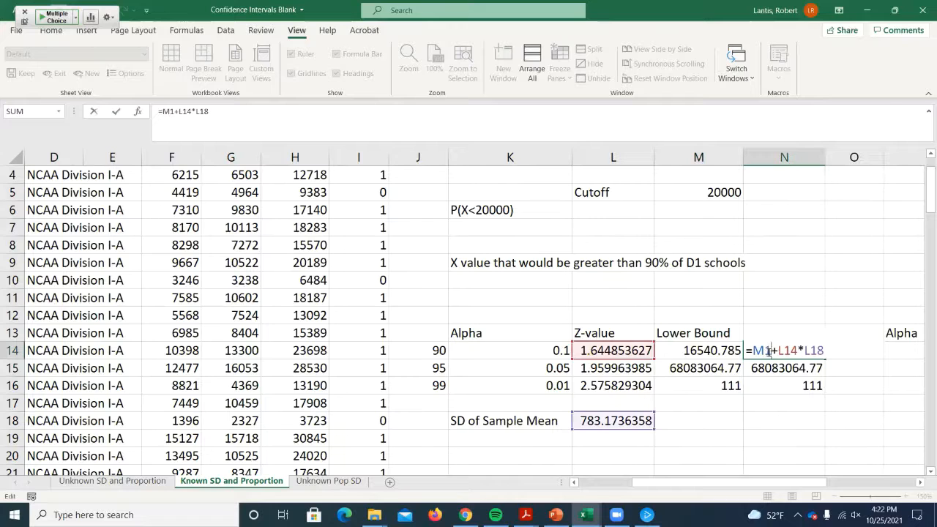
- Make the sample mean and standard deviation references absolute in the N14 upper bound formula: =$M$1+L14*$L$18
{"action": "left_click_drag", "start_coordinate": [752, 349], "coordinate": [767, 350]}
{"action": "key", "text": "F4"}
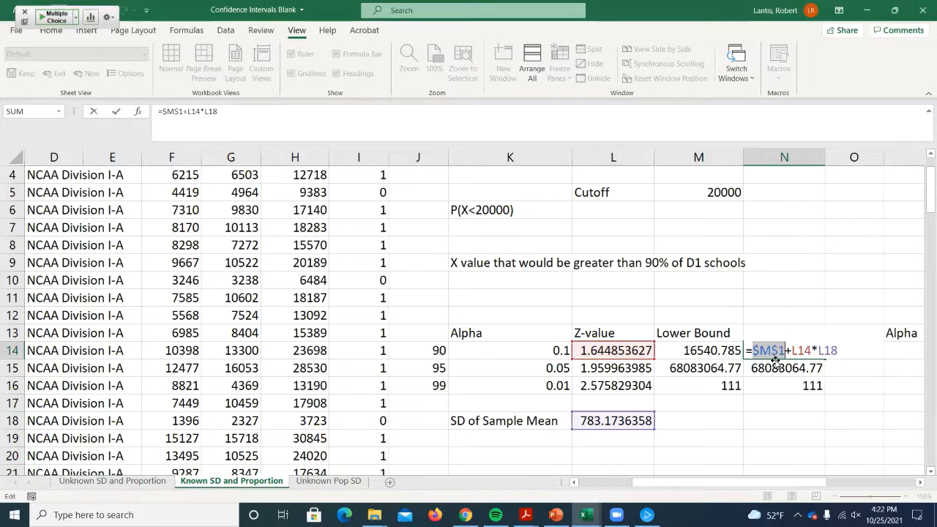
{"action": "double_click", "coordinate": [821, 351]}
{"action": "key", "text": "F4"}
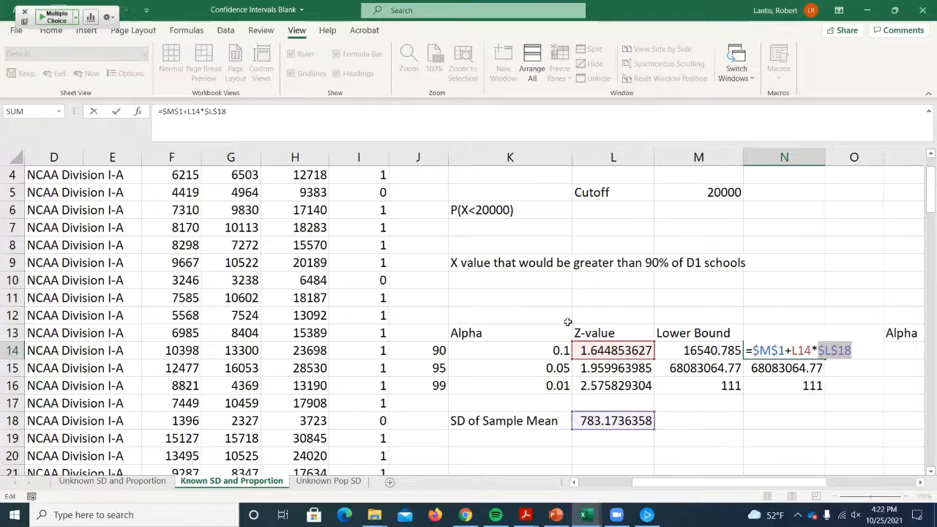
{"action": "key", "text": "Return"}
- Fill the lower and upper bound formulas from M14:N14 down to row 16 and check the references in M16
{"action": "left_click_drag", "start_coordinate": [699, 350], "coordinate": [817, 391]}
{"action": "double_click", "coordinate": [714, 386]}
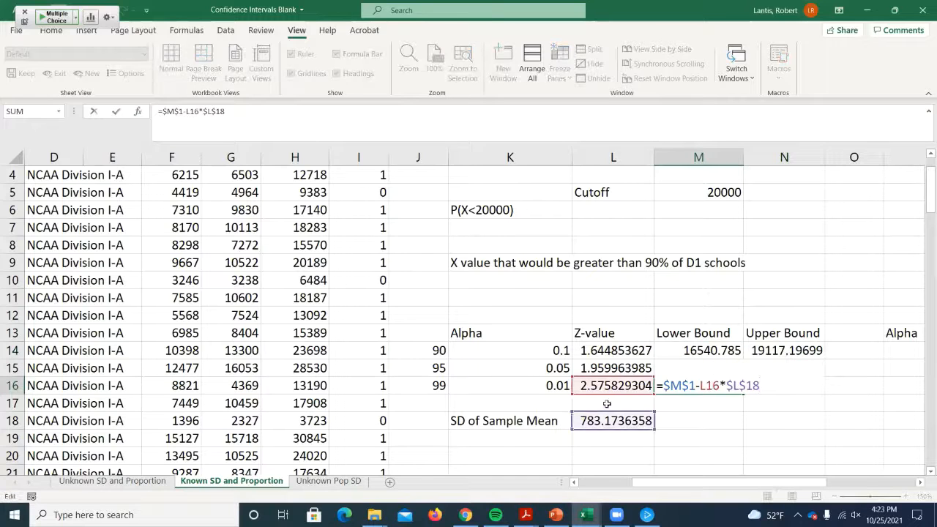
{"action": "scroll", "coordinate": [677, 210], "scroll_direction": "up", "scroll_amount": 1}
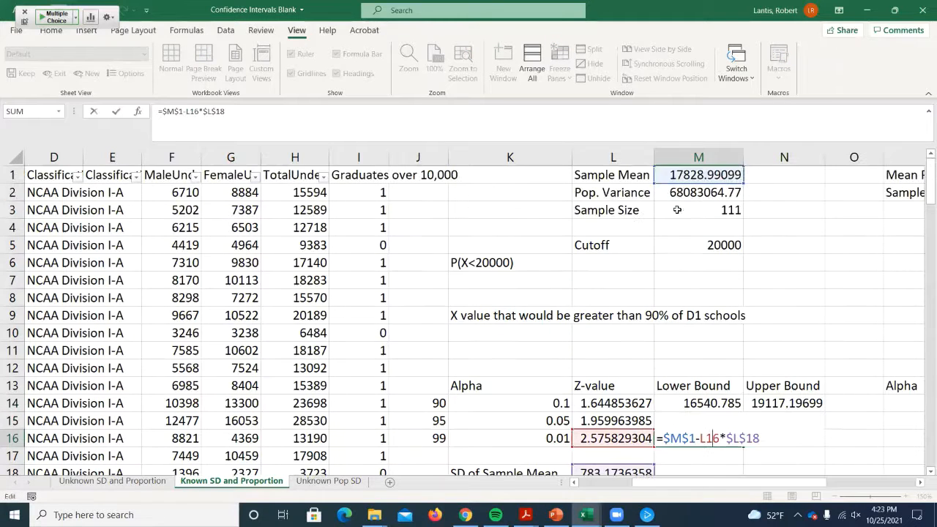
{"action": "scroll", "coordinate": [657, 375], "scroll_direction": "down", "scroll_amount": 1}
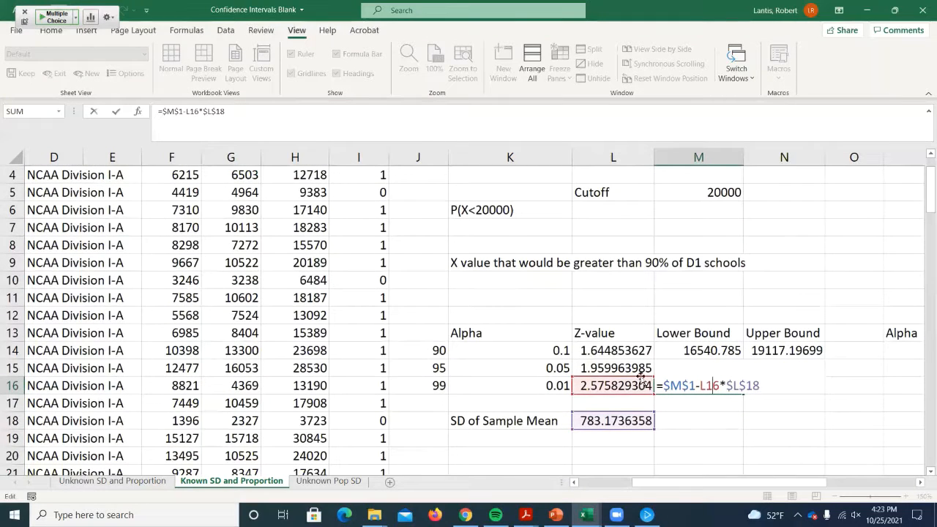
{"action": "key", "text": "Return"}
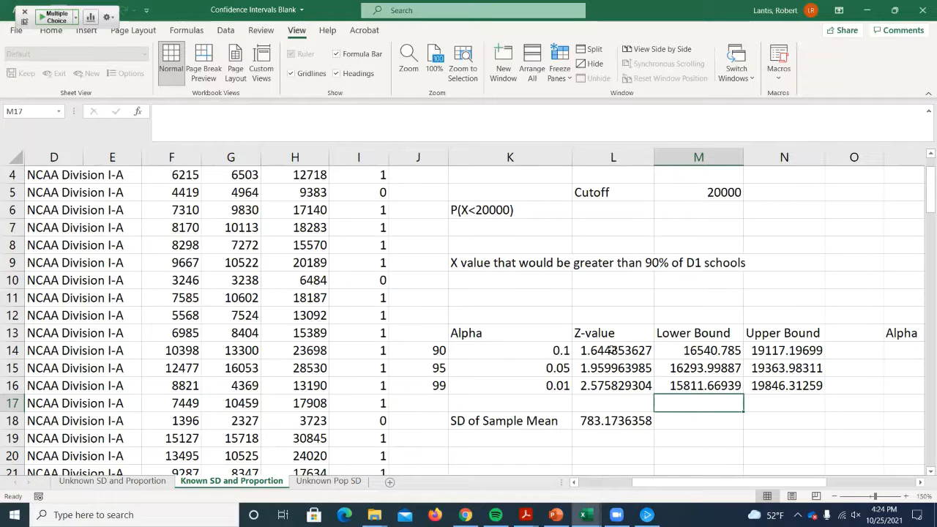
- Rewrite the z-value formula in L14 as =NORM.S.INV(1-K14/2) and fill it down to row 16
{"action": "double_click", "coordinate": [593, 350]}
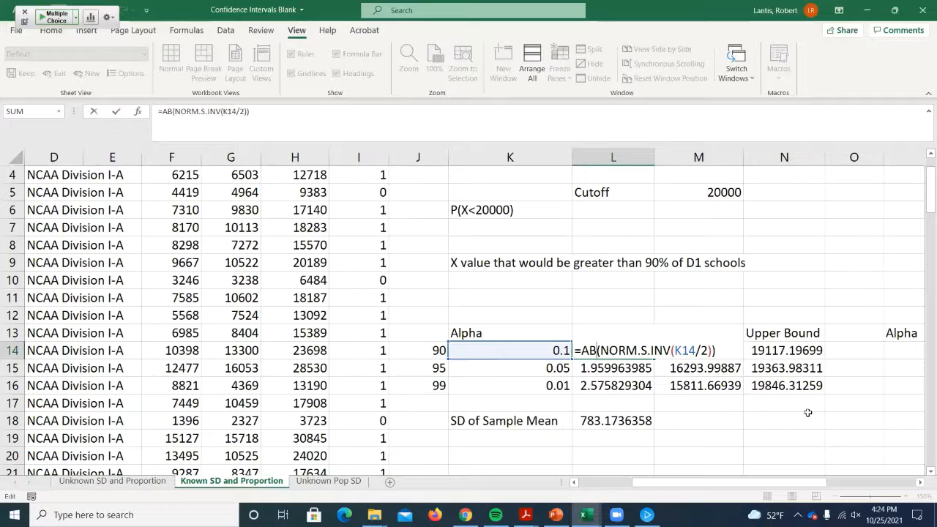
{"action": "key", "text": "BackSpace"}
{"action": "key", "text": "BackSpace"}
{"action": "key", "text": "BackSpace"}
{"action": "key", "text": "BackSpace"}
{"action": "left_click", "coordinate": [705, 351]}
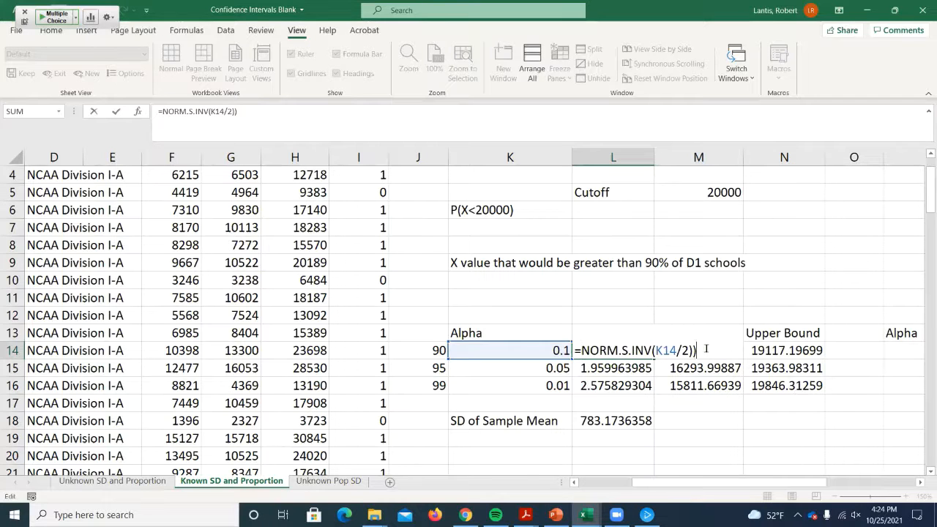
{"action": "key", "text": "BackSpace"}
{"action": "left_click", "coordinate": [655, 350]}
{"action": "type", "text": "1-"}
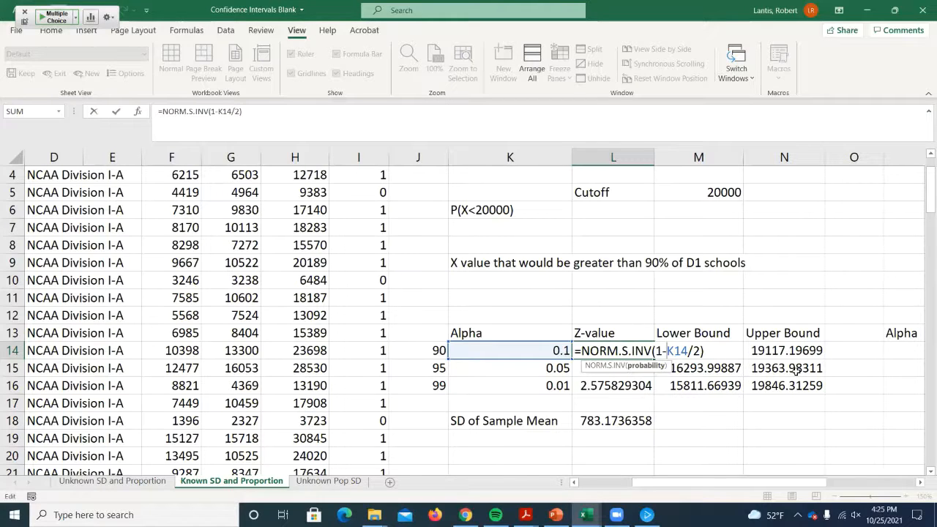
{"action": "key", "text": "Return"}
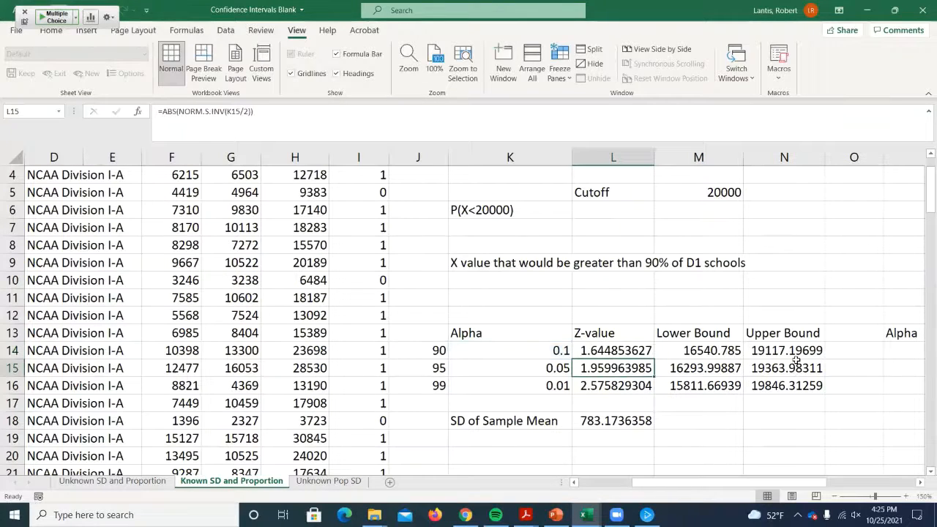
{"action": "left_click", "coordinate": [622, 350]}
{"action": "left_click_drag", "start_coordinate": [653, 359], "coordinate": [647, 388]}
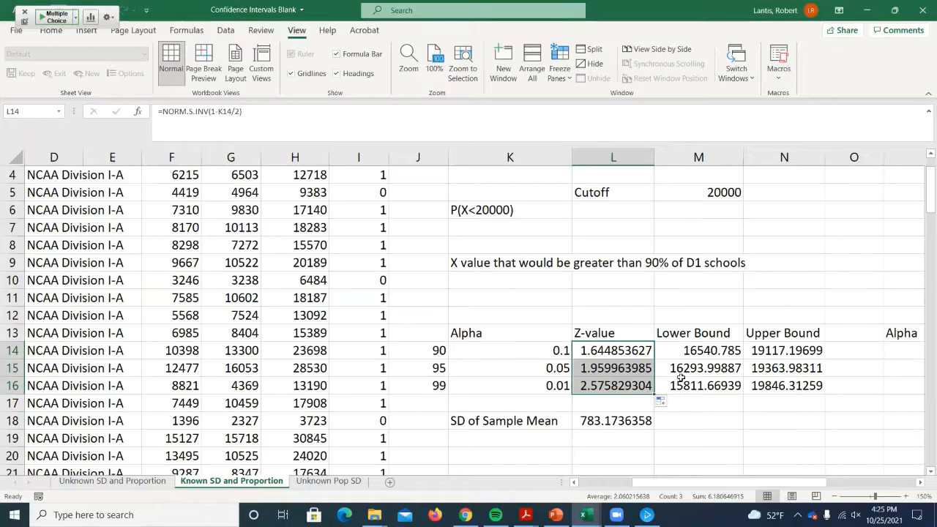
- Try a sample size of 300 in M3 to see its effect on the confidence bounds, and undo the change
{"action": "scroll", "coordinate": [708, 407], "scroll_direction": "up", "scroll_amount": 1}
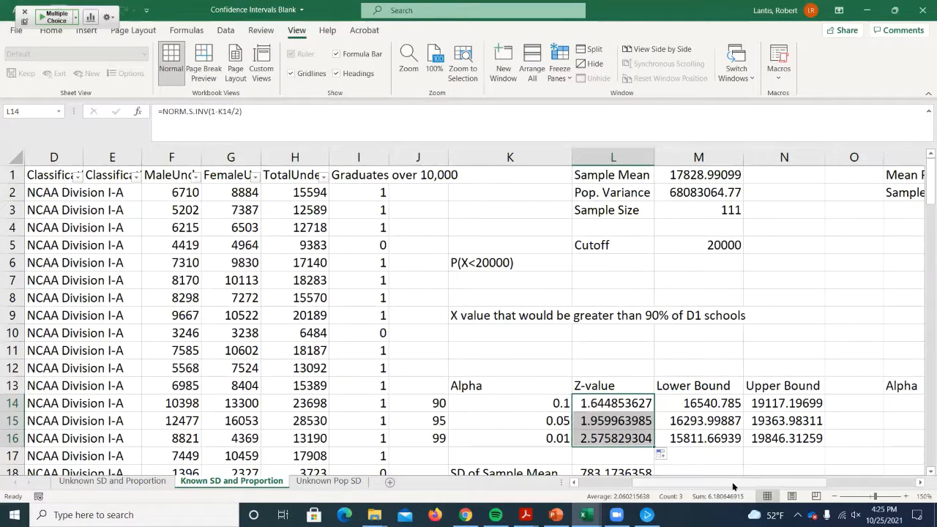
{"action": "scroll", "coordinate": [733, 486], "scroll_direction": "right", "scroll_amount": 2}
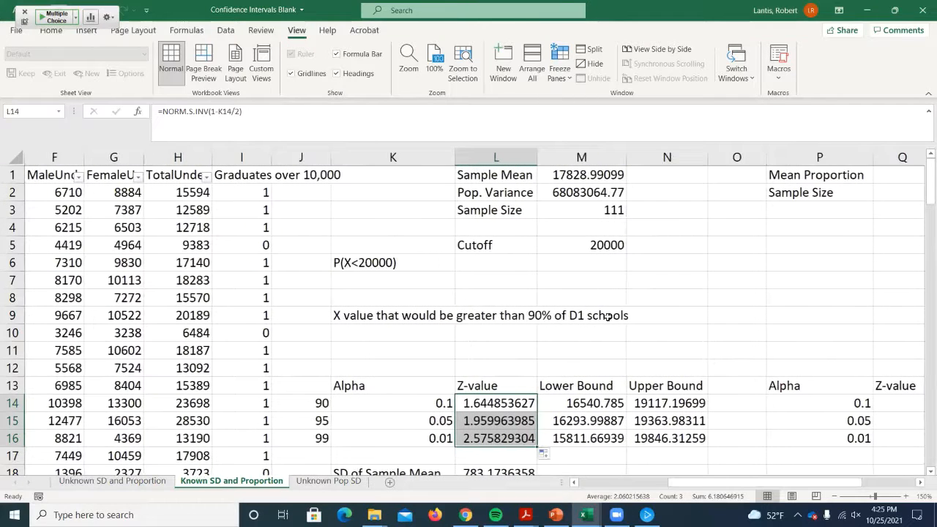
{"action": "left_click", "coordinate": [606, 216]}
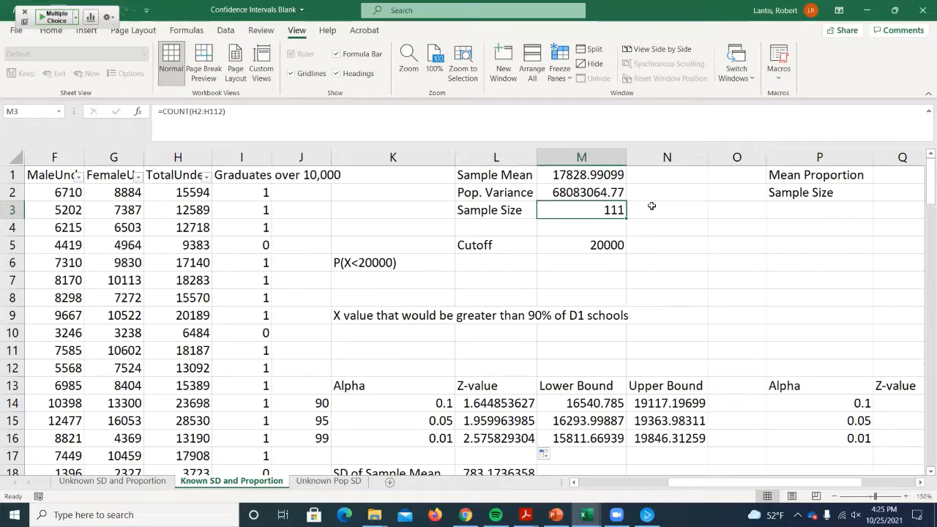
{"action": "type", "text": "300"}
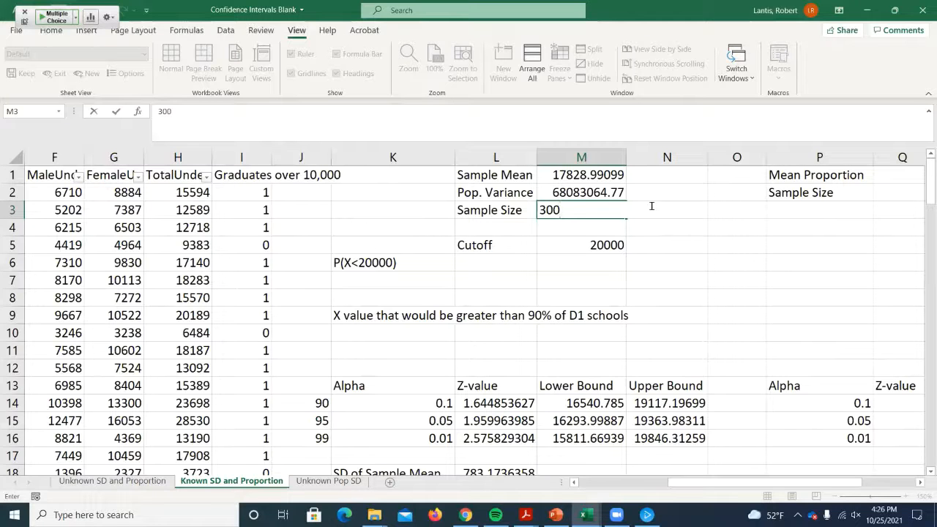
{"action": "scroll", "coordinate": [629, 210], "scroll_direction": "down", "scroll_amount": 1}
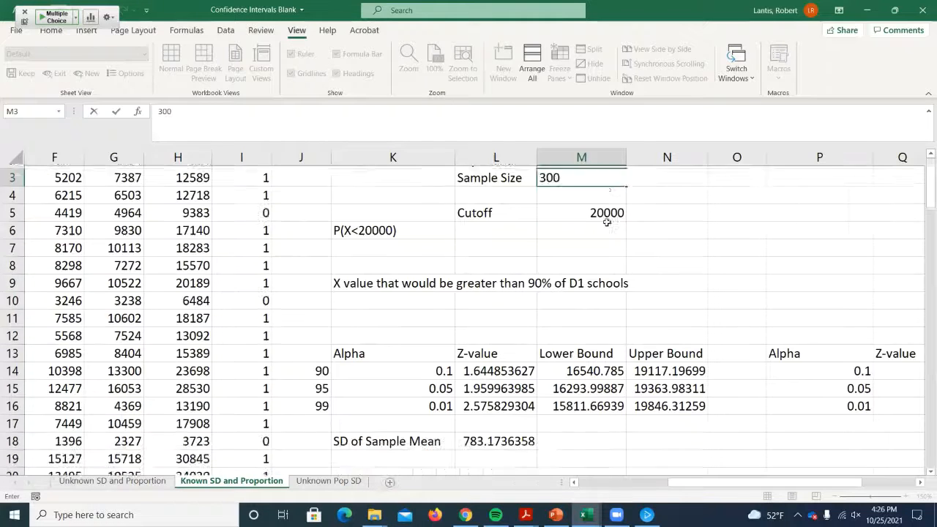
{"action": "scroll", "coordinate": [596, 214], "scroll_direction": "up", "scroll_amount": 1}
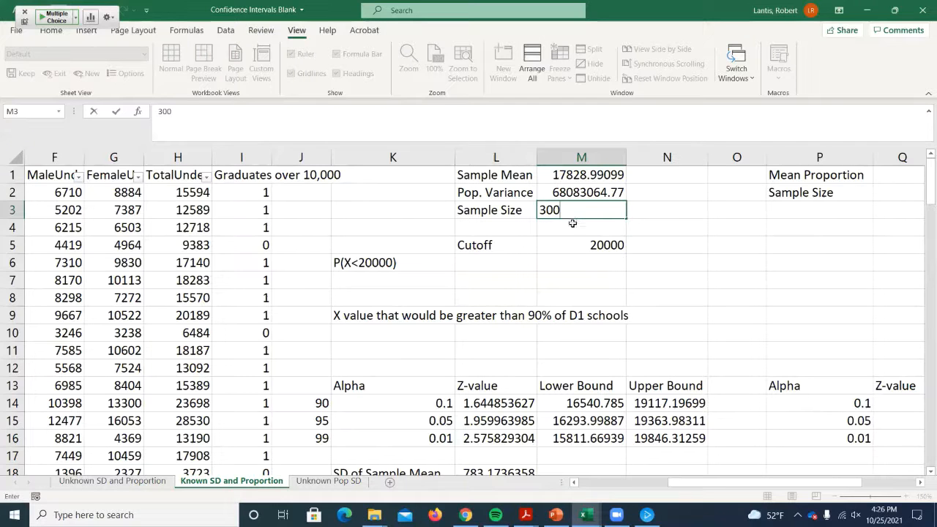
{"action": "scroll", "coordinate": [571, 220], "scroll_direction": "down", "scroll_amount": 1}
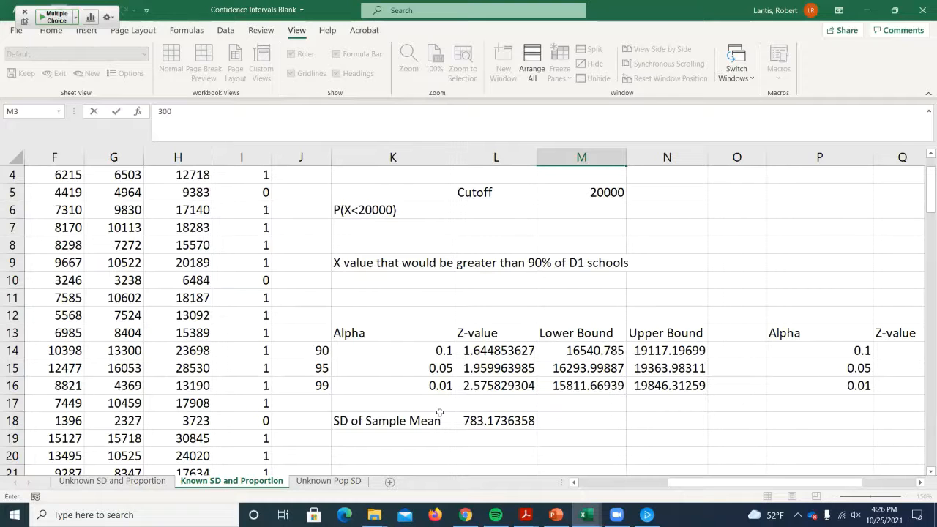
{"action": "scroll", "coordinate": [440, 413], "scroll_direction": "up", "scroll_amount": 1}
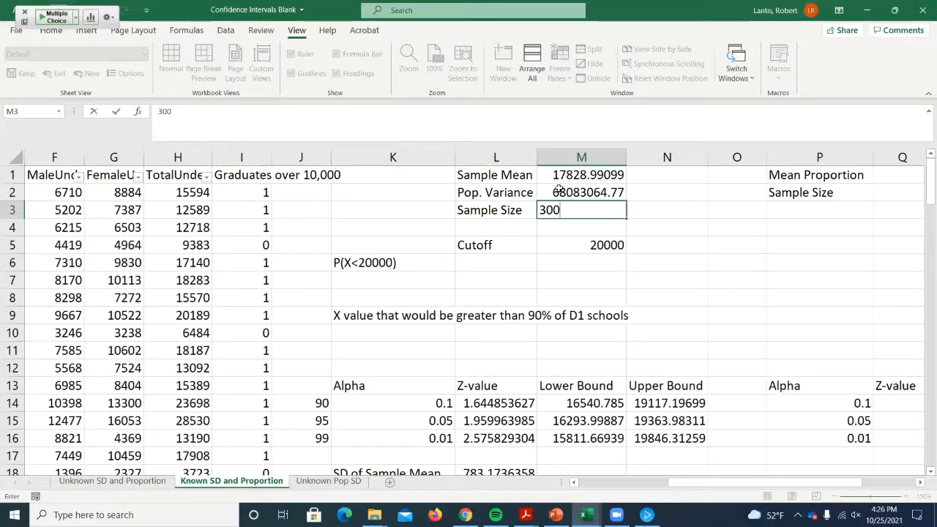
{"action": "scroll", "coordinate": [531, 220], "scroll_direction": "down", "scroll_amount": 1}
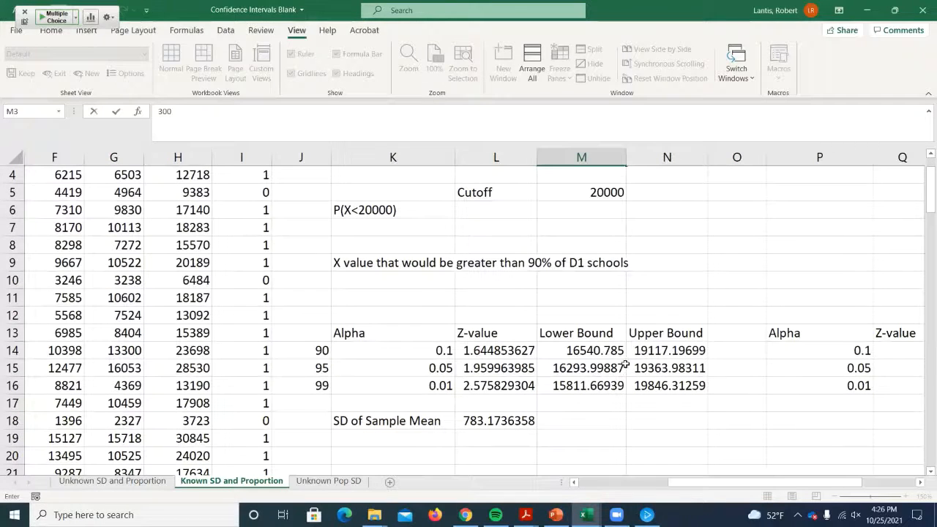
{"action": "key", "text": "Return"}
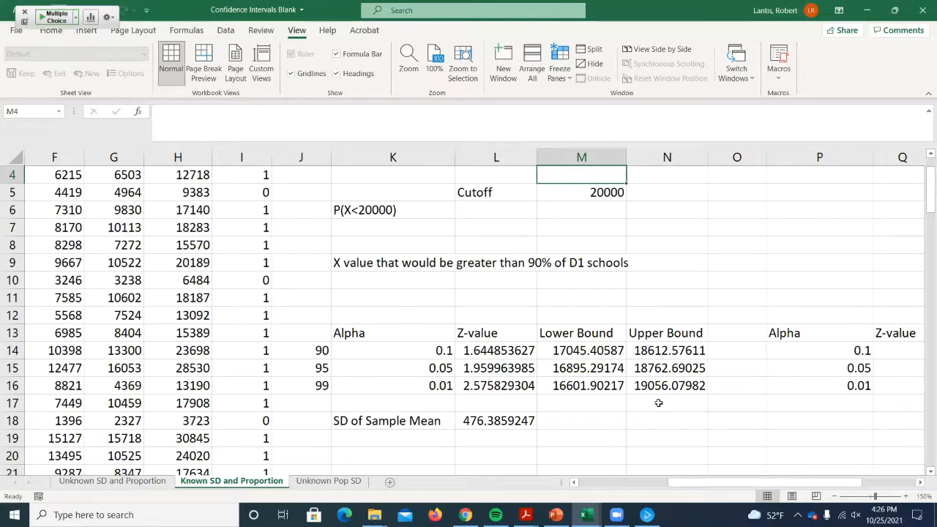
{"action": "key", "text": "ctrl+z"}
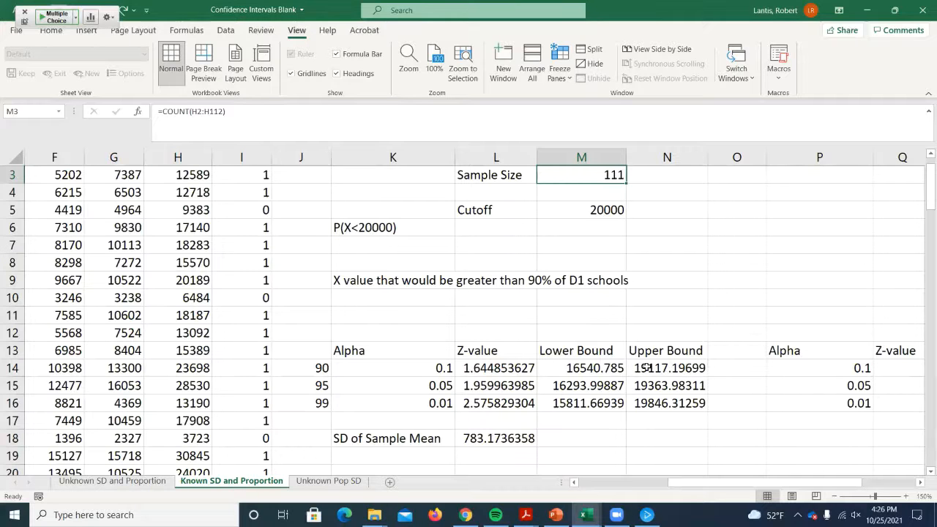
- Enter 300 again as the sample size in M3, review the bounds and the SD of the sample mean, and undo it
{"action": "scroll", "coordinate": [644, 329], "scroll_direction": "up", "scroll_amount": 2}
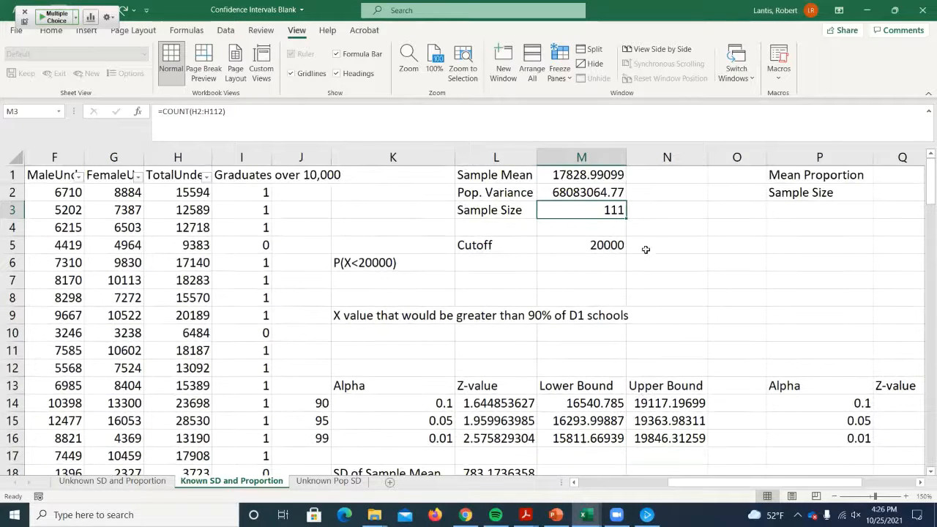
{"action": "type", "text": "300"}
{"action": "key", "text": "Return"}
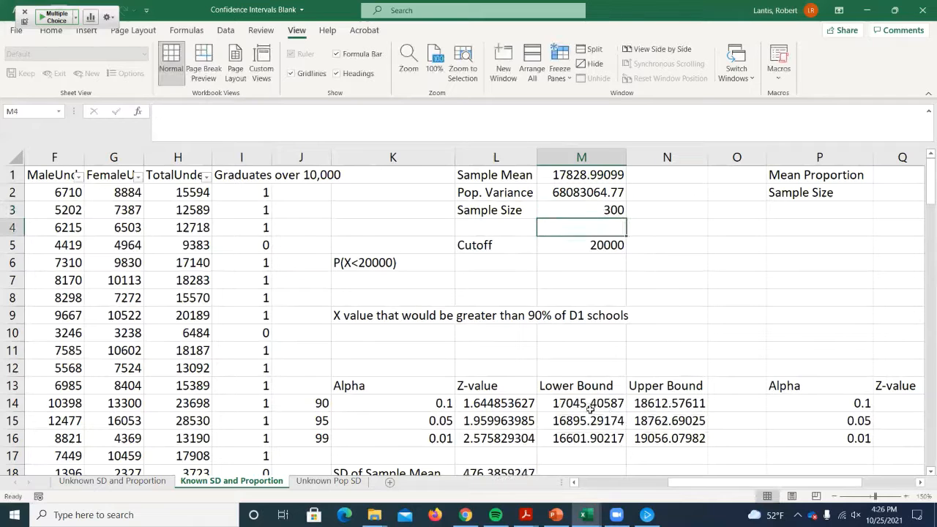
{"action": "scroll", "coordinate": [556, 410], "scroll_direction": "down", "scroll_amount": 1}
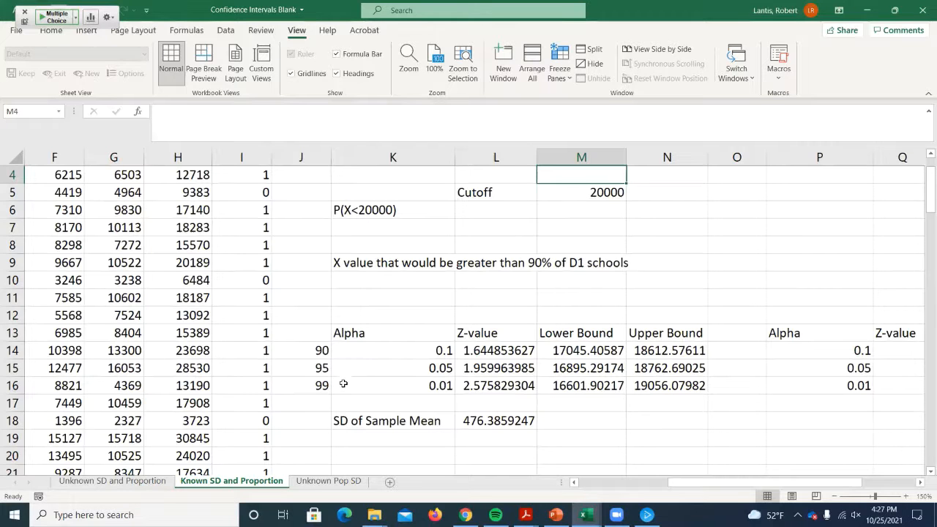
{"action": "scroll", "coordinate": [361, 386], "scroll_direction": "up", "scroll_amount": 1}
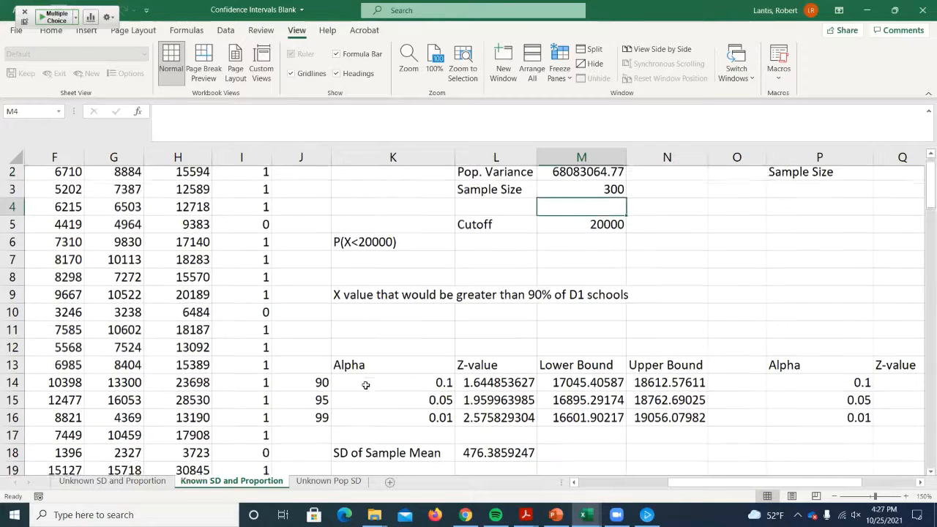
{"action": "key", "text": "ctrl+z"}
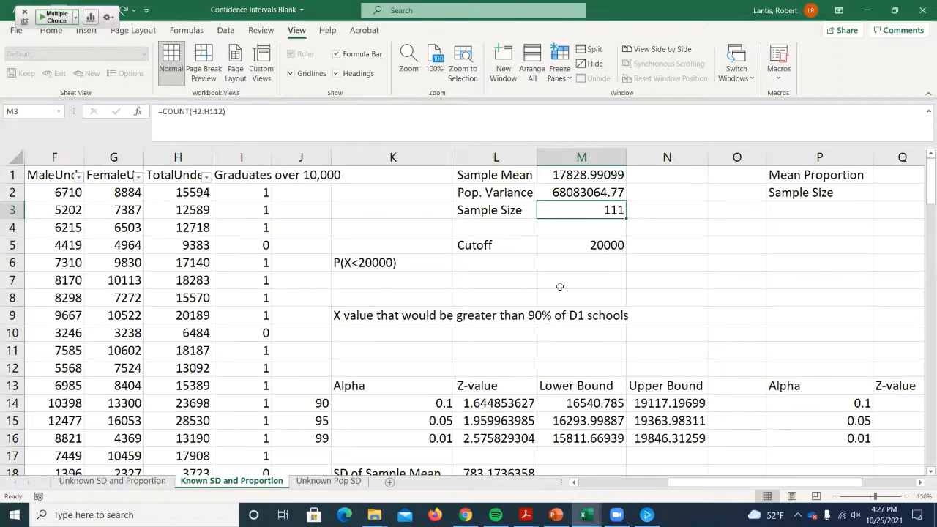
- Switch to the PowerPoint lecture and start the slide show from the population proportion slide
{"action": "left_click", "coordinate": [866, 11]}
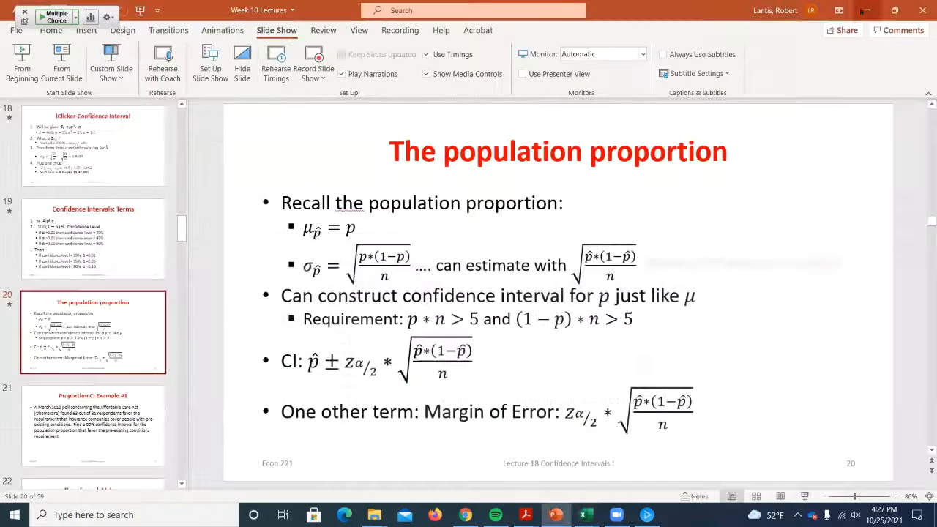
{"action": "left_click", "coordinate": [62, 59]}
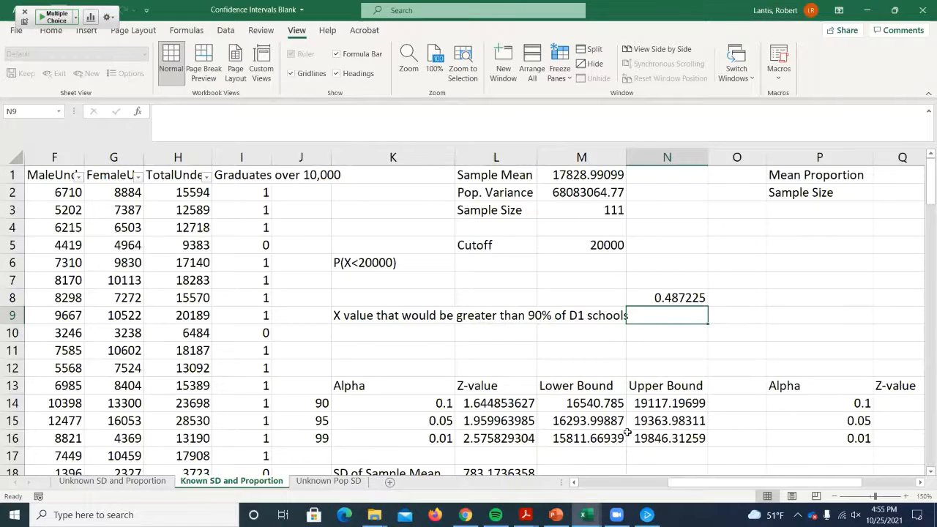
- Label cell P18 "SD of Sample Proportion" below the proportion alpha table
{"action": "left_click_drag", "start_coordinate": [708, 488], "coordinate": [787, 486]}
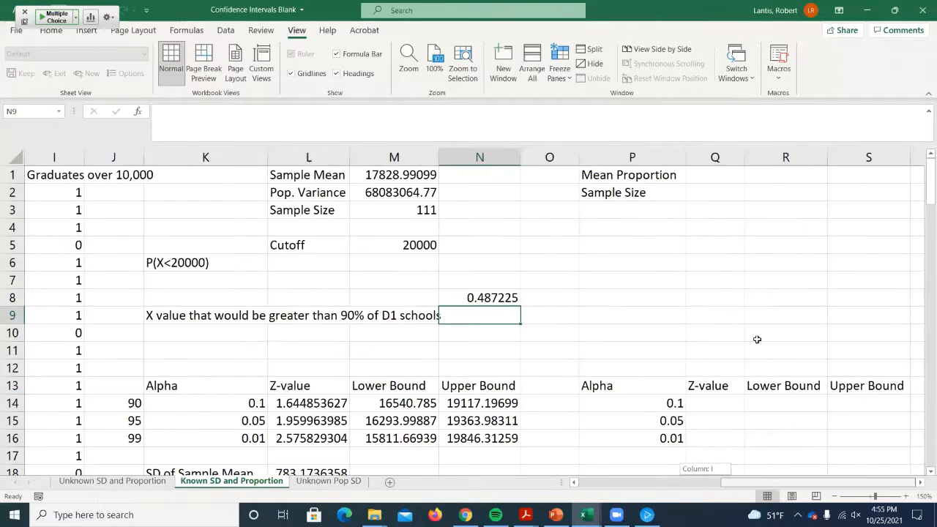
{"action": "scroll", "coordinate": [757, 340], "scroll_direction": "down", "scroll_amount": 1}
{"action": "left_click", "coordinate": [632, 422]}
{"action": "type", "text": "S"}
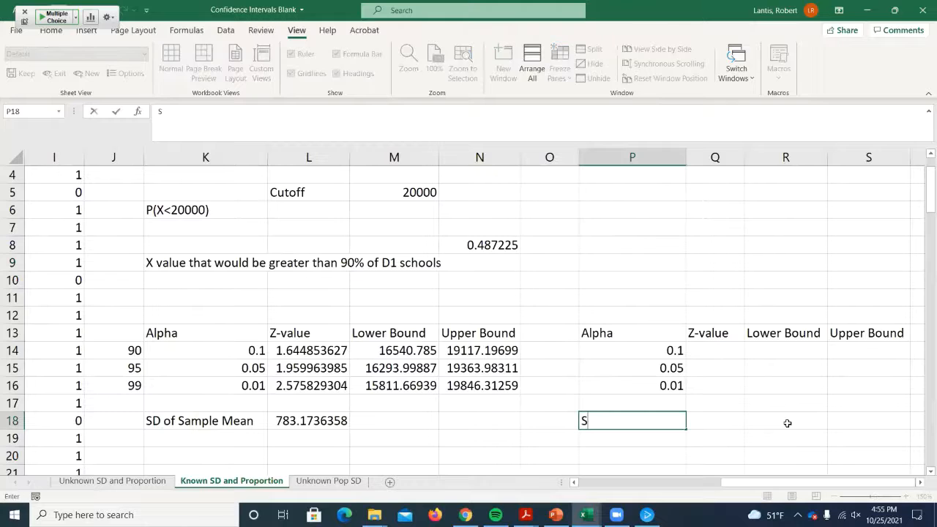
{"action": "type", "text": "D of Samp"}
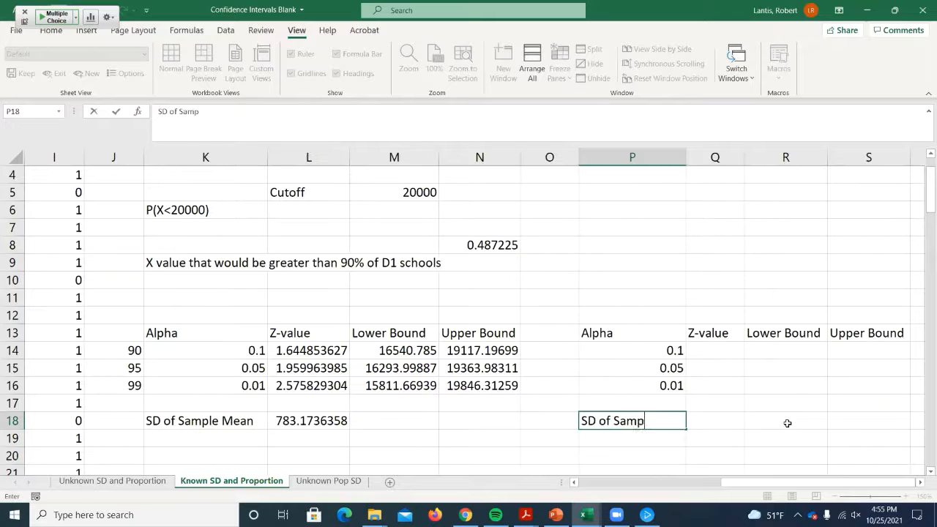
{"action": "type", "text": "le Proportion"}
{"action": "key", "text": "Return"}
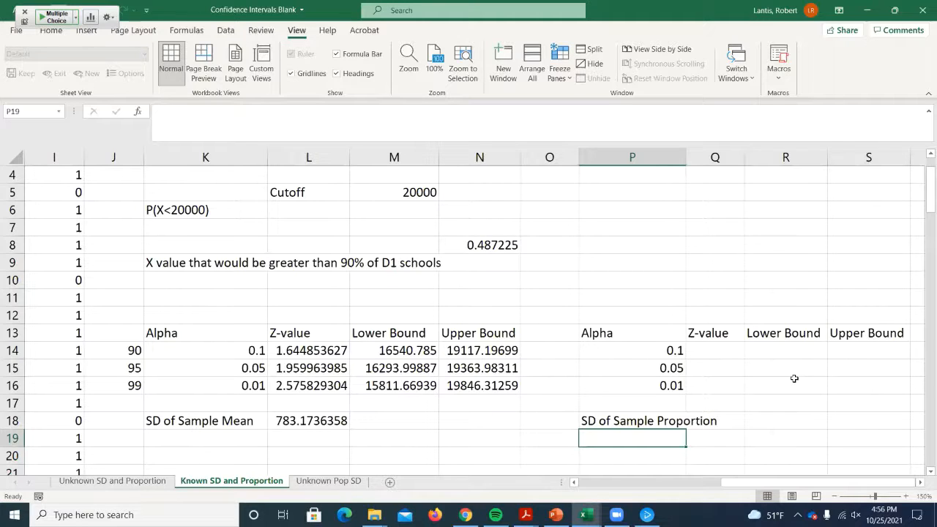
- Change the "Mean Proportion" label in P1 to "Sample Proportion"
{"action": "scroll", "coordinate": [732, 388], "scroll_direction": "up", "scroll_amount": 1}
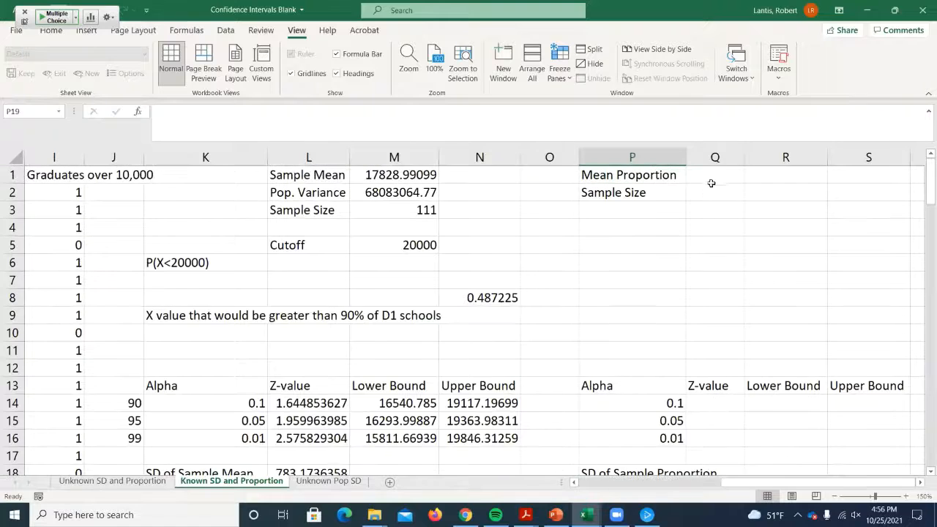
{"action": "left_click", "coordinate": [711, 180]}
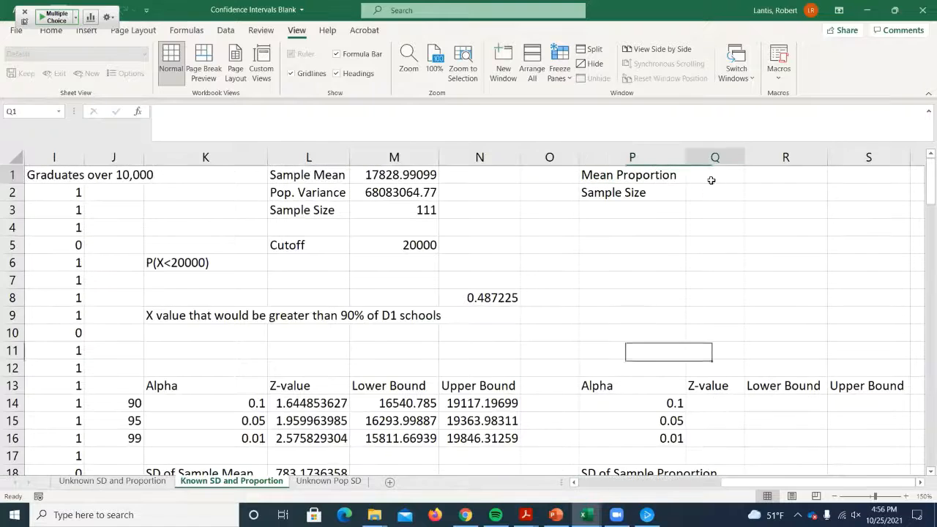
{"action": "double_click", "coordinate": [611, 173]}
{"action": "left_click_drag", "start_coordinate": [611, 172], "coordinate": [575, 172]}
{"action": "type", "text": "Samp"}
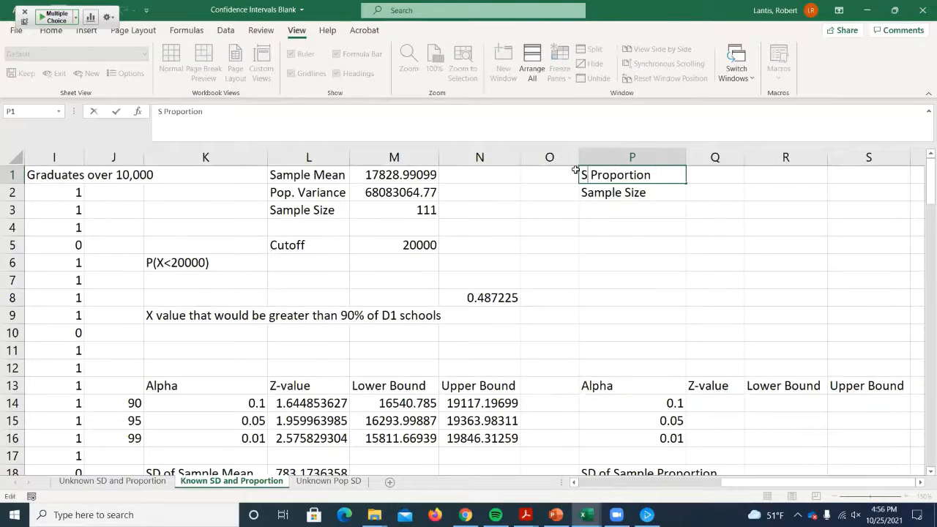
{"action": "type", "text": "le"}
{"action": "key", "text": "Tab"}
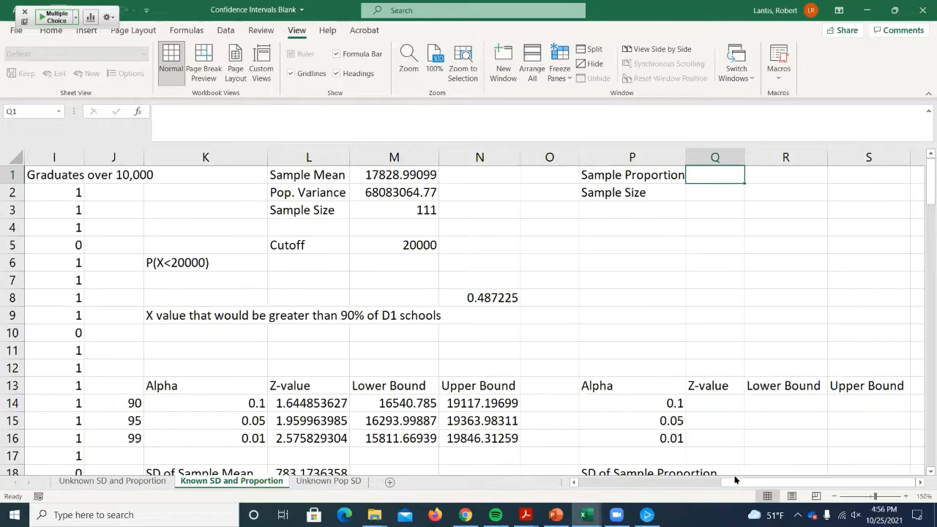
- Clear the whole "Graduates over 10,000" column I, including its heading and formulas, and select the empty heading cell I1
{"action": "left_click_drag", "start_coordinate": [747, 481], "coordinate": [637, 486]}
{"action": "left_click", "coordinate": [369, 174]}
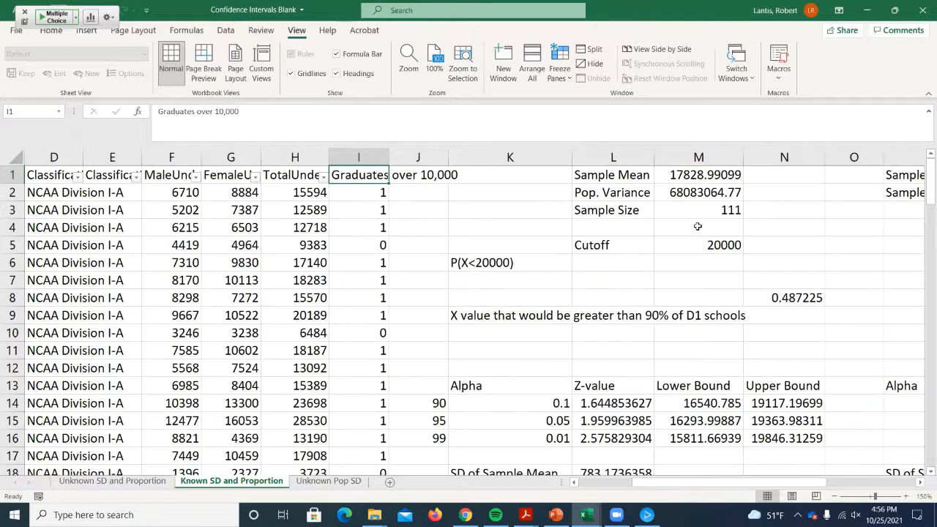
{"action": "key", "text": "ctrl+shift+Down"}
{"action": "key", "text": "Return"}
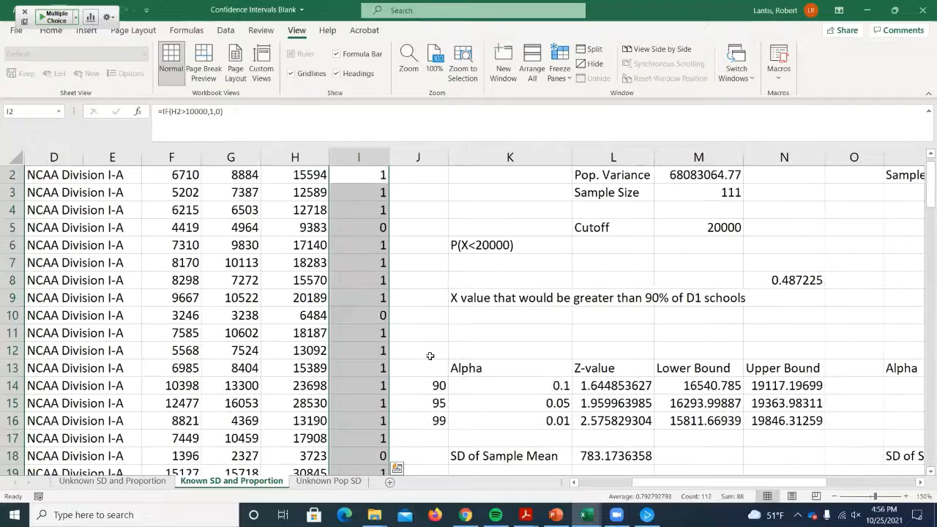
{"action": "scroll", "coordinate": [395, 222], "scroll_direction": "up", "scroll_amount": 1}
{"action": "key", "text": "Delete"}
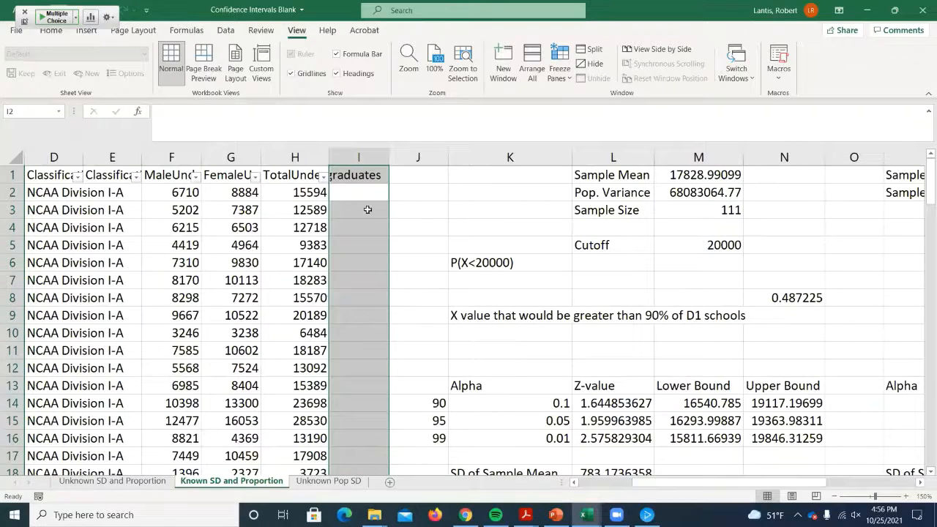
{"action": "left_click", "coordinate": [349, 176]}
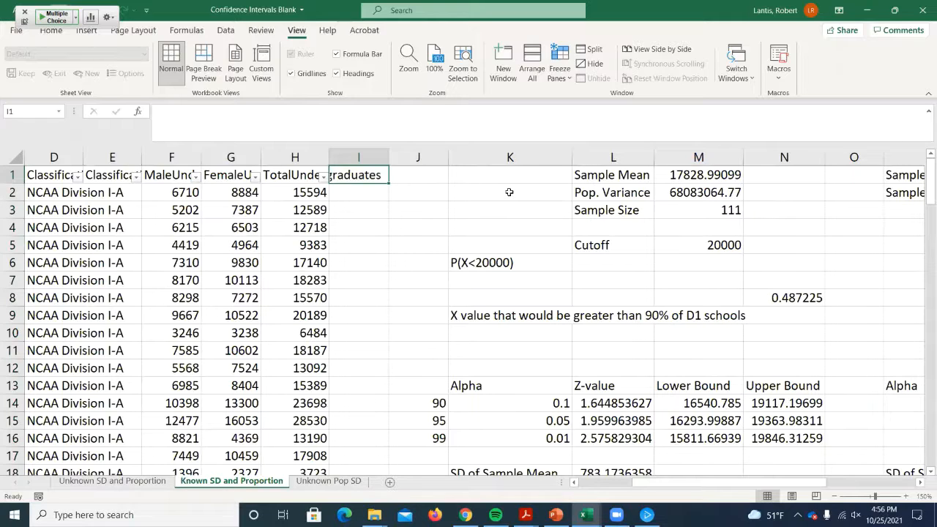
- Enter the heading "Female > Male" in cell I1
{"action": "type", "text": "Fe"}
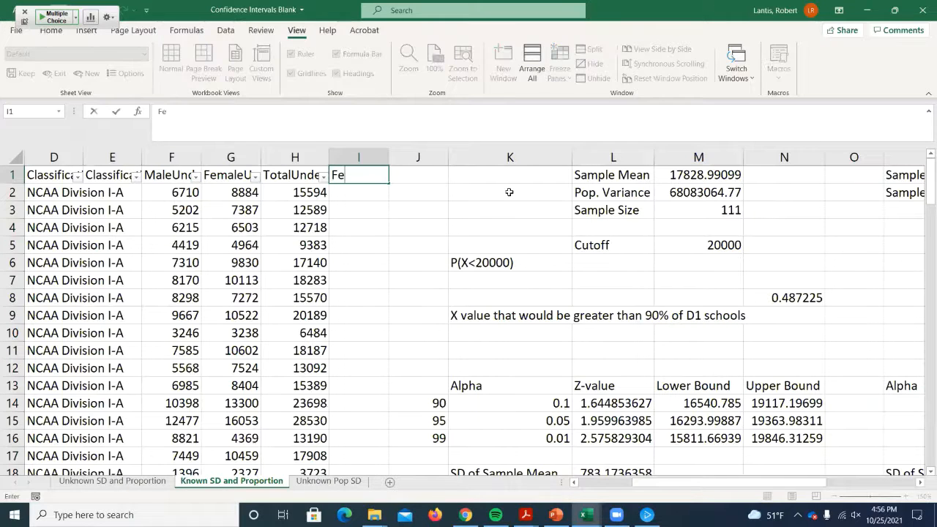
{"action": "type", "text": "male > Male"}
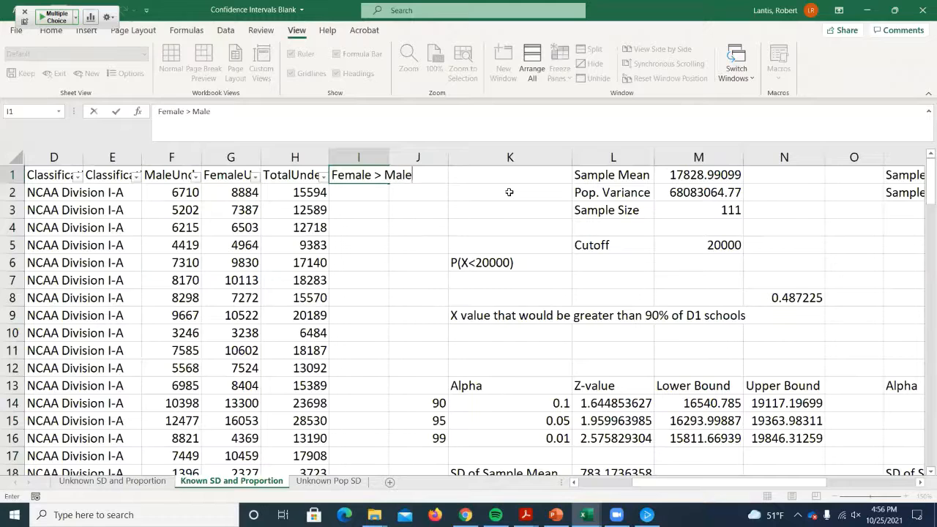
{"action": "key", "text": "Return"}
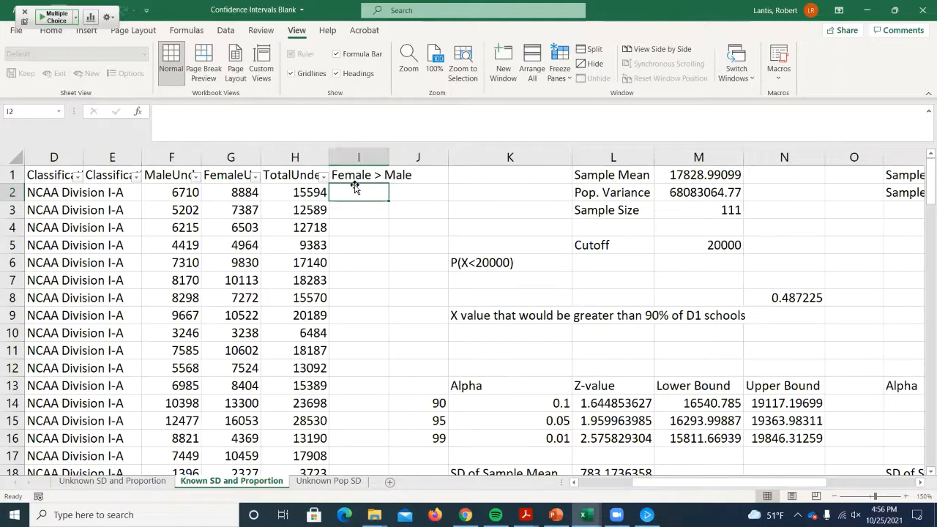
- Enter =IF(G2>F2,1,0) in I2 to flag schools with more female than male undergraduates, and fill it down for all schools
{"action": "type", "text": "=if("}
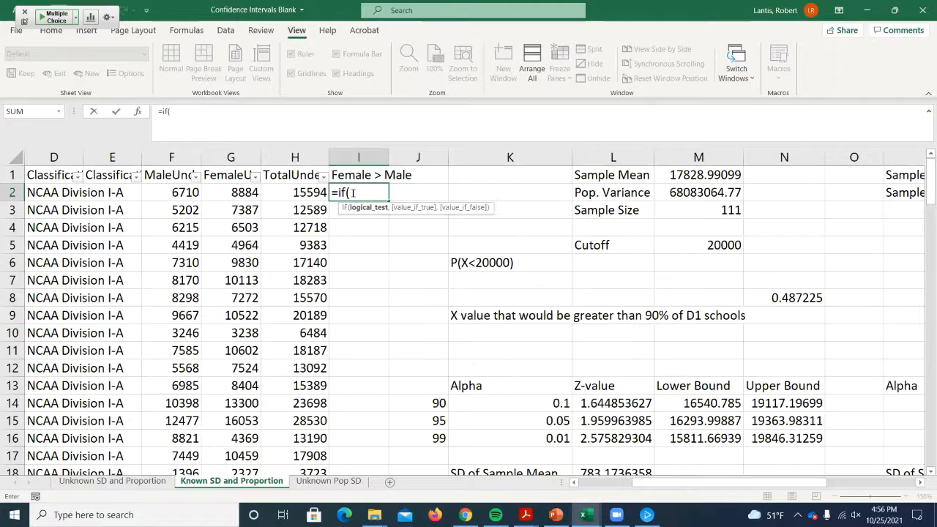
{"action": "left_click", "coordinate": [227, 192]}
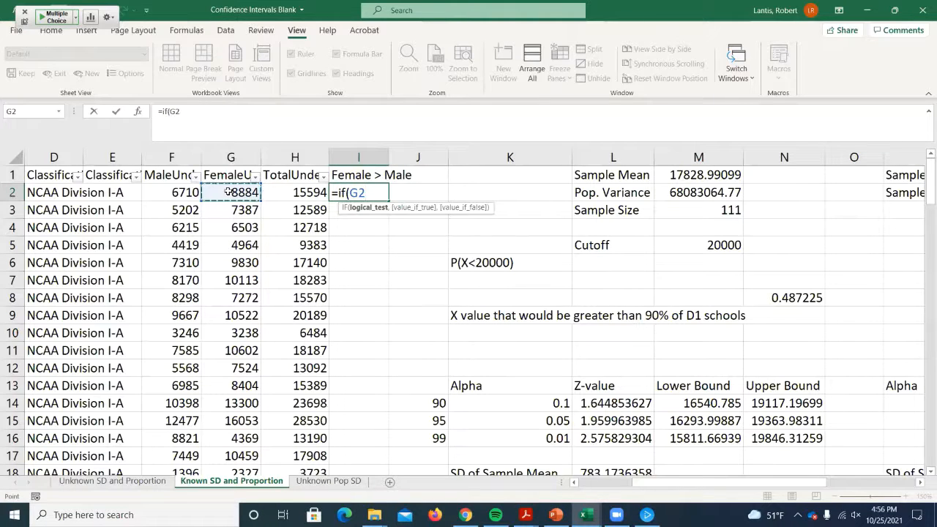
{"action": "type", "text": ">"}
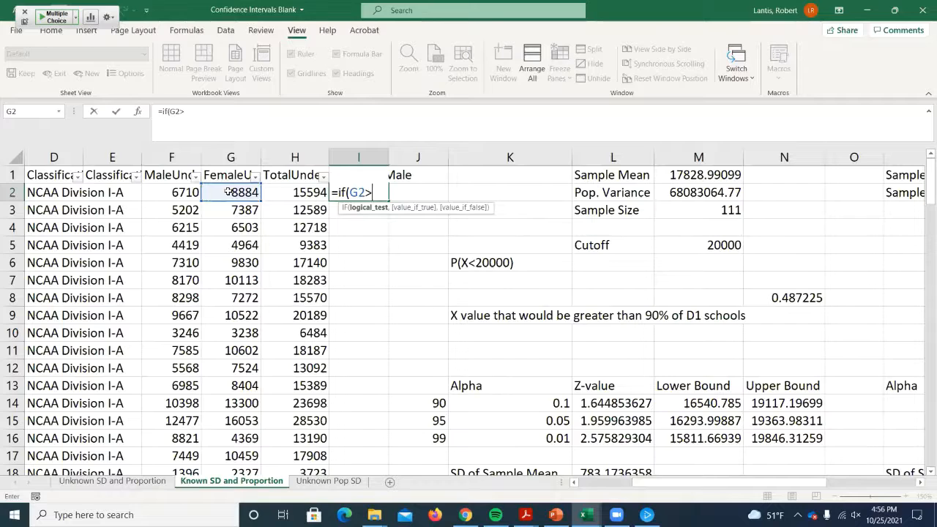
{"action": "left_click", "coordinate": [166, 190]}
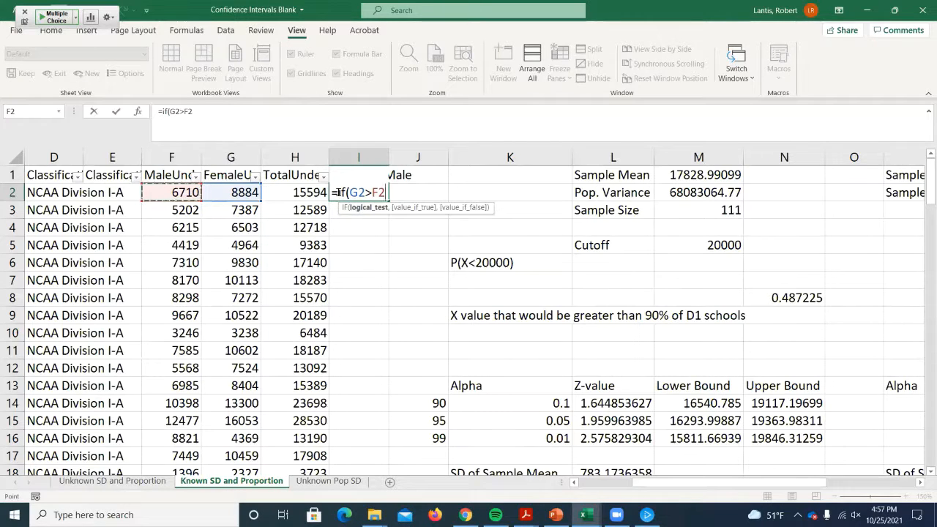
{"action": "type", "text": ","}
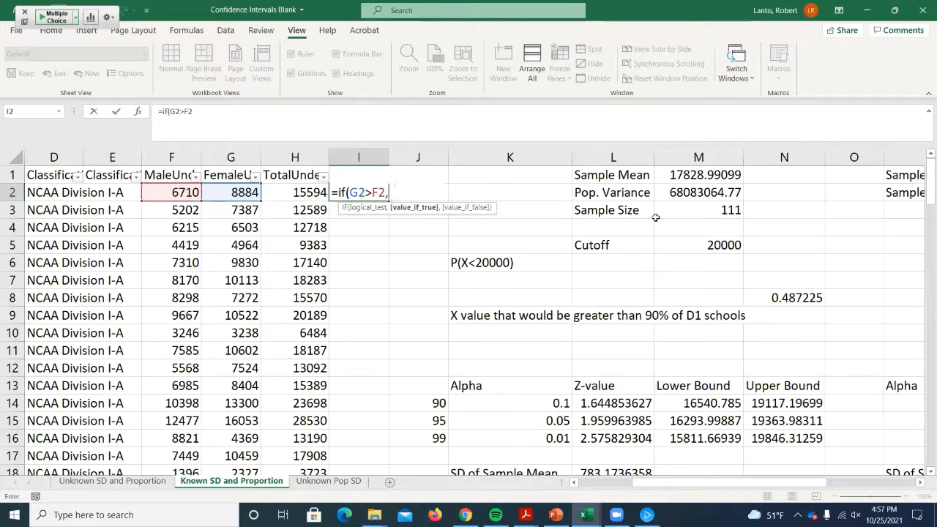
{"action": "type", "text": "1,0)"}
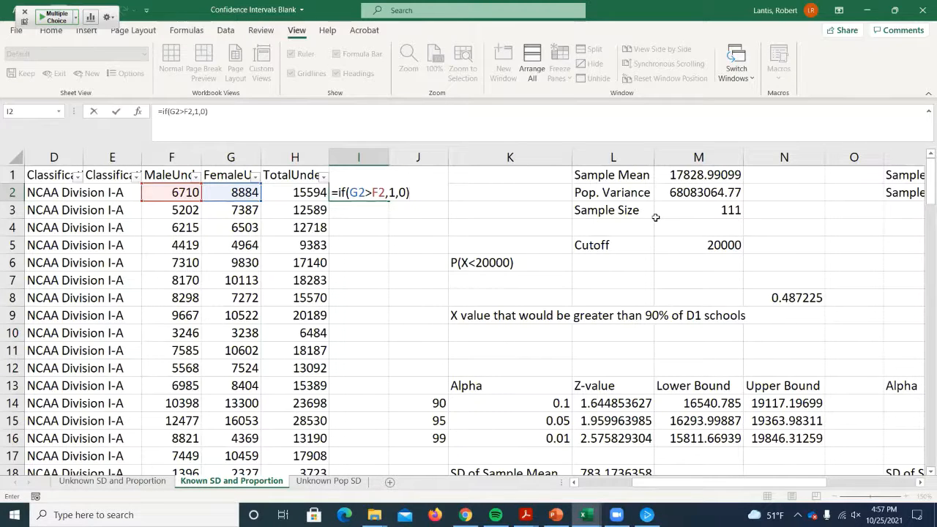
{"action": "key", "text": "Return"}
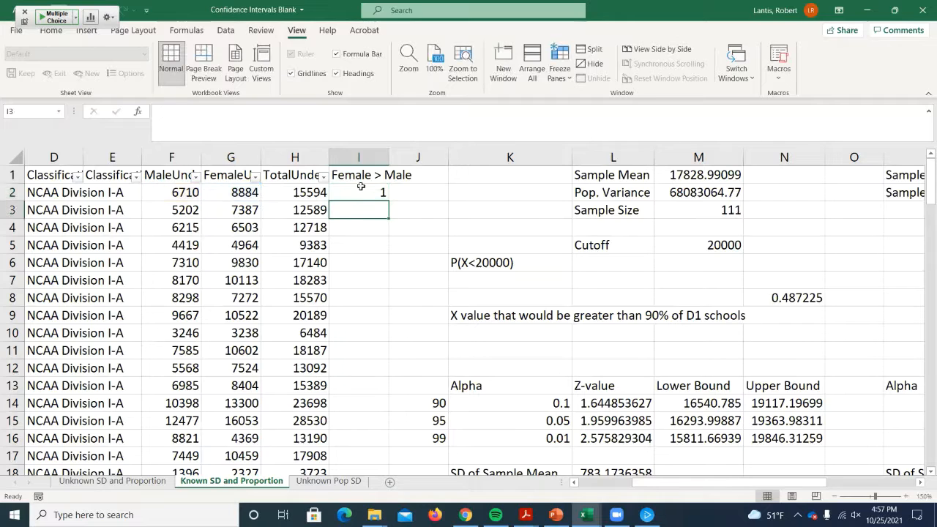
{"action": "left_click", "coordinate": [362, 189]}
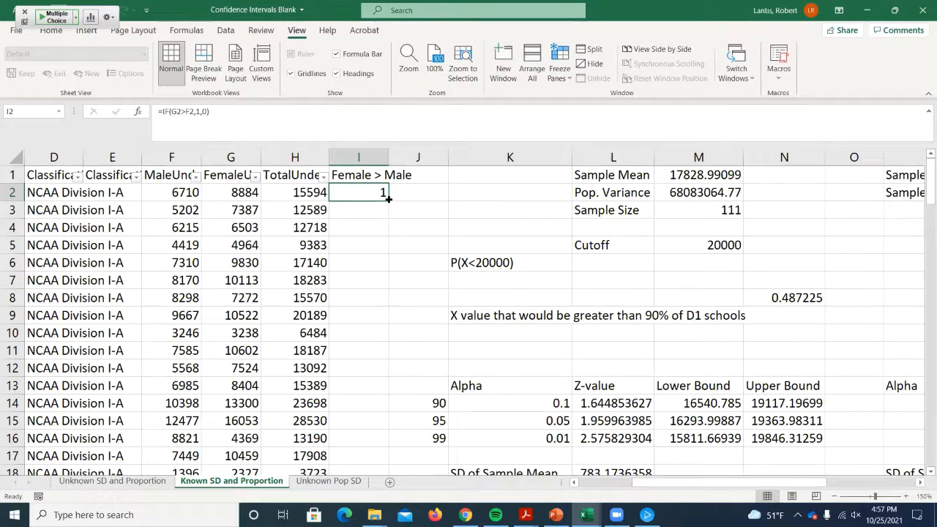
{"action": "double_click", "coordinate": [387, 199]}
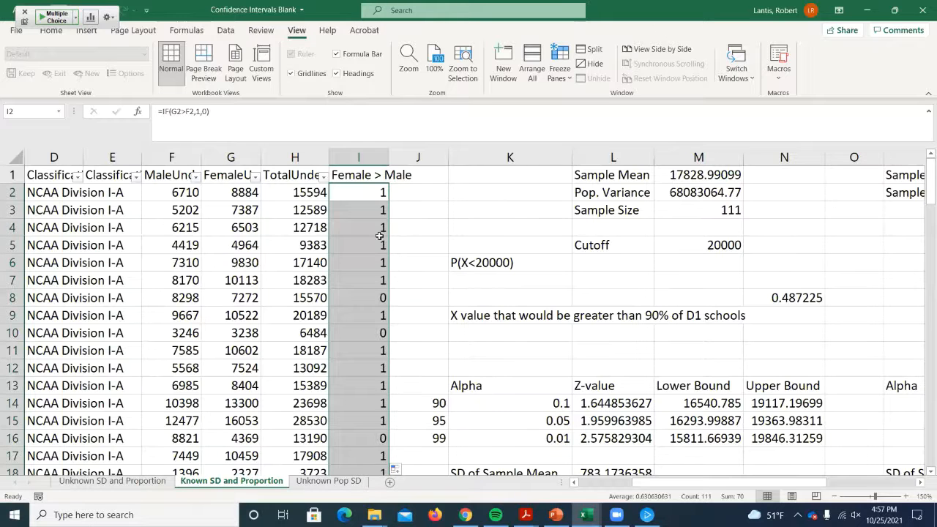
- Examine the flags in column I down to the last school, comparing I2 and I8 with the male and female counts and school names
{"action": "scroll", "coordinate": [374, 250], "scroll_direction": "down", "scroll_amount": 19}
{"action": "scroll", "coordinate": [374, 250], "scroll_direction": "down", "scroll_amount": 19}
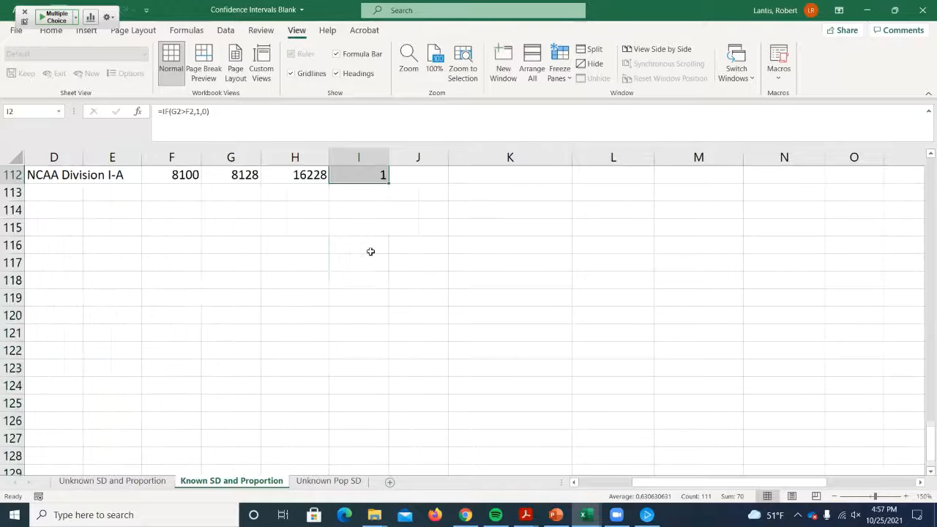
{"action": "scroll", "coordinate": [350, 236], "scroll_direction": "up", "scroll_amount": 2}
{"action": "scroll", "coordinate": [406, 261], "scroll_direction": "up", "scroll_amount": 20}
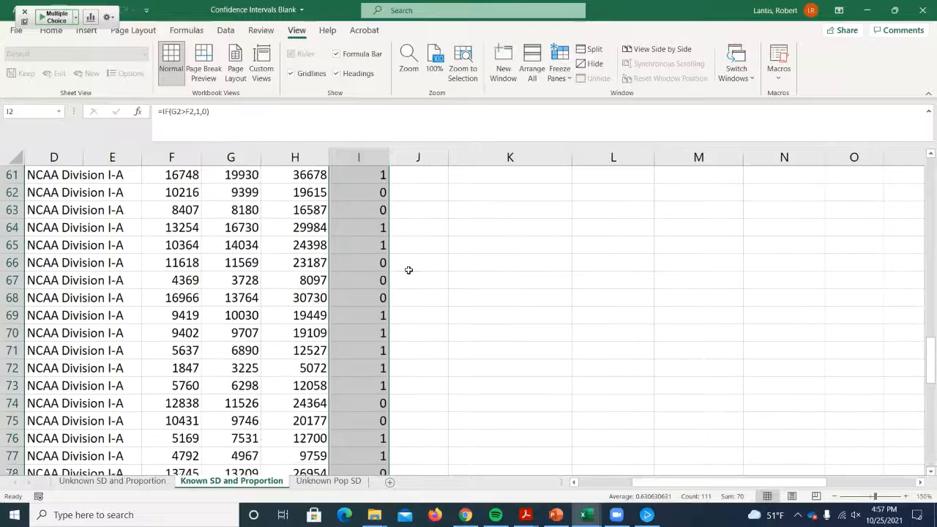
{"action": "left_click", "coordinate": [368, 193]}
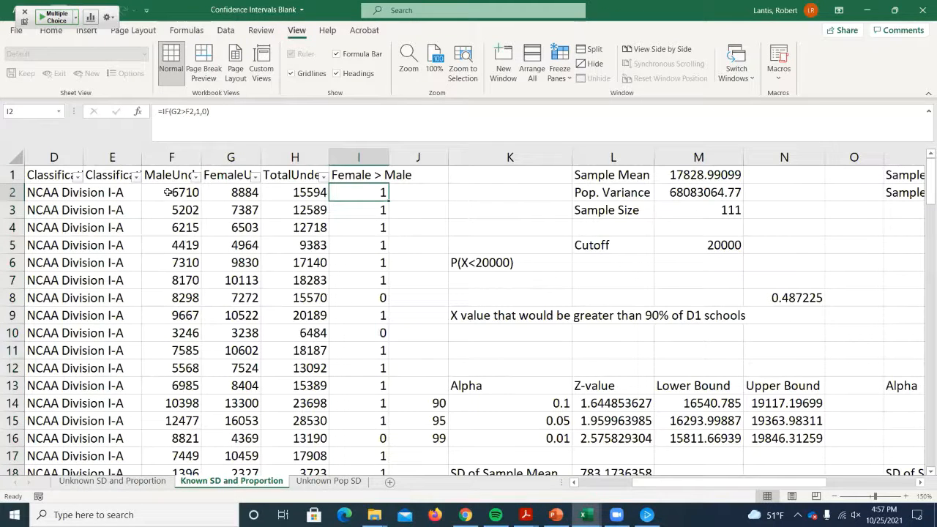
{"action": "left_click", "coordinate": [358, 296]}
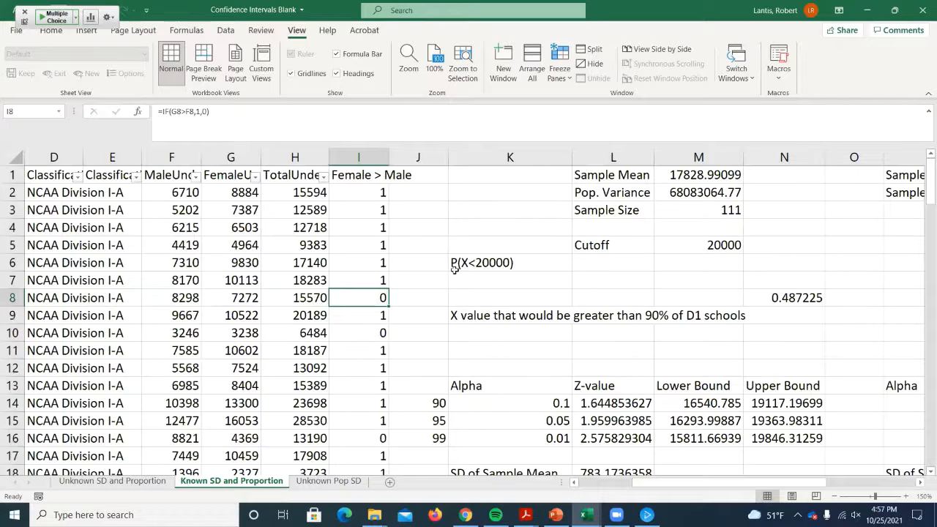
{"action": "left_click_drag", "start_coordinate": [646, 484], "coordinate": [565, 482]}
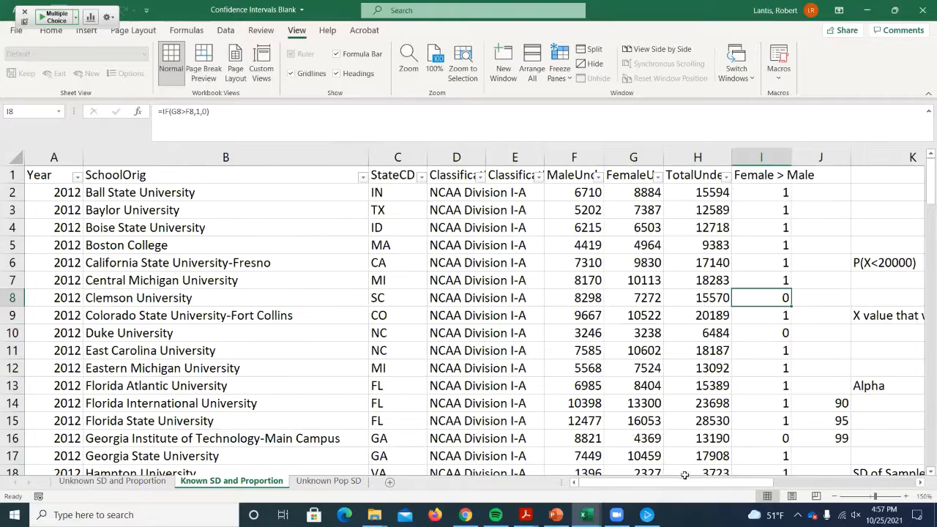
- Calculate the sample proportion in Q1 as the average of the Female > Male flags, =AVERAGE(I2:I112)
{"action": "left_click_drag", "start_coordinate": [669, 484], "coordinate": [778, 483]}
{"action": "left_click", "coordinate": [830, 173]}
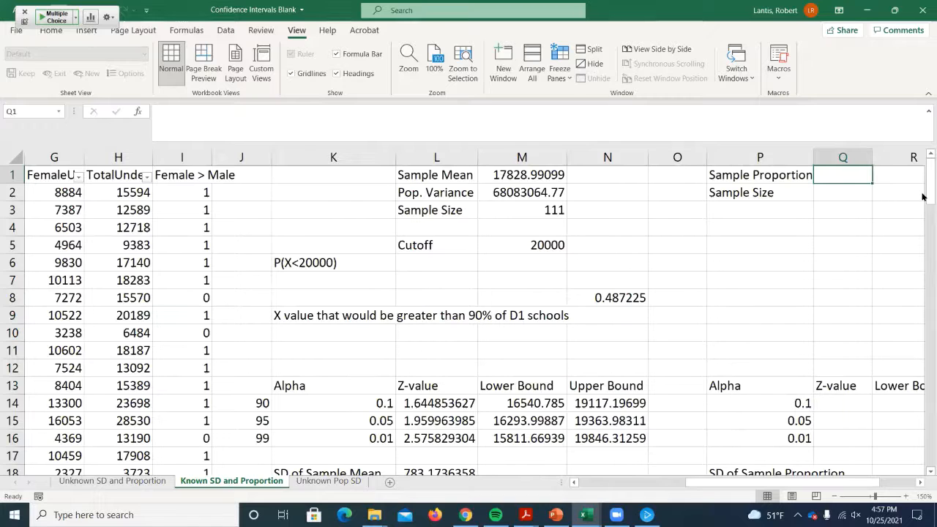
{"action": "type", "text": "=averag"}
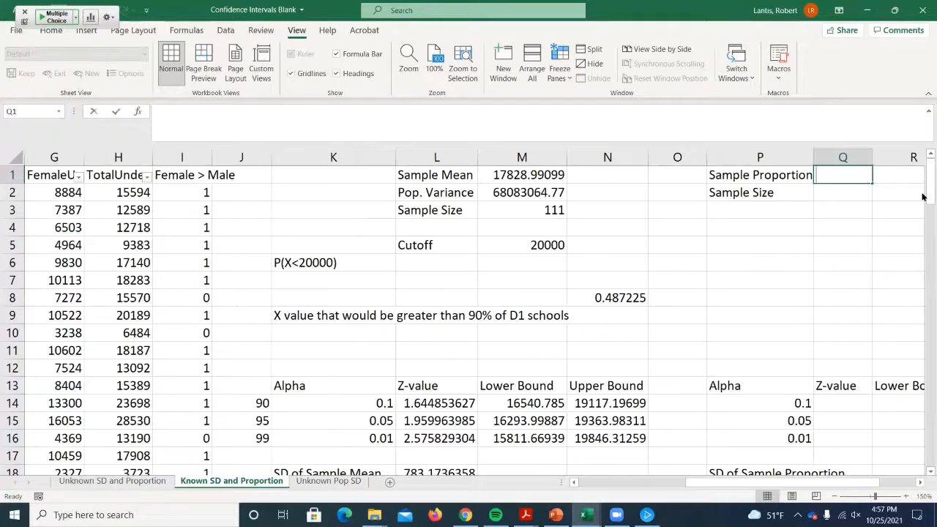
{"action": "type", "text": "e("}
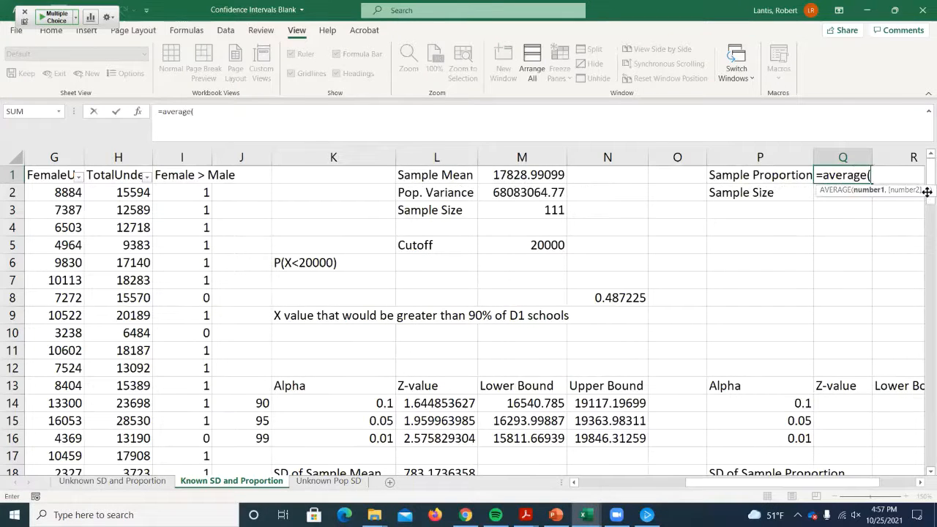
{"action": "left_click", "coordinate": [178, 192]}
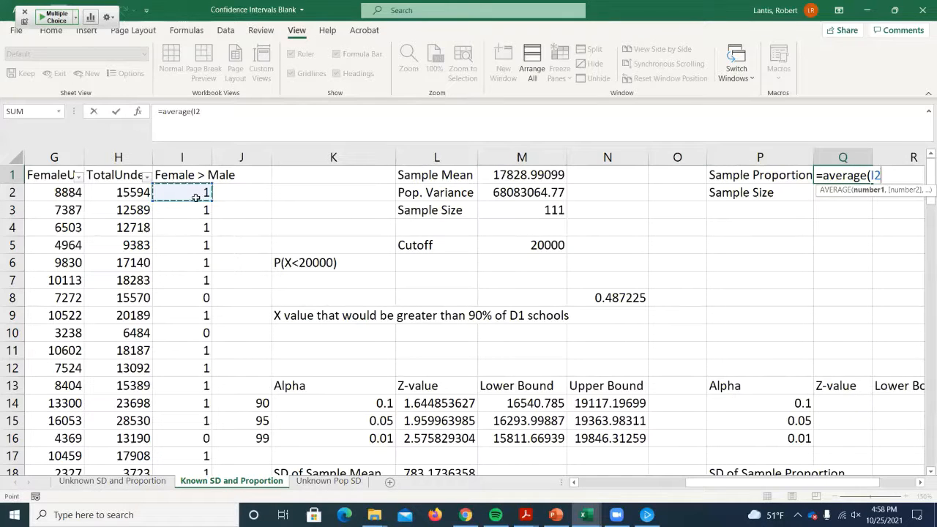
{"action": "key", "text": "ctrl+shift+Down"}
{"action": "key", "text": "Return"}
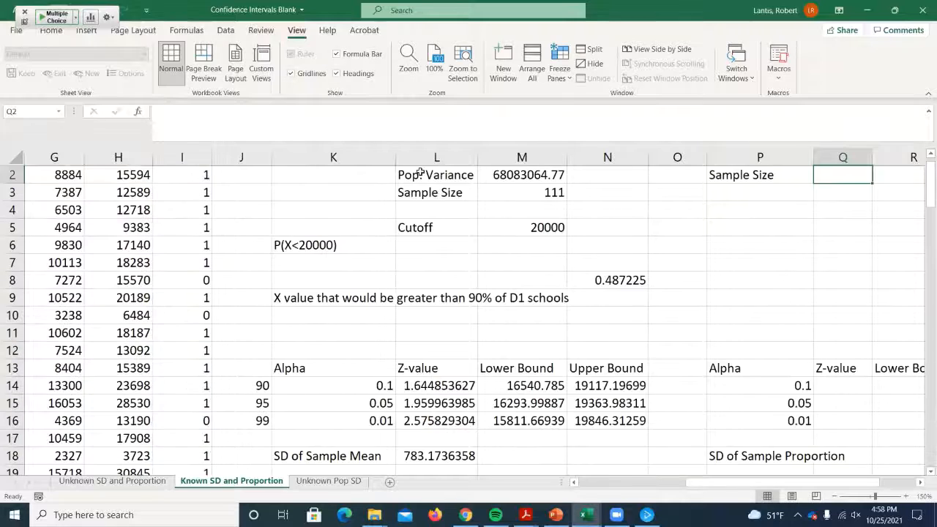
{"action": "scroll", "coordinate": [421, 173], "scroll_direction": "up", "scroll_amount": 1}
{"action": "left_click", "coordinate": [840, 176]}
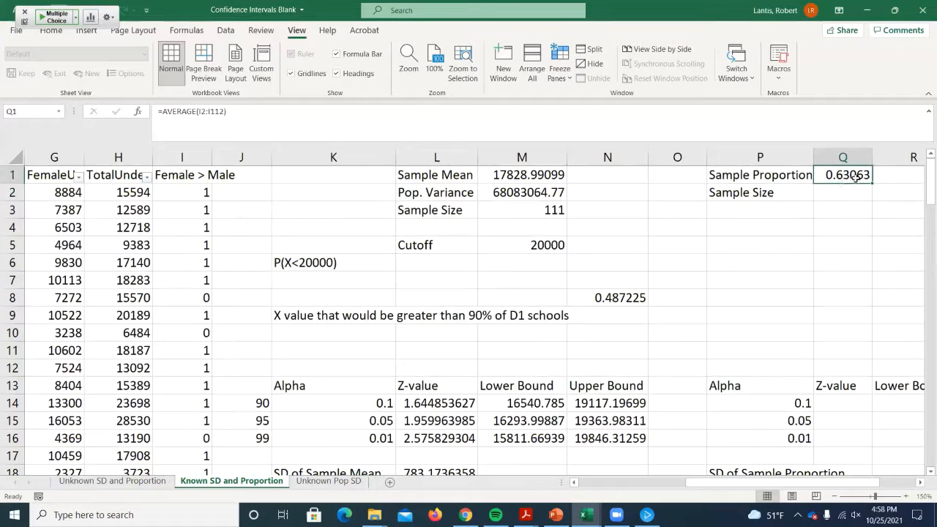
- Calculate the sample size in Q2 by counting the Female > Male flags in I2:I112
{"action": "left_click", "coordinate": [816, 188]}
{"action": "type", "text": "=count("}
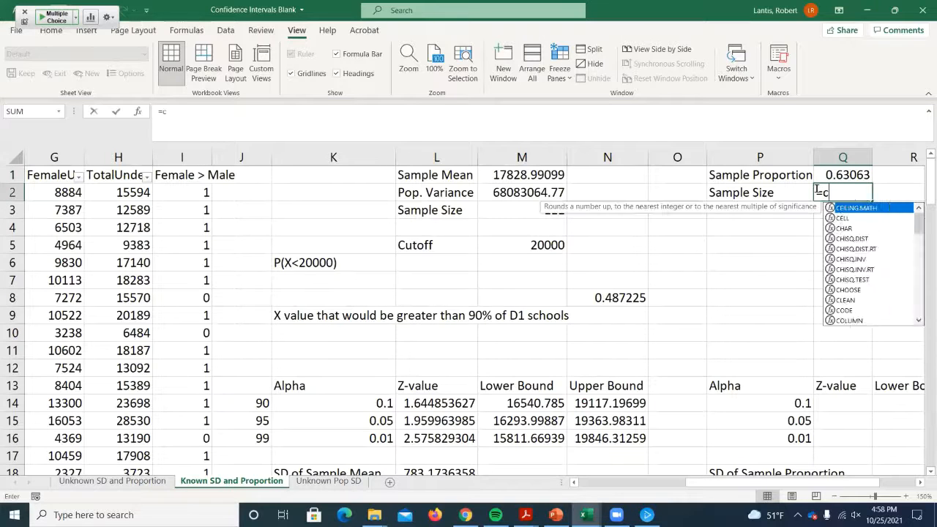
{"action": "left_click", "coordinate": [175, 188]}
{"action": "key", "text": "ctrl+shift+Down"}
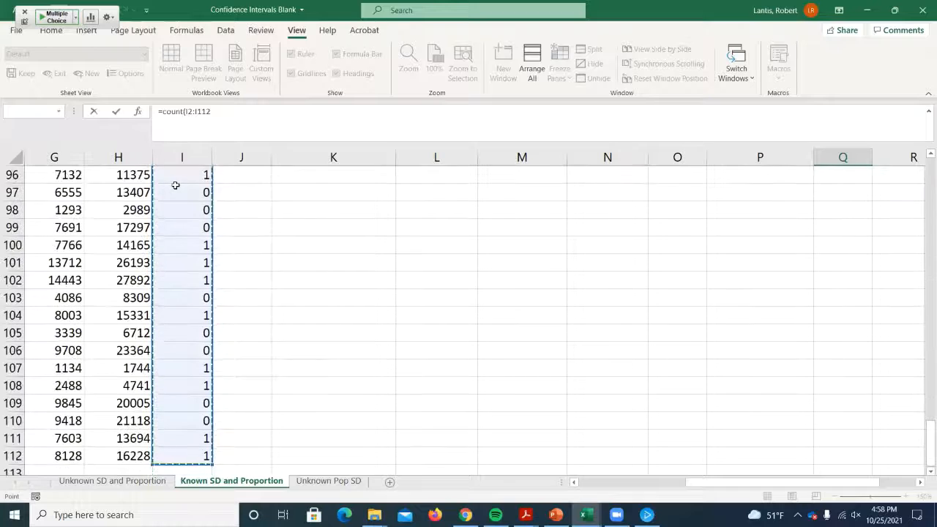
{"action": "key", "text": "Return"}
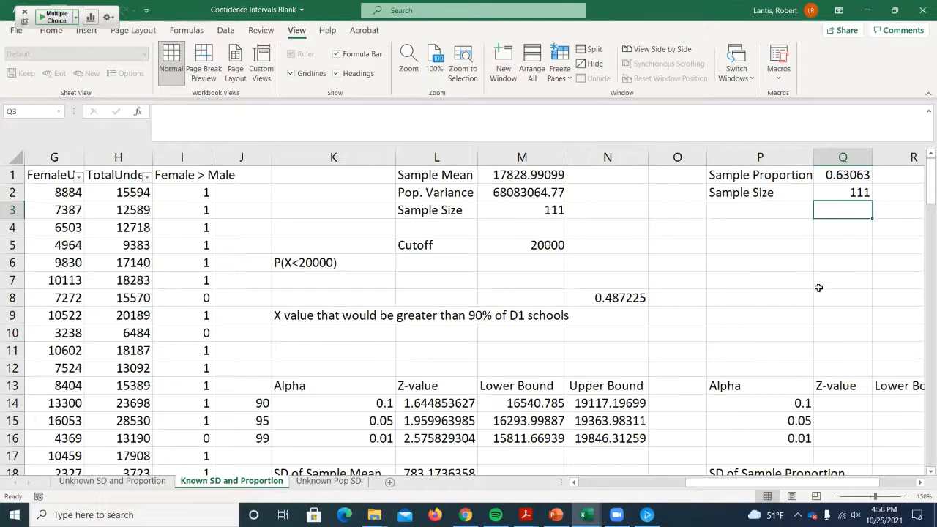
- Write the formula =NORM.S.INV(P14/2) in Q14 for the z-value of the 0.1 alpha in the proportion table
{"action": "scroll", "coordinate": [810, 292], "scroll_direction": "down", "scroll_amount": 1}
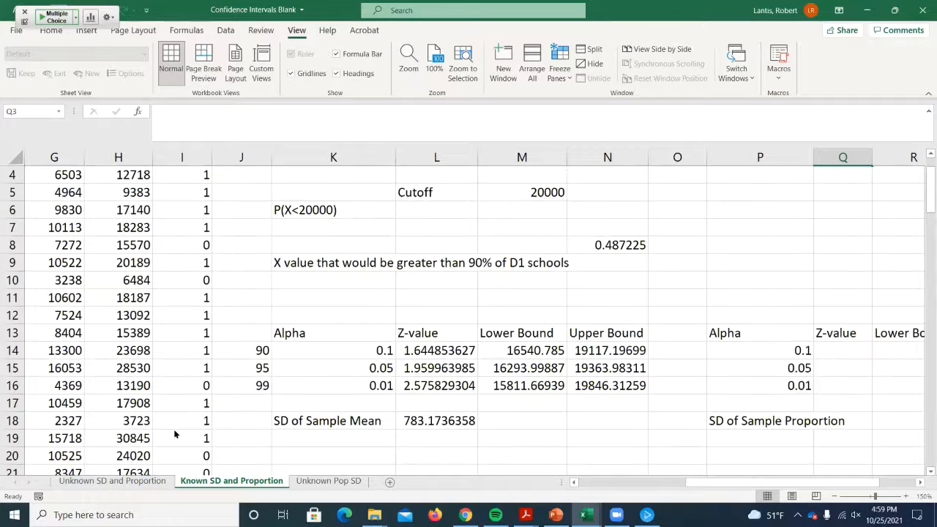
{"action": "scroll", "coordinate": [677, 366], "scroll_direction": "right", "scroll_amount": 2}
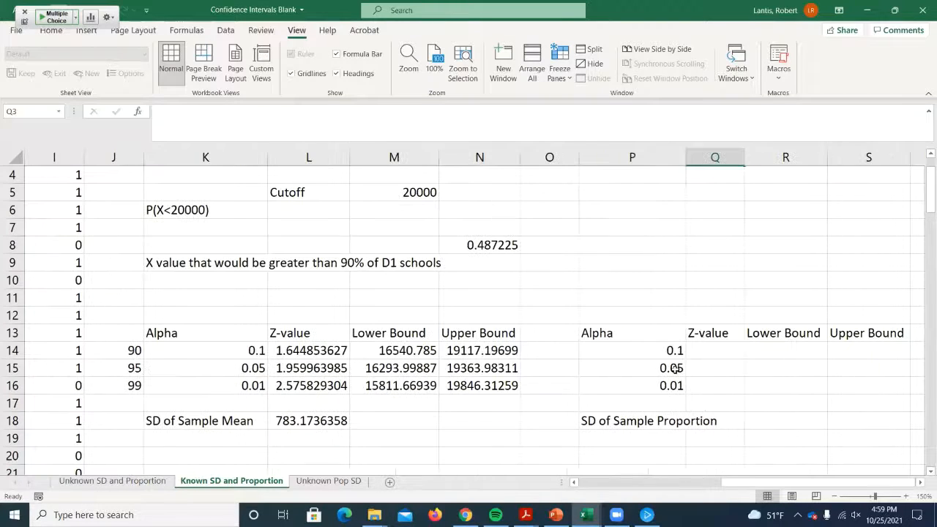
{"action": "left_click", "coordinate": [709, 351]}
{"action": "type", "text": "=no"}
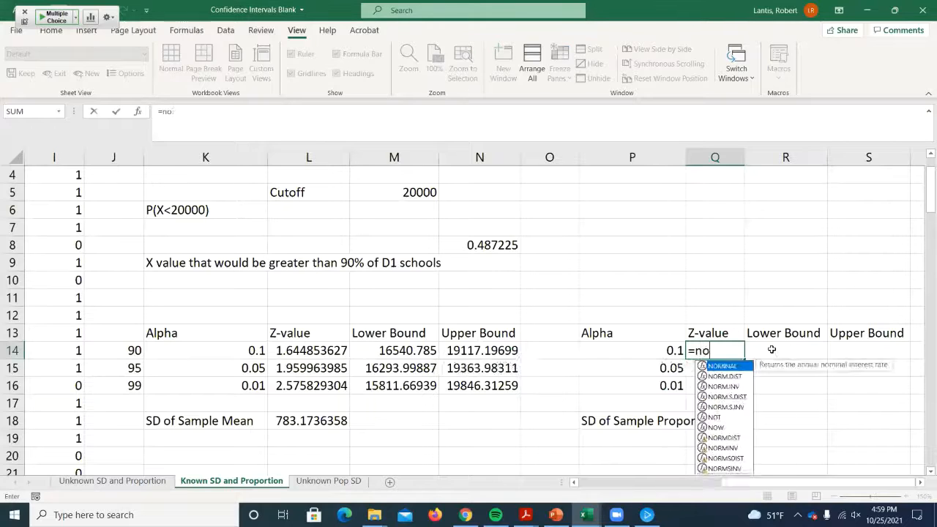
{"action": "type", "text": "rm.s.inv("}
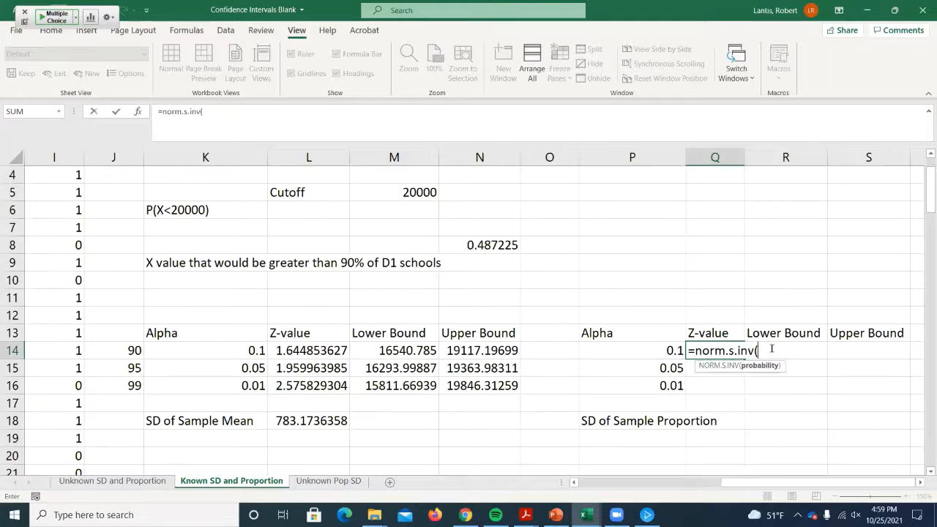
{"action": "left_click", "coordinate": [631, 350]}
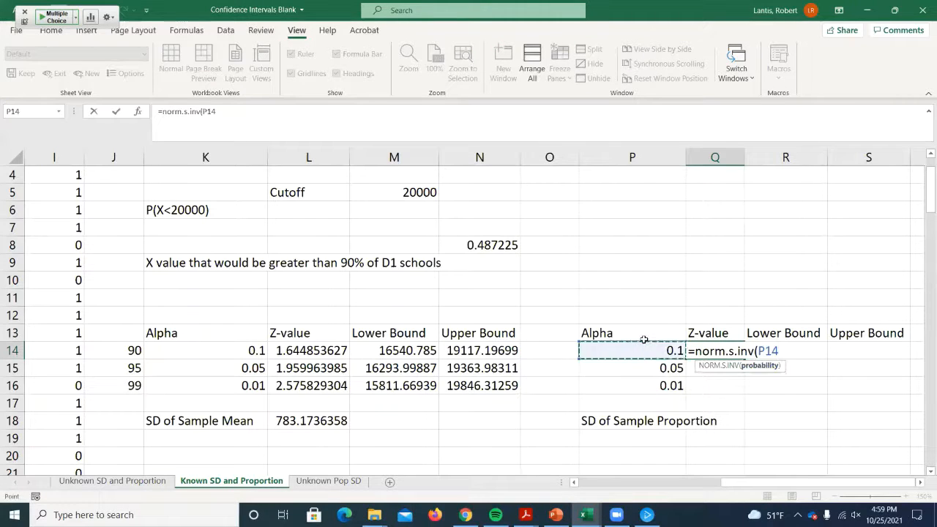
{"action": "type", "text": "/2)"}
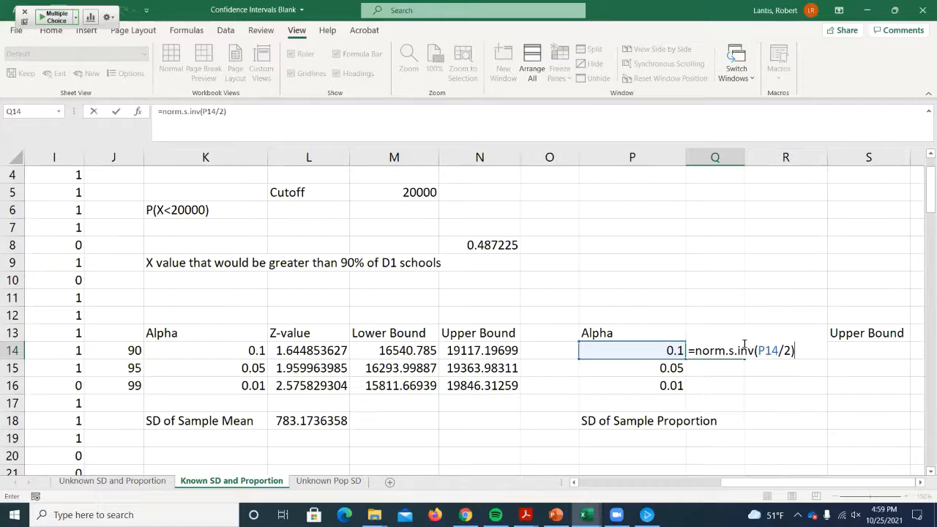
- Wrap the z-value formula in Q14 in ABS, as =ABS(NORM.S.INV(P14/2)), and fill it down to Q16
{"action": "left_click", "coordinate": [695, 350]}
{"action": "type", "text": "abs("}
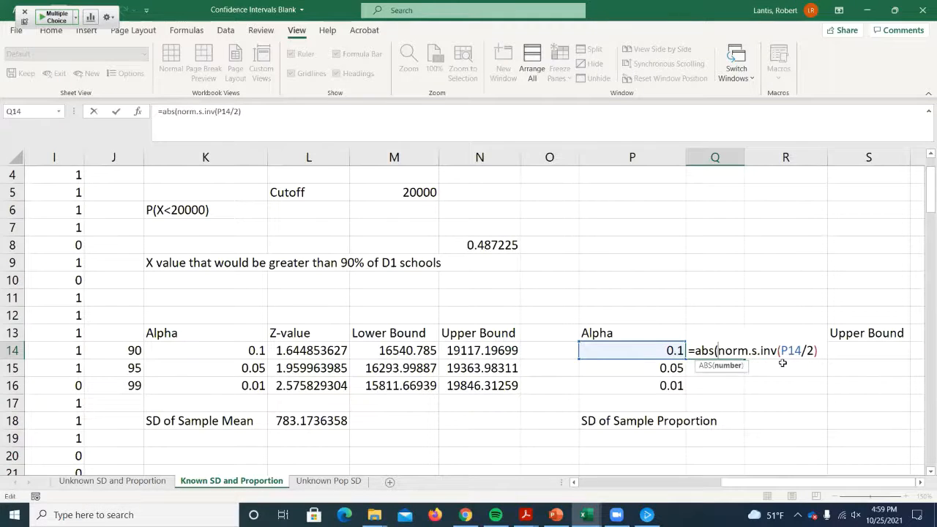
{"action": "left_click", "coordinate": [826, 350]}
{"action": "key", "text": "BackSpace"}
{"action": "key", "text": "BackSpace"}
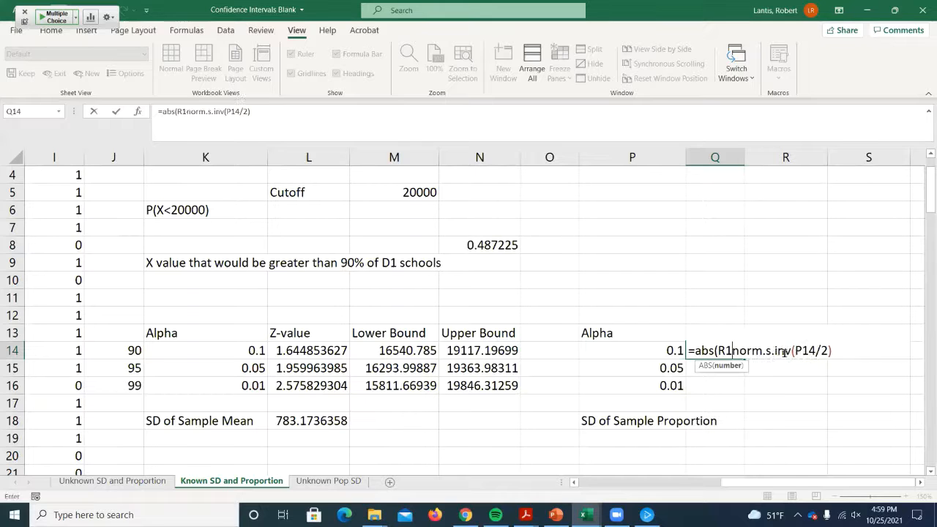
{"action": "key", "text": "BackSpace"}
{"action": "left_click", "coordinate": [856, 352]}
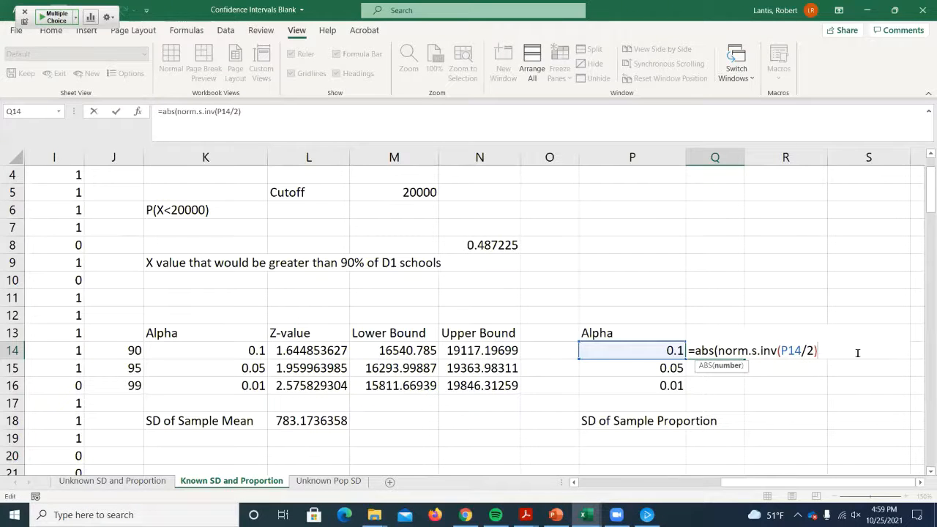
{"action": "type", "text": ")"}
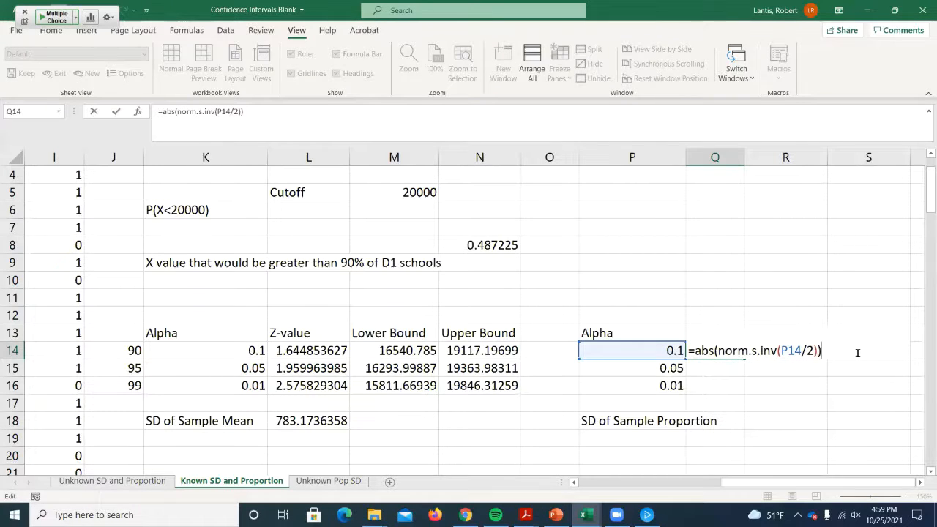
{"action": "key", "text": "Return"}
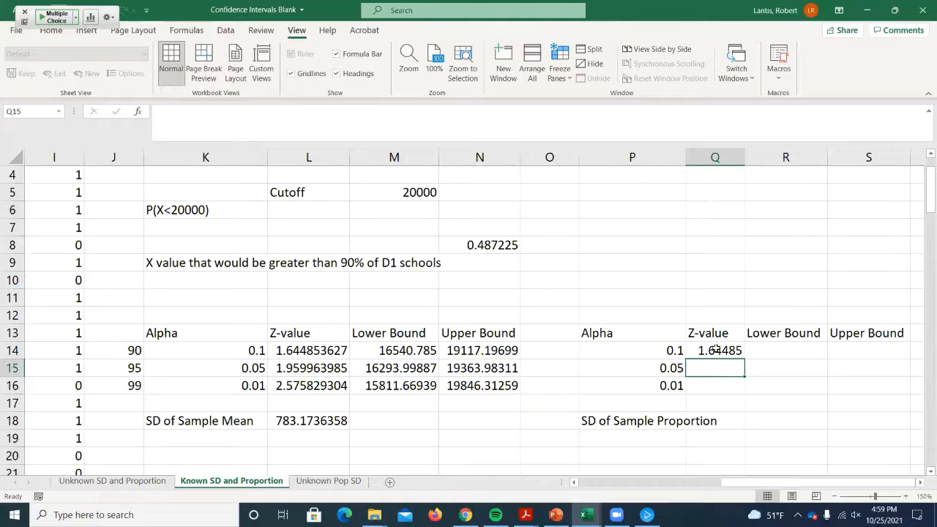
{"action": "left_click", "coordinate": [716, 350]}
{"action": "left_click_drag", "start_coordinate": [743, 358], "coordinate": [736, 397]}
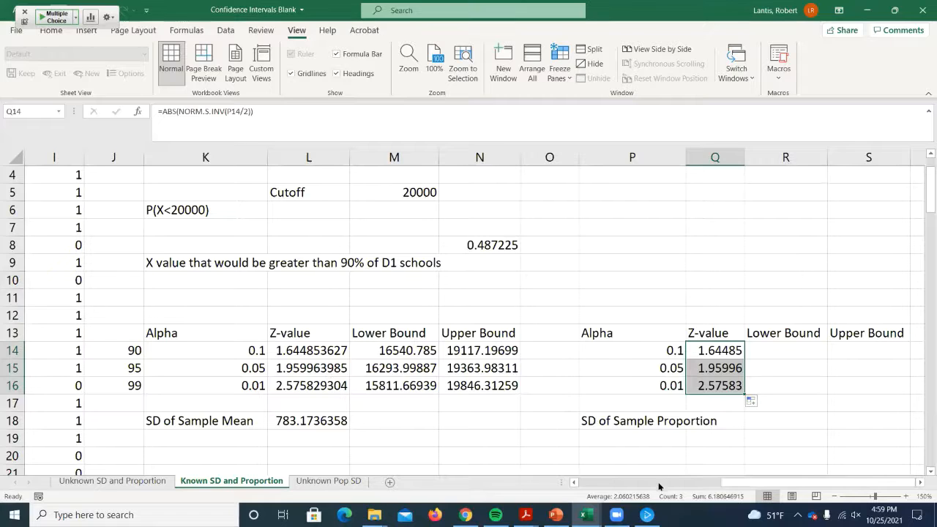
- Calculate the SD of the sample proportion in R18 with =SQRT(Q1*(1-Q1)/Q2)
{"action": "left_click", "coordinate": [804, 426]}
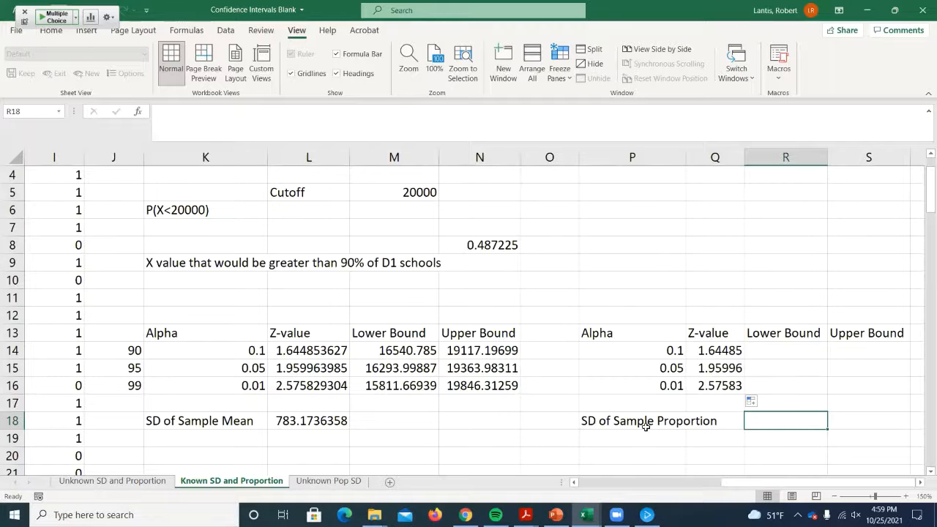
{"action": "type", "text": "=sqrt("}
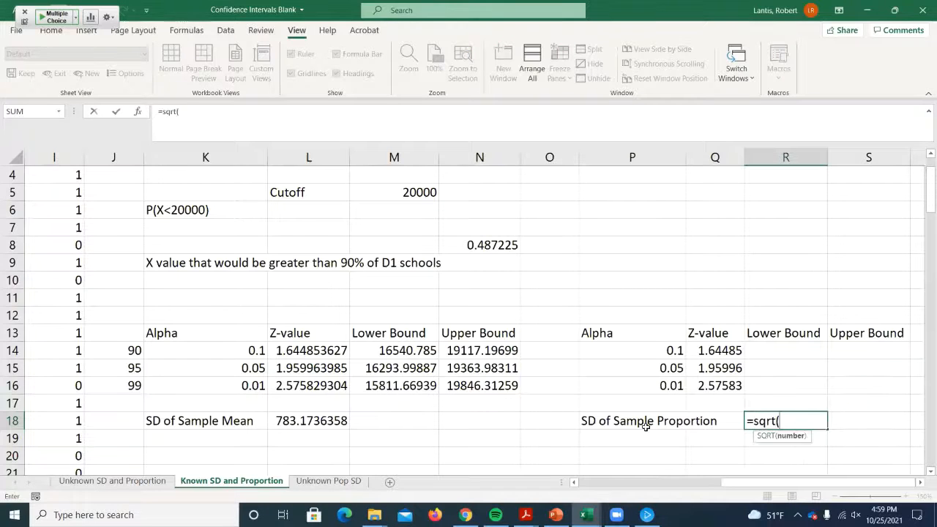
{"action": "scroll", "coordinate": [697, 245], "scroll_direction": "up", "scroll_amount": 1}
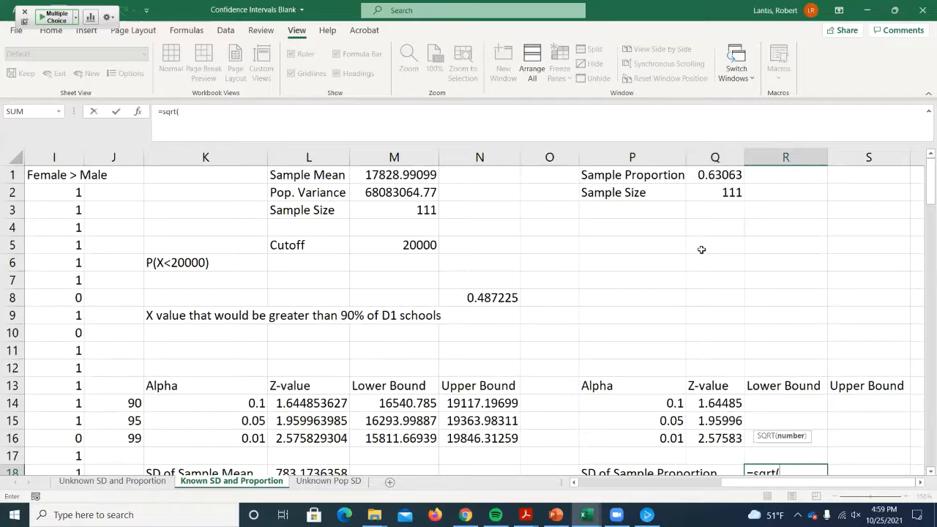
{"action": "left_click", "coordinate": [715, 175]}
{"action": "scroll", "coordinate": [790, 322], "scroll_direction": "down", "scroll_amount": 1}
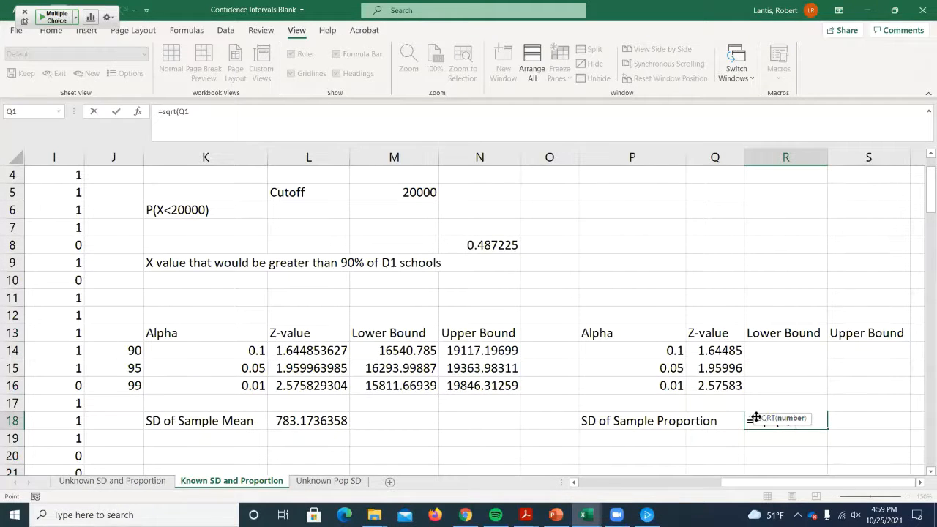
{"action": "left_click_drag", "start_coordinate": [755, 417], "coordinate": [627, 432]}
{"action": "type", "text": "*(1-"}
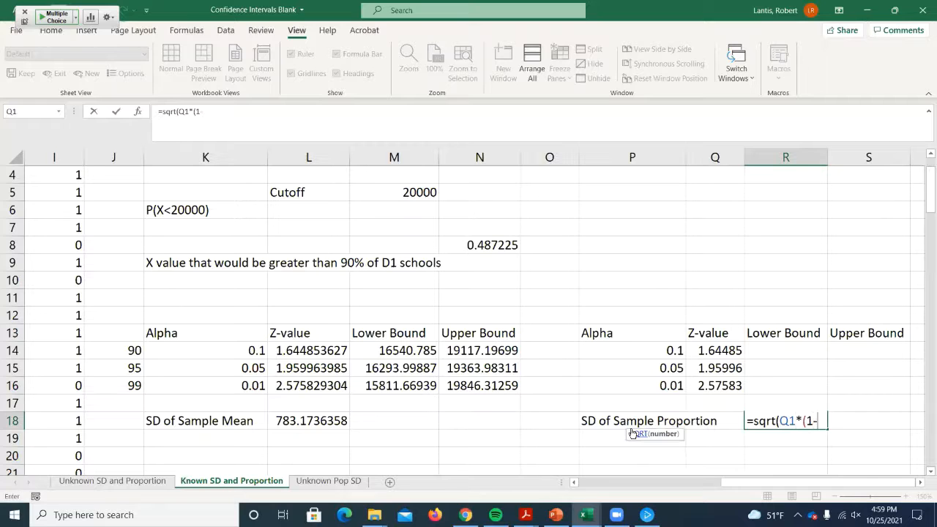
{"action": "scroll", "coordinate": [836, 325], "scroll_direction": "up", "scroll_amount": 1}
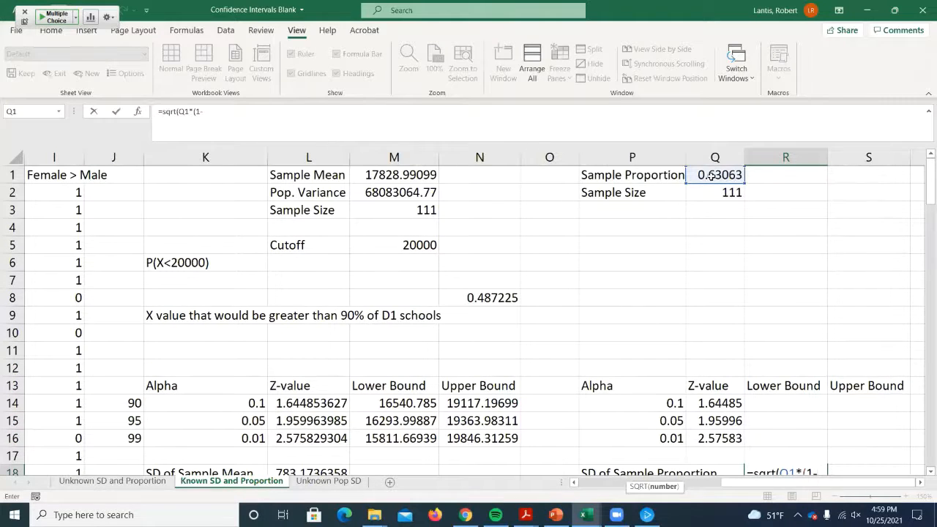
{"action": "left_click", "coordinate": [715, 176]}
{"action": "scroll", "coordinate": [735, 231], "scroll_direction": "down", "scroll_amount": 1}
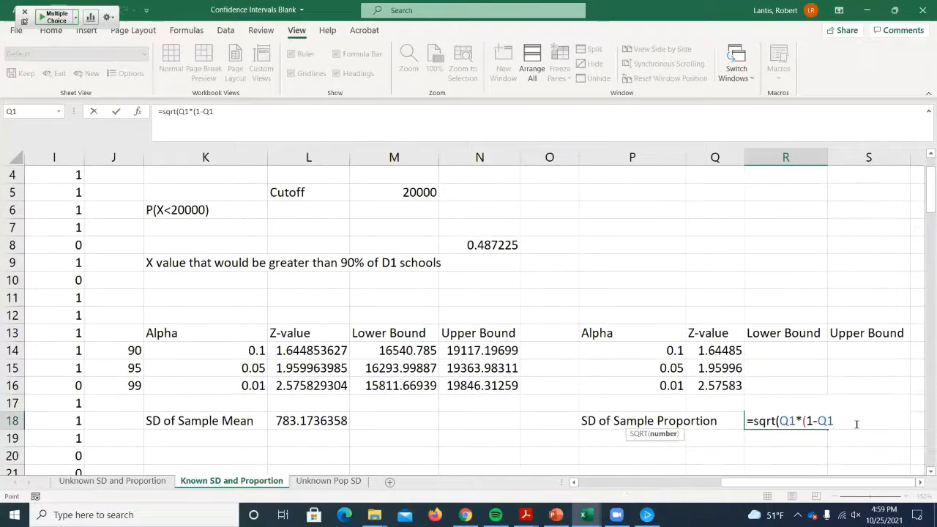
{"action": "type", "text": ")/"}
{"action": "scroll", "coordinate": [796, 404], "scroll_direction": "up", "scroll_amount": 1}
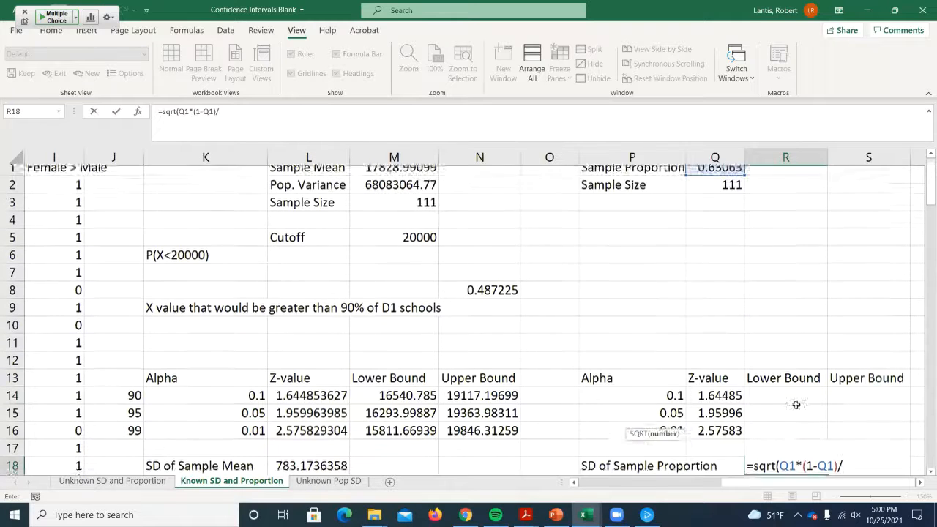
{"action": "left_click", "coordinate": [717, 190]}
{"action": "scroll", "coordinate": [870, 432], "scroll_direction": "down", "scroll_amount": 1}
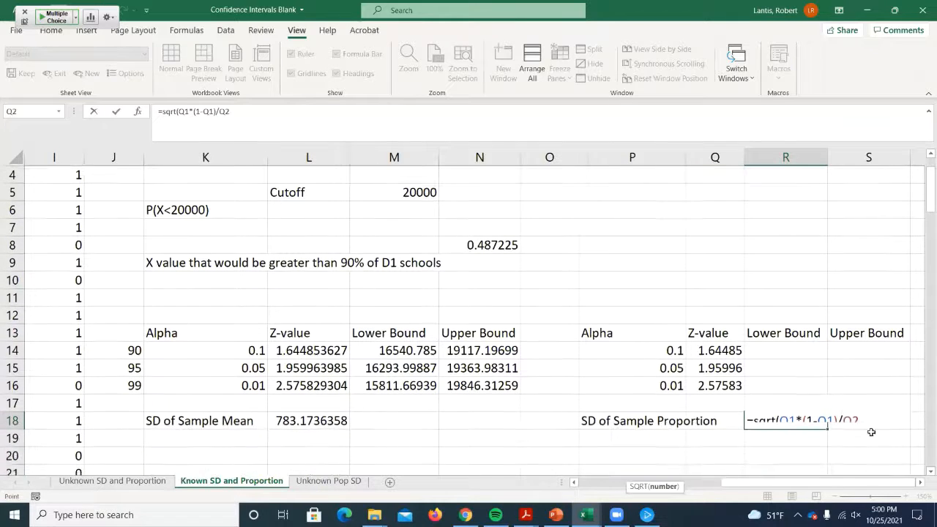
{"action": "type", "text": ")"}
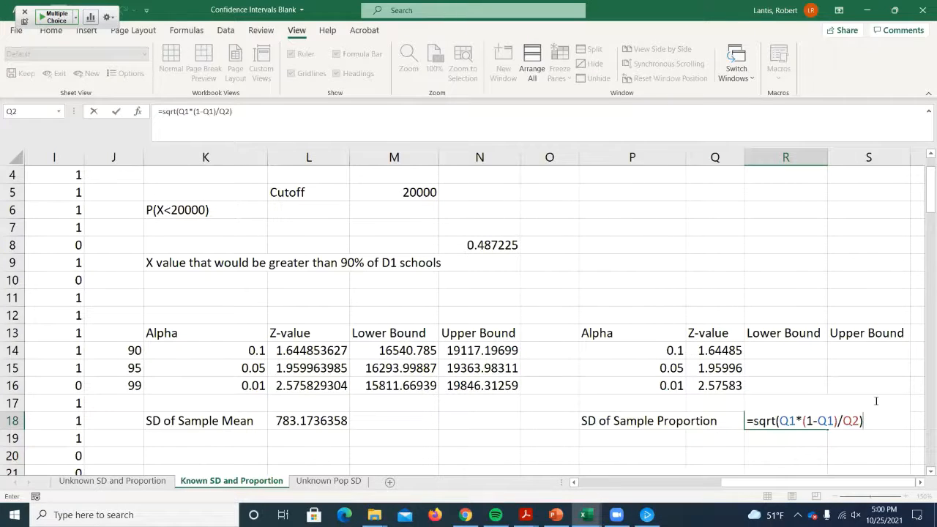
{"action": "key", "text": "Return"}
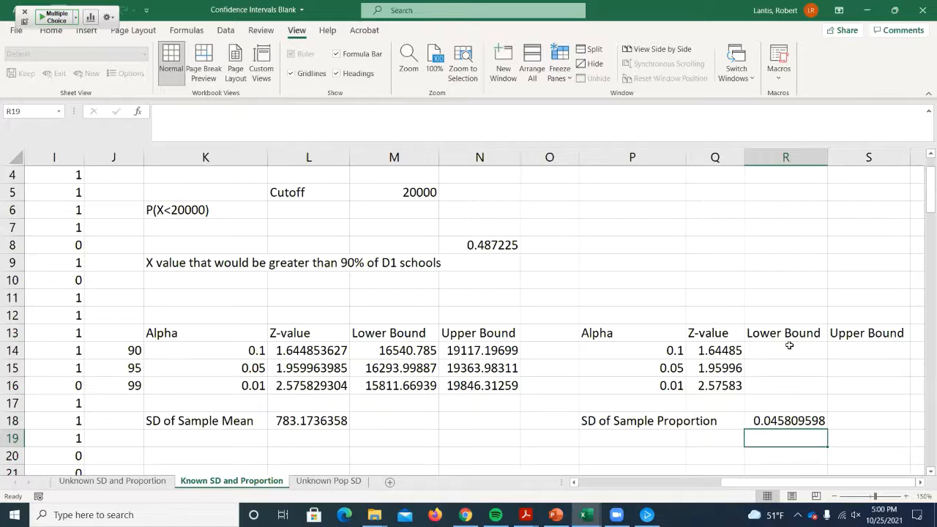
- Write the lower bound formula =Q1-Q14*R18 in R14, using the sample proportion, z-value and SD
{"action": "left_click", "coordinate": [789, 350]}
{"action": "type", "text": "=1"}
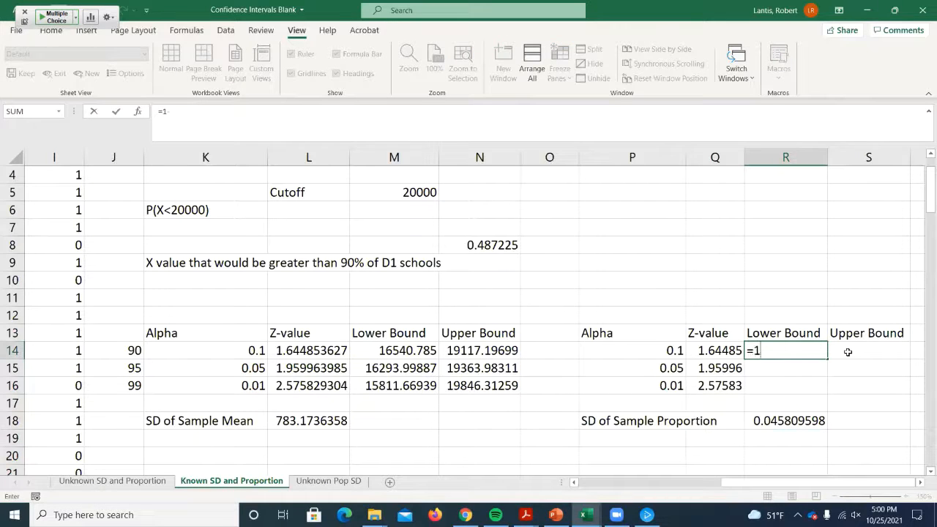
{"action": "key", "text": "BackSpace"}
{"action": "scroll", "coordinate": [842, 344], "scroll_direction": "up", "scroll_amount": 1}
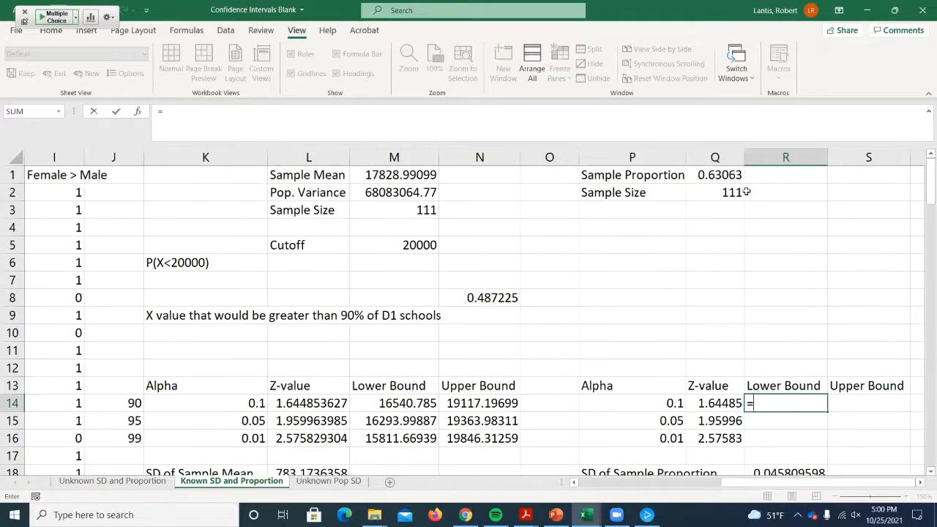
{"action": "left_click", "coordinate": [723, 177]}
{"action": "scroll", "coordinate": [801, 380], "scroll_direction": "down", "scroll_amount": 1}
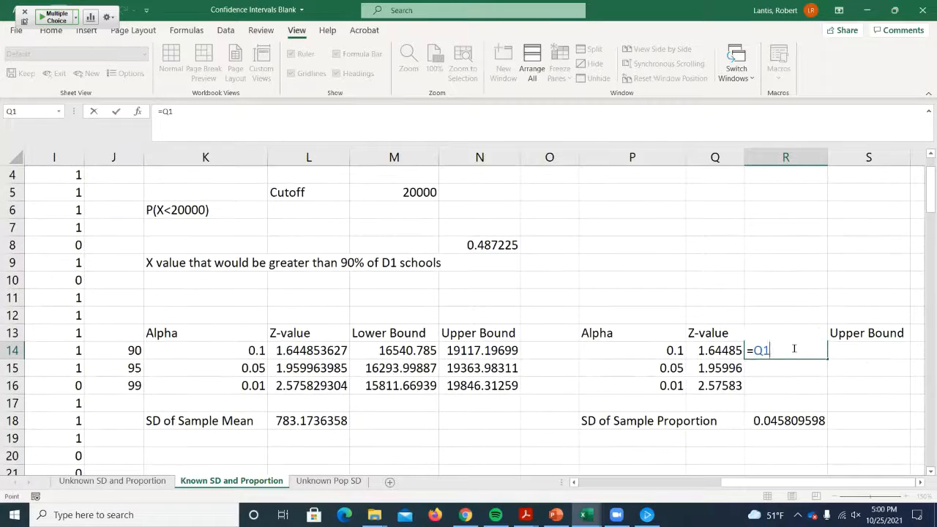
{"action": "type", "text": "-"}
{"action": "left_click", "coordinate": [721, 351]}
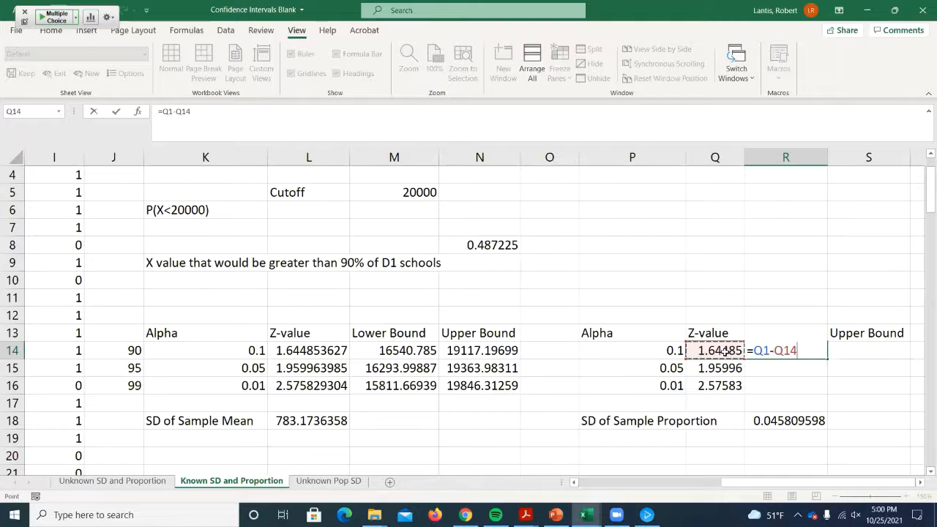
{"action": "type", "text": "*"}
{"action": "left_click", "coordinate": [776, 416]}
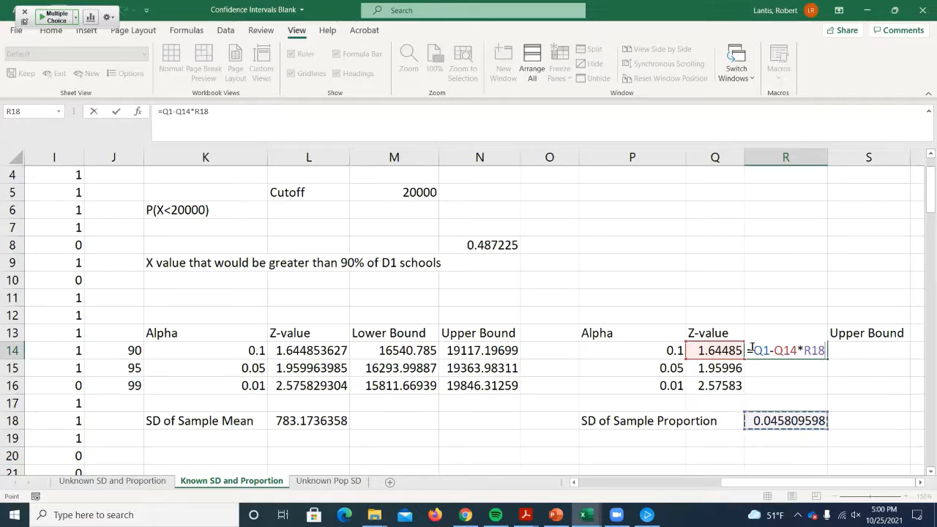
- Make the Q1 and R18 references in R14 absolute, as =$Q$1-Q14*$R$18, and fill the lower bound down to R16
{"action": "left_click_drag", "start_coordinate": [754, 352], "coordinate": [839, 349]}
{"action": "key", "text": "F4"}
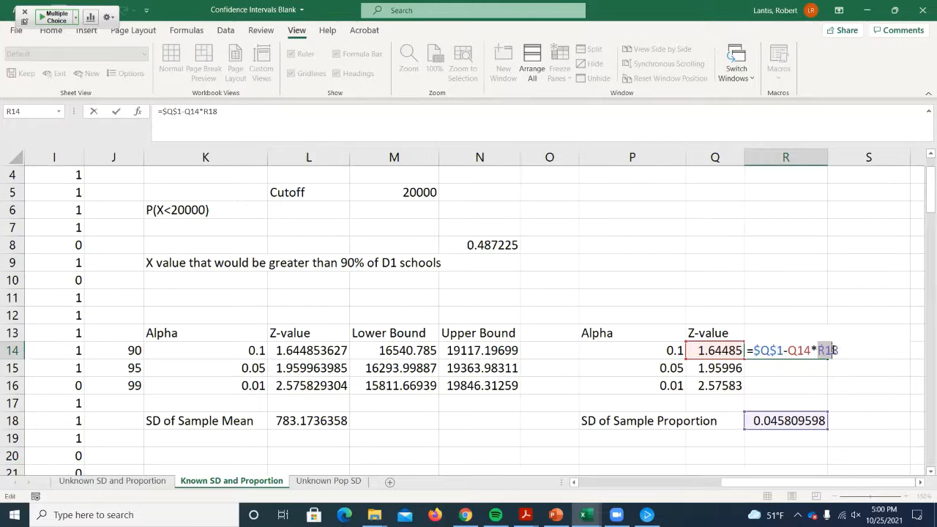
{"action": "key", "text": "F4"}
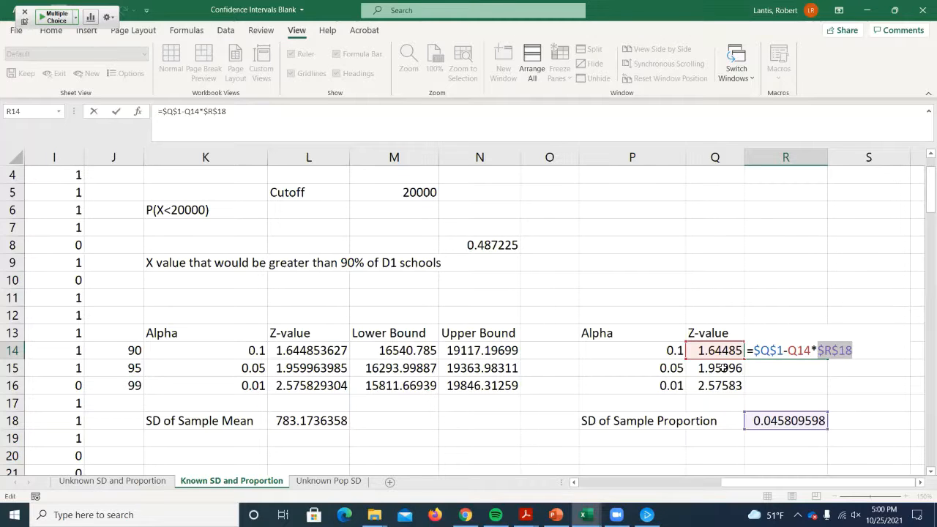
{"action": "key", "text": "Return"}
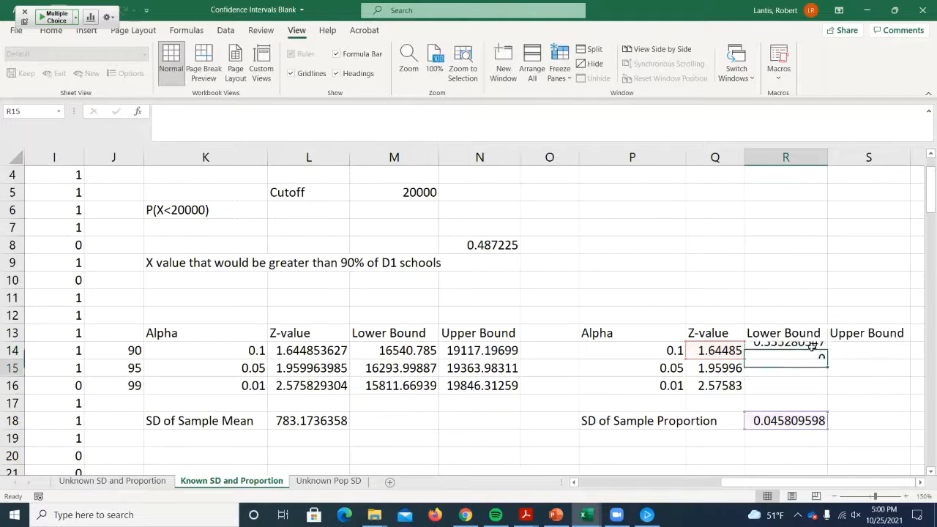
{"action": "left_click", "coordinate": [778, 351]}
{"action": "left_click_drag", "start_coordinate": [828, 359], "coordinate": [827, 392]}
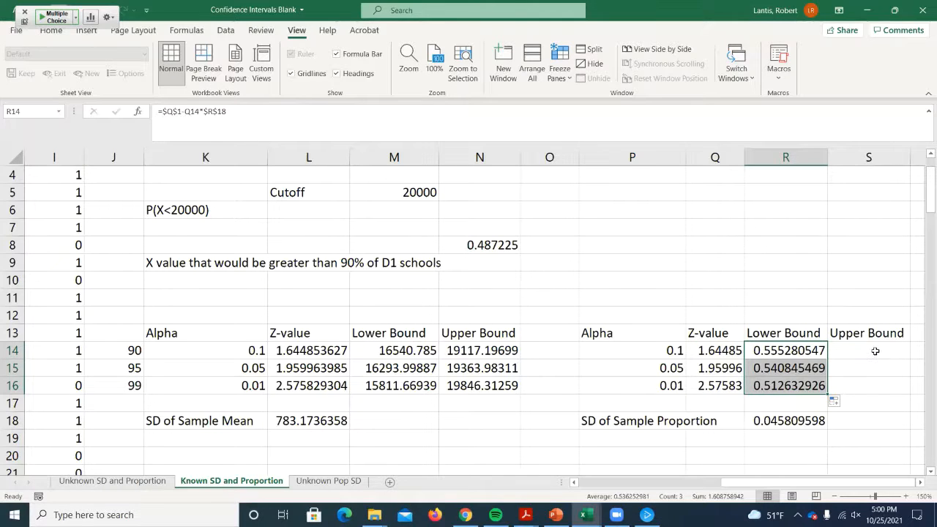
- Copy the lower bound formula text from R14 into S14 under Upper Bound, keeping its cell references the same
{"action": "double_click", "coordinate": [802, 351]}
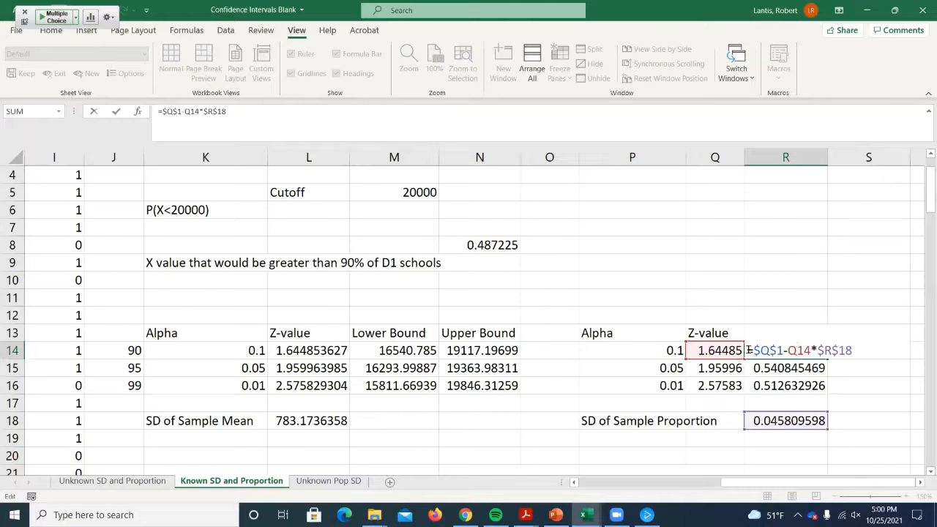
{"action": "left_click_drag", "start_coordinate": [751, 351], "coordinate": [856, 349]}
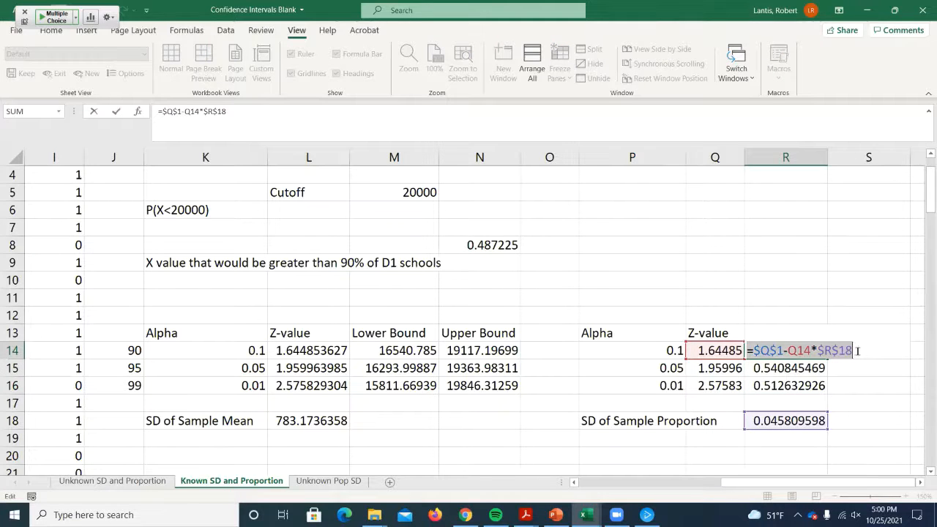
{"action": "right_click", "coordinate": [779, 352]}
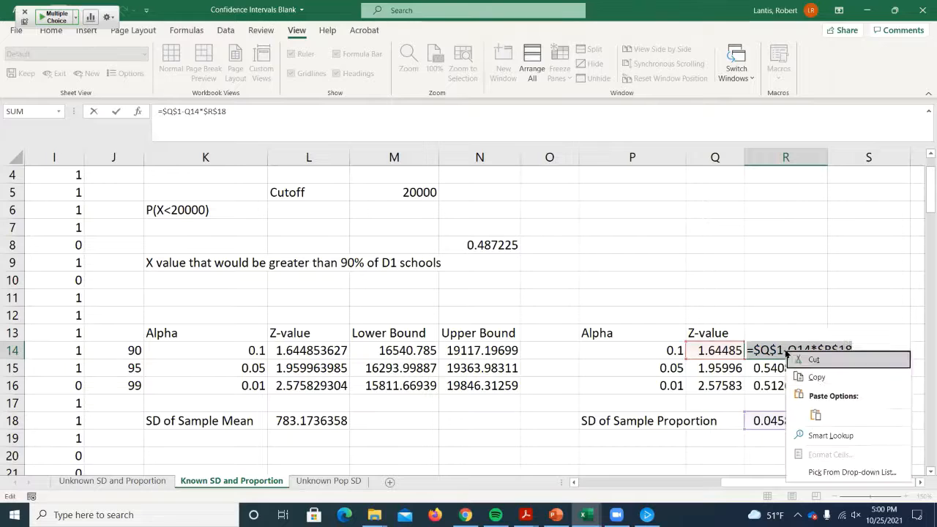
{"action": "left_click", "coordinate": [817, 376]}
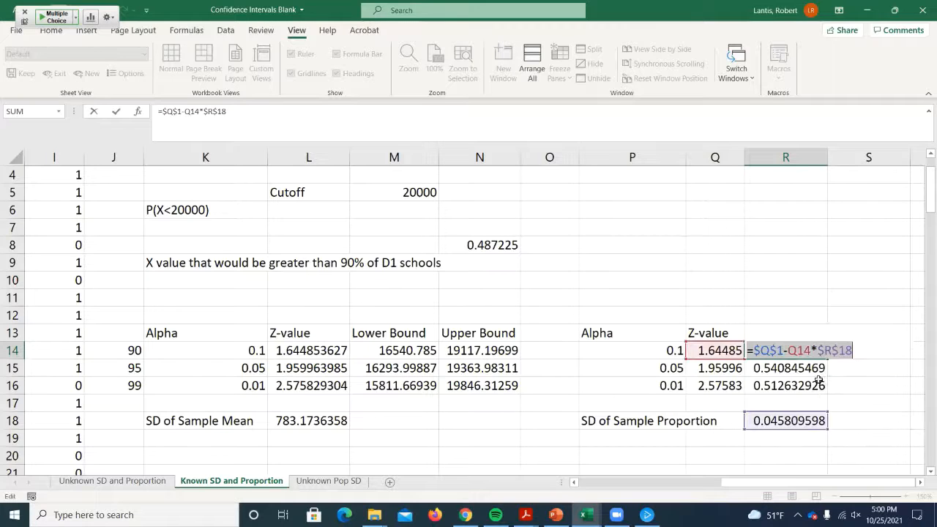
{"action": "key", "text": "Return"}
{"action": "left_click", "coordinate": [843, 350]}
{"action": "right_click", "coordinate": [843, 350]}
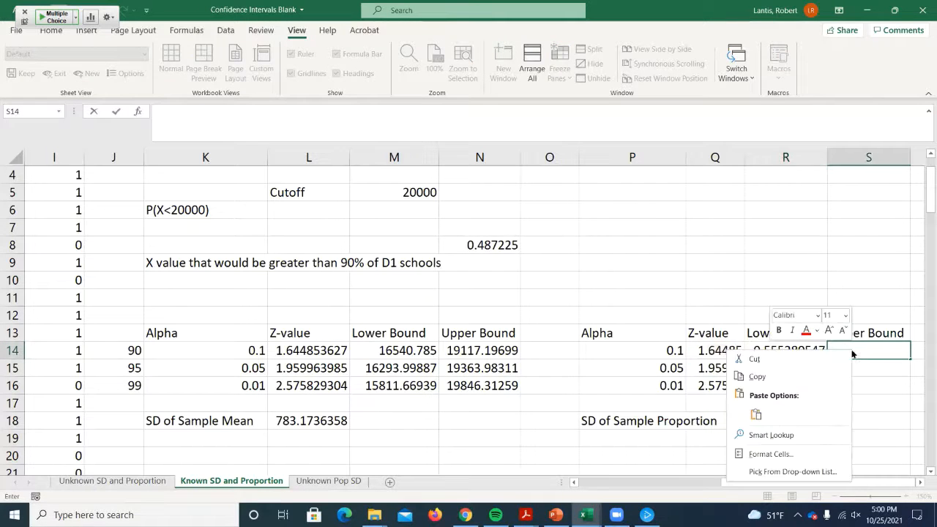
{"action": "left_click", "coordinate": [754, 414]}
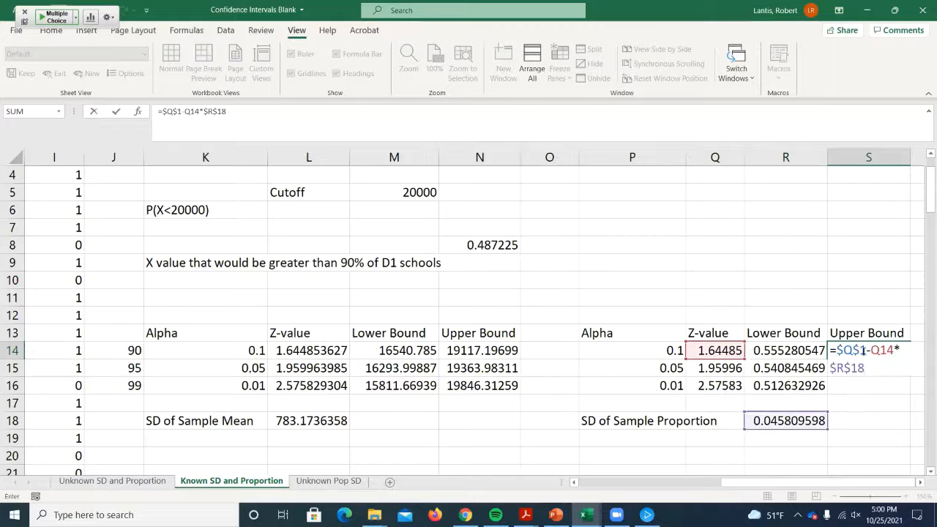
- Change the upper bound formula in S14 to =$Q$1+Q14*$R$18 and fill it down to S16
{"action": "left_click", "coordinate": [914, 481]}
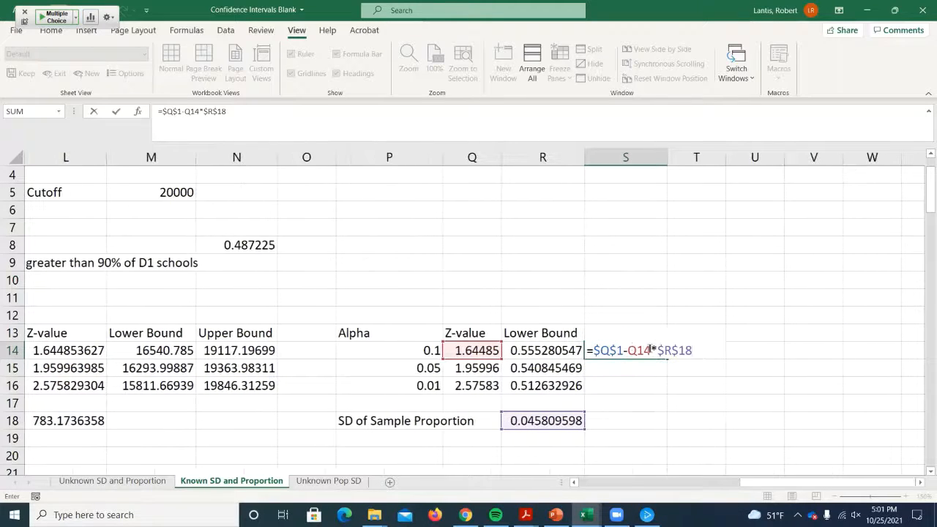
{"action": "left_click", "coordinate": [629, 350]}
{"action": "key", "text": "BackSpace"}
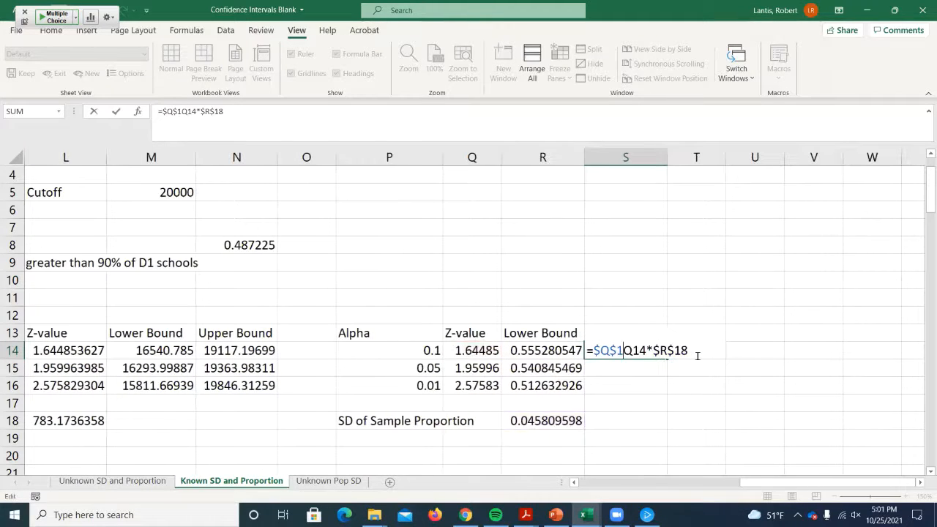
{"action": "type", "text": "+"}
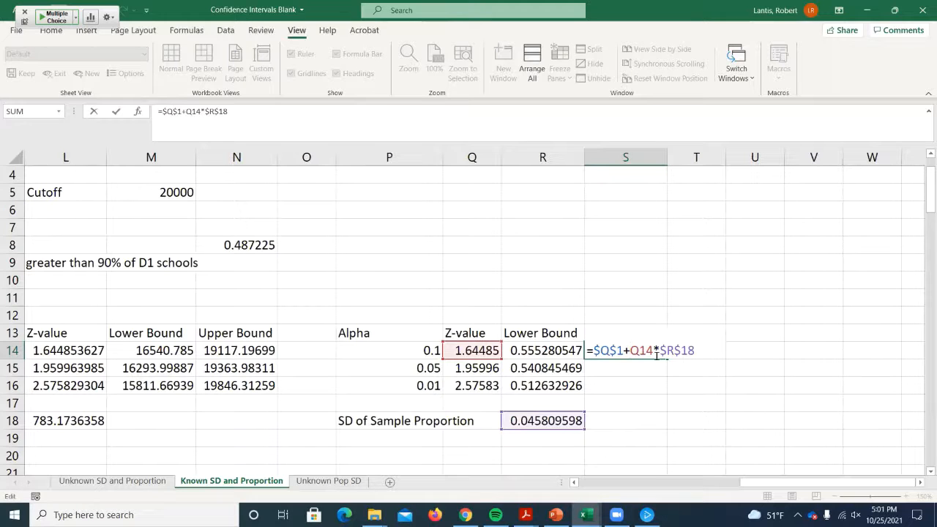
{"action": "key", "text": "Return"}
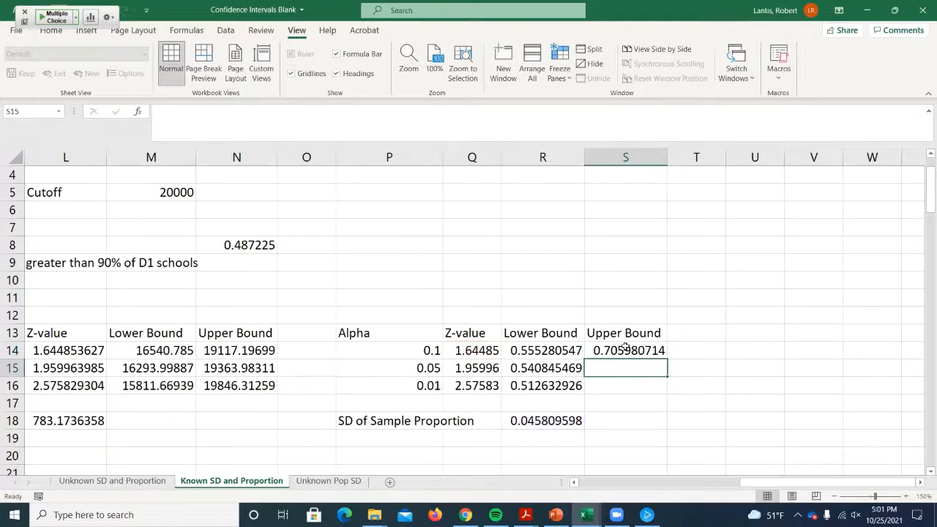
{"action": "left_click", "coordinate": [628, 350]}
{"action": "left_click_drag", "start_coordinate": [666, 359], "coordinate": [662, 388]}
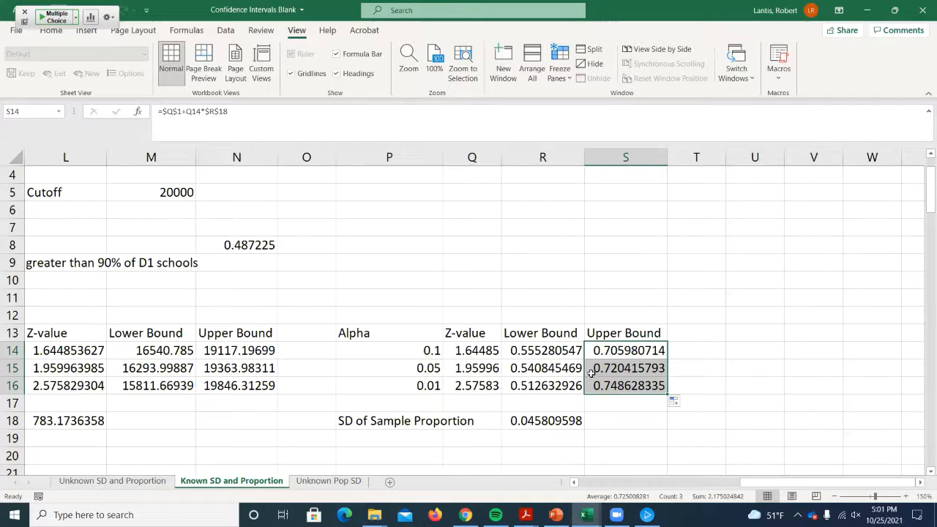
- Review the sample proportion formula in Q1 alongside the finished lower and upper bounds
{"action": "scroll", "coordinate": [584, 367], "scroll_direction": "up", "scroll_amount": 1}
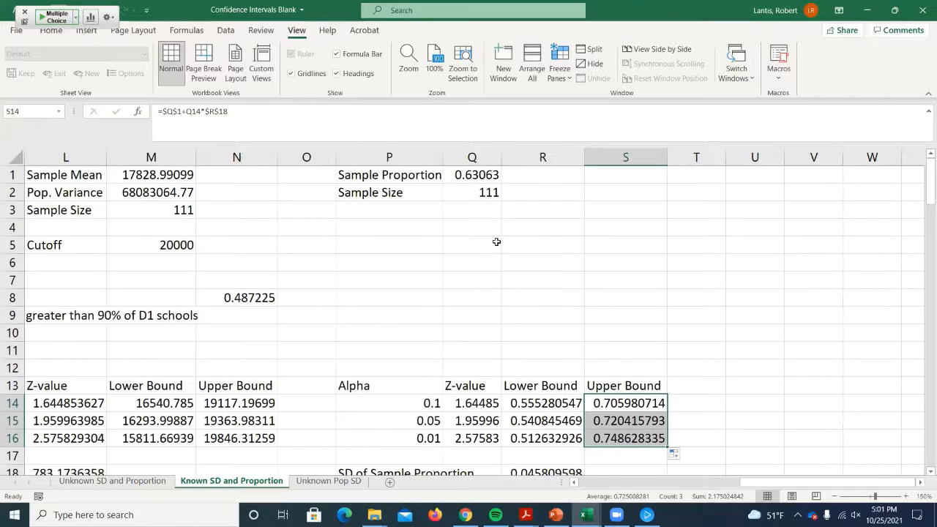
{"action": "left_click", "coordinate": [472, 175]}
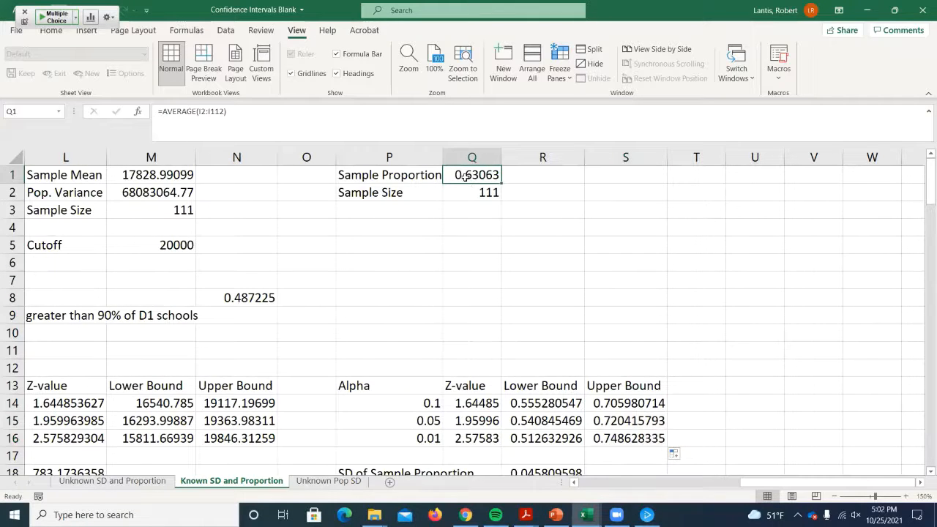
{"action": "scroll", "coordinate": [467, 187], "scroll_direction": "down", "scroll_amount": 1}
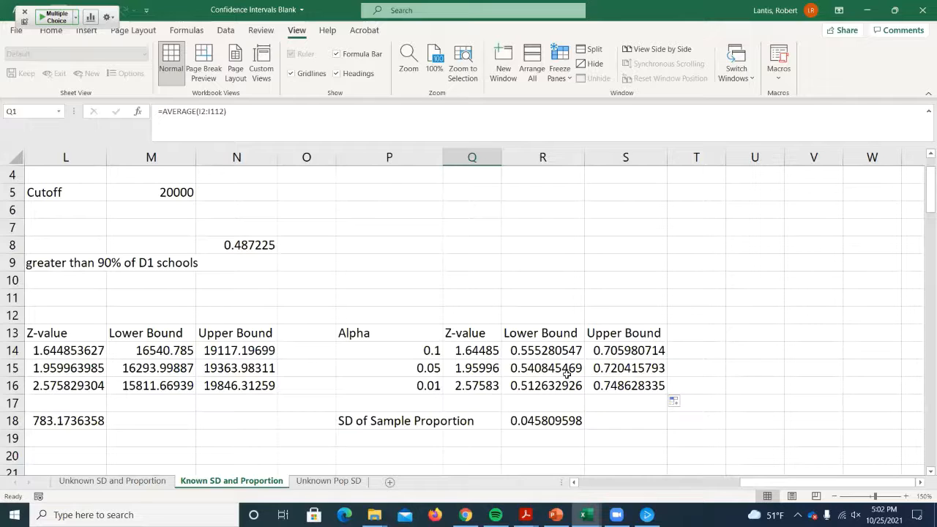
- Switch to the CI-Grade Data workbook and widen column A to fit the Student ID header
{"action": "left_click", "coordinate": [866, 10]}
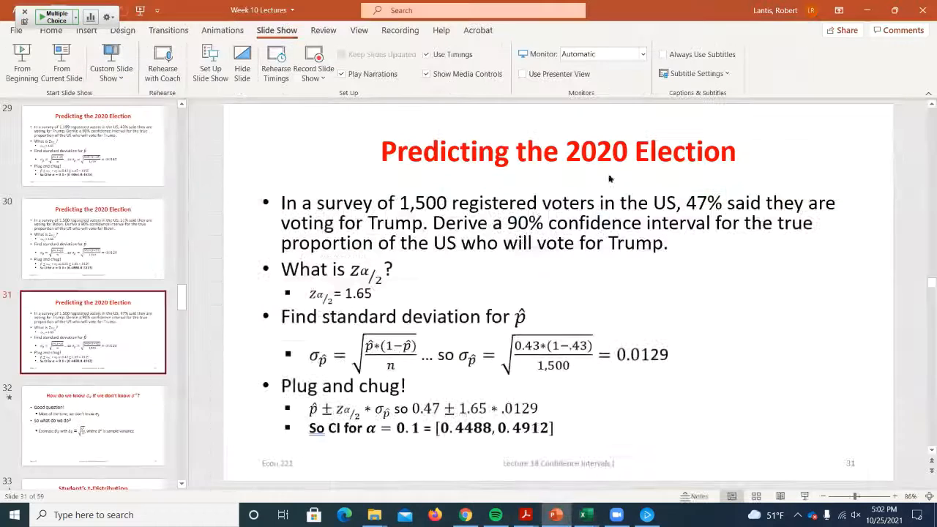
{"action": "mouse_move", "coordinate": [584, 514]}
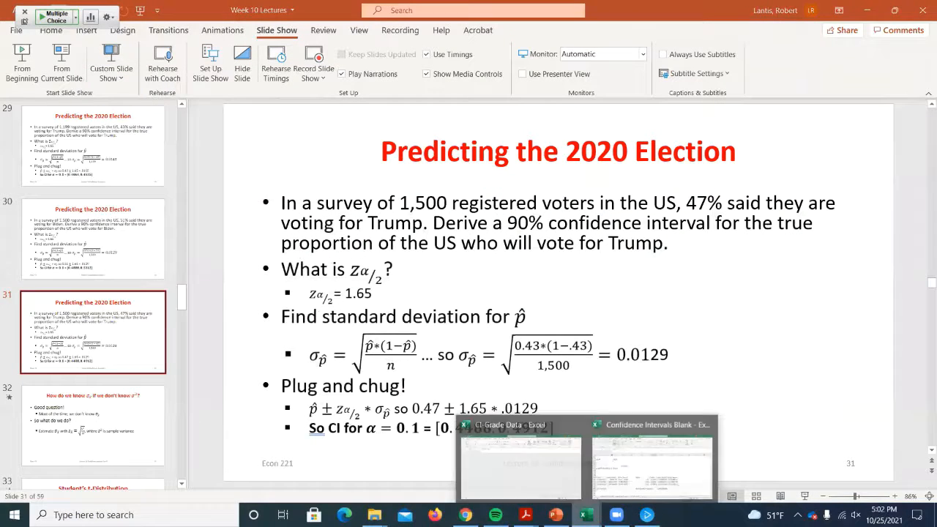
{"action": "left_click", "coordinate": [521, 457]}
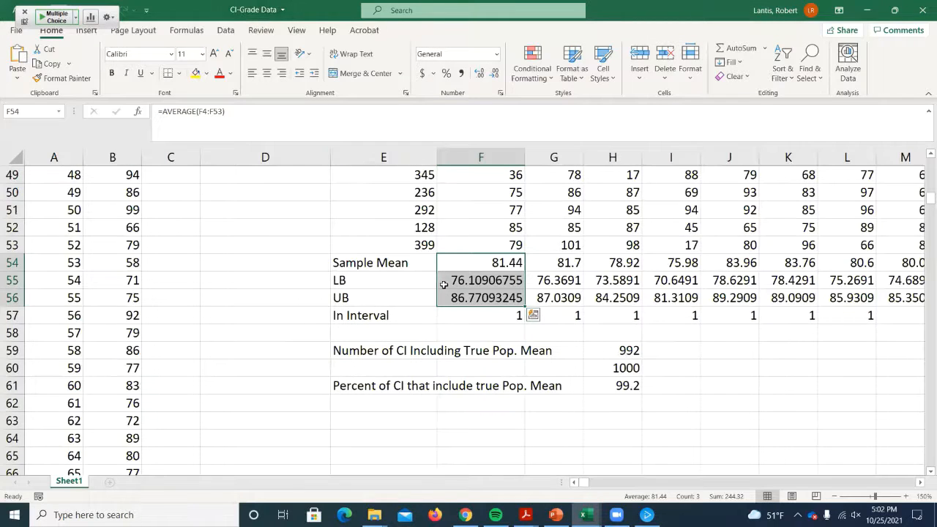
{"action": "scroll", "coordinate": [442, 279], "scroll_direction": "up", "scroll_amount": 16}
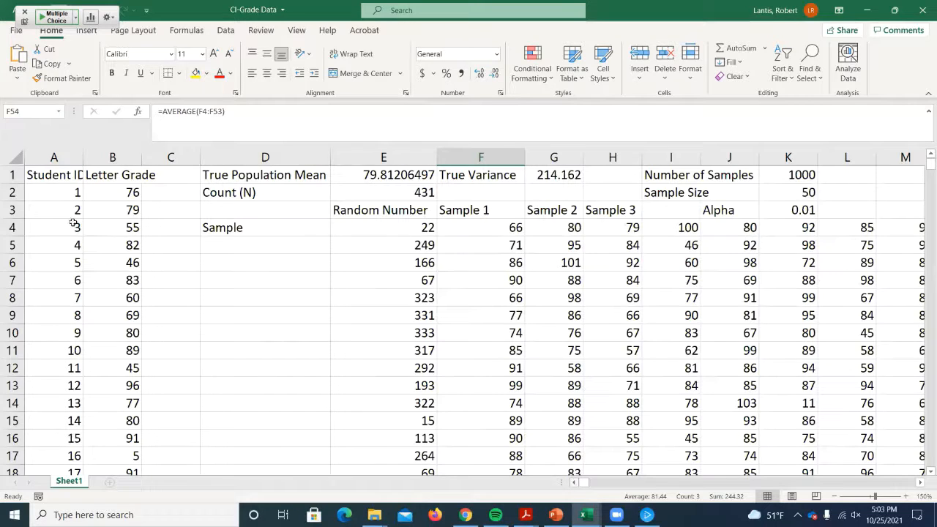
{"action": "left_click_drag", "start_coordinate": [83, 157], "coordinate": [98, 156]}
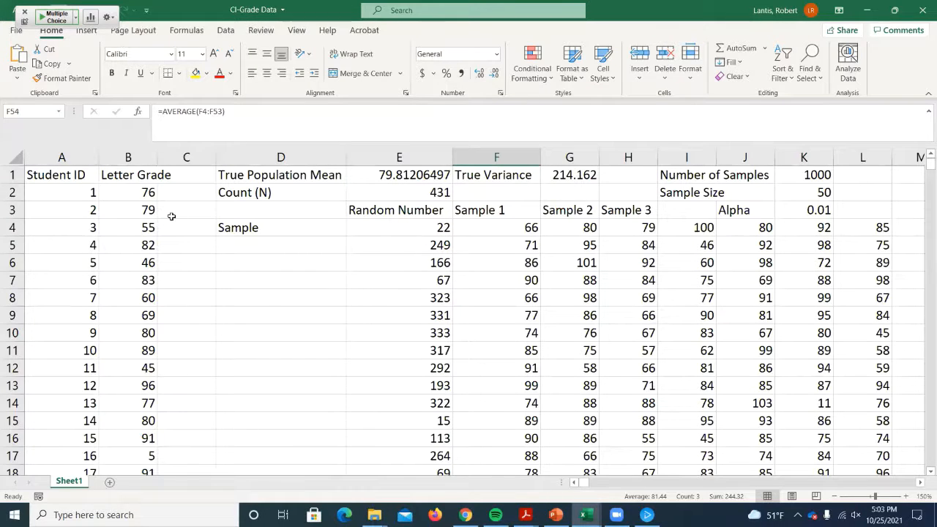
- Inspect the formulas behind the true population mean in E1, the true variance in G1 and the count in E2
{"action": "left_click", "coordinate": [381, 174]}
{"action": "double_click", "coordinate": [382, 174]}
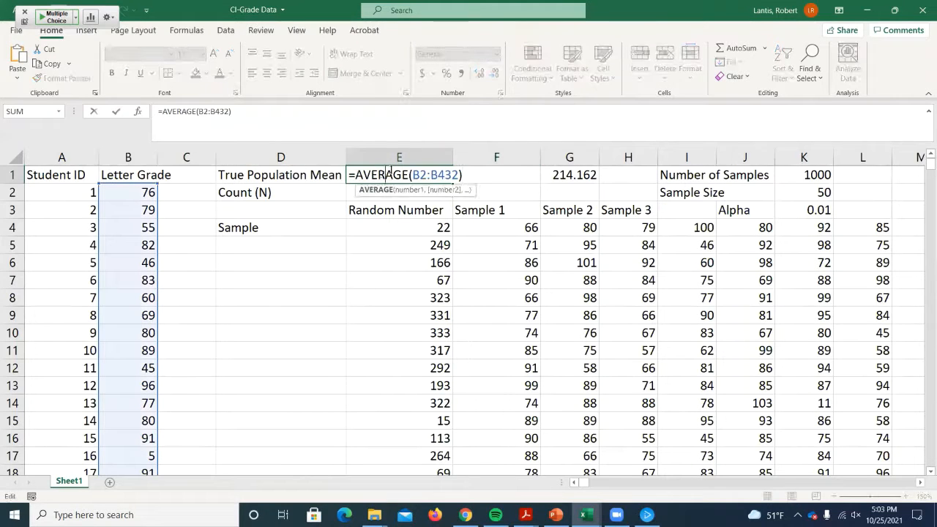
{"action": "key", "text": "Return"}
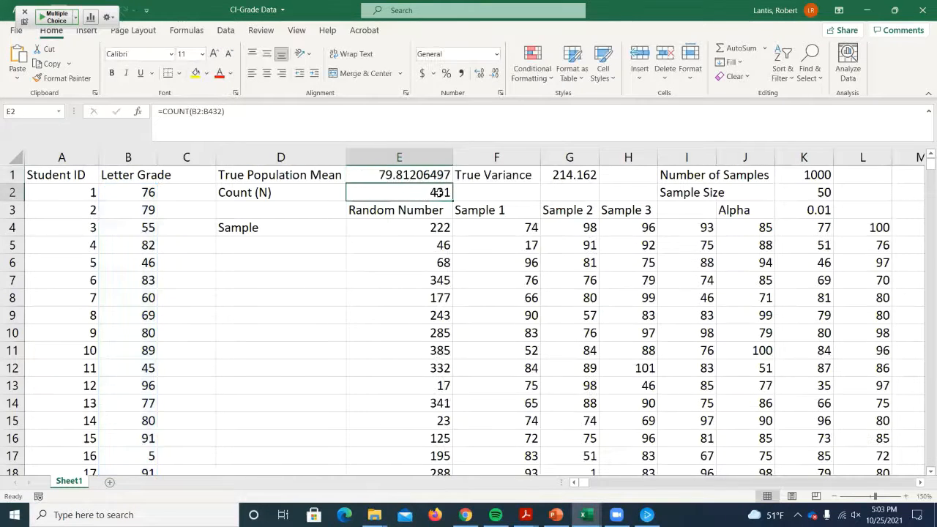
{"action": "left_click", "coordinate": [568, 172]}
{"action": "double_click", "coordinate": [570, 174]}
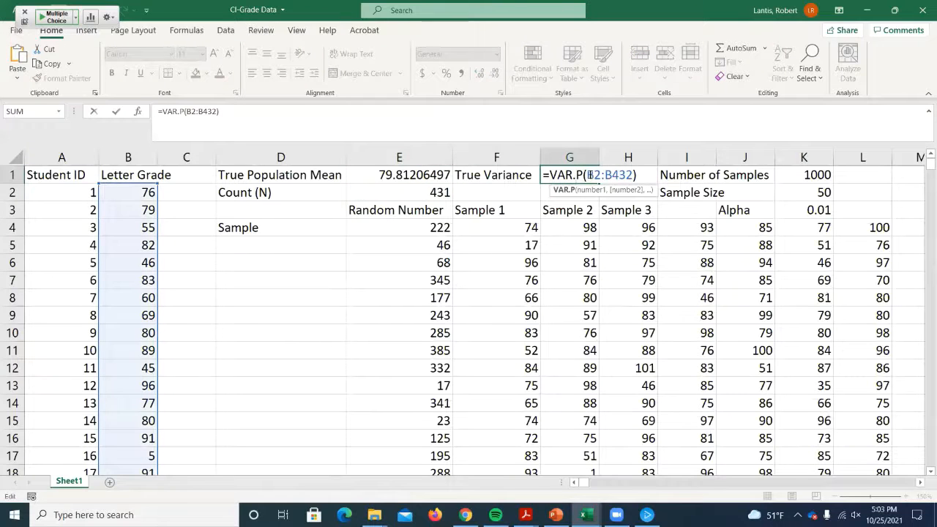
{"action": "key", "text": "Return"}
{"action": "left_click", "coordinate": [378, 193]}
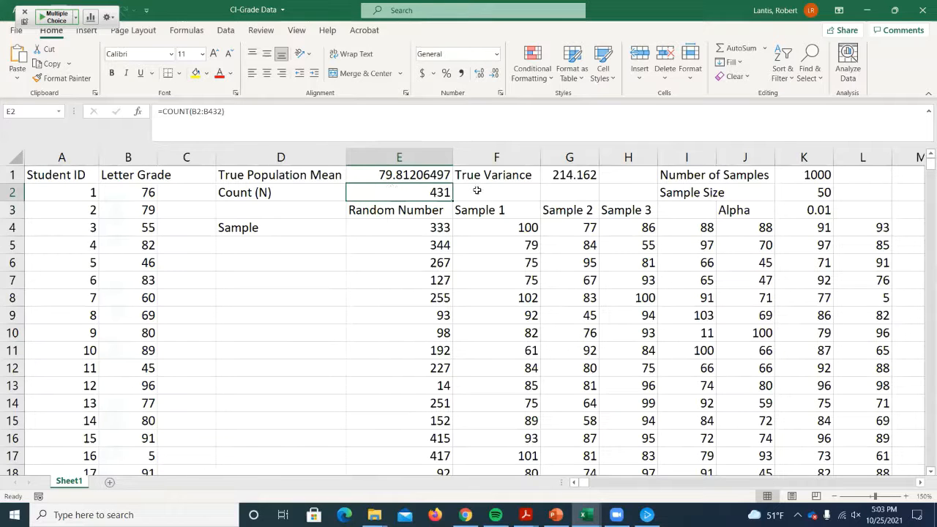
- Inspect the random number formula in E4 and compare its range with the student IDs in column A
{"action": "double_click", "coordinate": [404, 229]}
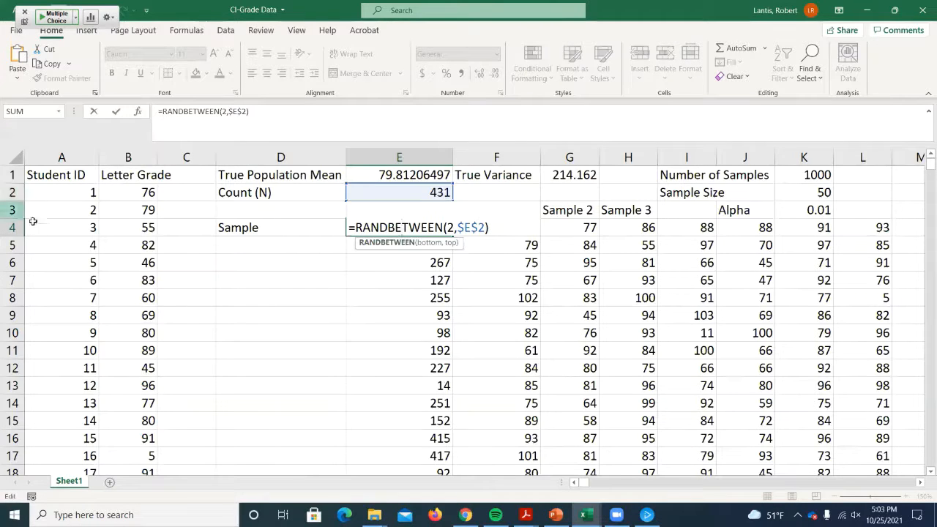
{"action": "scroll", "coordinate": [33, 221], "scroll_direction": "down", "scroll_amount": 20}
{"action": "scroll", "coordinate": [73, 311], "scroll_direction": "up", "scroll_amount": 15}
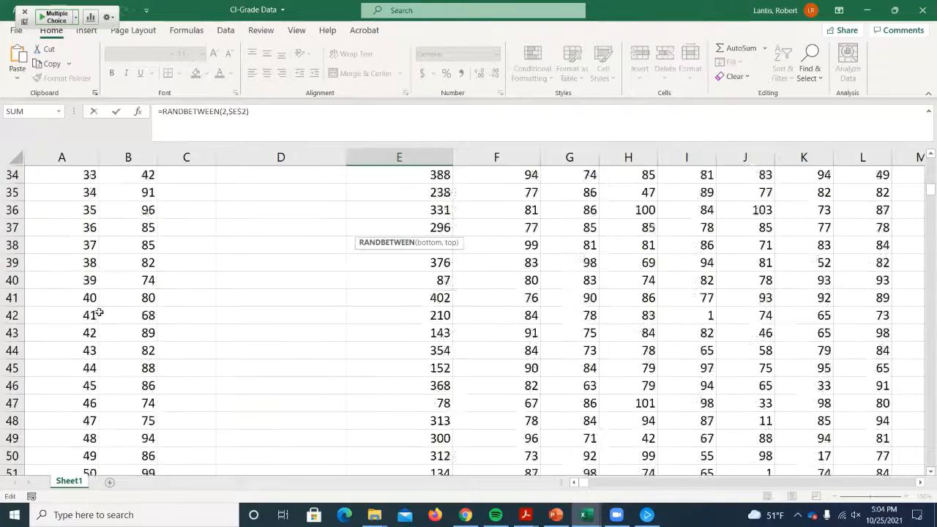
{"action": "scroll", "coordinate": [99, 313], "scroll_direction": "up", "scroll_amount": 11}
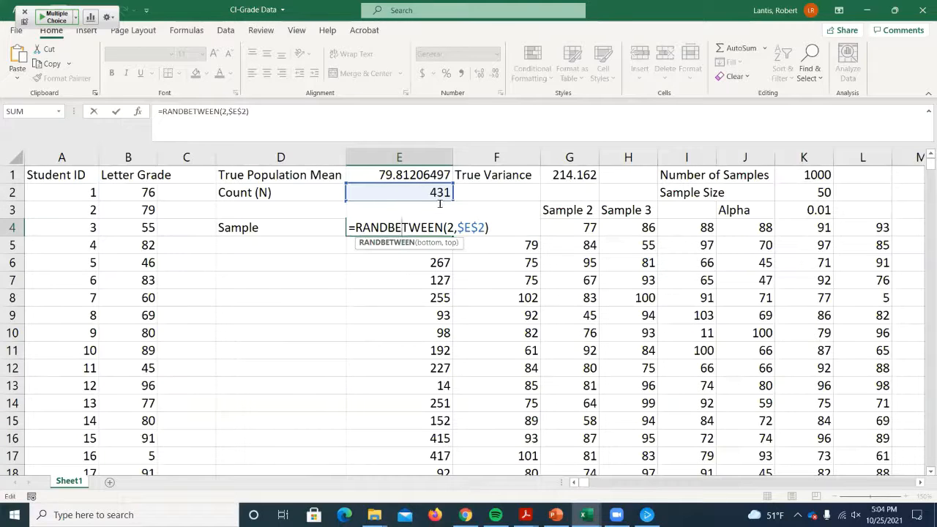
{"action": "key", "text": "Return"}
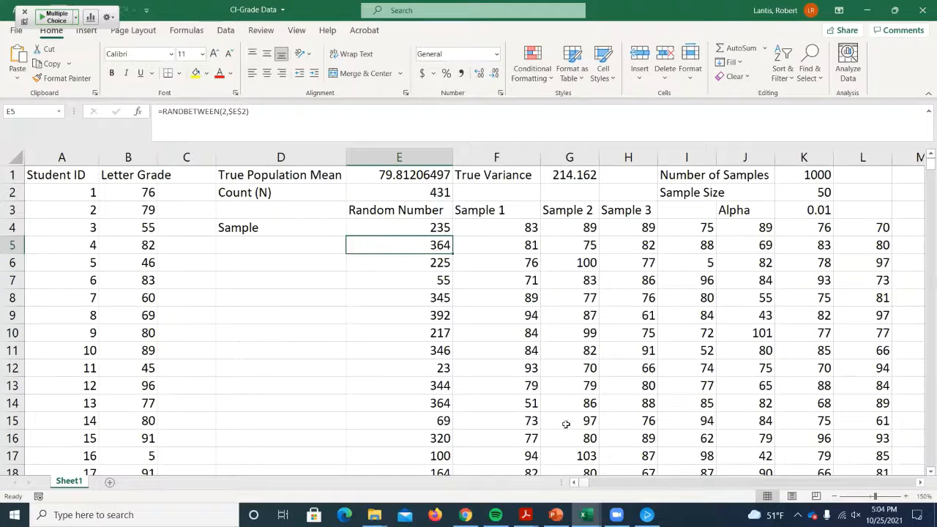
- Look across the sample columns to the last ones and inspect the random grade lookup formula in ALO7
{"action": "left_click_drag", "start_coordinate": [584, 485], "coordinate": [596, 485]}
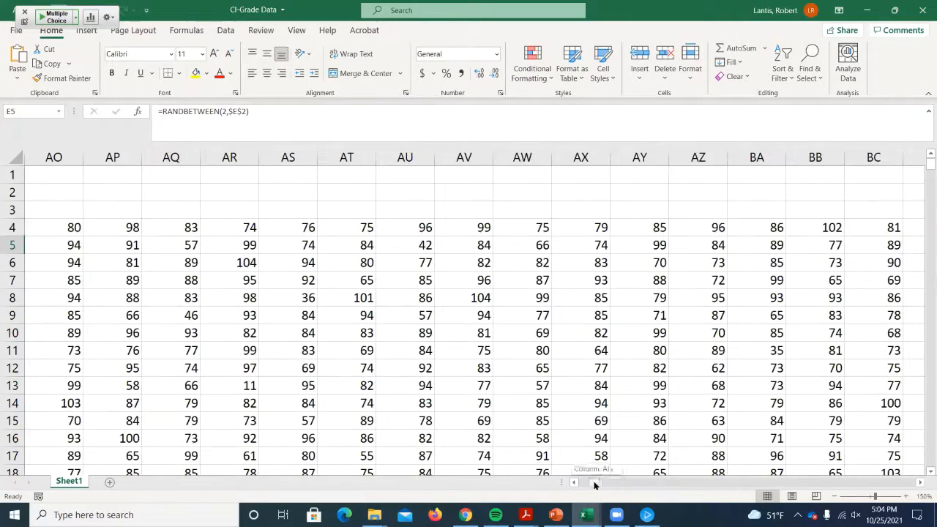
{"action": "left_click_drag", "start_coordinate": [596, 485], "coordinate": [582, 485]}
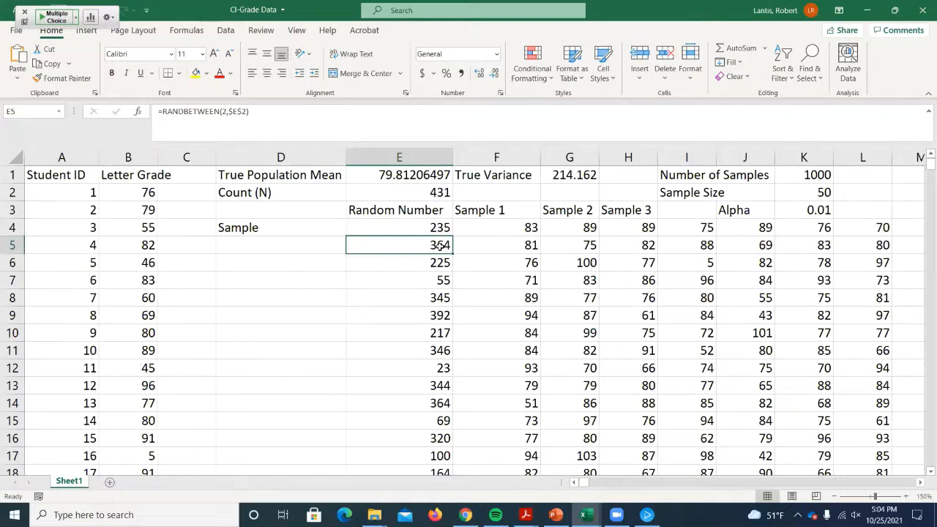
{"action": "left_click", "coordinate": [650, 282]}
{"action": "key", "text": "ctrl+Right"}
{"action": "double_click", "coordinate": [324, 281]}
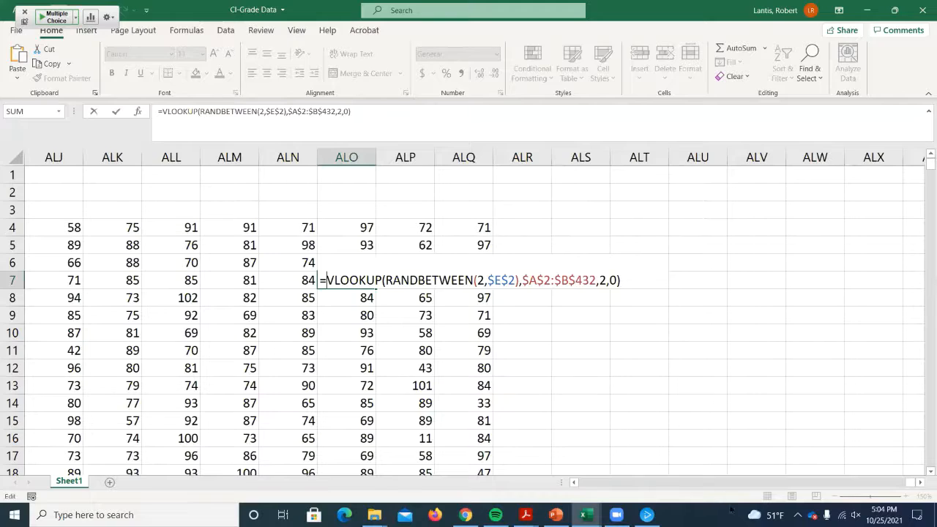
{"action": "key", "text": "Return"}
{"action": "left_click_drag", "start_coordinate": [904, 482], "coordinate": [579, 483]}
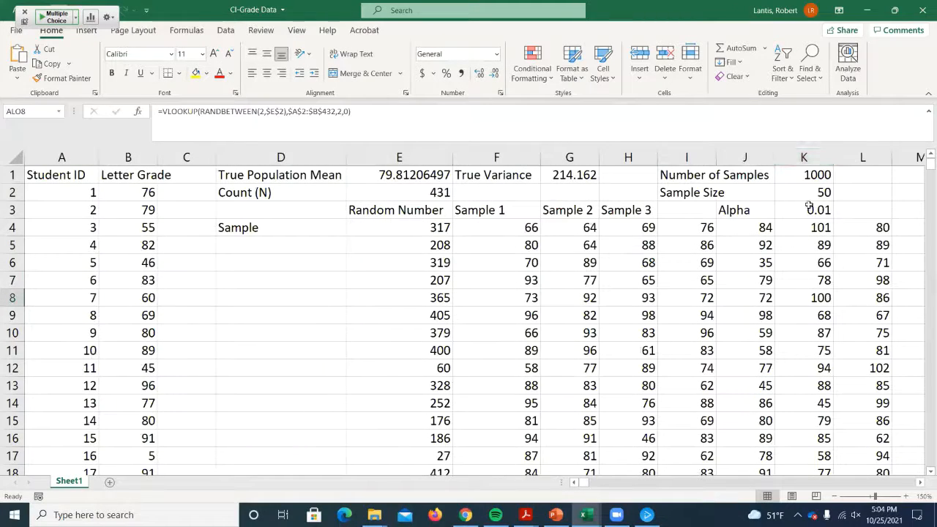
- Inspect the sample mean formula for Sample 1 in F54
{"action": "scroll", "coordinate": [482, 294], "scroll_direction": "down", "scroll_amount": 8}
{"action": "scroll", "coordinate": [482, 294], "scroll_direction": "down", "scroll_amount": 5}
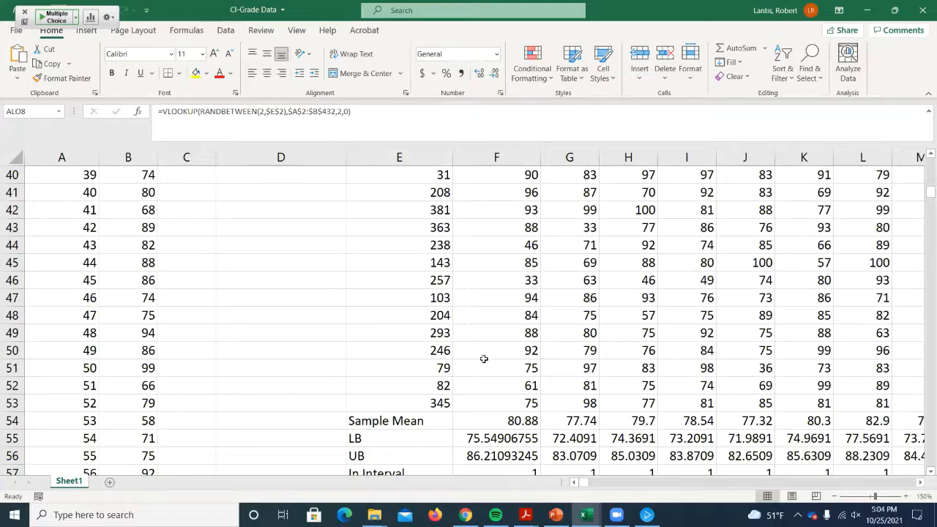
{"action": "left_click", "coordinate": [496, 417]}
{"action": "double_click", "coordinate": [496, 417]}
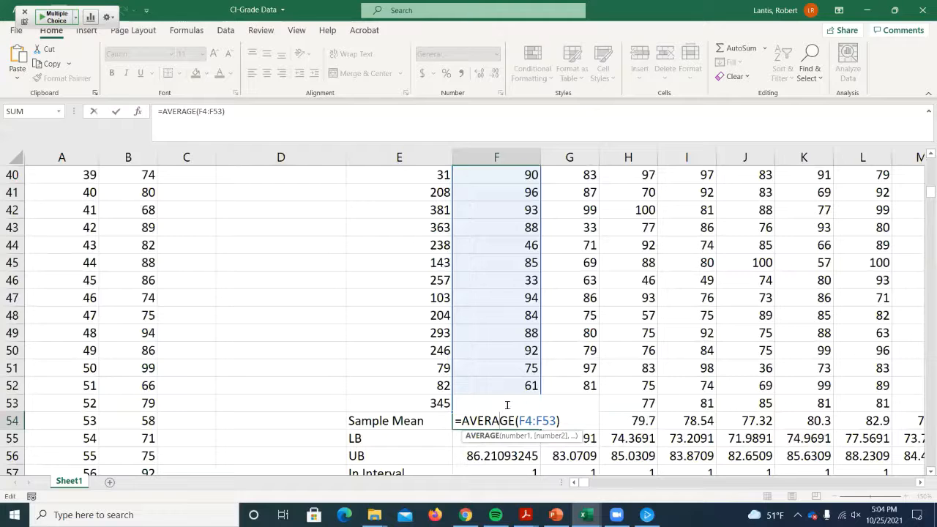
{"action": "key", "text": "Return"}
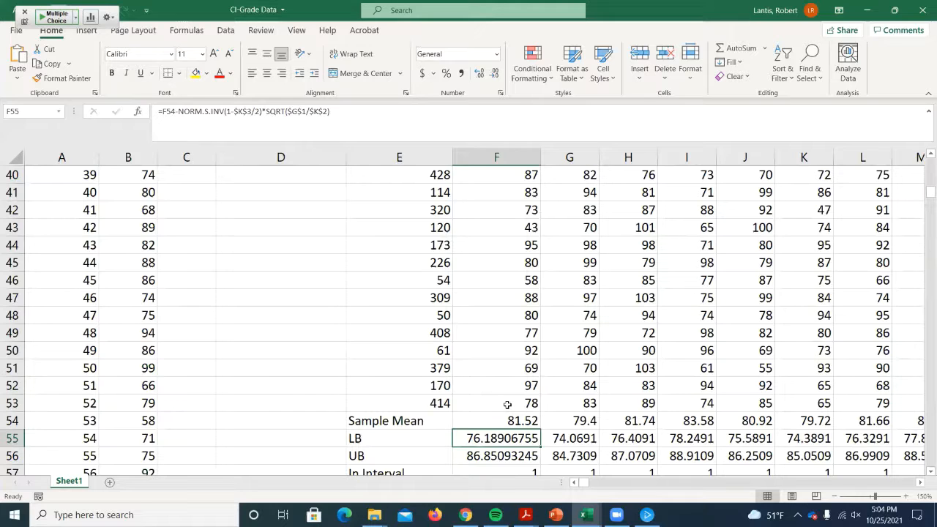
- Inspect the lower bound formula in F55 and trace its references to alpha, sample size and true variance
{"action": "scroll", "coordinate": [507, 405], "scroll_direction": "up", "scroll_amount": 13}
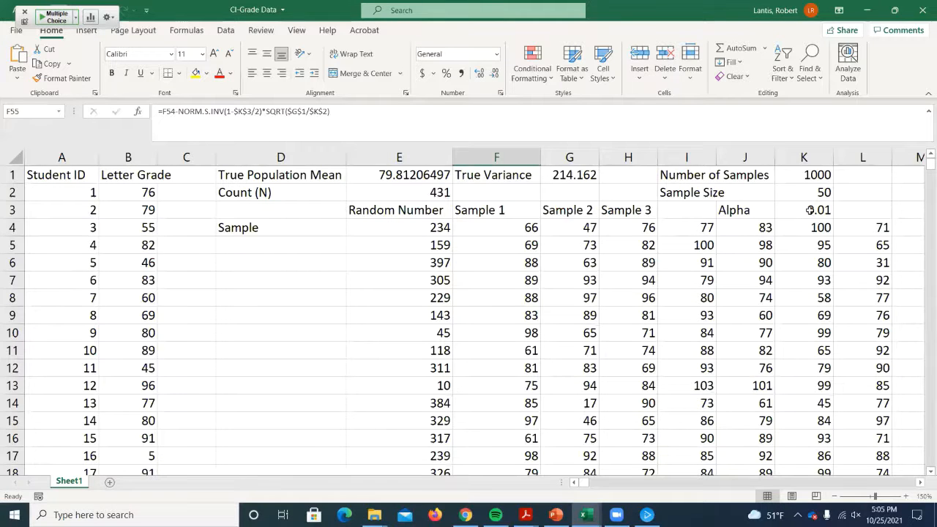
{"action": "scroll", "coordinate": [630, 290], "scroll_direction": "down", "scroll_amount": 15}
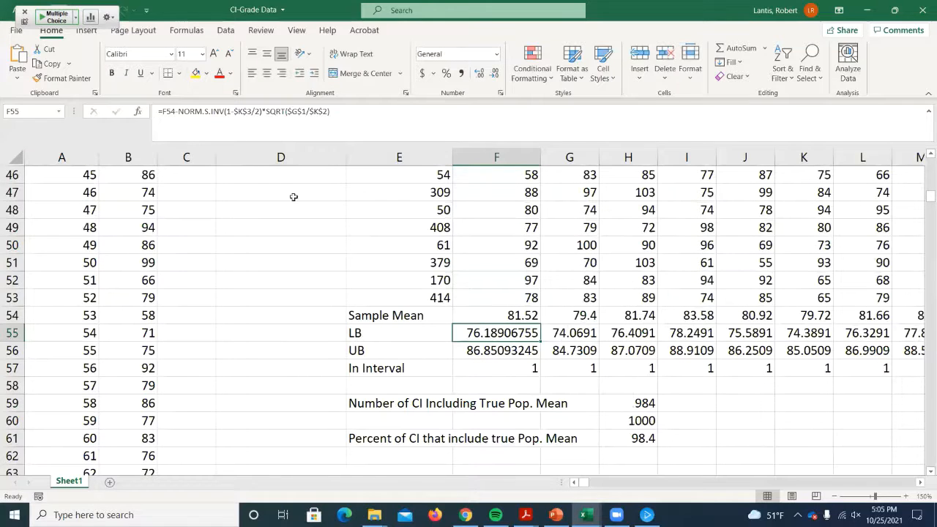
{"action": "double_click", "coordinate": [489, 333]}
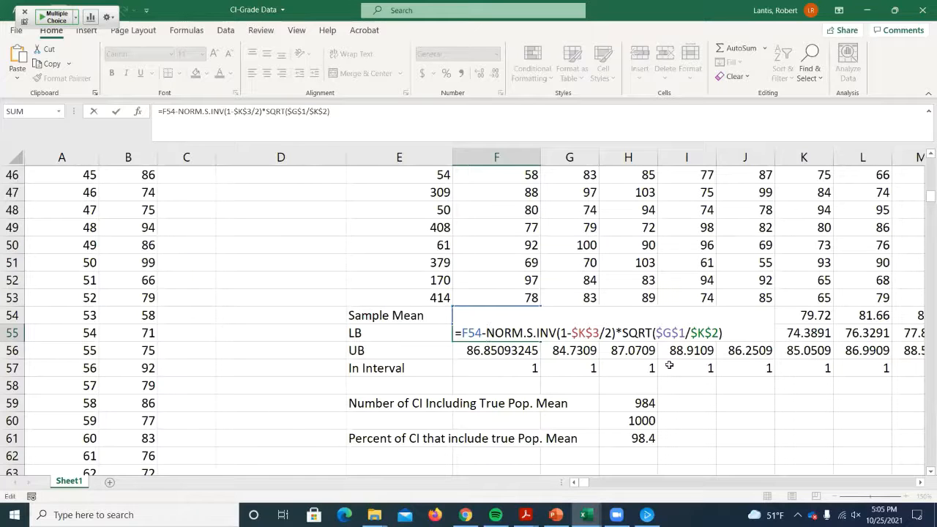
{"action": "key", "text": "Escape"}
{"action": "scroll", "coordinate": [509, 338], "scroll_direction": "up", "scroll_amount": 15}
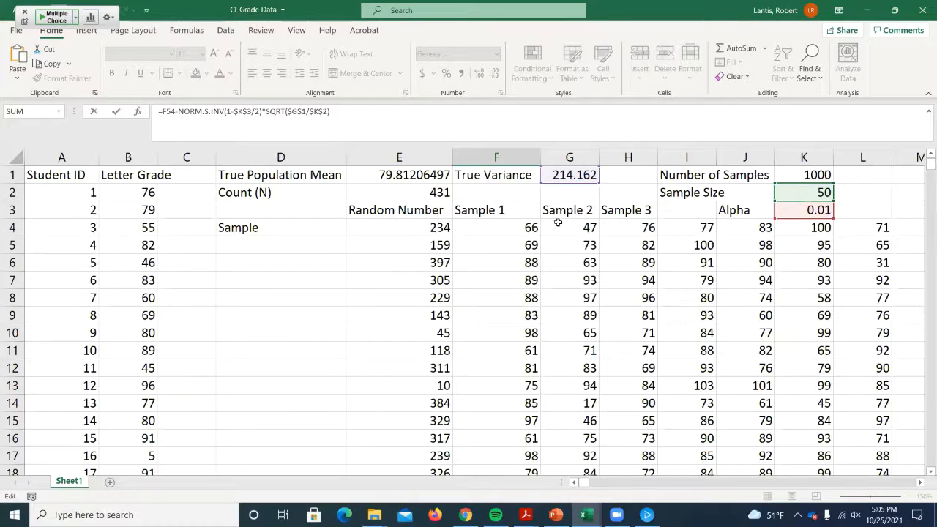
{"action": "scroll", "coordinate": [615, 322], "scroll_direction": "down", "scroll_amount": 15}
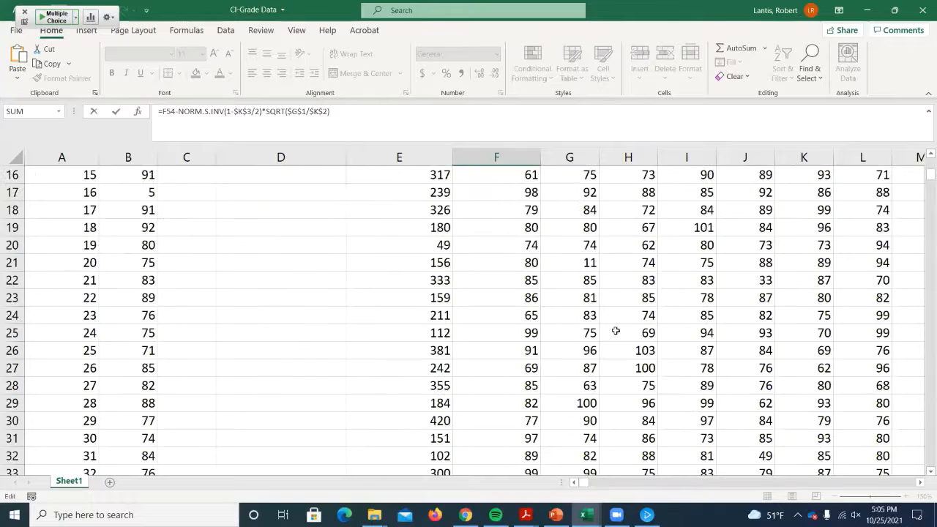
{"action": "key", "text": "Return"}
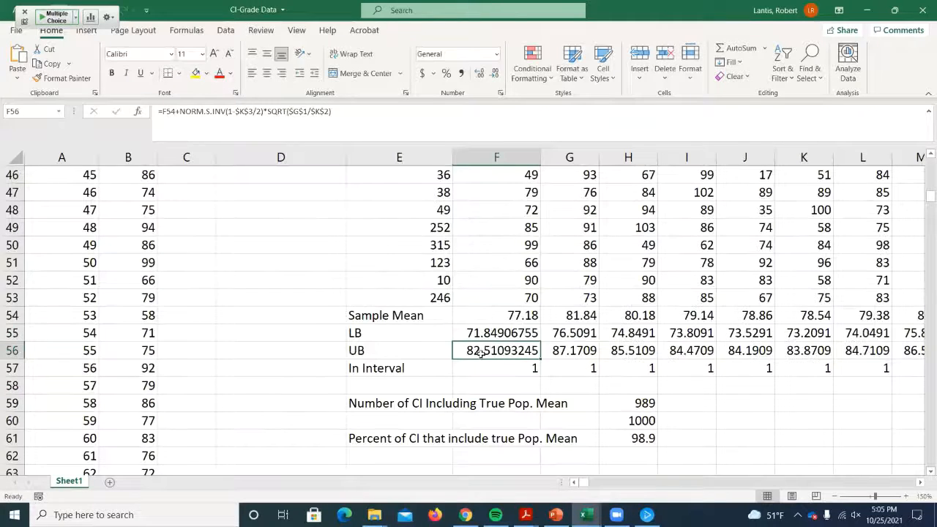
- Inspect the upper bound formula for Sample 1 in F56
{"action": "double_click", "coordinate": [474, 350]}
{"action": "left_click", "coordinate": [488, 350]}
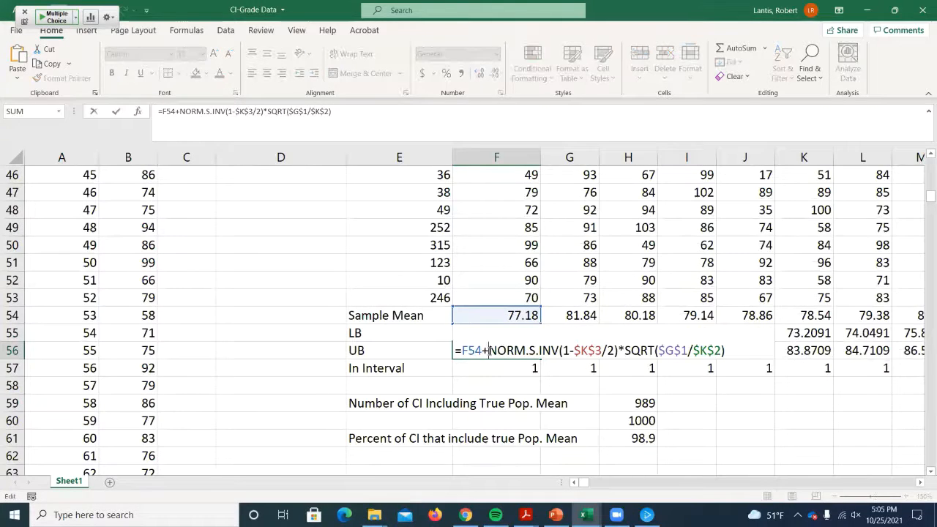
{"action": "key", "text": "Return"}
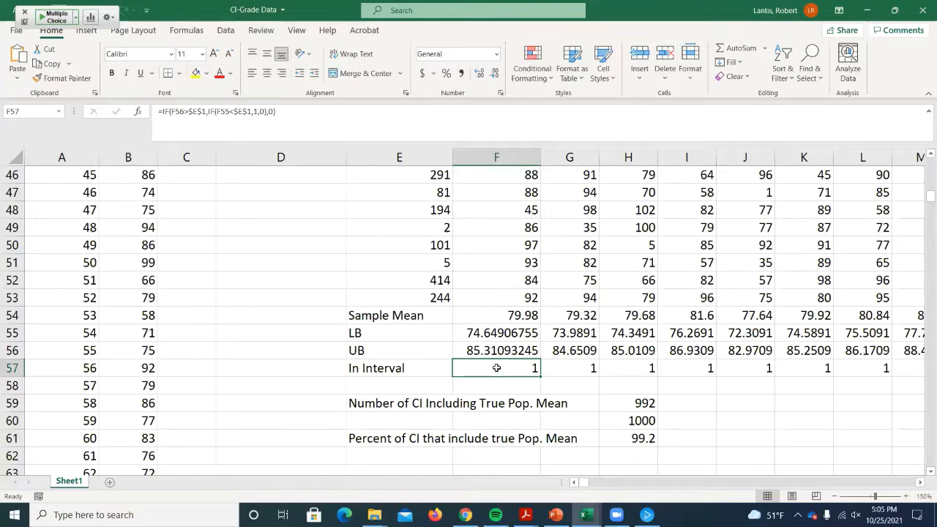
- Inspect the nested IF formula in F57 and relate it to the true population mean in E1
{"action": "double_click", "coordinate": [488, 368]}
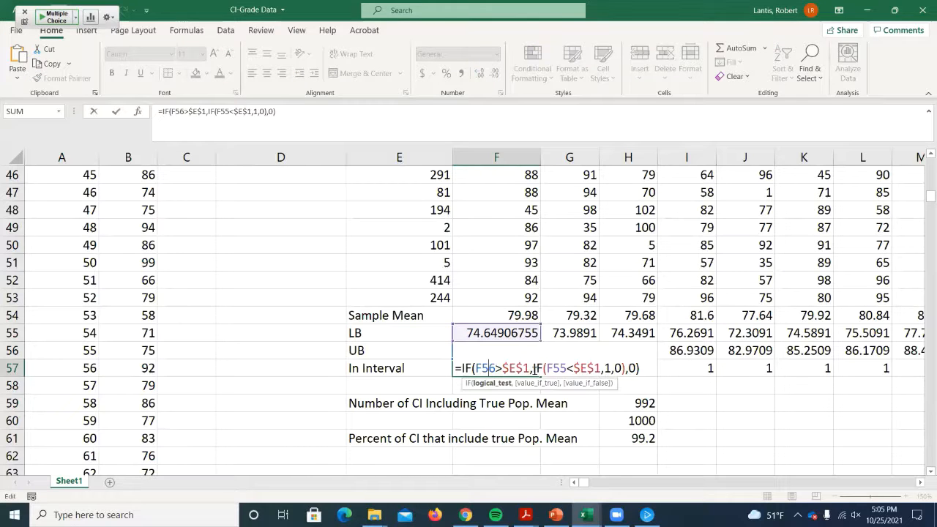
{"action": "key", "text": "Return"}
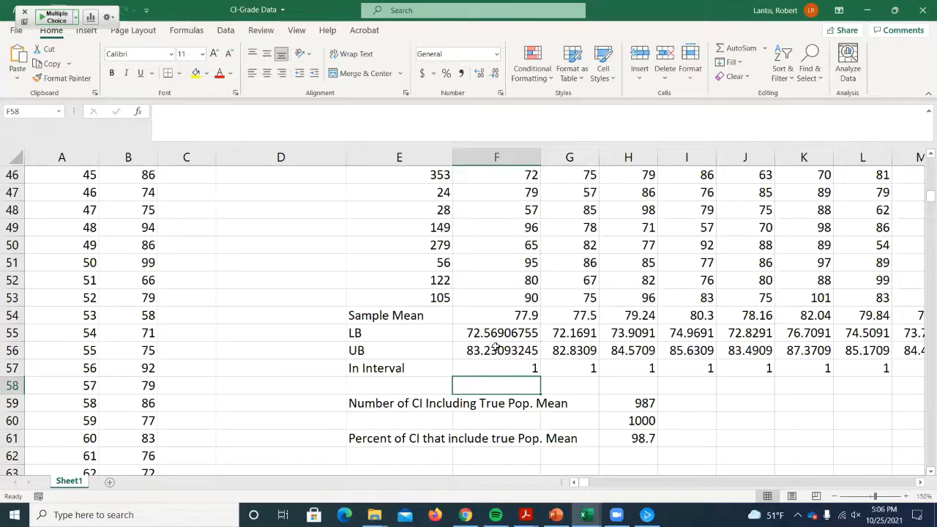
{"action": "scroll", "coordinate": [496, 348], "scroll_direction": "up", "scroll_amount": 15}
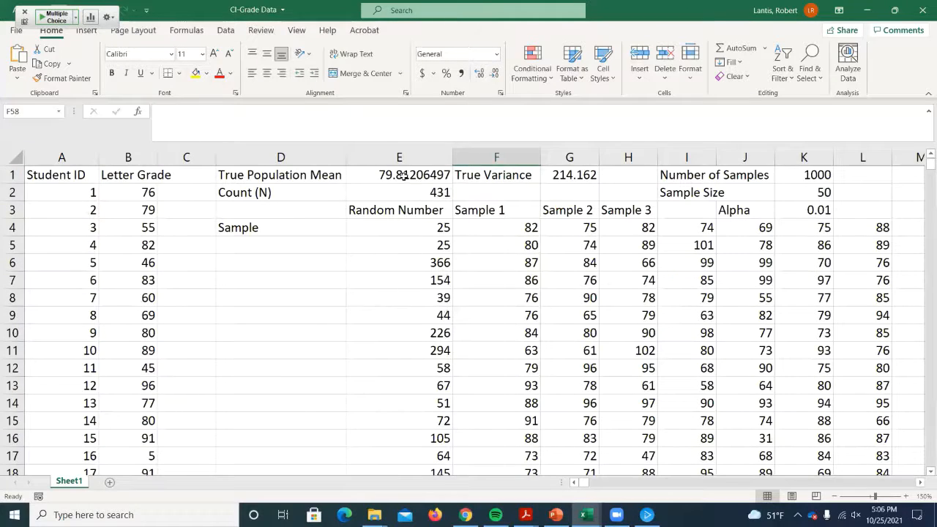
{"action": "scroll", "coordinate": [494, 308], "scroll_direction": "down", "scroll_amount": 16}
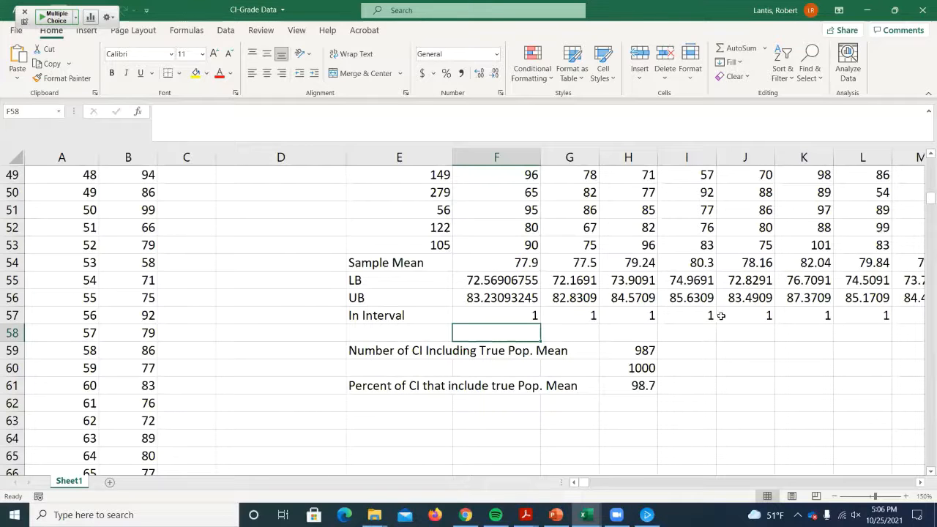
- Look across the In Interval results in row 57 for the samples further along, out to about column CC
{"action": "left_click", "coordinate": [918, 483]}
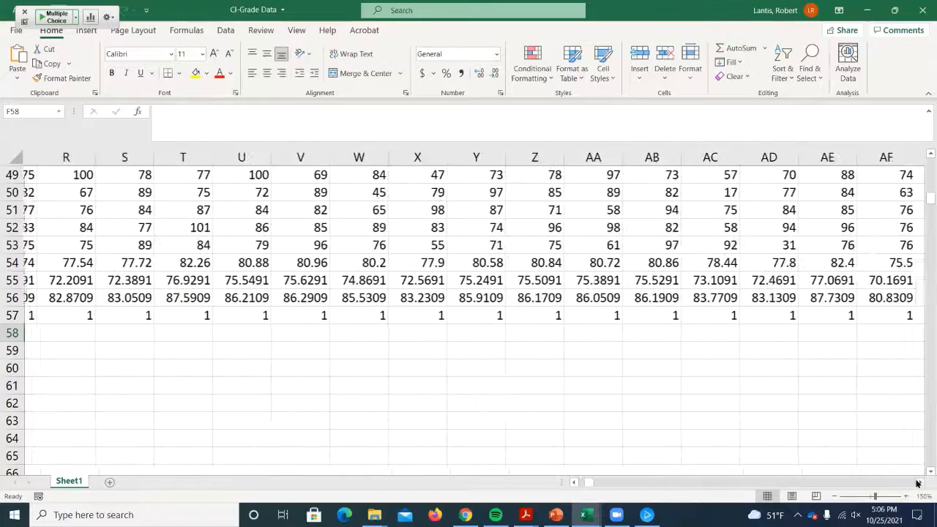
{"action": "left_click", "coordinate": [918, 483]}
{"action": "left_click", "coordinate": [918, 483]}
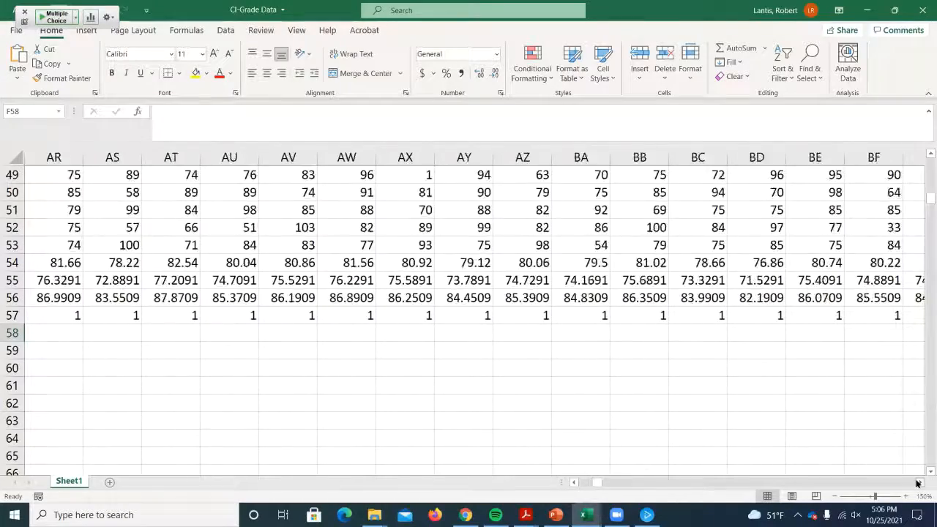
{"action": "left_click", "coordinate": [757, 398]}
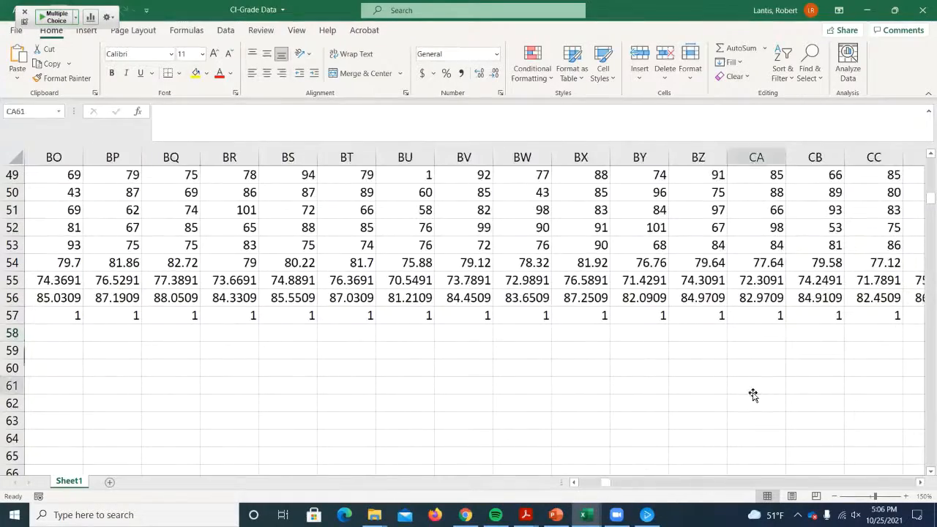
- Return to the first columns and recalculate the random samples several times, watching the percent of intervals in H61
{"action": "left_click_drag", "start_coordinate": [600, 483], "coordinate": [574, 480]}
{"action": "double_click", "coordinate": [628, 249]}
{"action": "key", "text": "Return"}
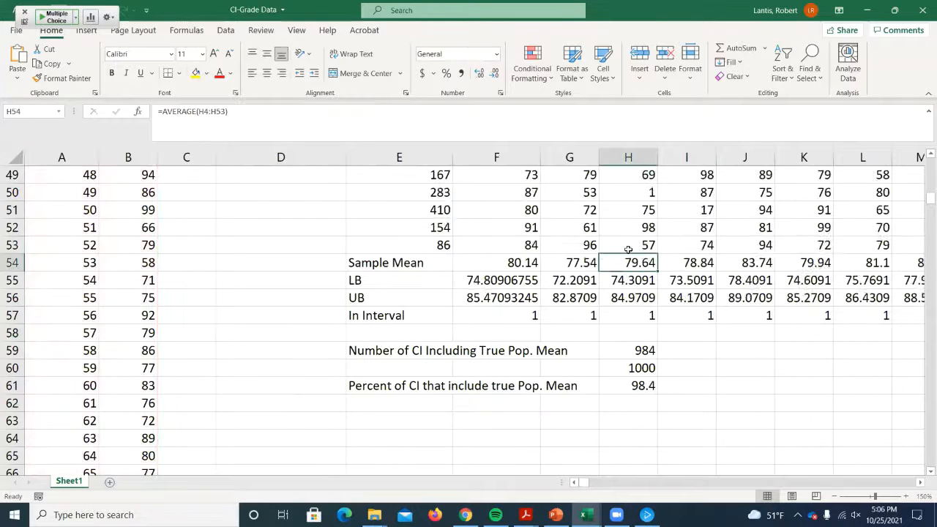
{"action": "left_click", "coordinate": [681, 335]}
{"action": "key", "text": "Return"}
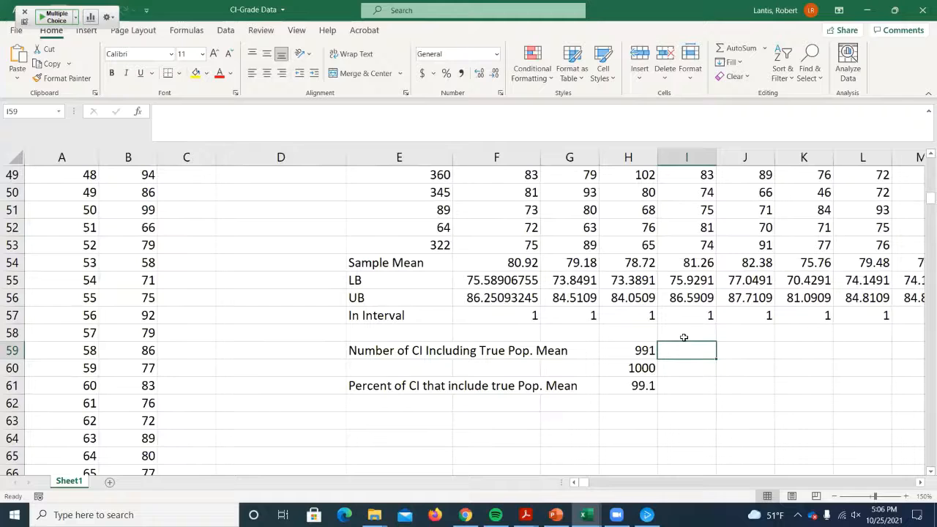
{"action": "double_click", "coordinate": [658, 192]}
{"action": "key", "text": "Return"}
- Set alpha in K3 to 0.1 and check the percent of intervals that include the true population mean
{"action": "scroll", "coordinate": [733, 250], "scroll_direction": "up", "scroll_amount": 6}
{"action": "scroll", "coordinate": [734, 251], "scroll_direction": "up", "scroll_amount": 10}
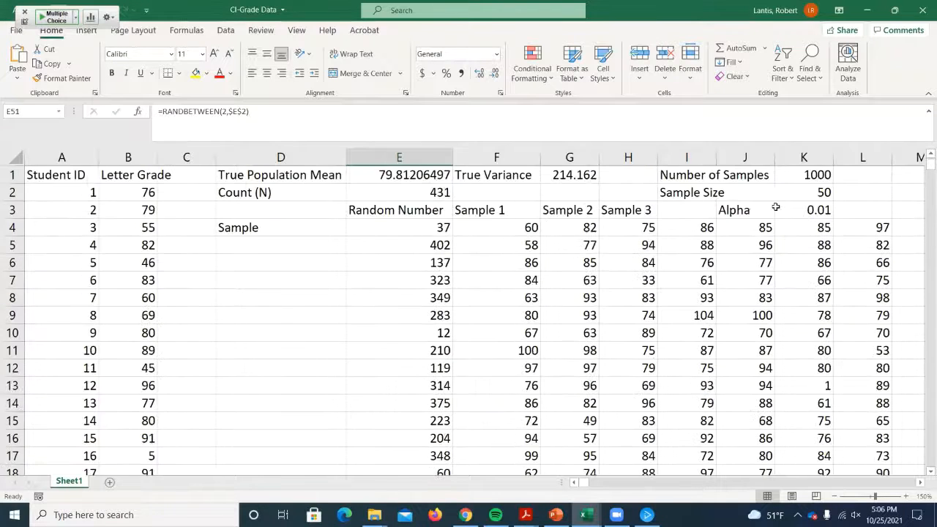
{"action": "left_click", "coordinate": [807, 210]}
{"action": "type", "text": "0.1"}
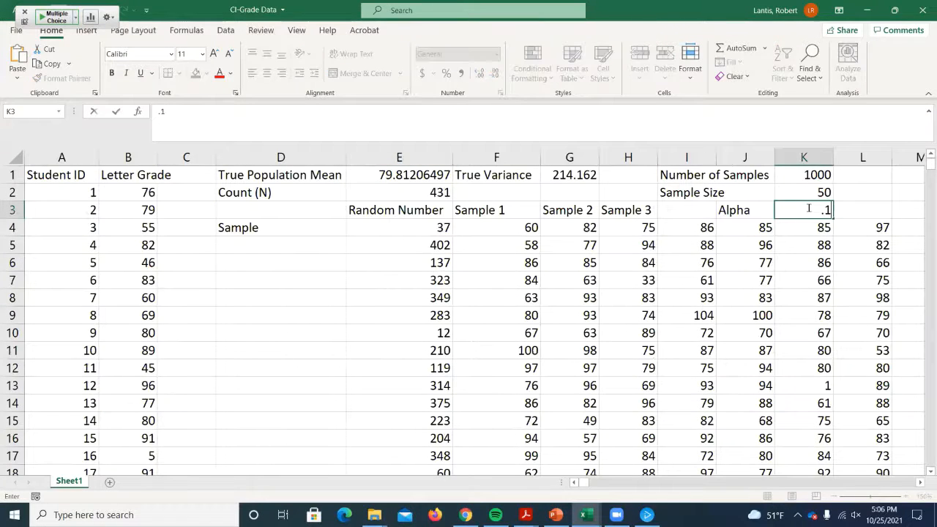
{"action": "key", "text": "Return"}
{"action": "scroll", "coordinate": [759, 266], "scroll_direction": "down", "scroll_amount": 12}
{"action": "scroll", "coordinate": [758, 266], "scroll_direction": "down", "scroll_amount": 5}
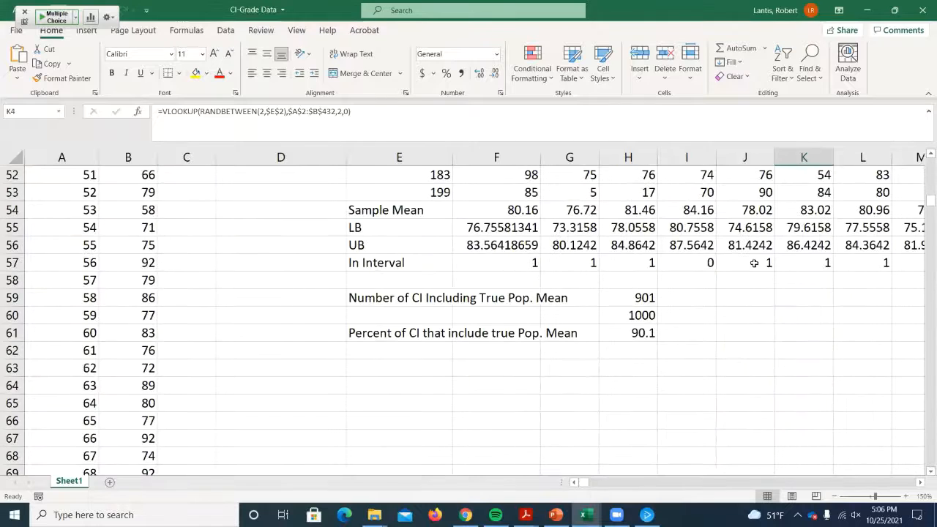
- Compare the bounds of the interval marked 0 in column I with the true population mean in E1
{"action": "scroll", "coordinate": [707, 281], "scroll_direction": "up", "scroll_amount": 1}
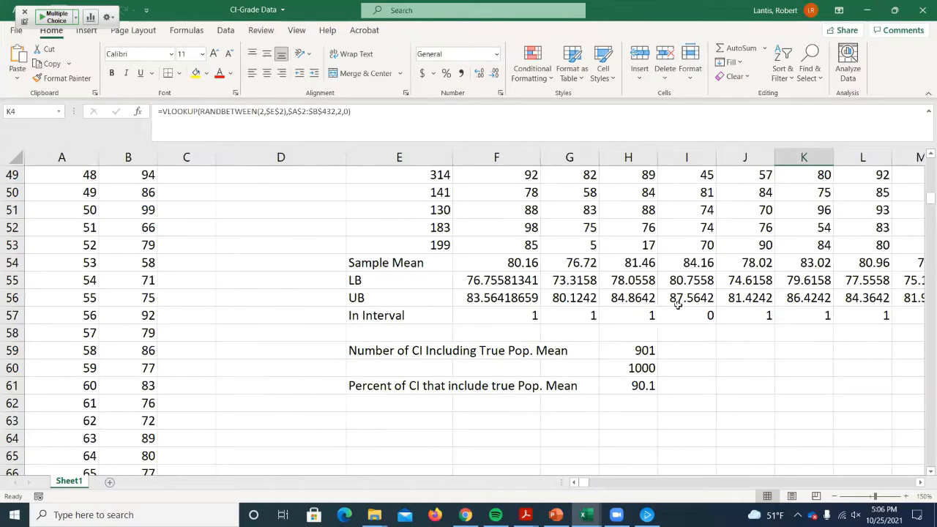
{"action": "scroll", "coordinate": [684, 306], "scroll_direction": "up", "scroll_amount": 16}
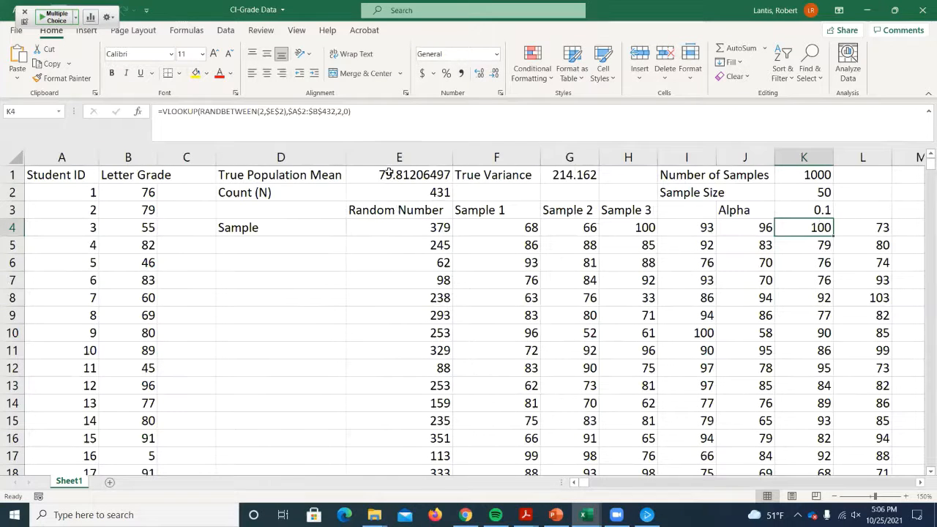
{"action": "scroll", "coordinate": [395, 208], "scroll_direction": "down", "scroll_amount": 13}
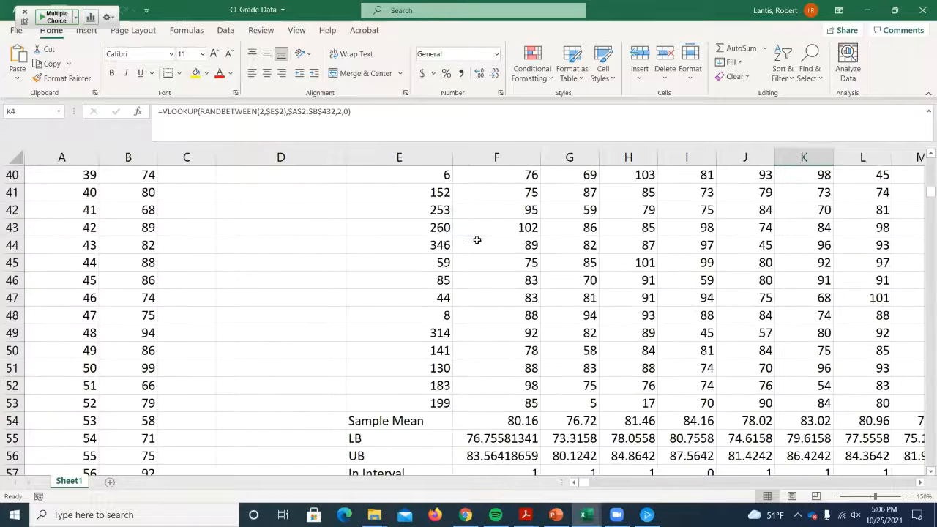
{"action": "scroll", "coordinate": [476, 240], "scroll_direction": "down", "scroll_amount": 4}
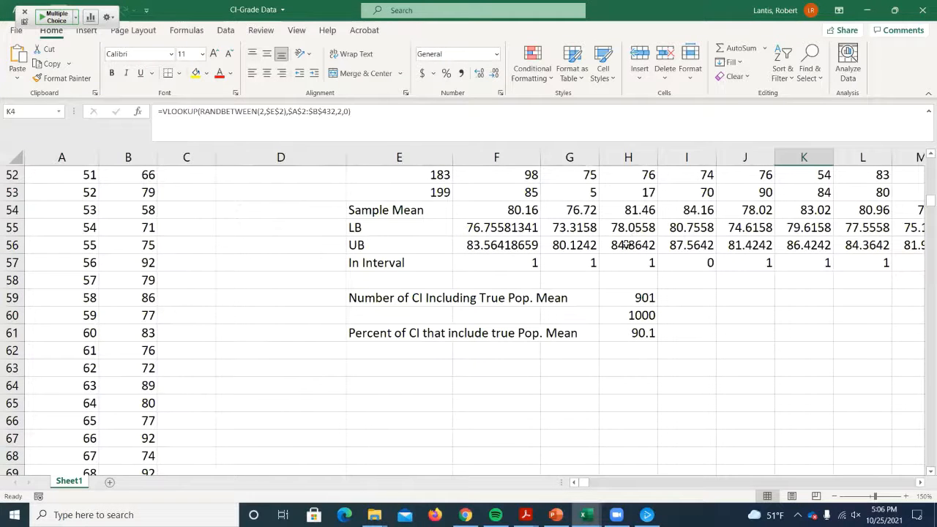
- Inspect the SUM formula in H59 and the COUNT formula in H60 that tally the In Interval row
{"action": "double_click", "coordinate": [637, 296]}
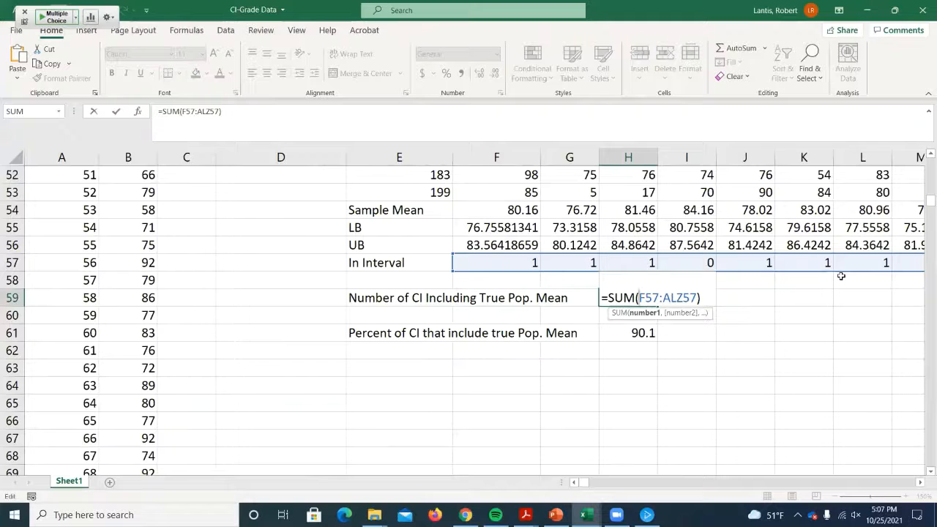
{"action": "key", "text": "Return"}
{"action": "left_click", "coordinate": [623, 295]}
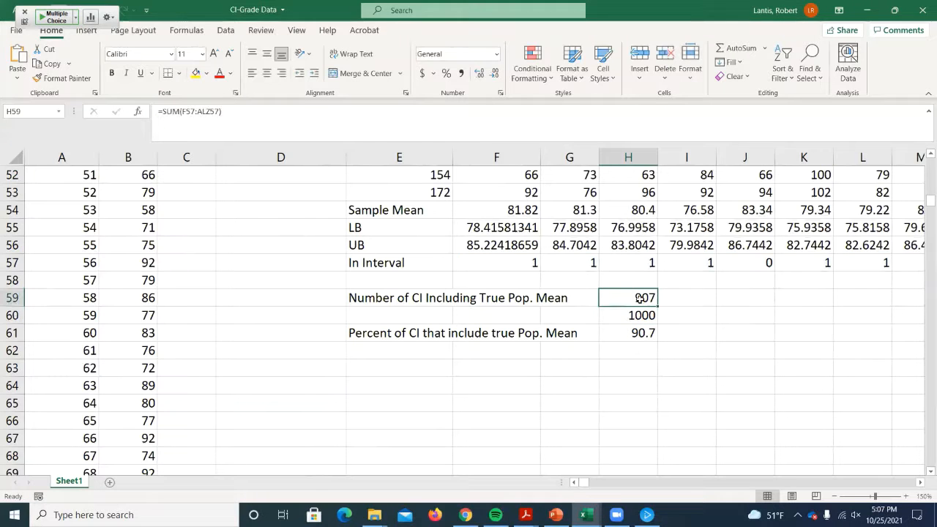
{"action": "left_click", "coordinate": [626, 312]}
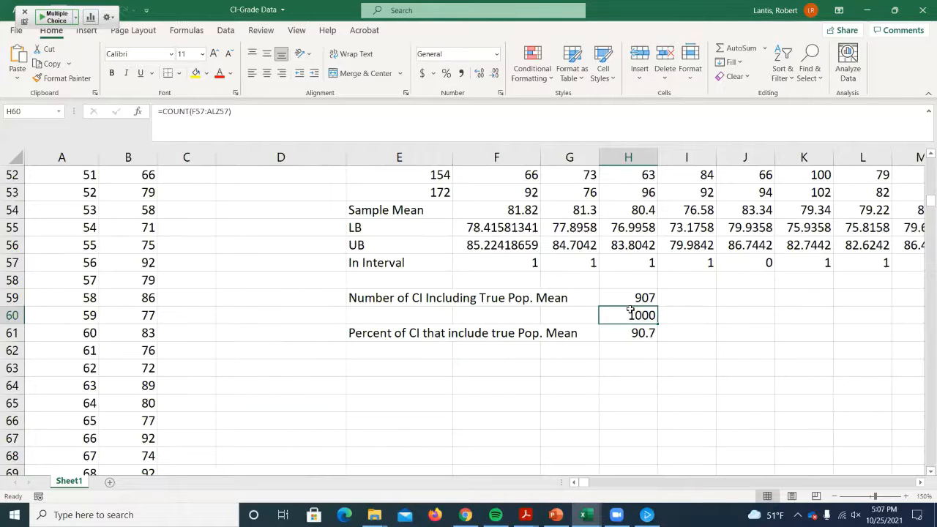
- Compare the alpha in K3 with the percent of intervals including the true population mean in H61
{"action": "scroll", "coordinate": [665, 326], "scroll_direction": "up", "scroll_amount": 7}
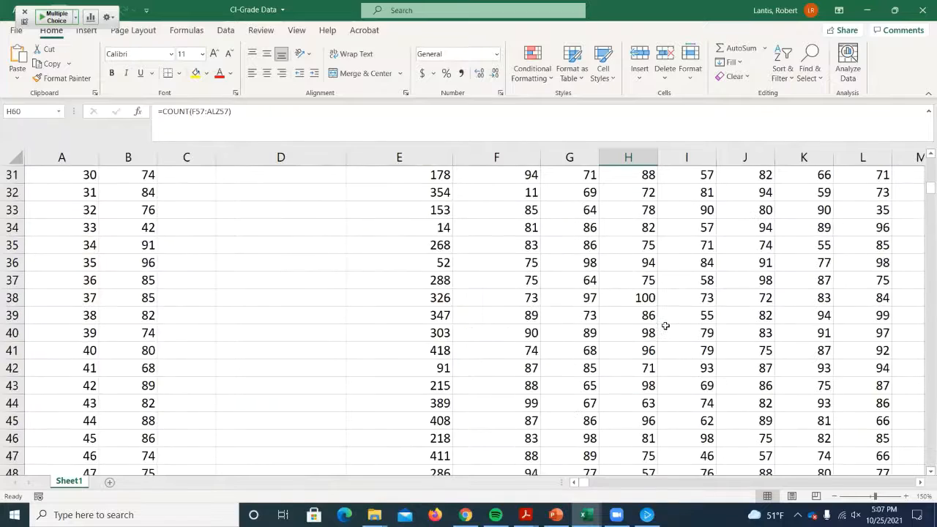
{"action": "scroll", "coordinate": [665, 325], "scroll_direction": "up", "scroll_amount": 10}
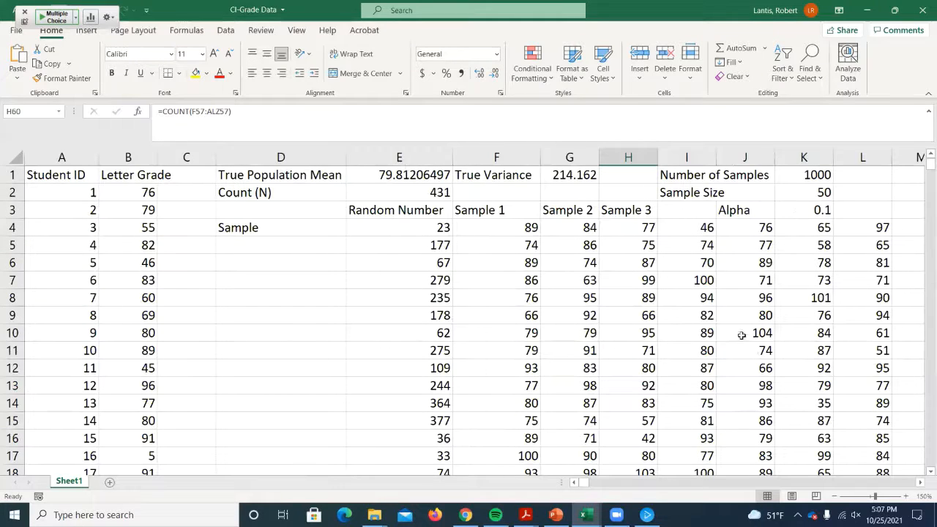
{"action": "scroll", "coordinate": [742, 335], "scroll_direction": "down", "scroll_amount": 17}
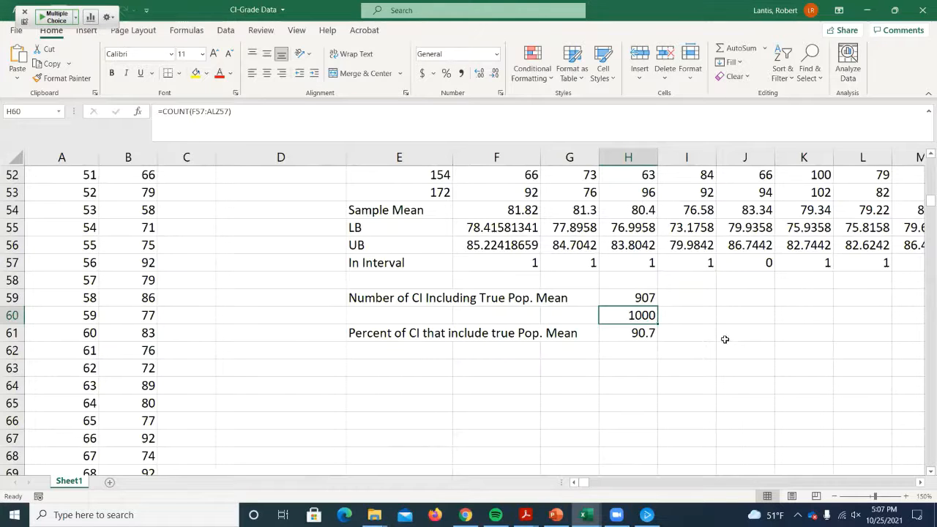
- Redraw the random samples repeatedly at alpha 0.1 and watch how the percent in H61 varies
{"action": "left_click", "coordinate": [724, 341]}
{"action": "scroll", "coordinate": [725, 344], "scroll_direction": "up", "scroll_amount": 2}
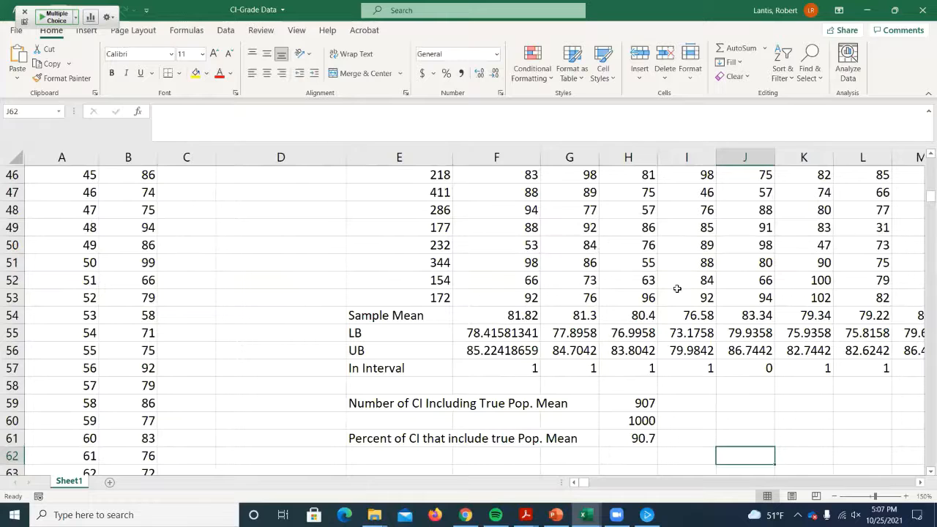
{"action": "double_click", "coordinate": [680, 282]}
{"action": "key", "text": "Return"}
{"action": "double_click", "coordinate": [320, 232]}
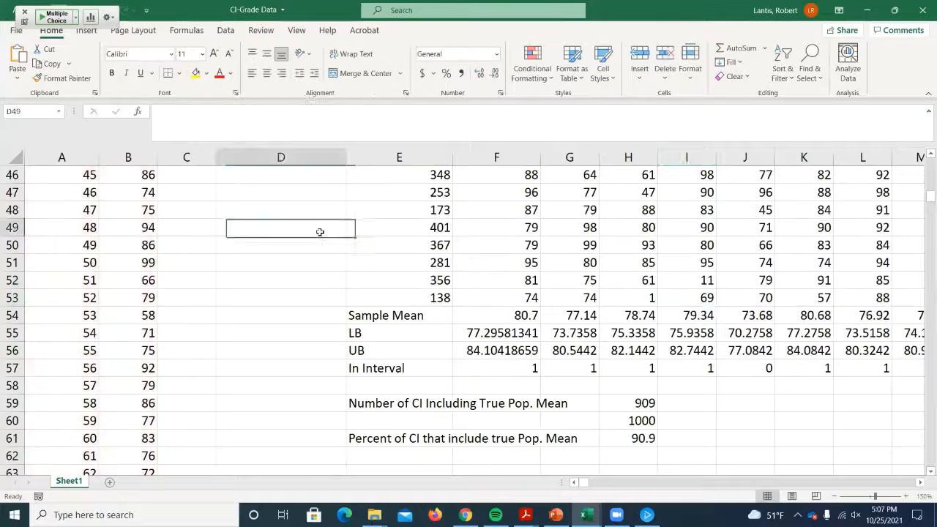
{"action": "key", "text": "Return"}
{"action": "double_click", "coordinate": [678, 403]}
{"action": "key", "text": "Return"}
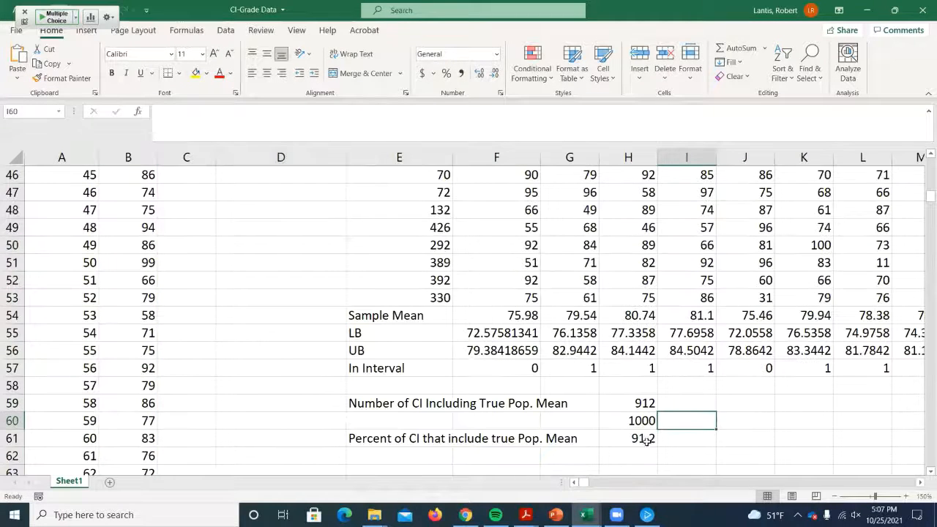
{"action": "left_click", "coordinate": [728, 414]}
{"action": "key", "text": "Return"}
{"action": "left_click", "coordinate": [732, 414]}
{"action": "double_click", "coordinate": [732, 415]}
{"action": "key", "text": "Return"}
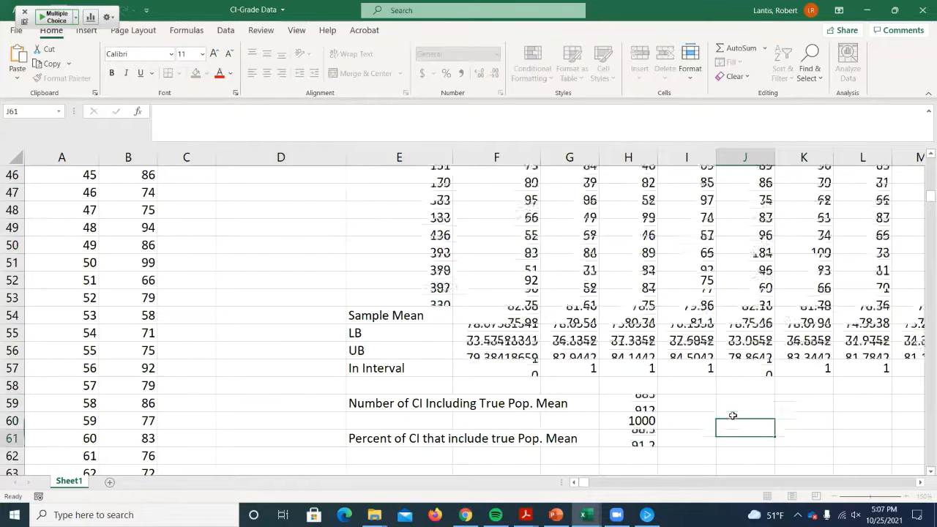
{"action": "double_click", "coordinate": [733, 415]}
{"action": "key", "text": "Return"}
{"action": "double_click", "coordinate": [735, 418]}
{"action": "key", "text": "Return"}
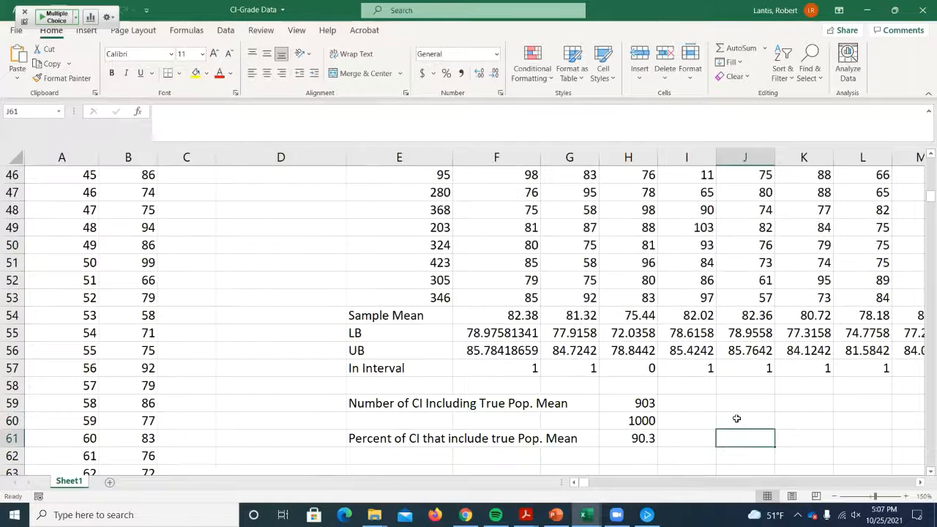
- Redraw the random samples once more at alpha 0.1, and set the alpha in K3 to 0.01
{"action": "double_click", "coordinate": [736, 419]}
{"action": "key", "text": "Return"}
{"action": "scroll", "coordinate": [735, 418], "scroll_direction": "up", "scroll_amount": 15}
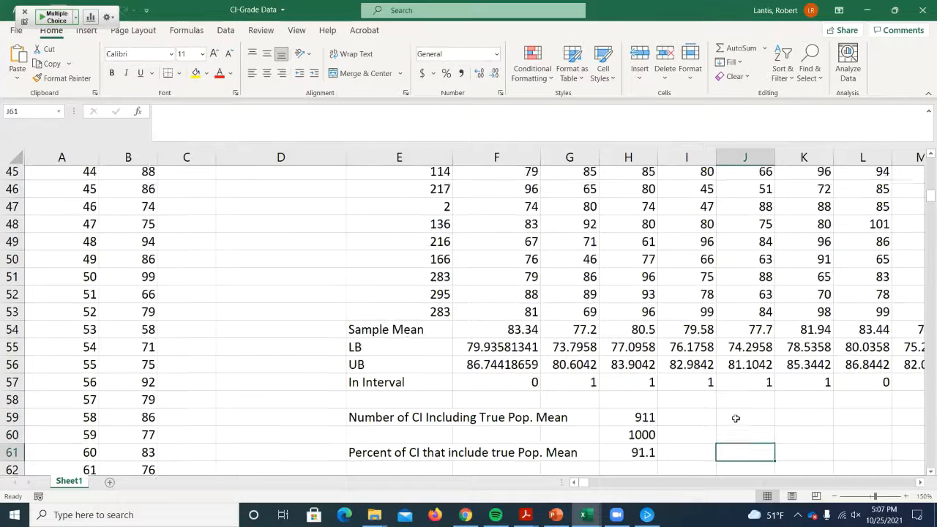
{"action": "left_click", "coordinate": [818, 212]}
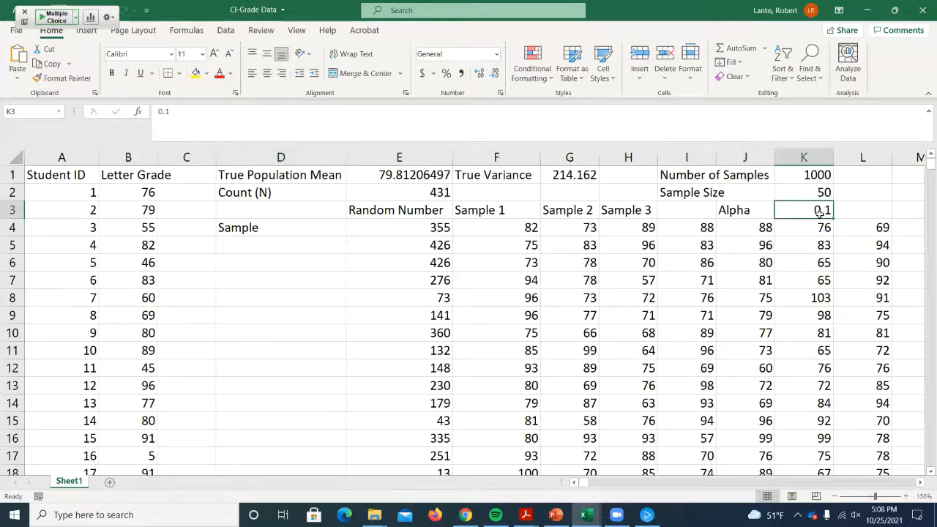
{"action": "type", "text": ".01"}
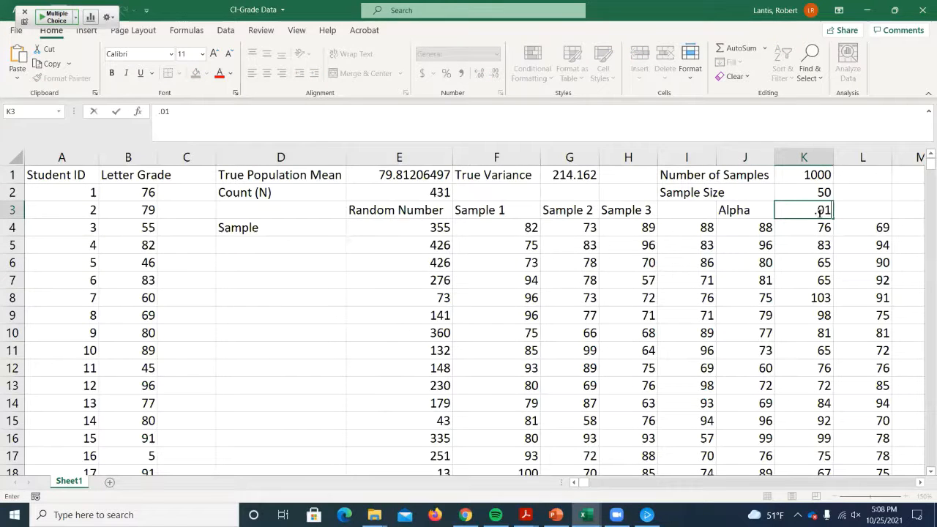
{"action": "key", "text": "Return"}
- Redraw the random samples repeatedly at alpha 0.01 and watch how the percent of intervals in H61 varies
{"action": "scroll", "coordinate": [652, 331], "scroll_direction": "down", "scroll_amount": 11}
{"action": "scroll", "coordinate": [652, 331], "scroll_direction": "down", "scroll_amount": 7}
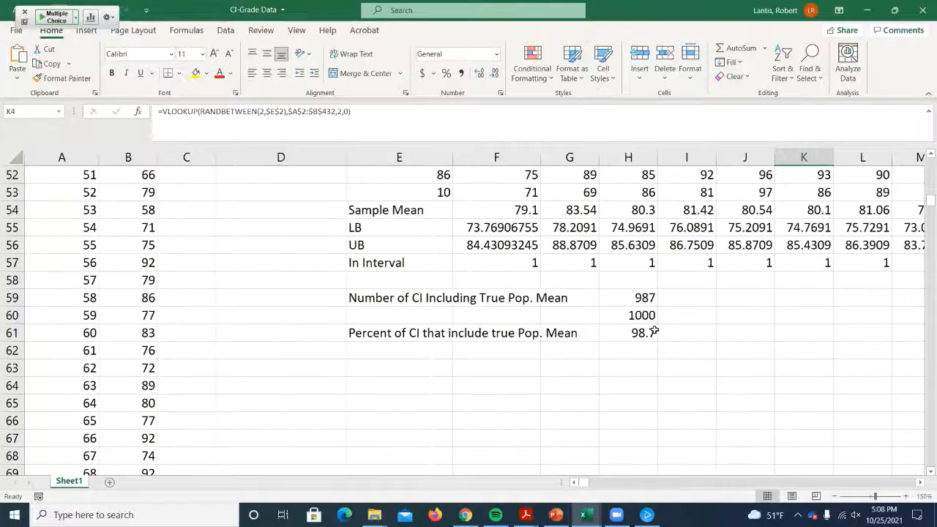
{"action": "left_click", "coordinate": [690, 280]}
{"action": "left_click", "coordinate": [722, 279]}
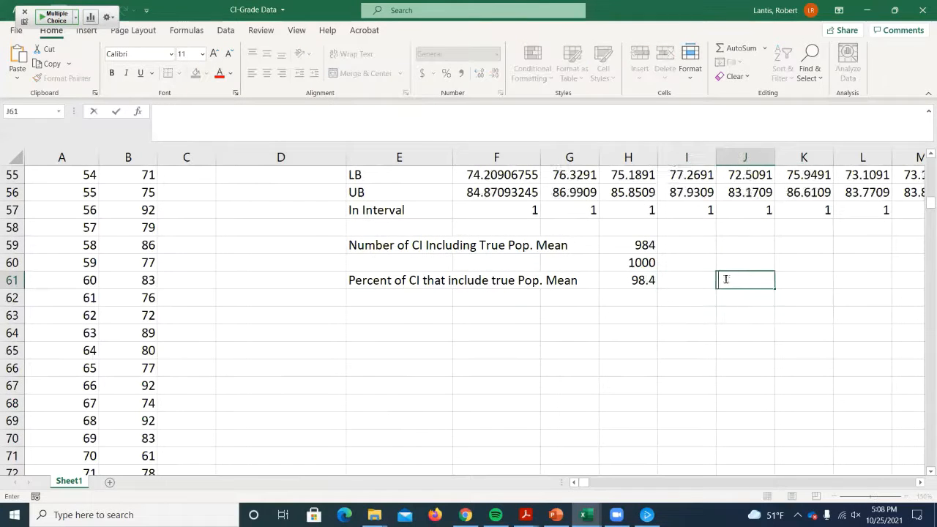
{"action": "left_click", "coordinate": [710, 279]}
{"action": "left_click", "coordinate": [732, 276]}
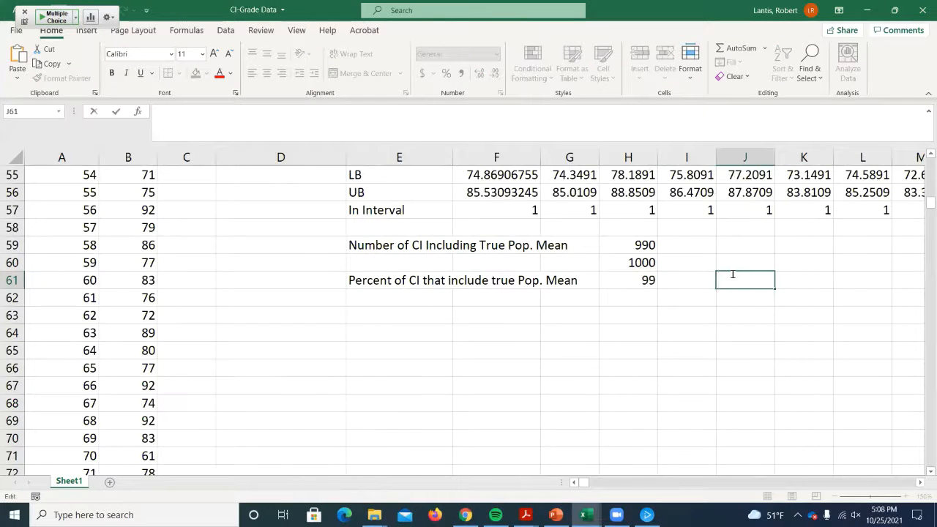
{"action": "left_click", "coordinate": [732, 259]}
{"action": "left_click", "coordinate": [734, 278]}
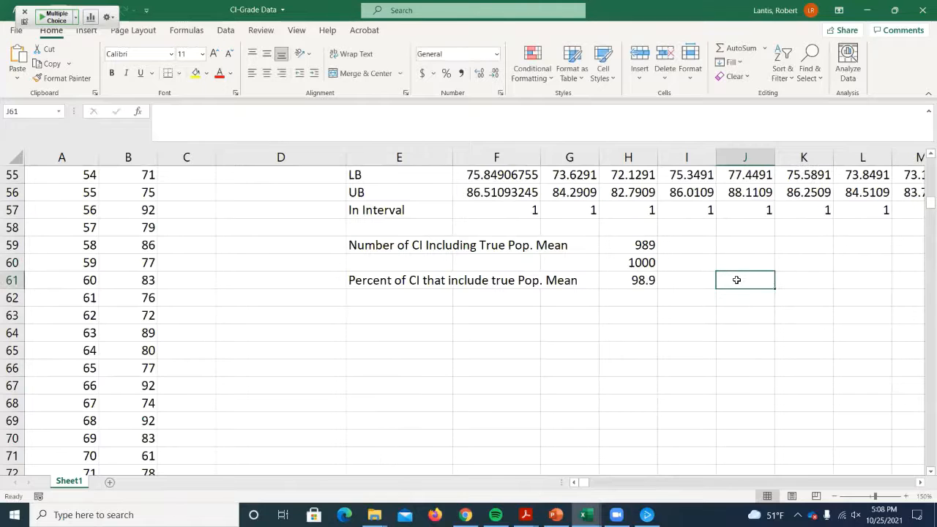
{"action": "double_click", "coordinate": [740, 276]}
{"action": "double_click", "coordinate": [736, 308]}
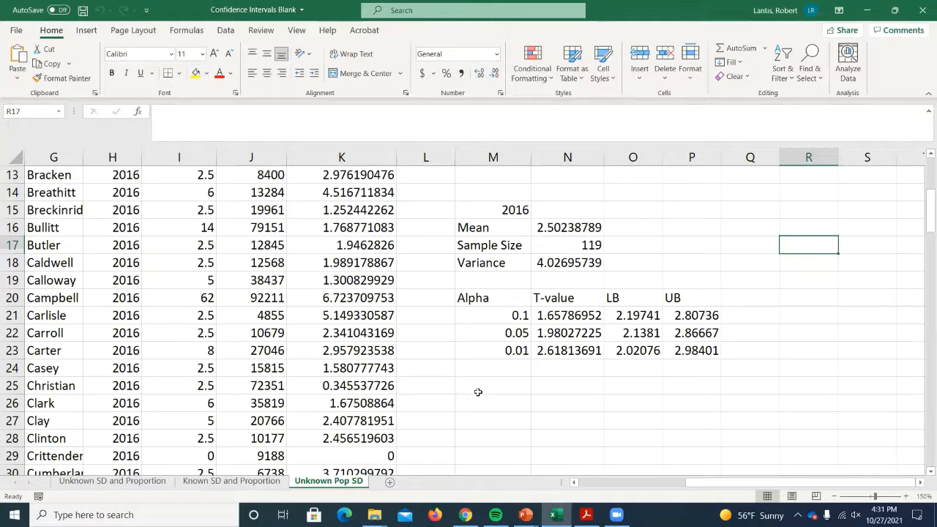
- In the Confidence Intervals Blank workbook, review the 2016 interval table on Unknown Pop SD and the interval tables on Unknown SD and Proportion
{"action": "left_click_drag", "start_coordinate": [571, 316], "coordinate": [772, 350]}
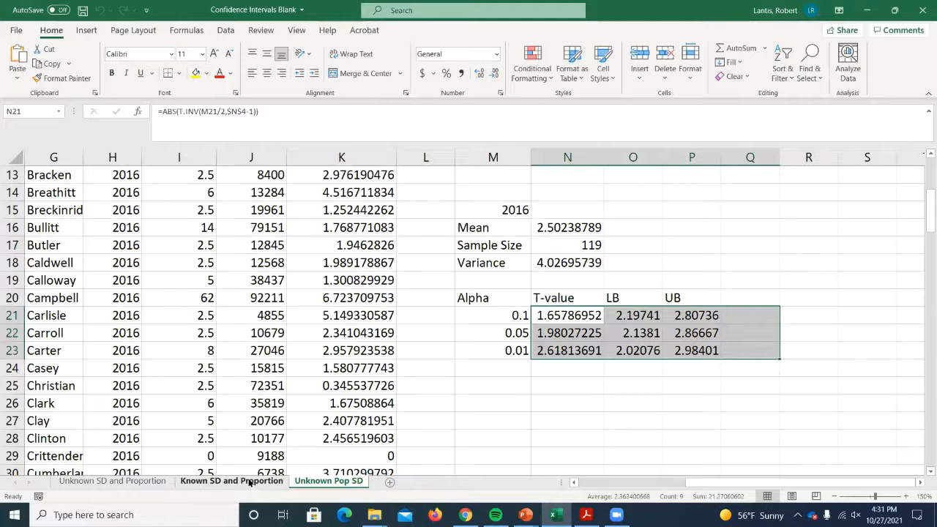
{"action": "left_click", "coordinate": [98, 483]}
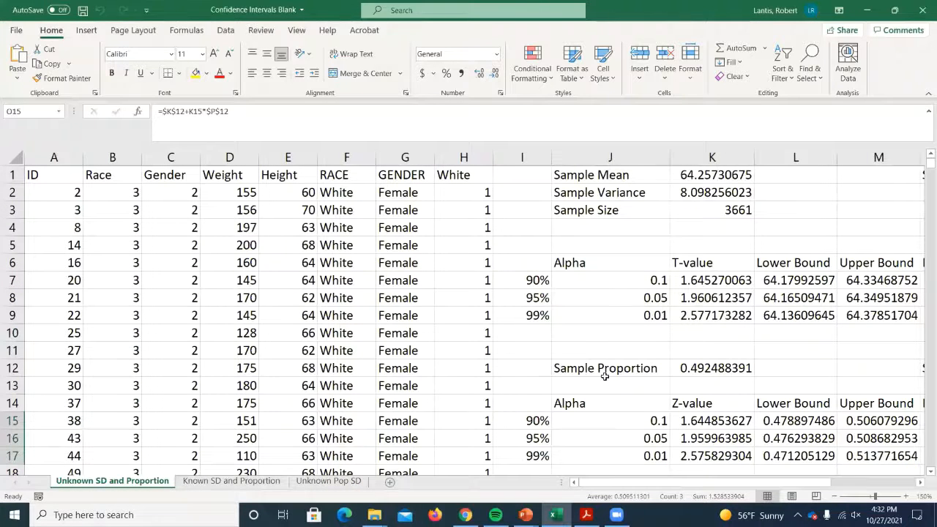
{"action": "left_click", "coordinate": [323, 483]}
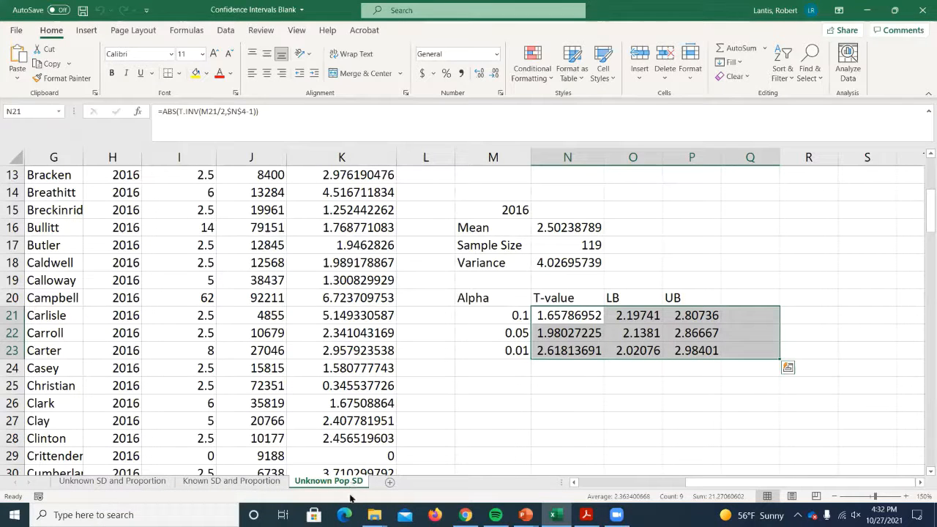
- Clear the T-value, LB and UB results from the 2012 and 2016 interval tables on the Unknown Pop SD sheet
{"action": "scroll", "coordinate": [412, 326], "scroll_direction": "up", "scroll_amount": 4}
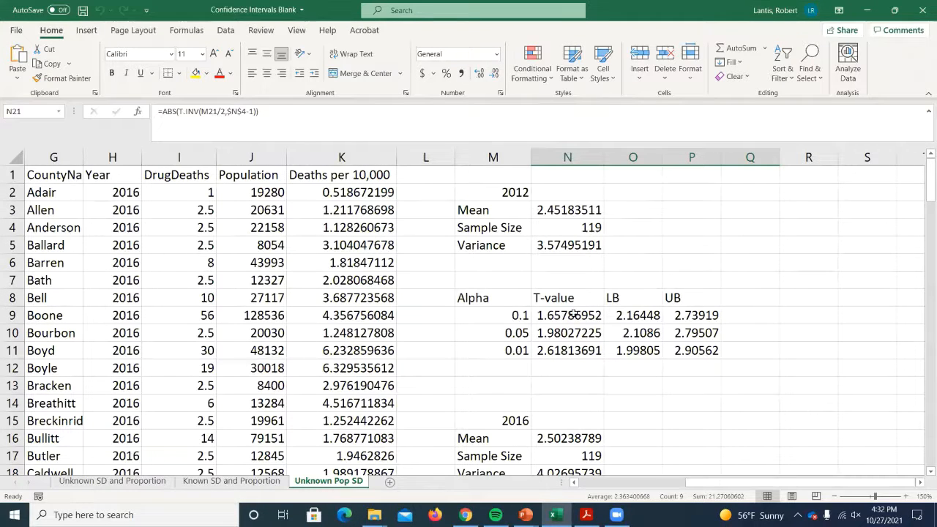
{"action": "left_click_drag", "start_coordinate": [582, 314], "coordinate": [715, 350]}
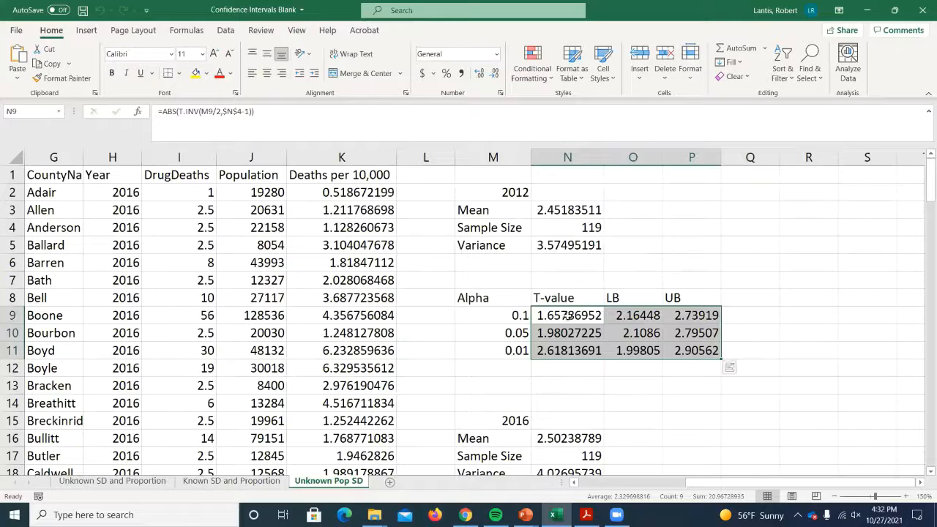
{"action": "key", "text": "Delete"}
{"action": "scroll", "coordinate": [616, 365], "scroll_direction": "down", "scroll_amount": 1}
{"action": "scroll", "coordinate": [615, 364], "scroll_direction": "down", "scroll_amount": 4}
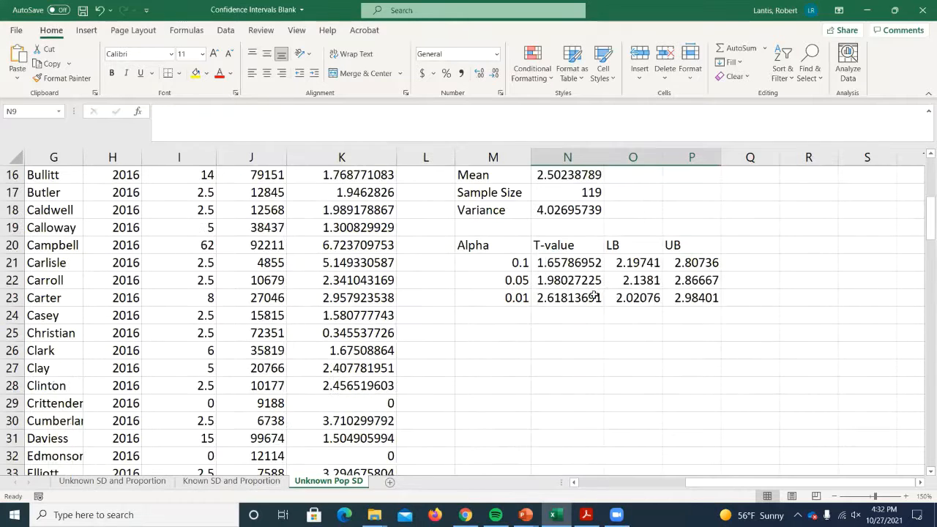
{"action": "left_click_drag", "start_coordinate": [583, 268], "coordinate": [754, 325]}
{"action": "key", "text": "Delete"}
- Widen column E to fit the 2012 Deaths per 10,000 heading
{"action": "scroll", "coordinate": [642, 406], "scroll_direction": "up", "scroll_amount": 5}
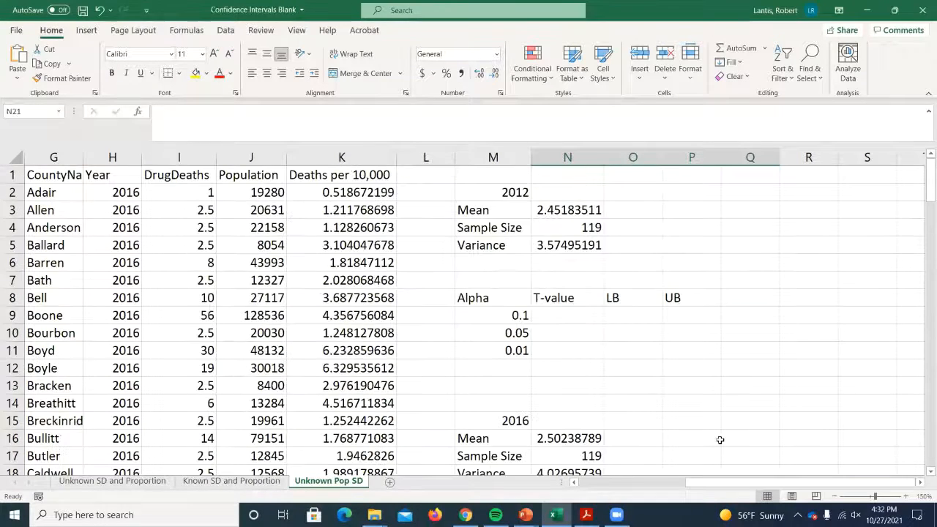
{"action": "left_click_drag", "start_coordinate": [742, 484], "coordinate": [574, 467]}
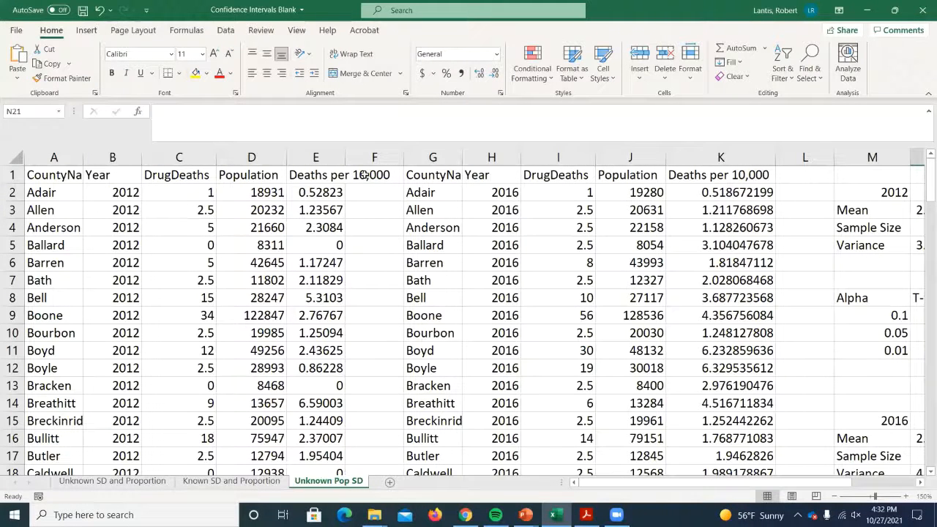
{"action": "double_click", "coordinate": [344, 158]}
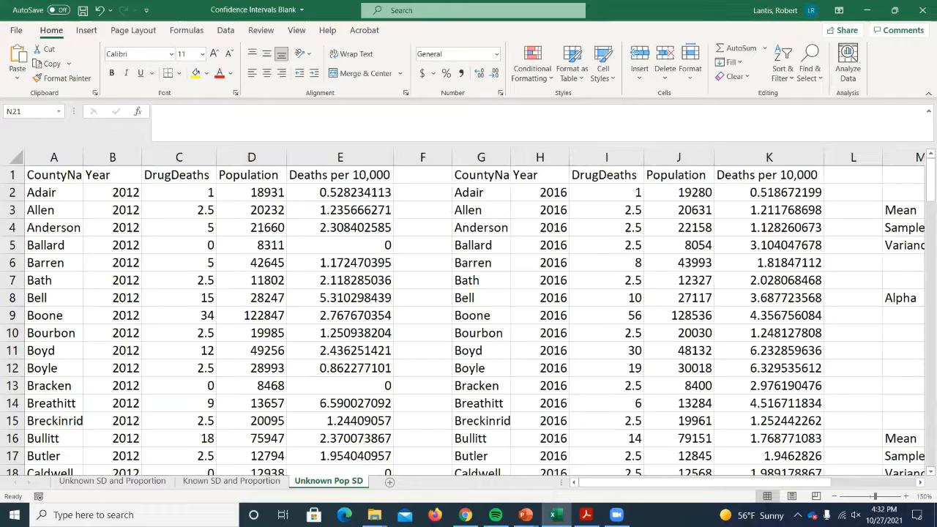
- Inspect the AVERAGE formula behind the 2012 mean in N3 and the Deaths per 10,000 range it uses
{"action": "left_click_drag", "start_coordinate": [679, 484], "coordinate": [792, 496]}
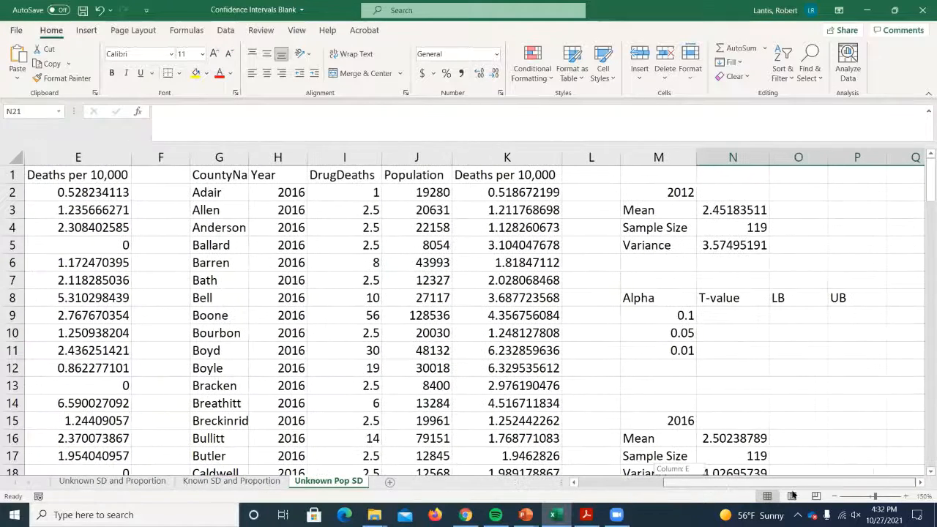
{"action": "double_click", "coordinate": [739, 208]}
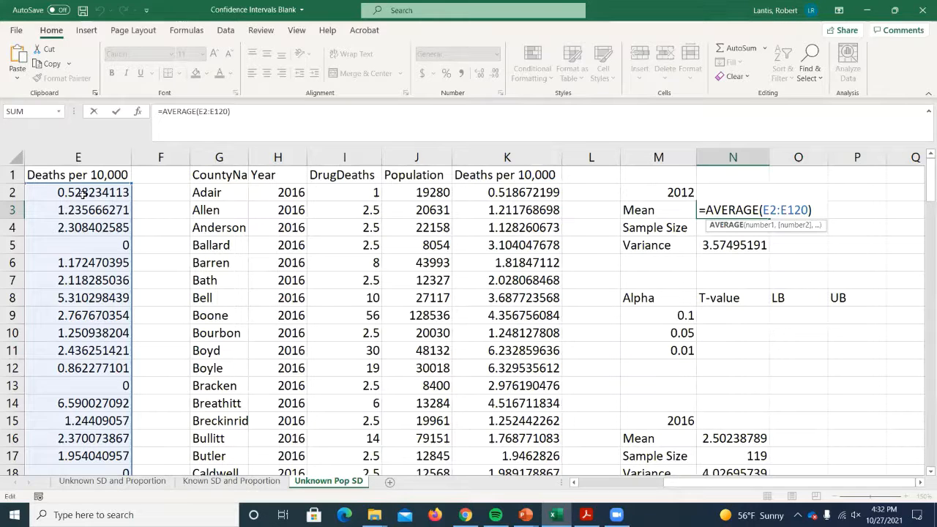
{"action": "key", "text": "Return"}
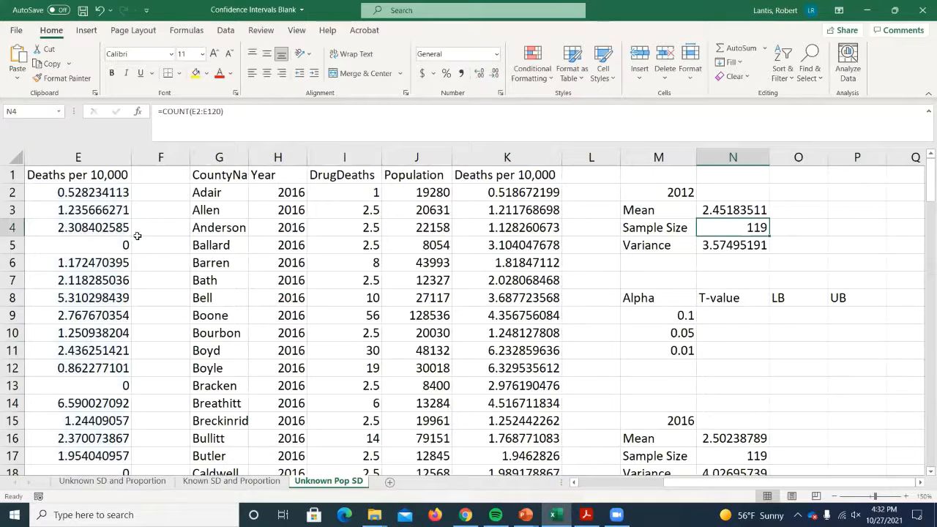
- Change the 2012 label in M3 to Sample Mean and fit column M to its text
{"action": "double_click", "coordinate": [636, 210]}
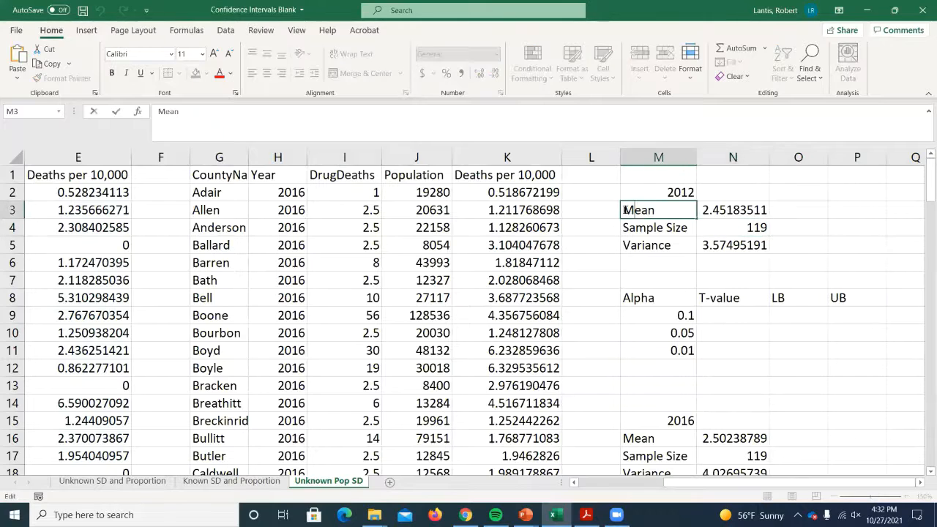
{"action": "key", "text": "Home"}
{"action": "type", "text": "Sample"}
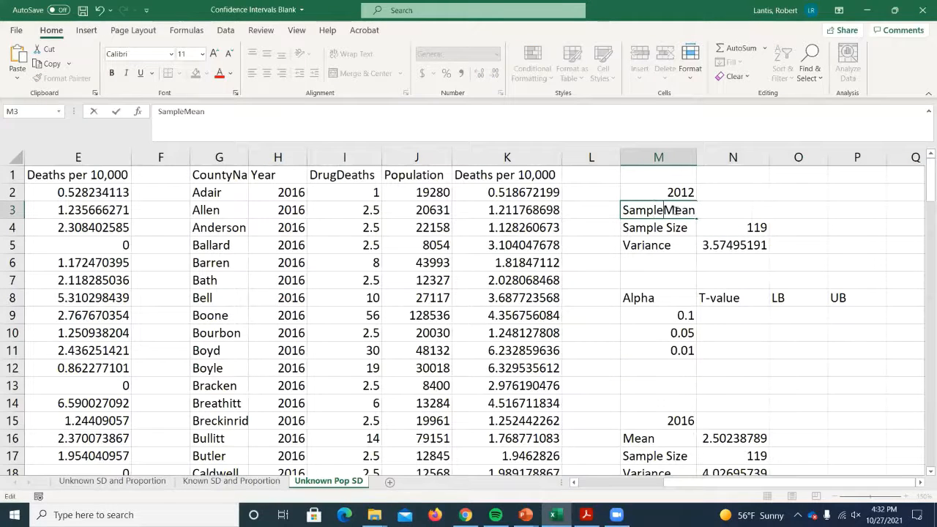
{"action": "key", "text": "Return"}
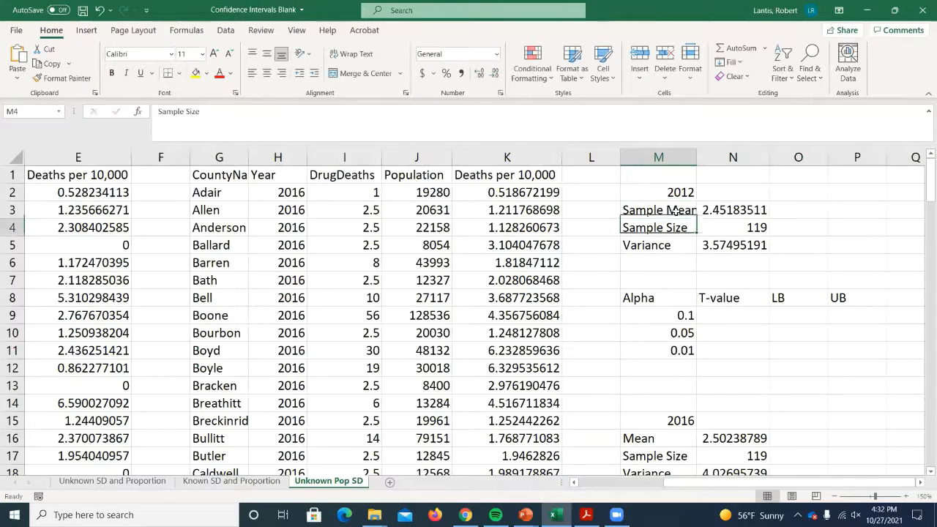
{"action": "double_click", "coordinate": [696, 157]}
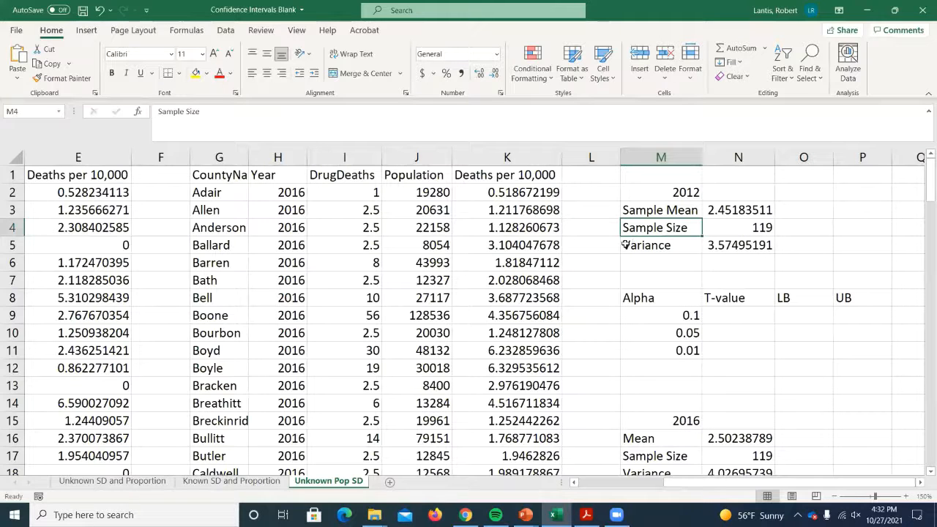
- Change the 2012 label in M5 to Sample Variance and refit the width of column M
{"action": "double_click", "coordinate": [631, 244]}
{"action": "type", "text": "Sample"}
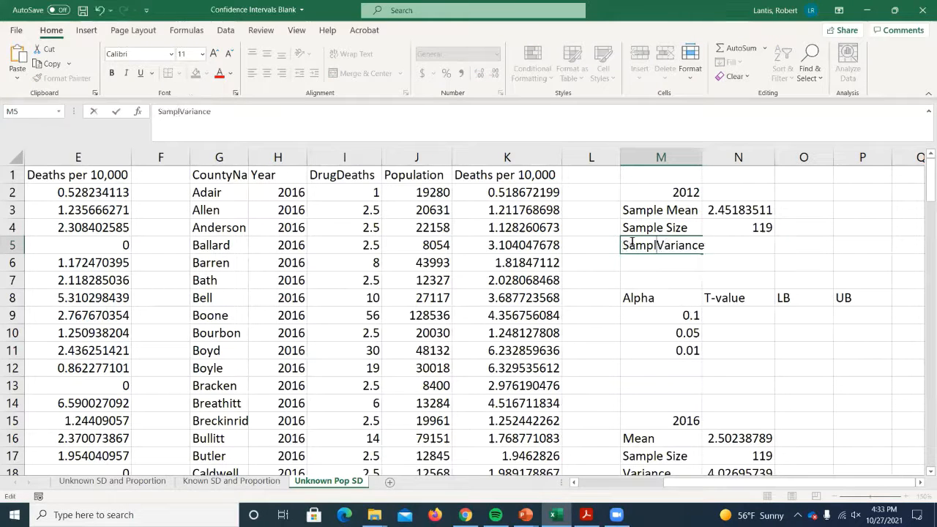
{"action": "left_click", "coordinate": [711, 212]}
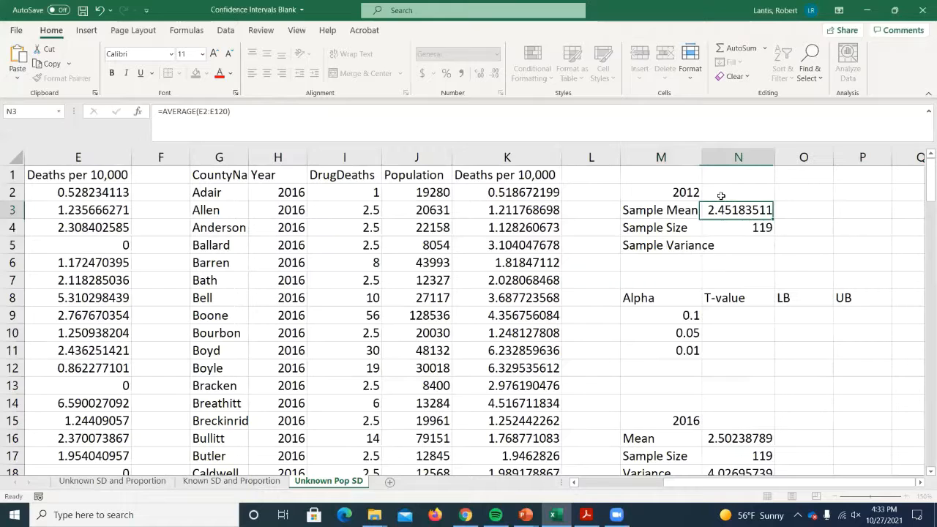
{"action": "double_click", "coordinate": [703, 157]}
- Copy the Sample Mean, Sample Size and Sample Variance labels from M3:M5 over the 2016 labels starting at M16
{"action": "left_click", "coordinate": [670, 211]}
{"action": "left_click_drag", "start_coordinate": [670, 211], "coordinate": [669, 244]}
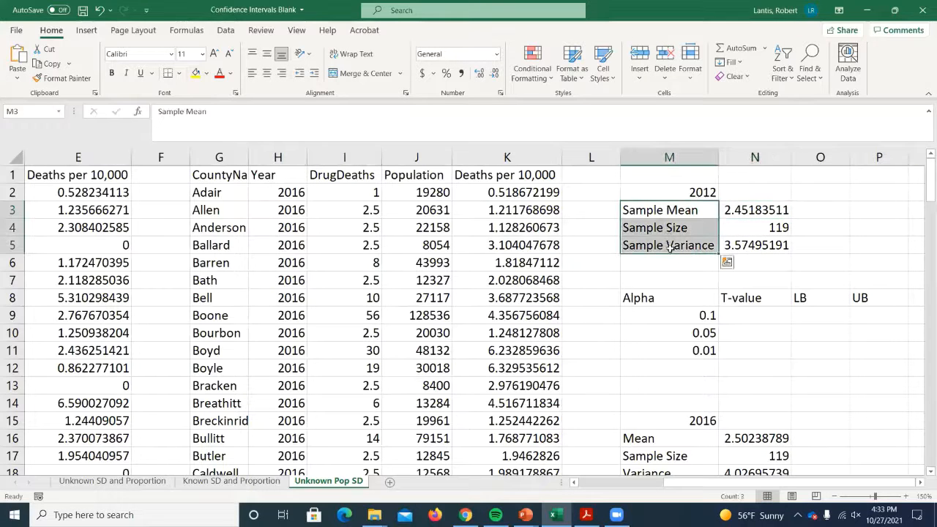
{"action": "key", "text": "ctrl+c"}
{"action": "left_click", "coordinate": [647, 437]}
{"action": "key", "text": "ctrl+v"}
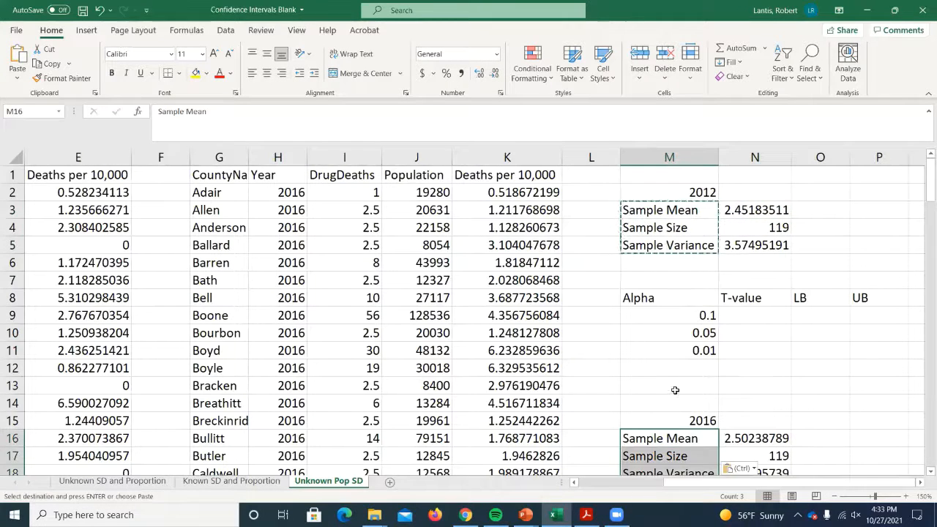
{"action": "scroll", "coordinate": [678, 420], "scroll_direction": "down", "scroll_amount": 1}
{"action": "scroll", "coordinate": [689, 244], "scroll_direction": "up", "scroll_amount": 1}
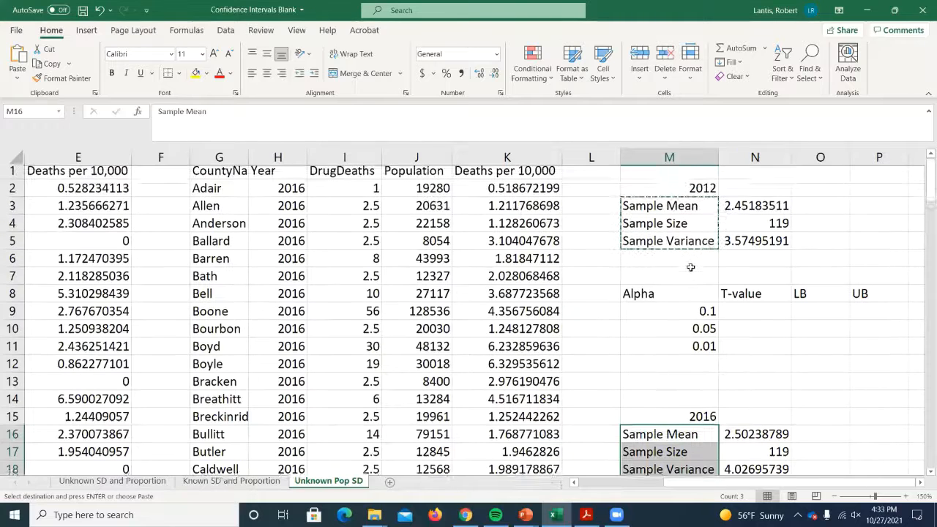
- Inspect the VAR.S formula behind the 2012 sample variance in N5 and the range it uses
{"action": "left_click", "coordinate": [852, 234]}
{"action": "left_click", "coordinate": [849, 234]}
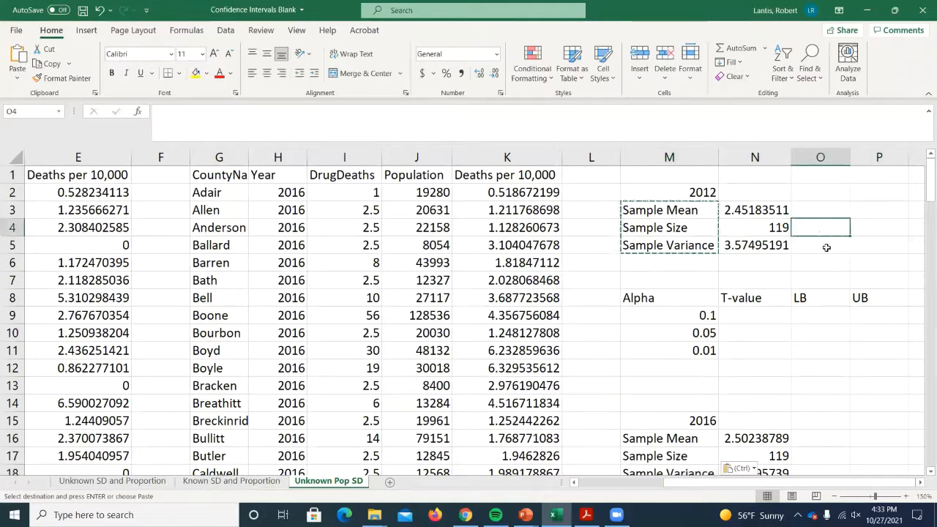
{"action": "double_click", "coordinate": [826, 248]}
{"action": "left_click", "coordinate": [758, 245]}
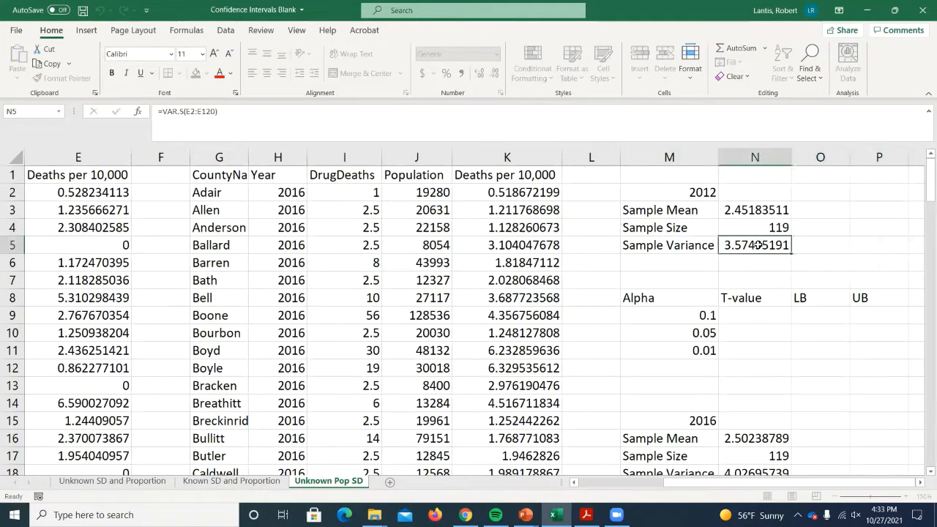
{"action": "double_click", "coordinate": [755, 246]}
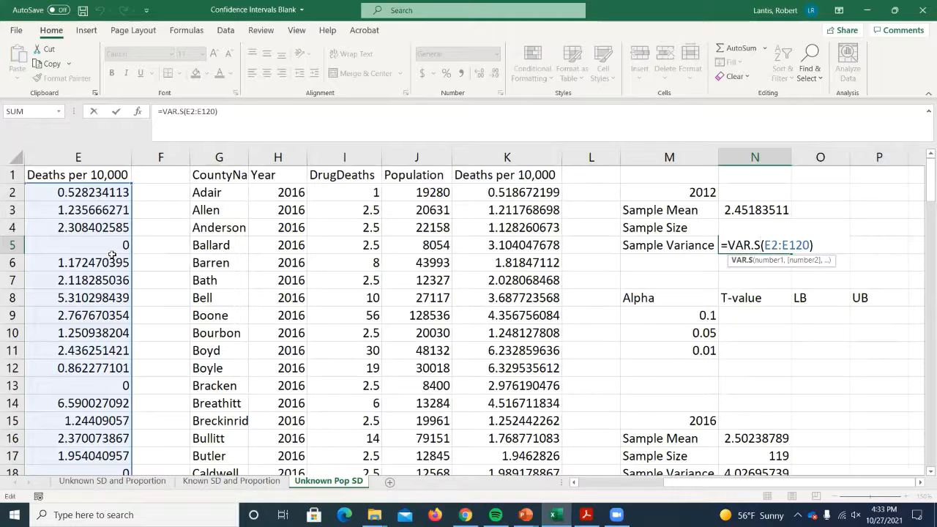
{"action": "key", "text": "Return"}
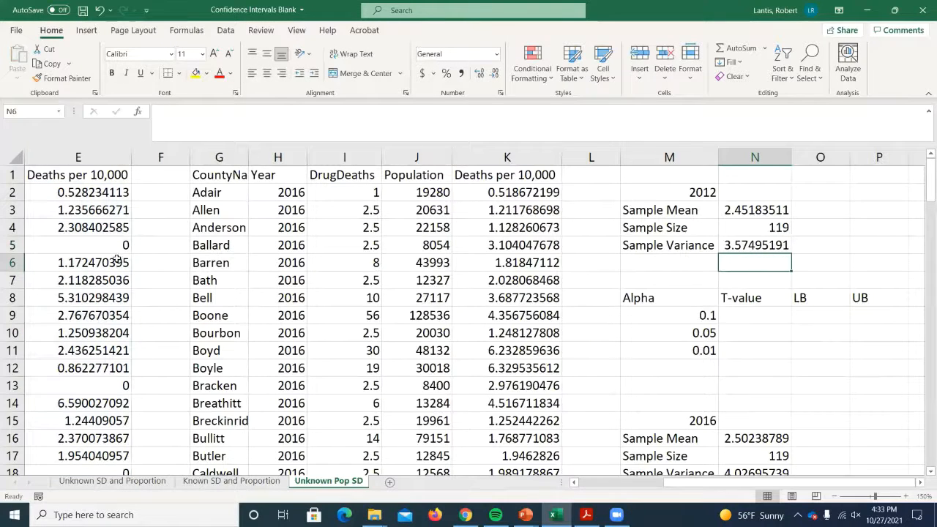
{"action": "left_click", "coordinate": [759, 318]}
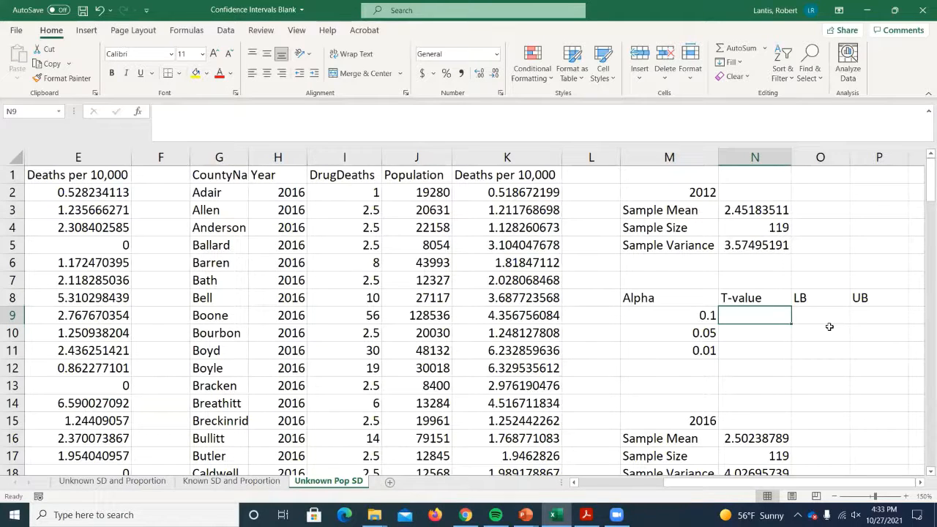
{"action": "left_click", "coordinate": [674, 366]}
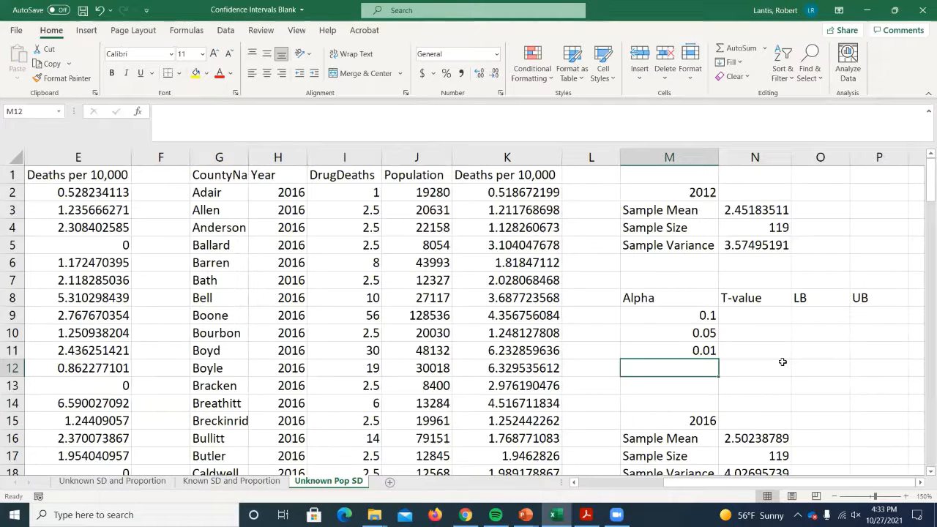
- Add an alpha of 0.03 in M12 below the other 2012 alpha levels
{"action": "type", "text": ".03"}
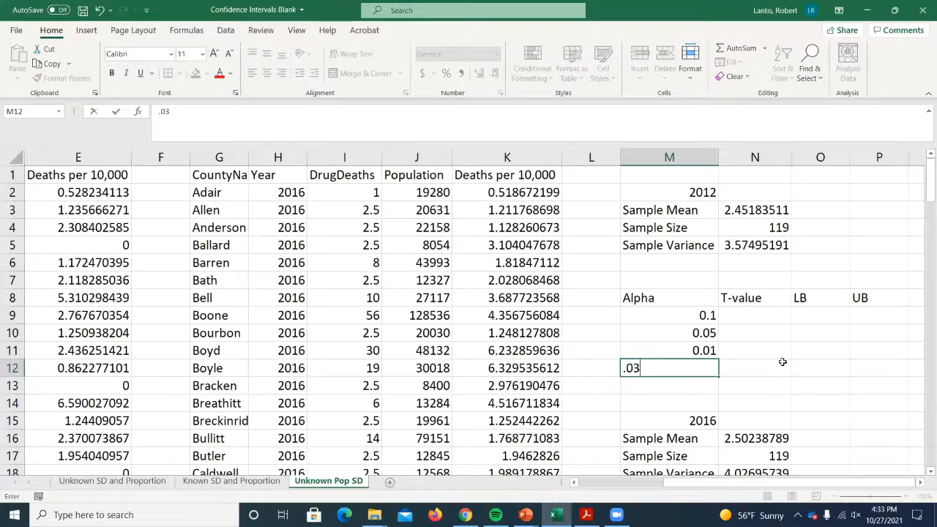
{"action": "key", "text": "Return"}
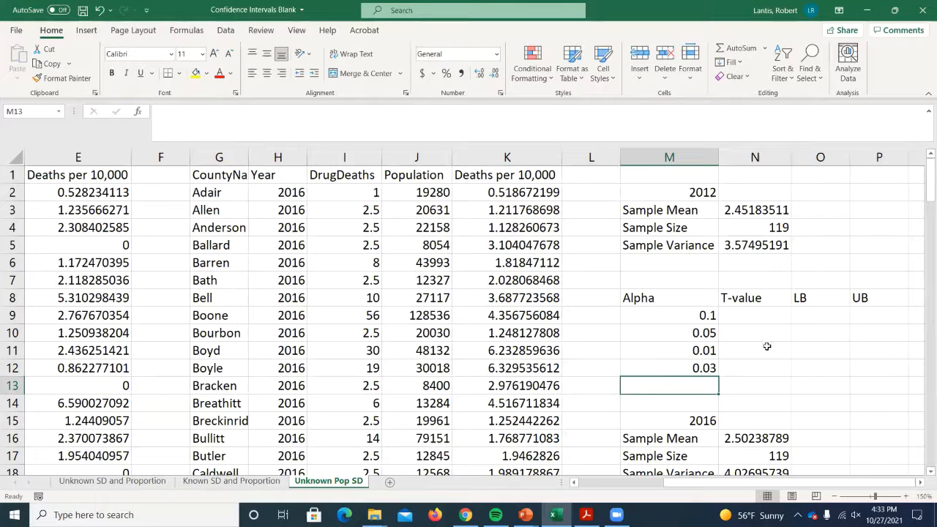
- Switch to the T Tables PDF in Acrobat, examine its alpha columns and degrees-of-freedom rows, and return to the workbook
{"action": "left_click", "coordinate": [585, 515]}
{"action": "scroll", "coordinate": [674, 198], "scroll_direction": "up", "scroll_amount": 5}
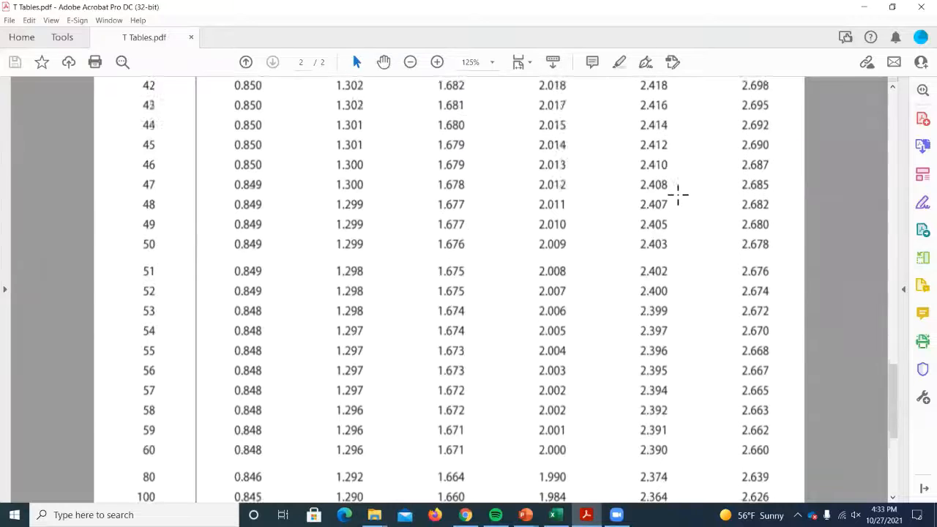
{"action": "scroll", "coordinate": [666, 220], "scroll_direction": "up", "scroll_amount": 1}
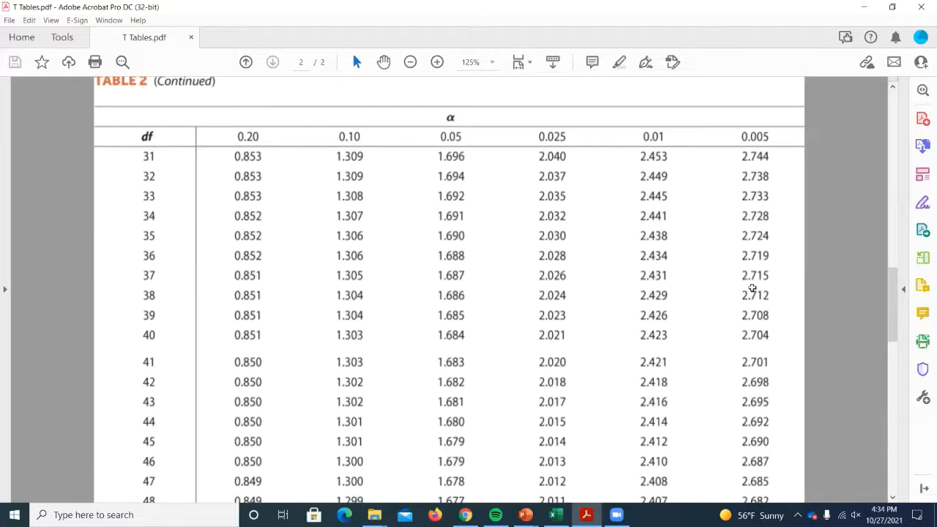
{"action": "key", "text": "alt+Tab"}
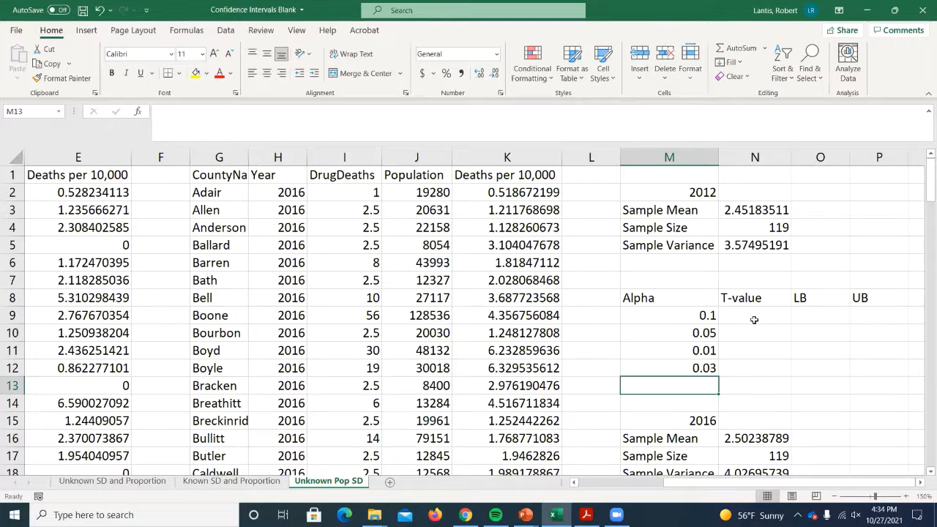
- Inspect the NORM.S.INV formula behind the first Z-value in L14 of the Known SD and Proportion sheet, then return to Unknown Pop SD
{"action": "left_click", "coordinate": [743, 313]}
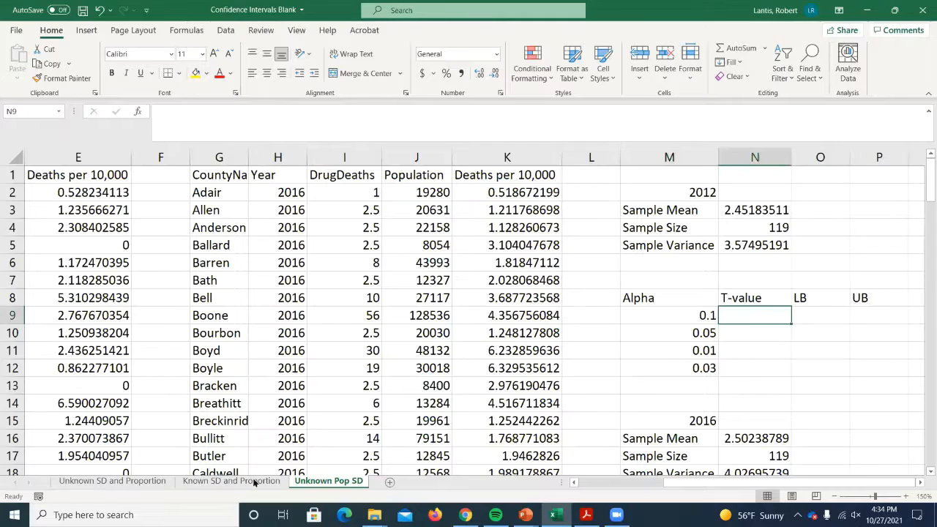
{"action": "left_click", "coordinate": [218, 480]}
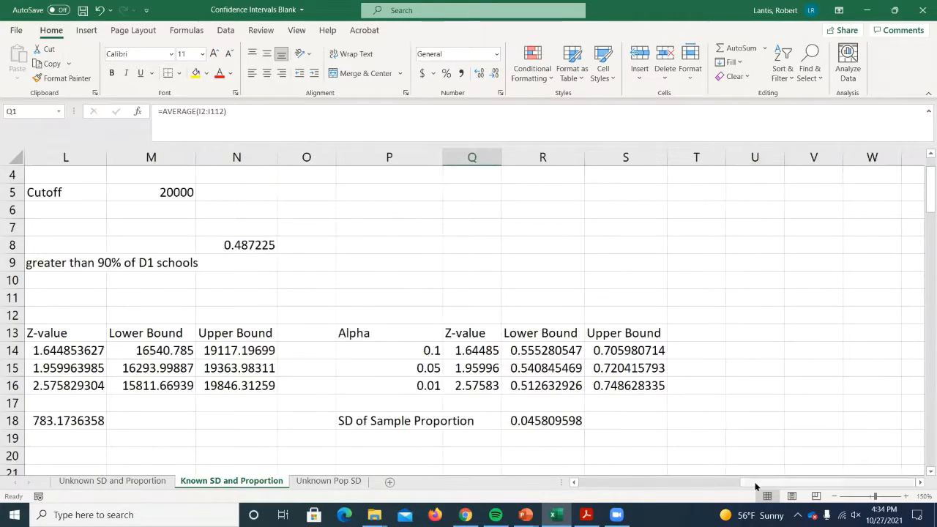
{"action": "left_click_drag", "start_coordinate": [753, 482], "coordinate": [644, 468]}
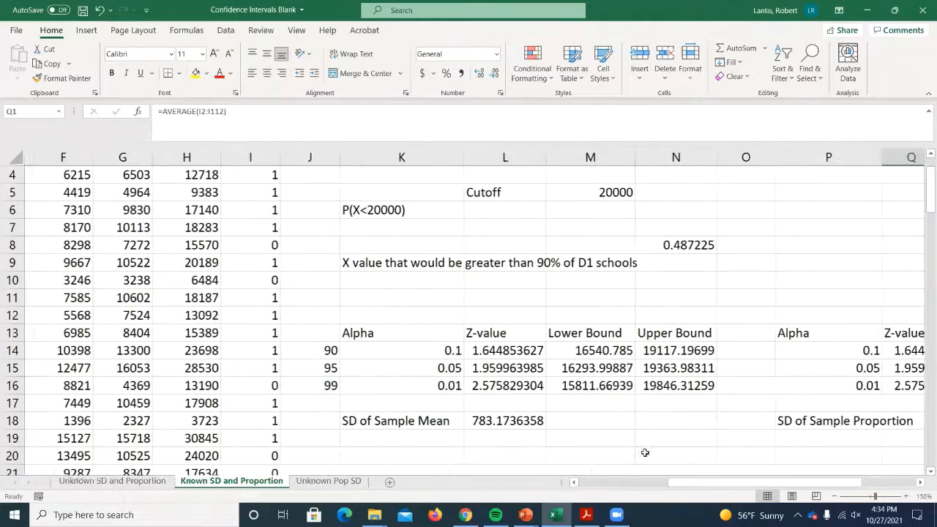
{"action": "double_click", "coordinate": [490, 351]}
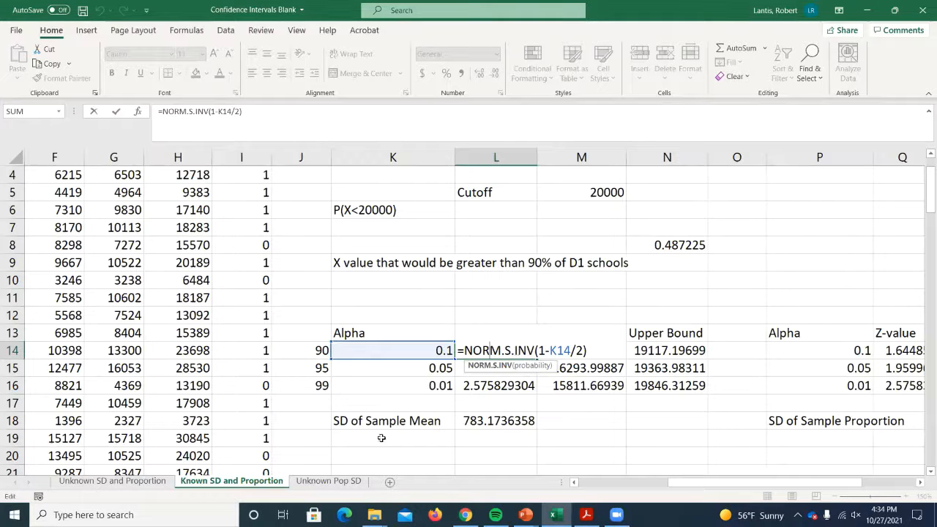
{"action": "key", "text": "Return"}
{"action": "left_click", "coordinate": [329, 480]}
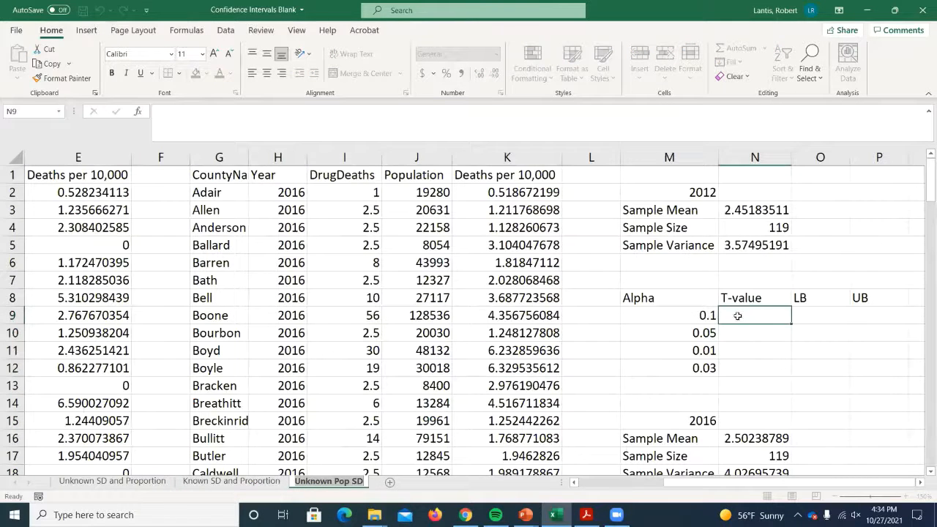
- Try to enter =T.INV(M9/2) in N9 as the 2012 T-value for the 0.1 alpha
{"action": "type", "text": "="}
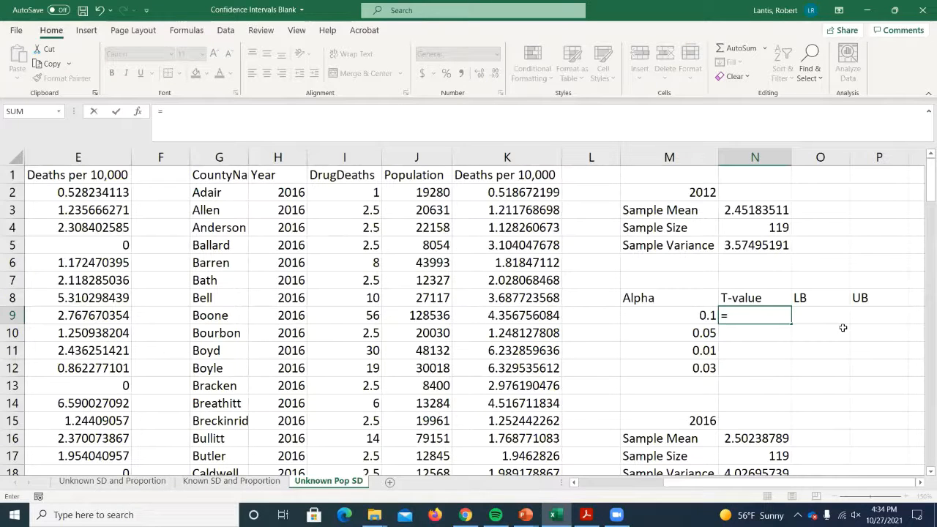
{"action": "type", "text": "t.inv("}
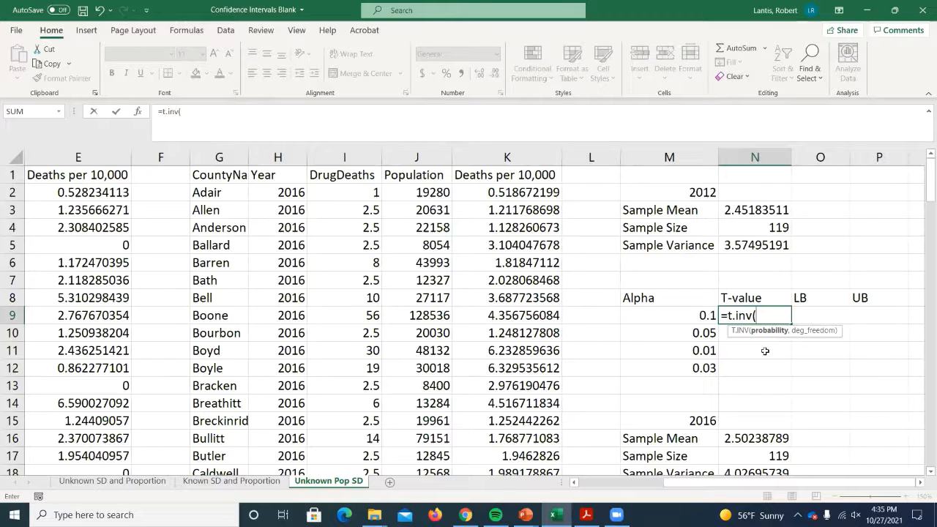
{"action": "left_click", "coordinate": [674, 315]}
{"action": "type", "text": "/2"}
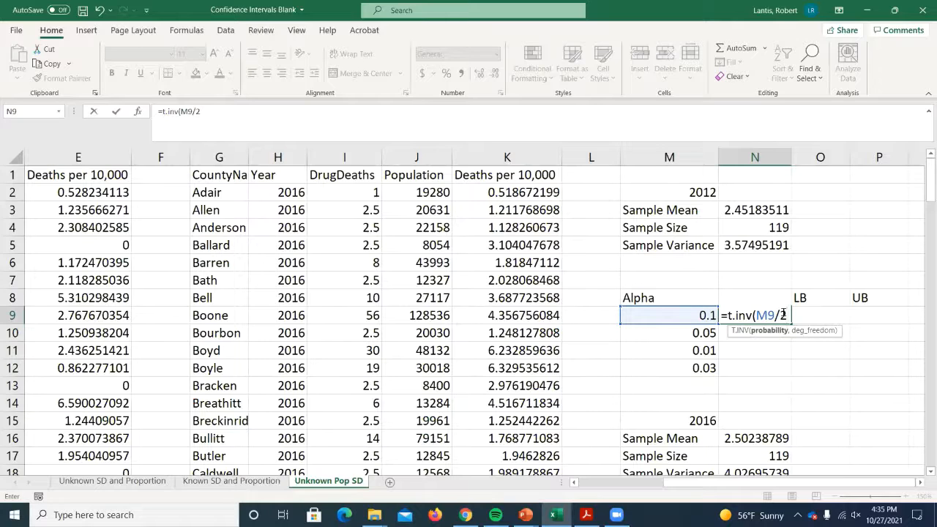
{"action": "type", "text": ")"}
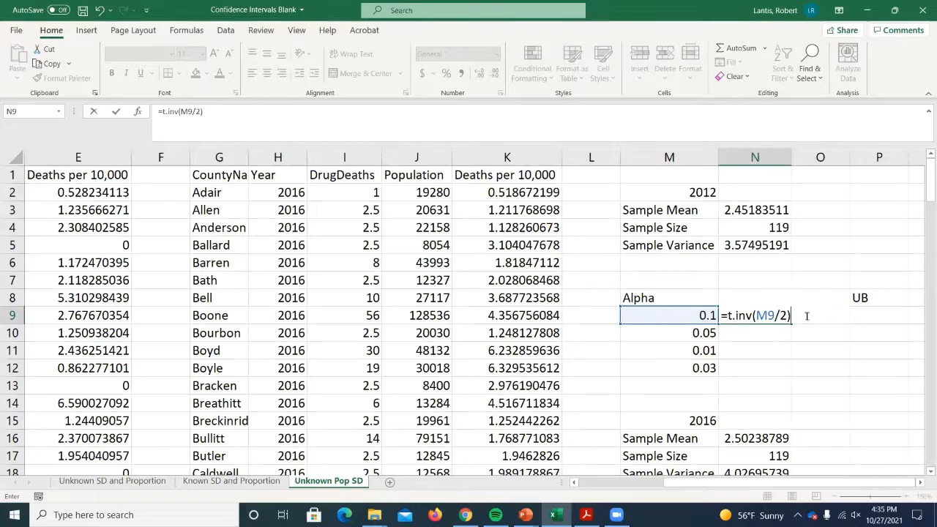
{"action": "key", "text": "Return"}
{"action": "left_click", "coordinate": [472, 291]}
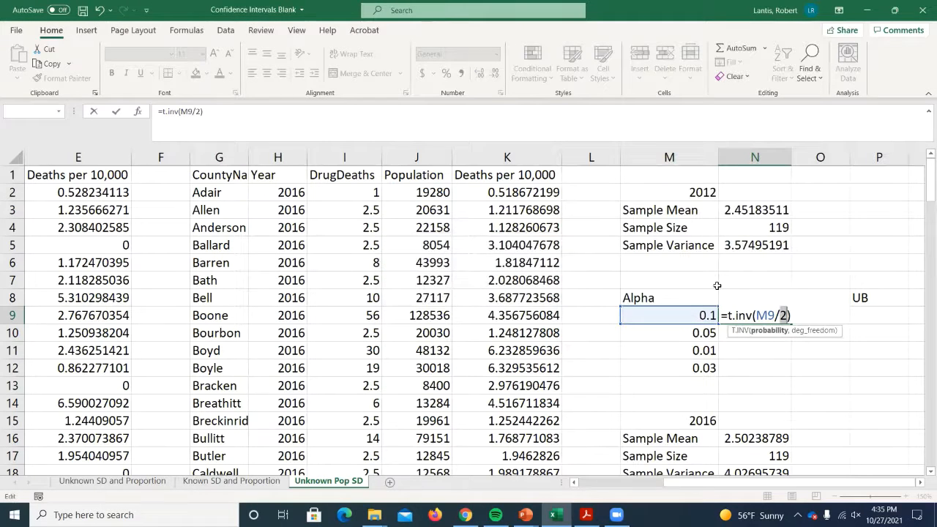
- Add N4-1 as the degrees of freedom so the N9 formula reads =T.INV(M9/2,N4-1)
{"action": "left_click", "coordinate": [791, 311]}
{"action": "key", "text": "BackSpace"}
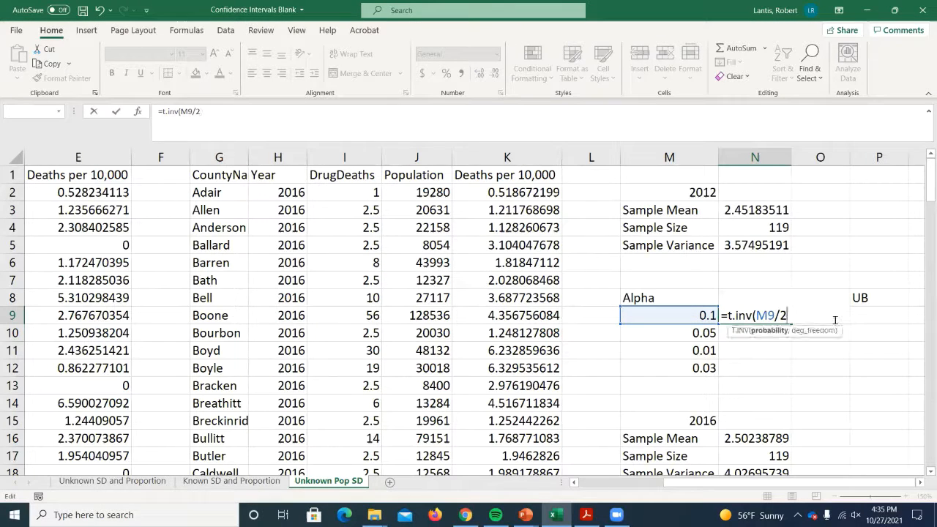
{"action": "type", "text": ","}
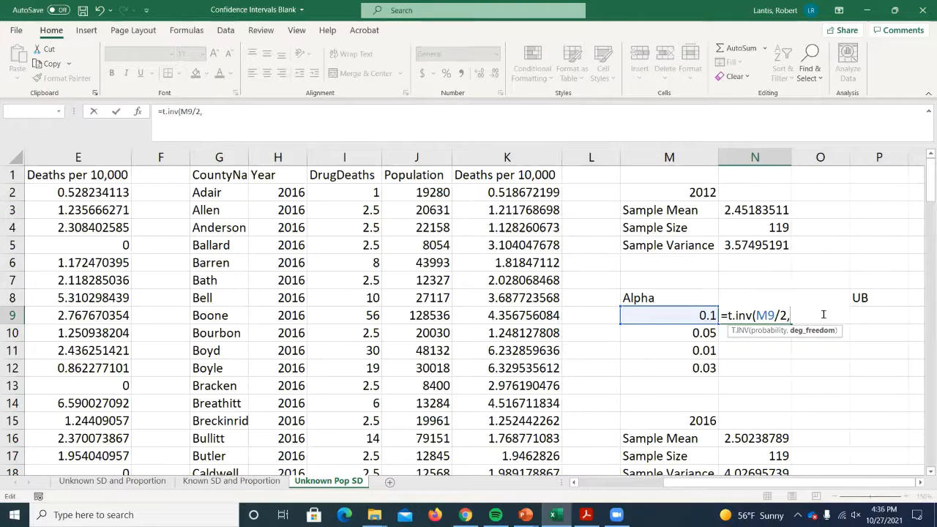
{"action": "left_click", "coordinate": [753, 228]}
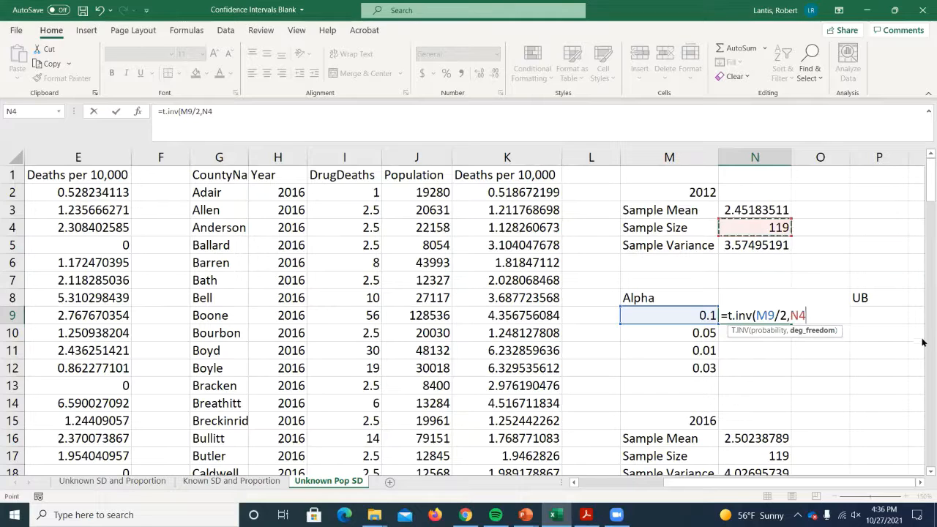
{"action": "type", "text": "-1)"}
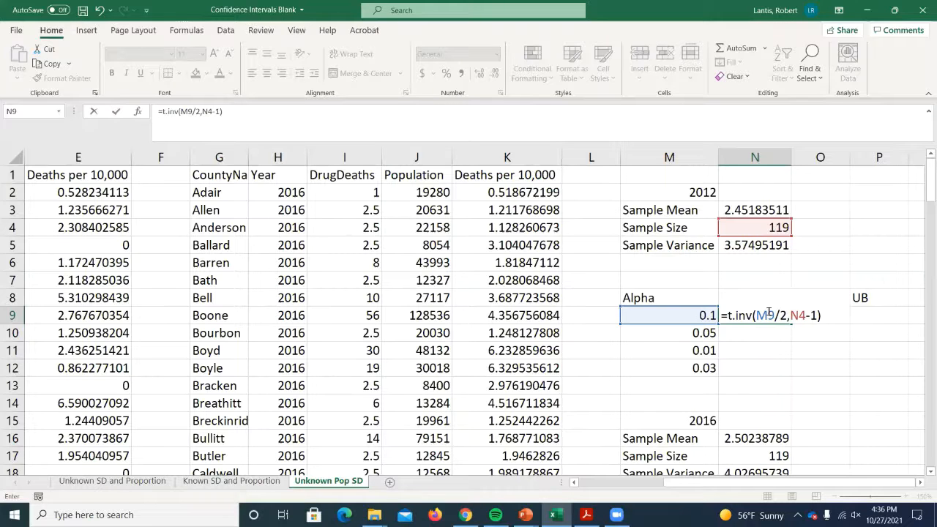
{"action": "key", "text": "Return"}
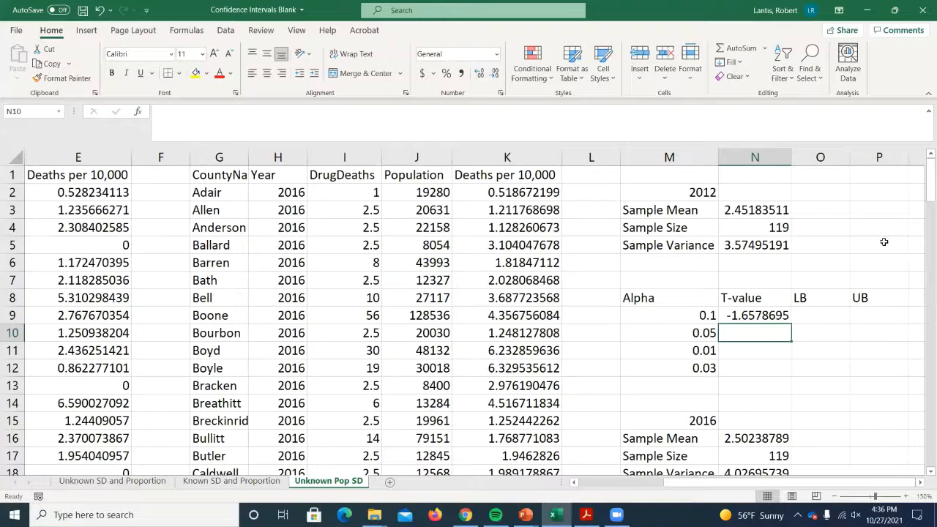
- Wrap the N9 T-value formula in an absolute value so it reads =ABS(T.INV(M9/2,N4-1))
{"action": "double_click", "coordinate": [741, 309]}
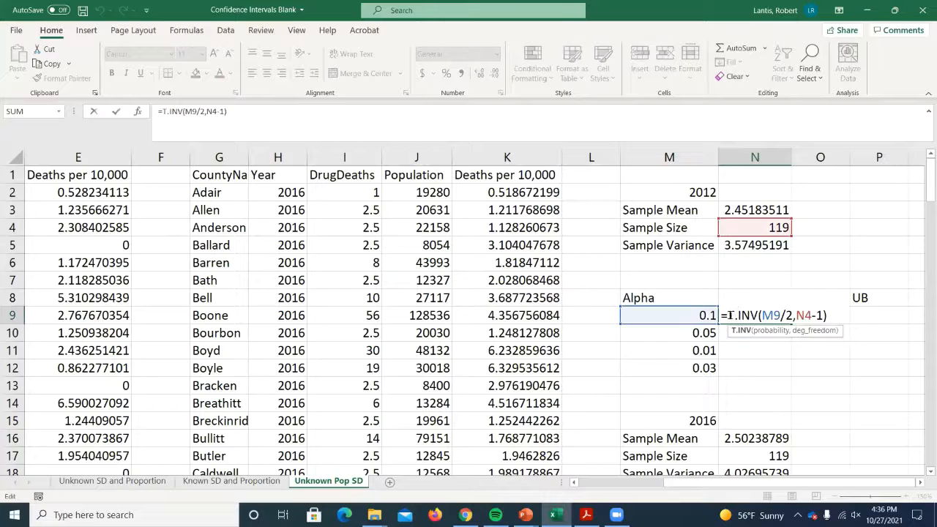
{"action": "key", "text": "BackSpace"}
{"action": "type", "text": "abs("}
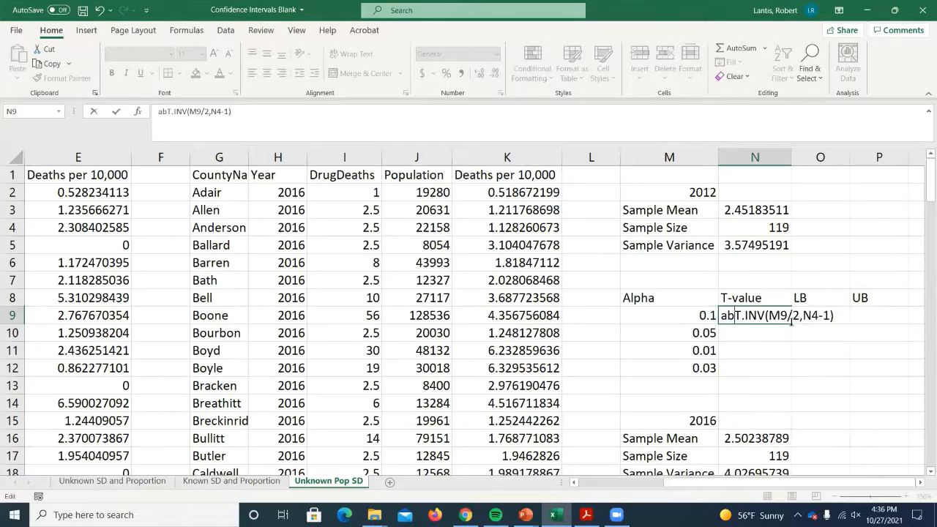
{"action": "left_click", "coordinate": [842, 316]}
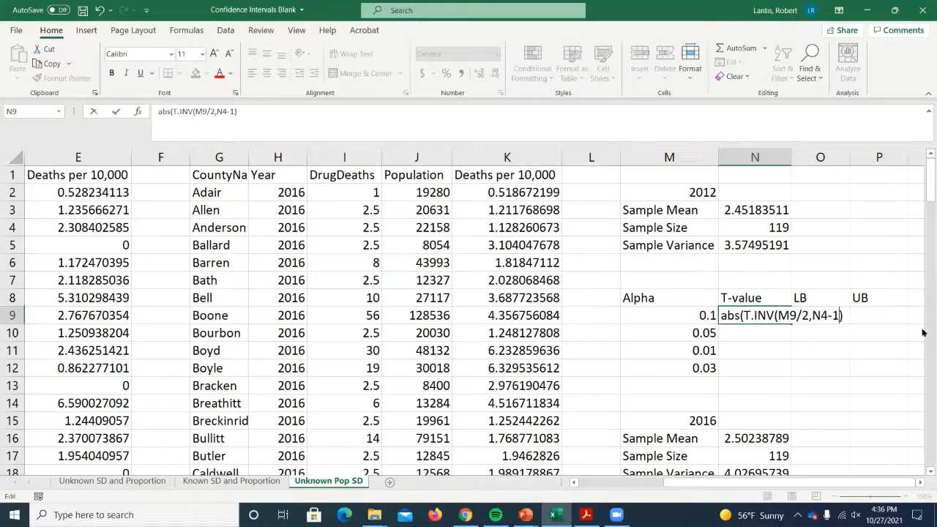
{"action": "type", "text": ")"}
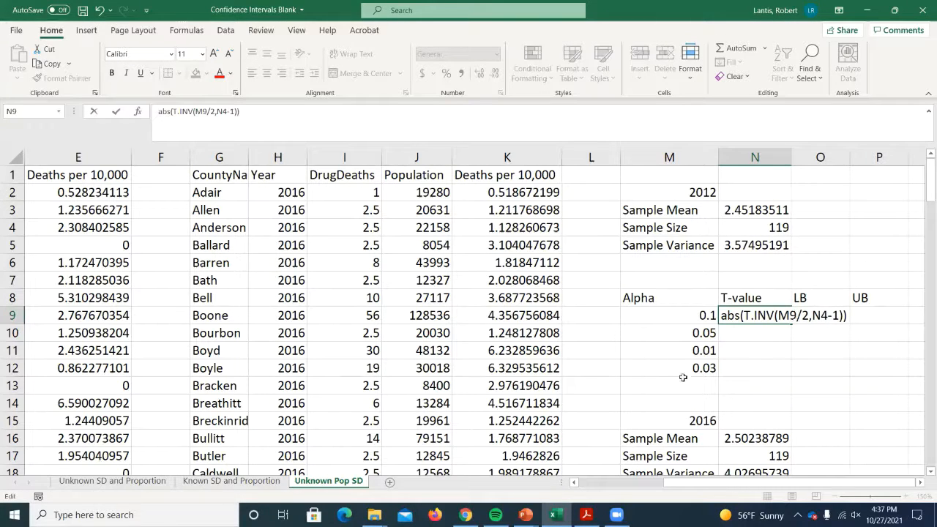
{"action": "double_click", "coordinate": [818, 315]}
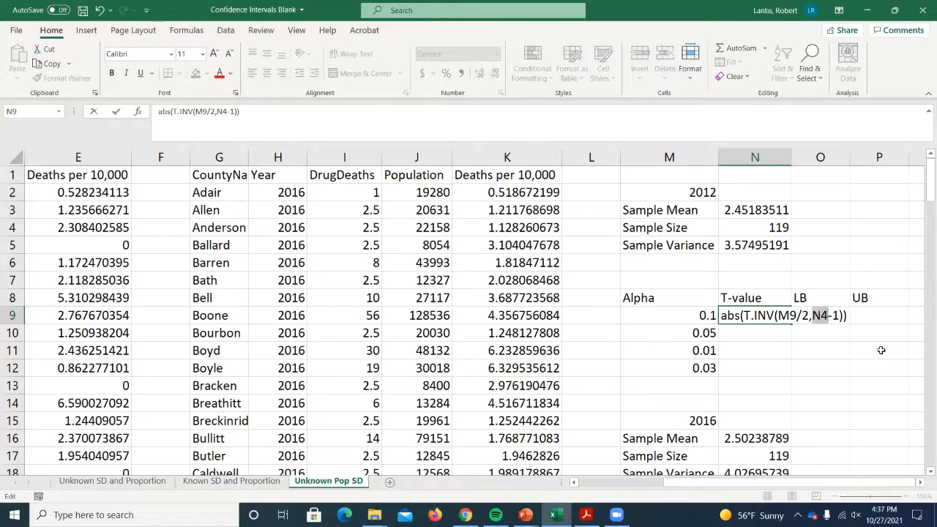
{"action": "double_click", "coordinate": [722, 315]}
{"action": "type", "text": "="}
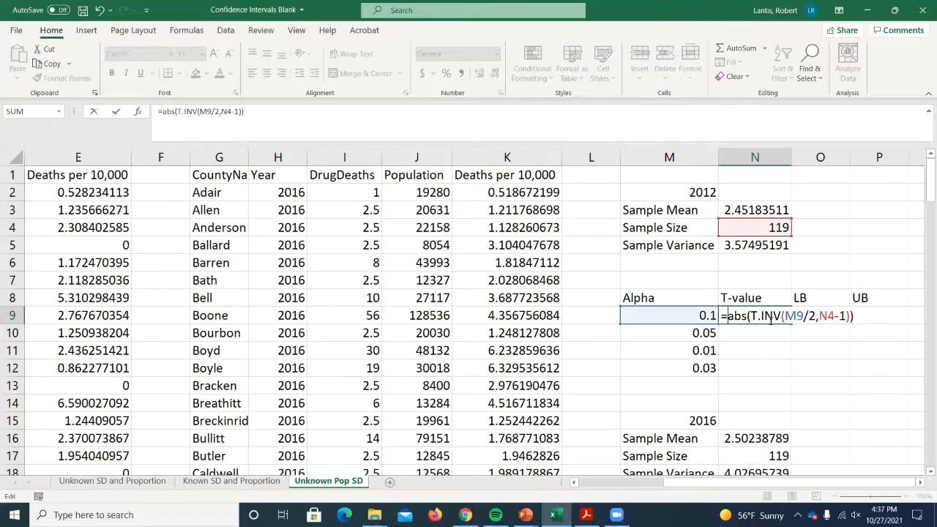
- Lock the sample size reference in N9 as $N$4 and fill the T-value formula down to N12
{"action": "left_click", "coordinate": [832, 316]}
{"action": "key", "text": "F4"}
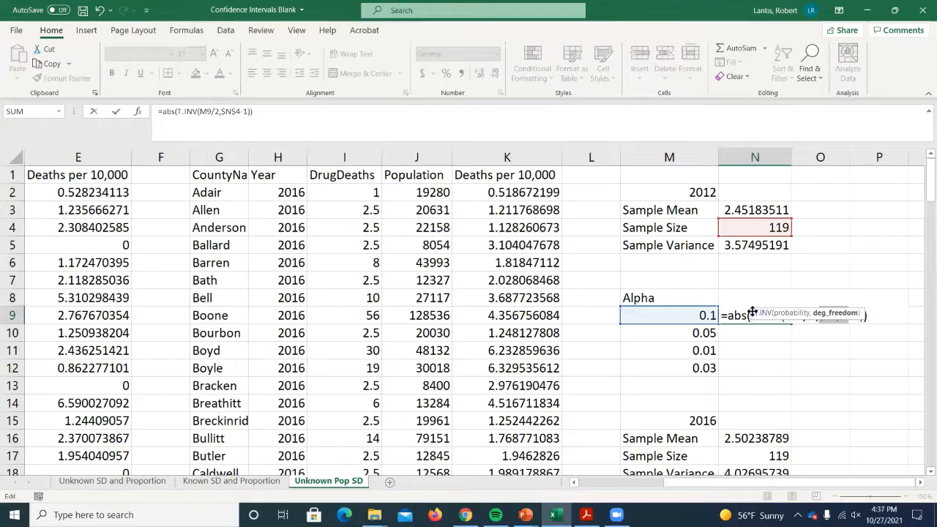
{"action": "left_click_drag", "start_coordinate": [752, 312], "coordinate": [775, 356]}
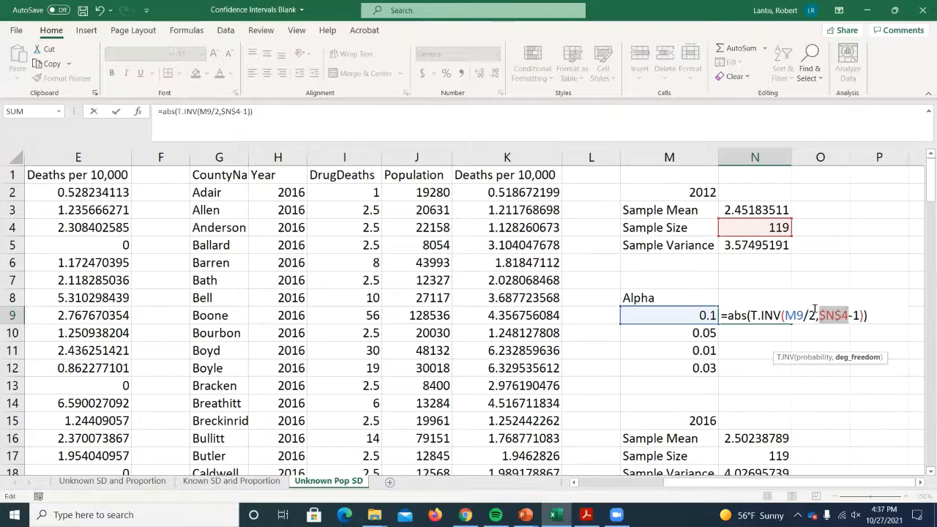
{"action": "key", "text": "Return"}
{"action": "left_click", "coordinate": [765, 315]}
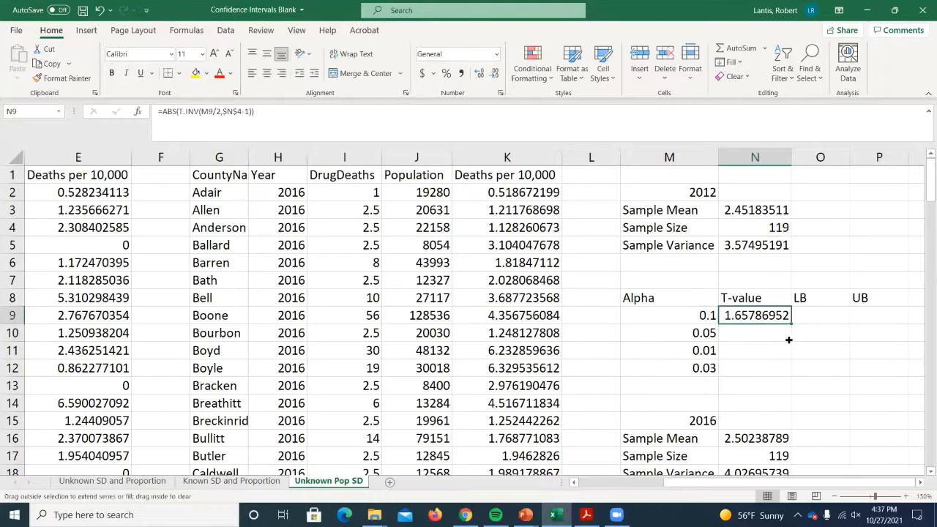
{"action": "left_click_drag", "start_coordinate": [788, 340], "coordinate": [788, 378]}
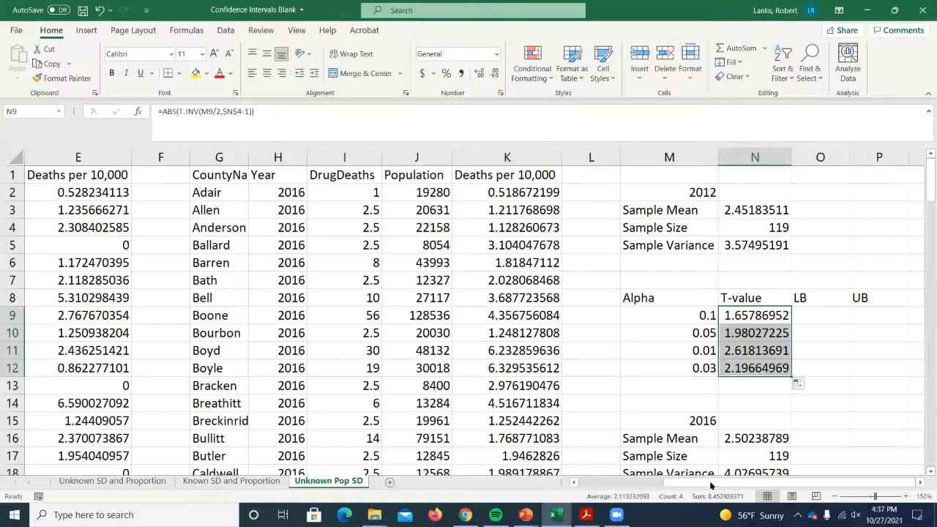
- Check the SD of Sample Mean formula in L18 of the Known SD and Proportion sheet and return to O9 on Unknown Pop SD
{"action": "left_click", "coordinate": [920, 483]}
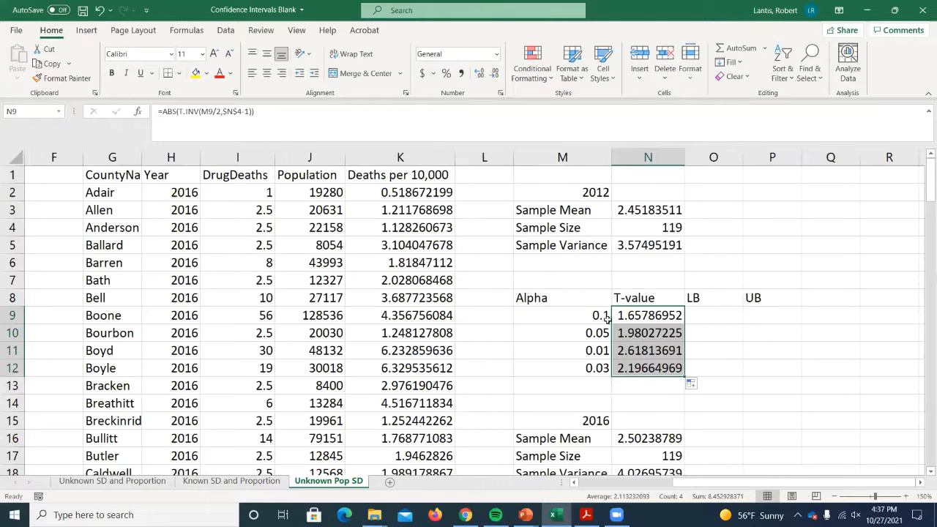
{"action": "left_click", "coordinate": [718, 315]}
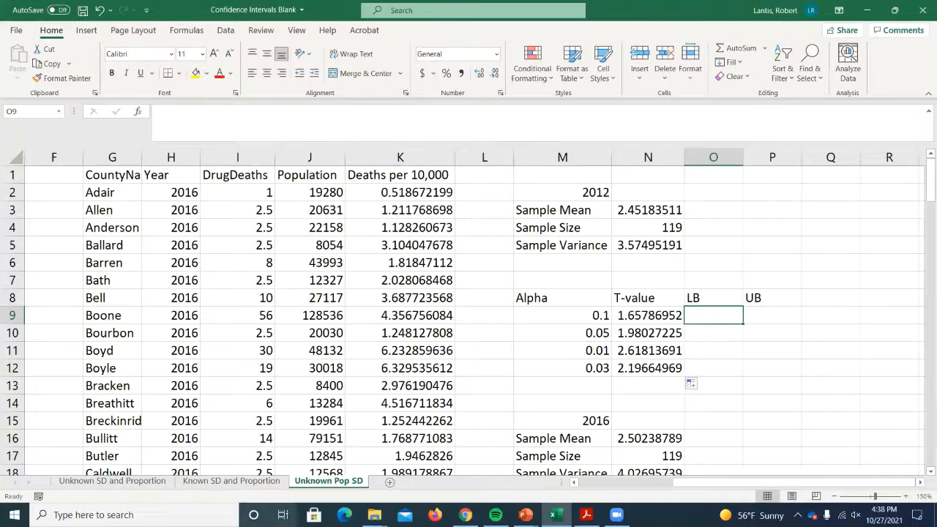
{"action": "left_click", "coordinate": [248, 482]}
{"action": "left_click", "coordinate": [485, 425]}
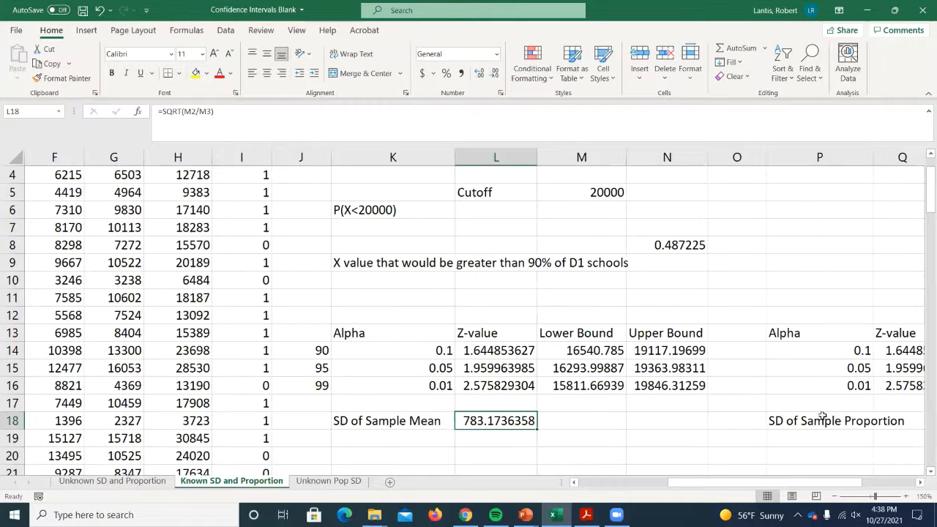
{"action": "left_click", "coordinate": [329, 482]}
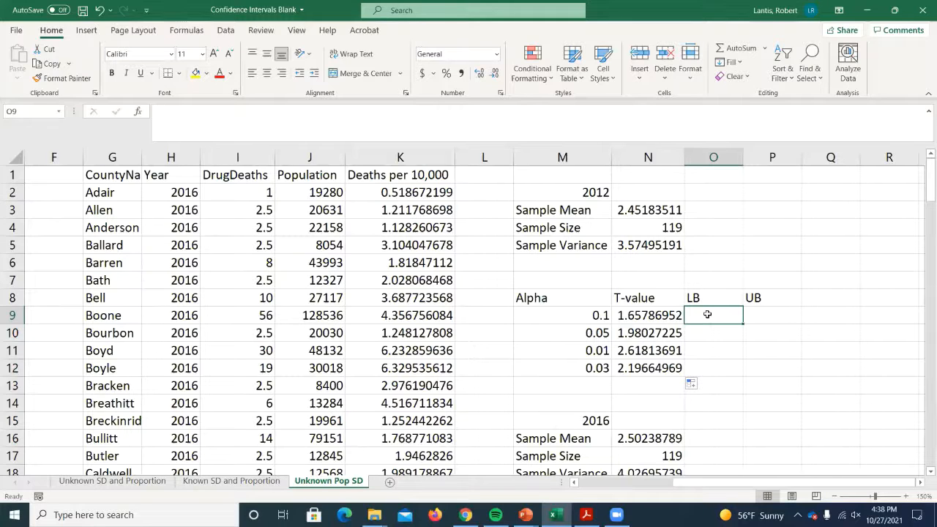
- Build the 2012 lower bound formula in O9 as =N3-N9*SQRT(N5/N4)
{"action": "type", "text": "="}
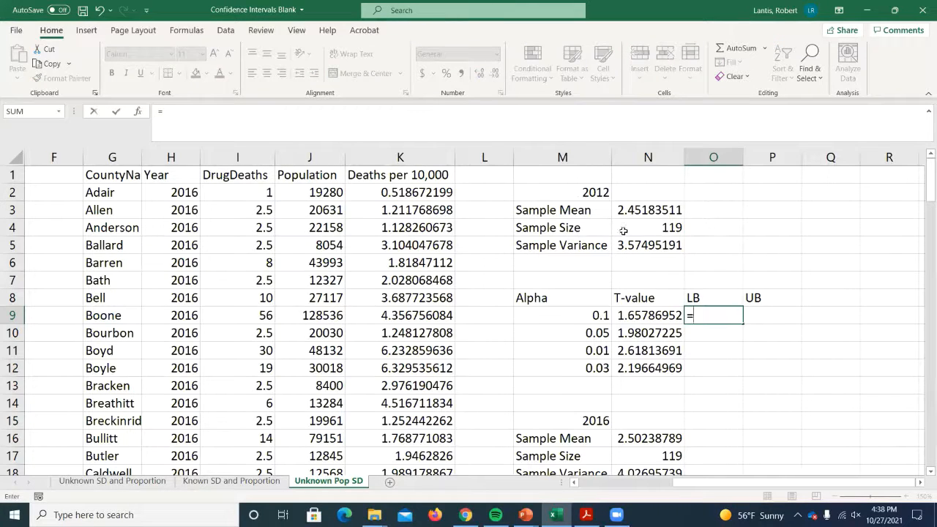
{"action": "left_click", "coordinate": [642, 211]}
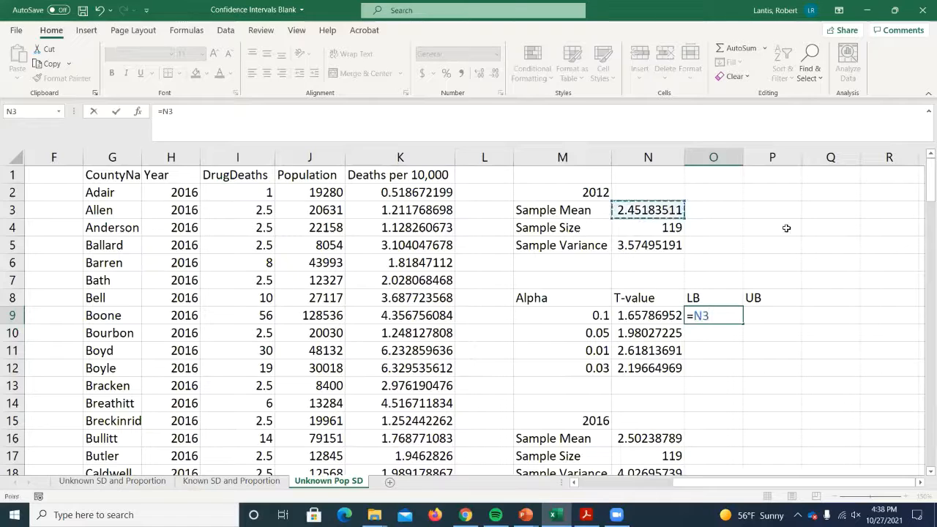
{"action": "type", "text": "-"}
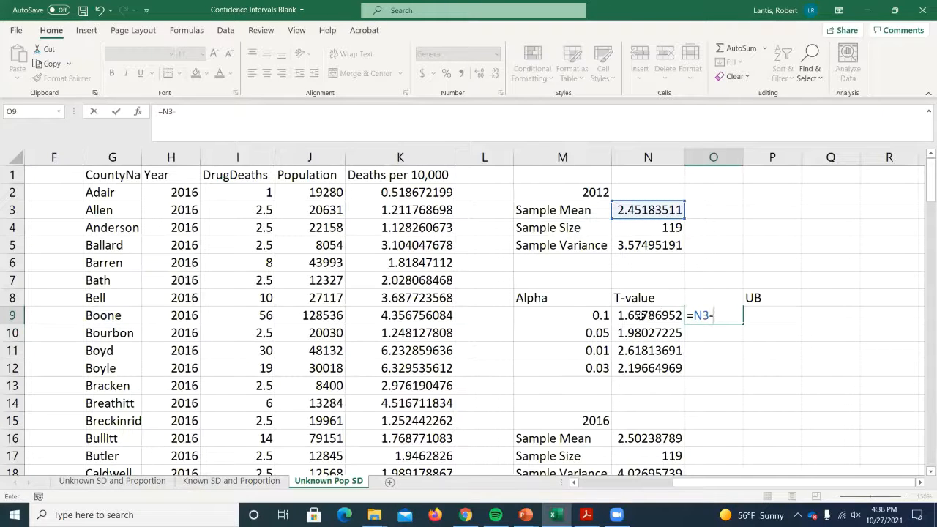
{"action": "left_click", "coordinate": [639, 314]}
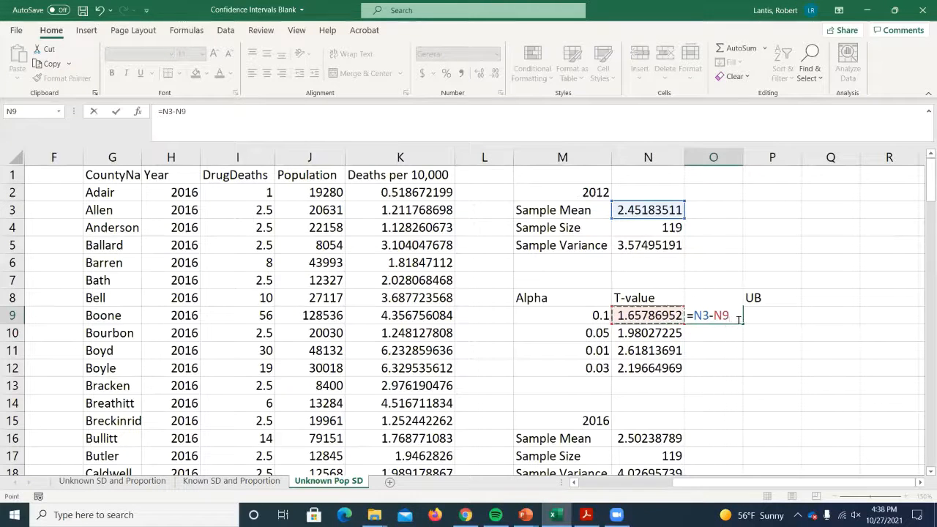
{"action": "type", "text": "*"}
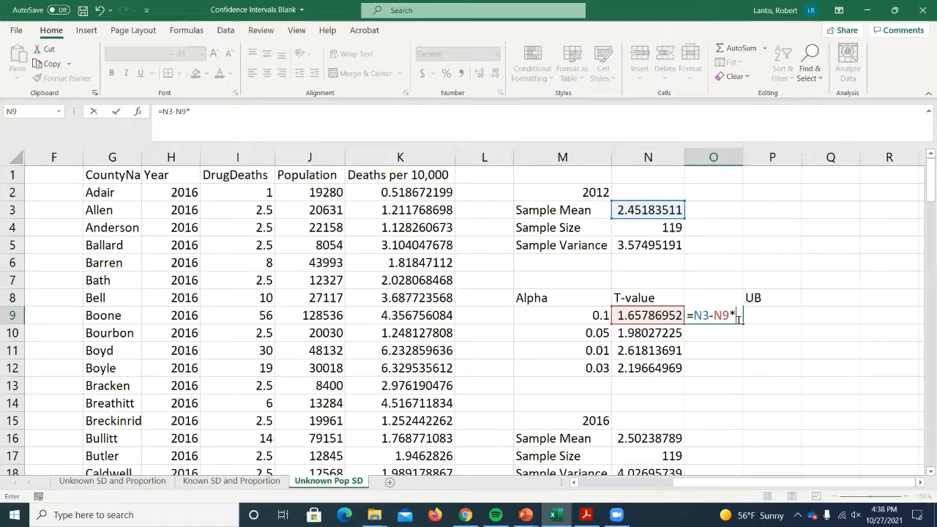
{"action": "type", "text": "sqrt("}
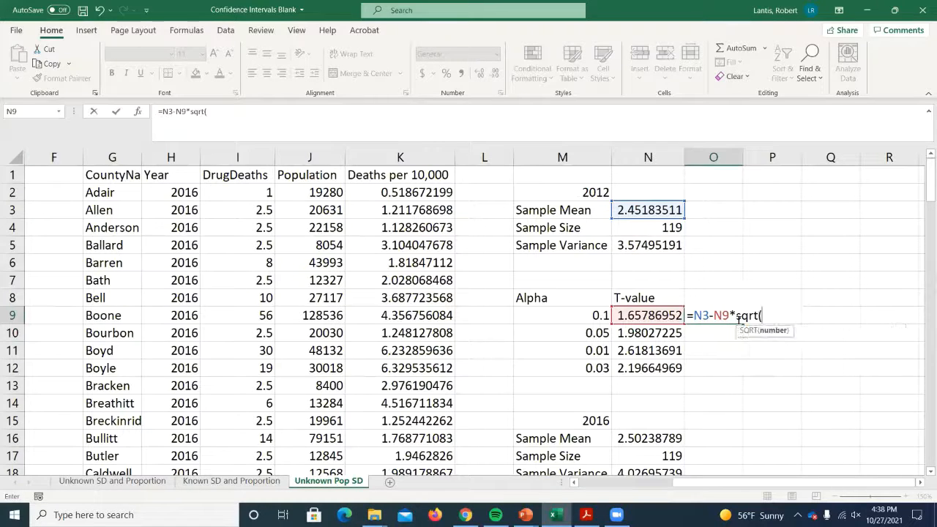
{"action": "left_click", "coordinate": [645, 241]}
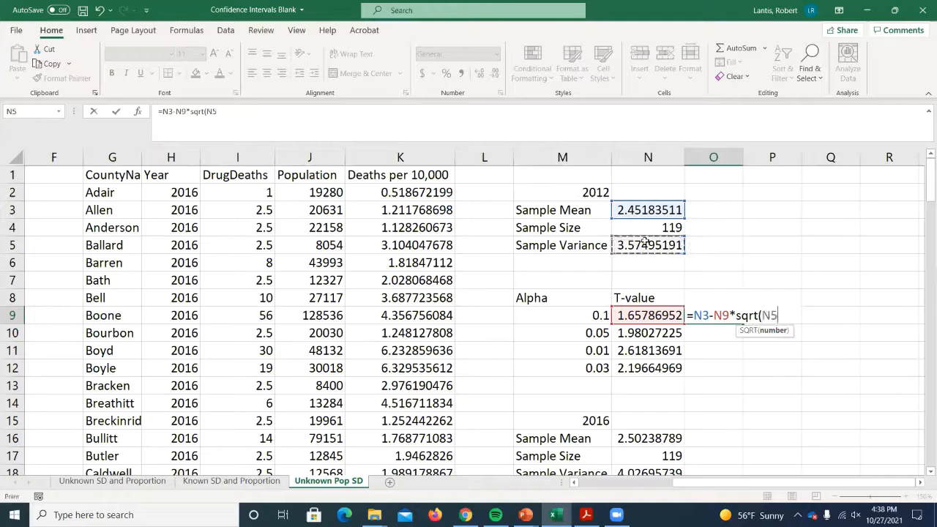
{"action": "type", "text": "/"}
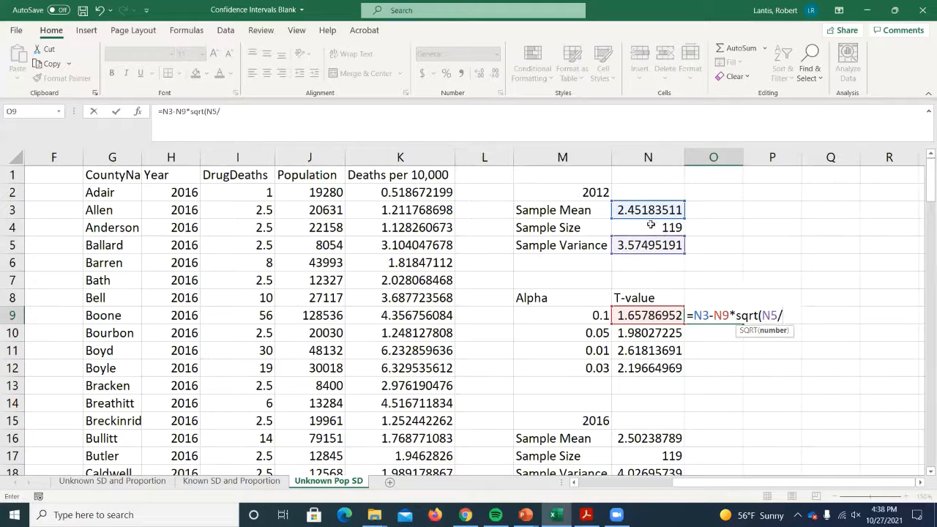
{"action": "left_click", "coordinate": [651, 227]}
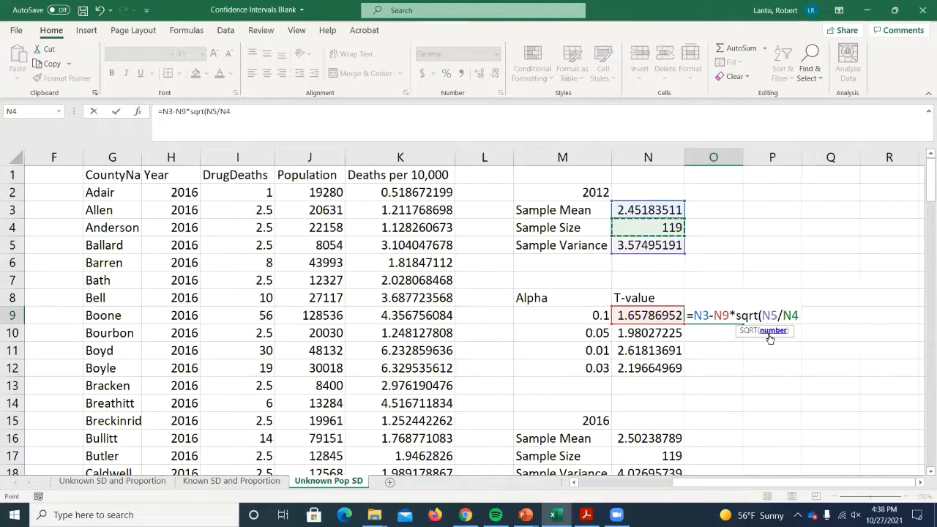
{"action": "type", "text": ")"}
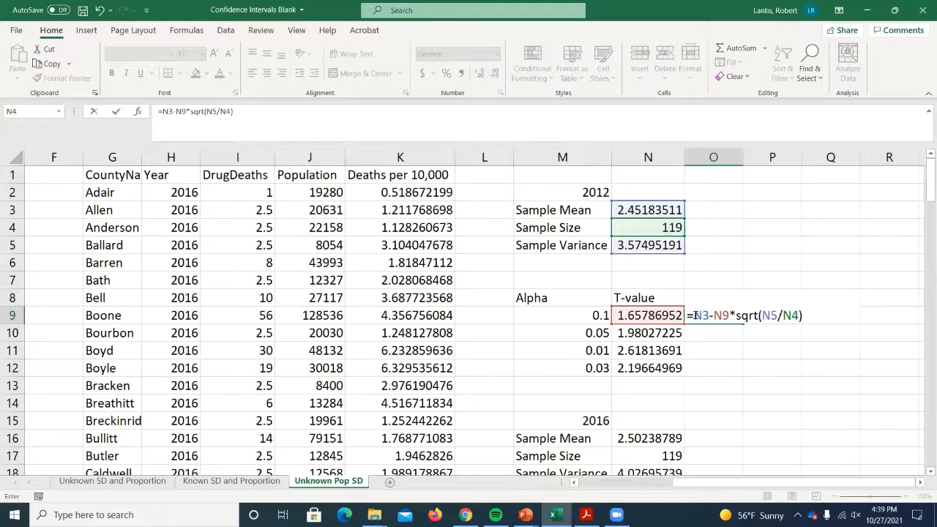
- Lock the mean, variance and sample size references in the O9 formula as $N$3, $N$5 and $N$4
{"action": "left_click_drag", "start_coordinate": [692, 316], "coordinate": [707, 316]}
{"action": "key", "text": "F4"}
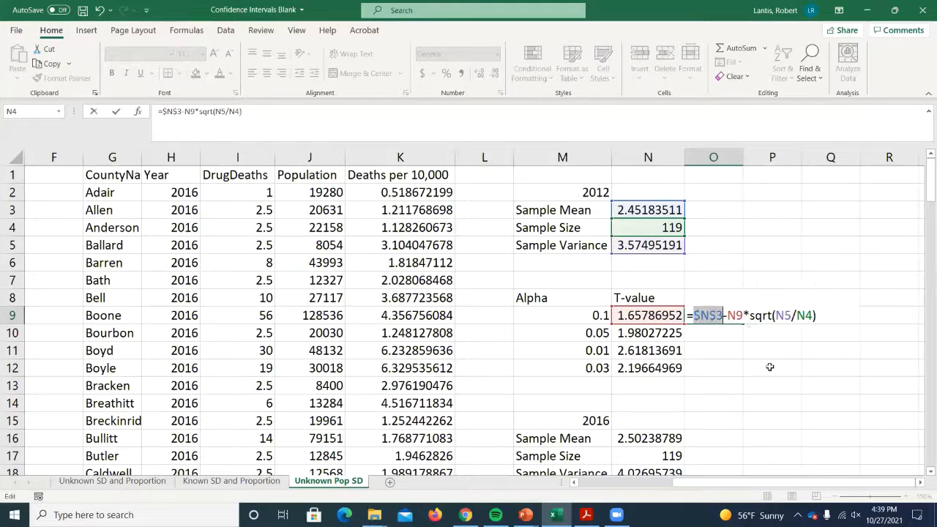
{"action": "left_click_drag", "start_coordinate": [775, 316], "coordinate": [816, 316]}
{"action": "key", "text": "F4"}
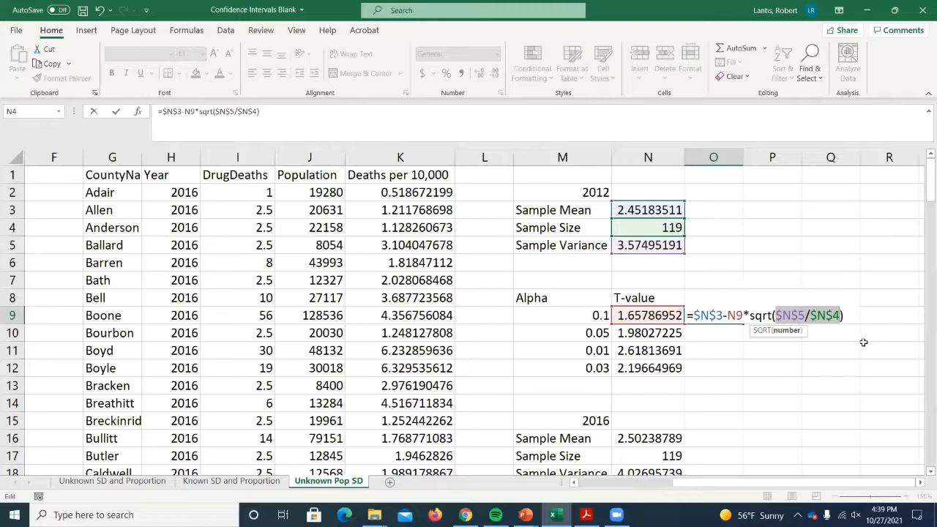
{"action": "left_click", "coordinate": [698, 315]}
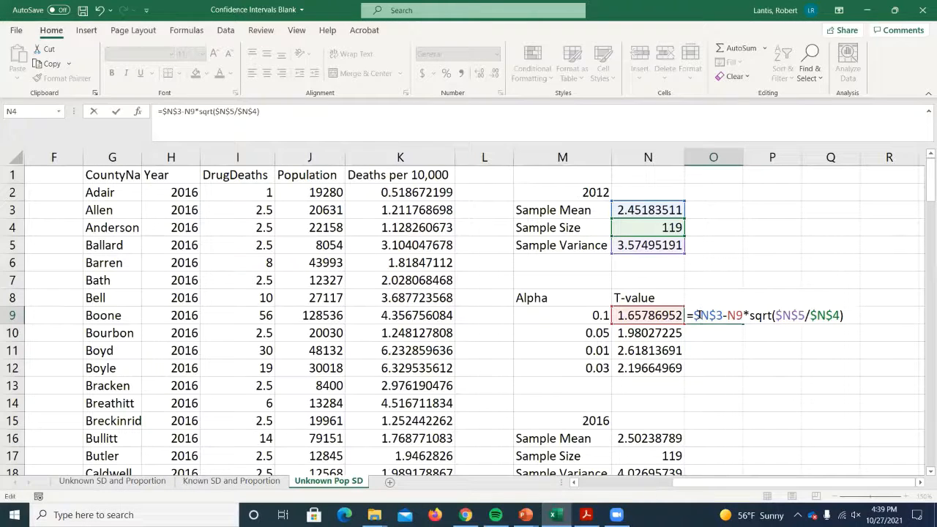
- Copy the full text of the O9 lower bound formula, commit it, and paste the text into P9
{"action": "left_click_drag", "start_coordinate": [686, 316], "coordinate": [853, 325]}
{"action": "right_click", "coordinate": [721, 314]}
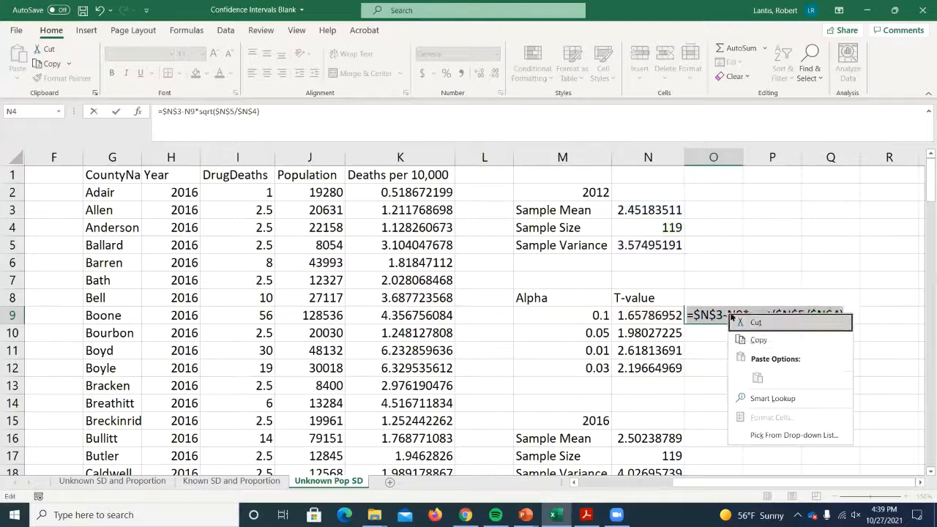
{"action": "left_click", "coordinate": [758, 342]}
{"action": "key", "text": "Return"}
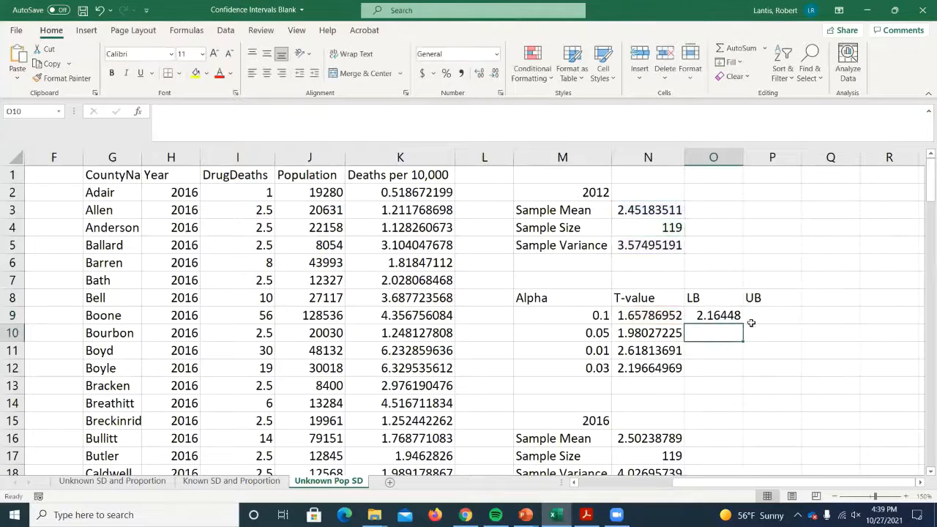
{"action": "double_click", "coordinate": [770, 314]}
{"action": "right_click", "coordinate": [771, 314]}
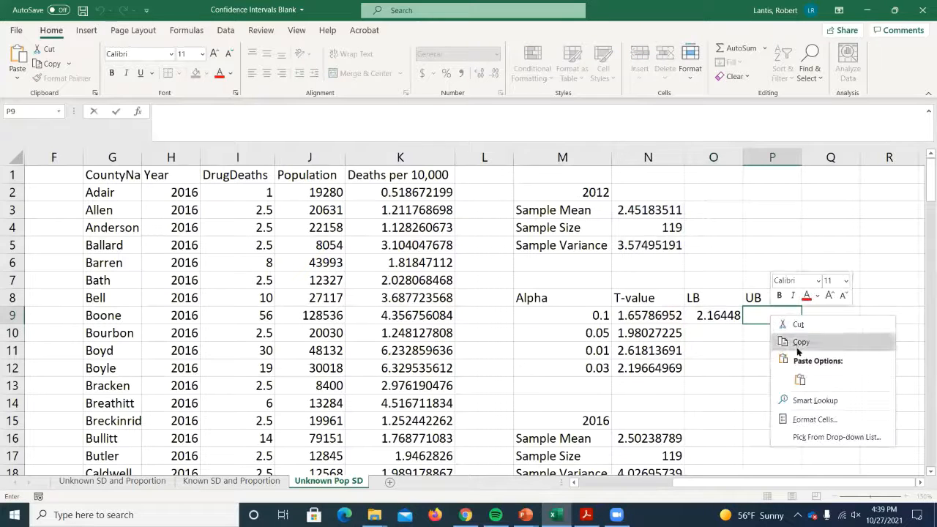
{"action": "left_click", "coordinate": [800, 375]}
- Change the minus before N9 to a plus in the P9 upper bound formula and fill O9:P9 down to row 12
{"action": "left_click", "coordinate": [786, 316]}
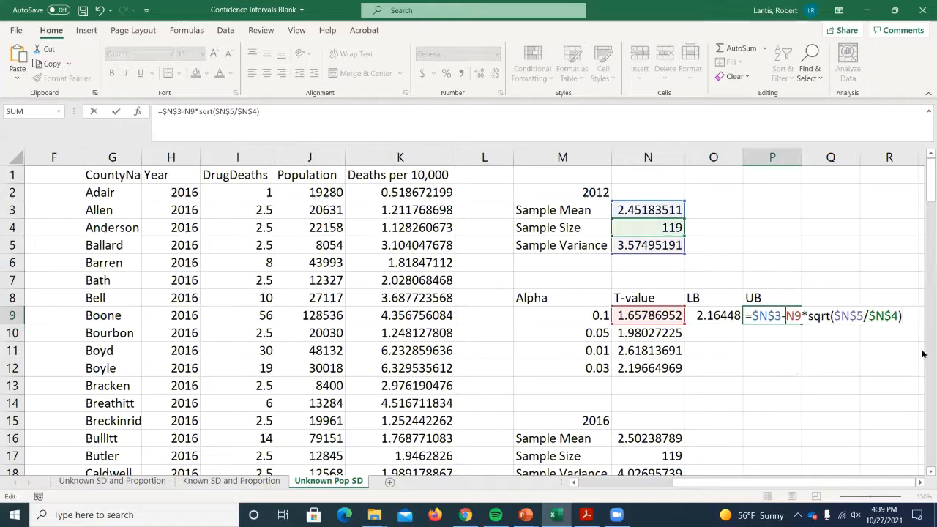
{"action": "key", "text": "Delete"}
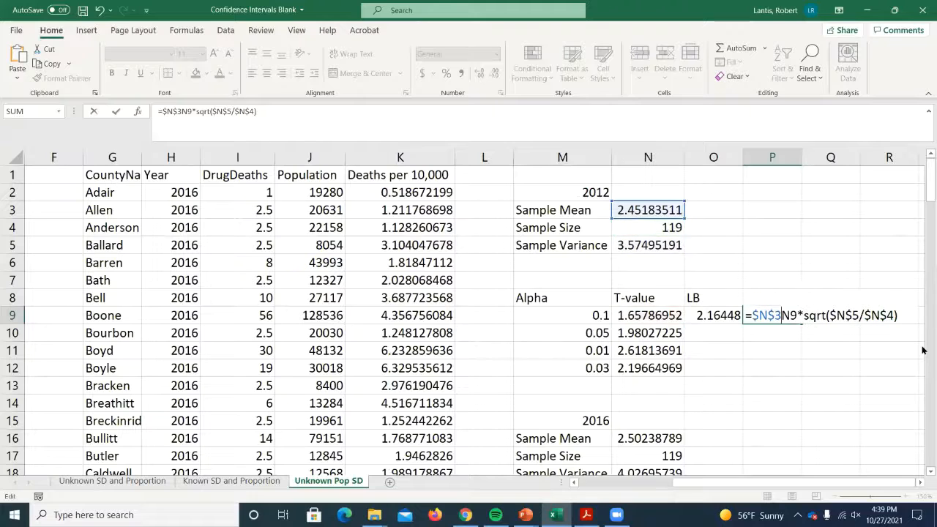
{"action": "type", "text": "+"}
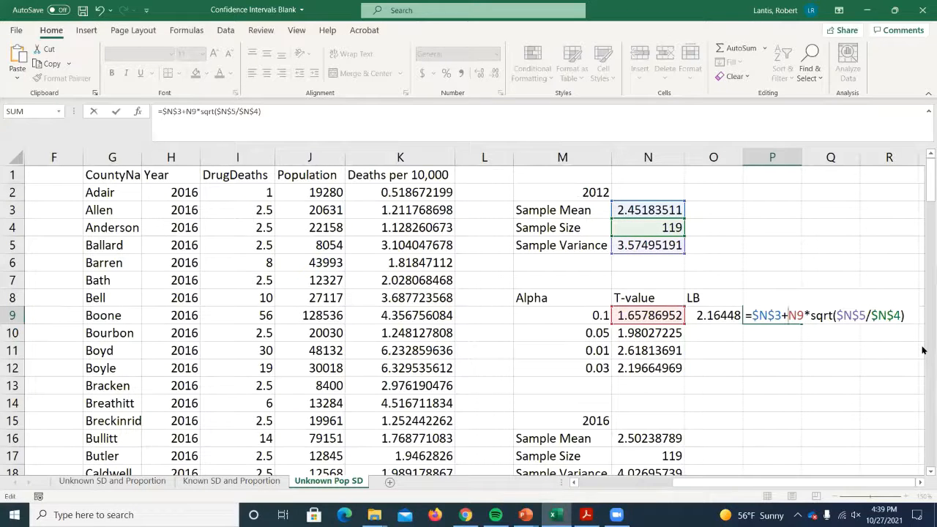
{"action": "key", "text": "Return"}
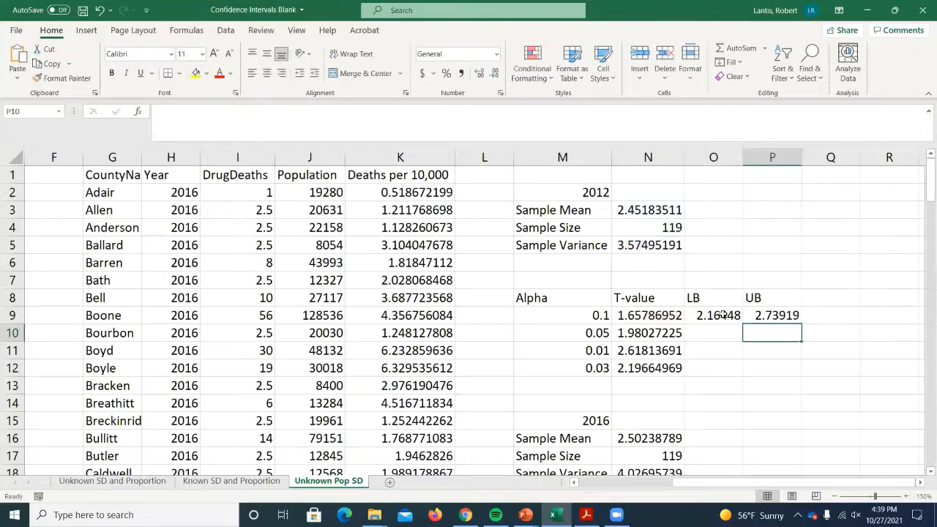
{"action": "left_click_drag", "start_coordinate": [721, 315], "coordinate": [791, 379]}
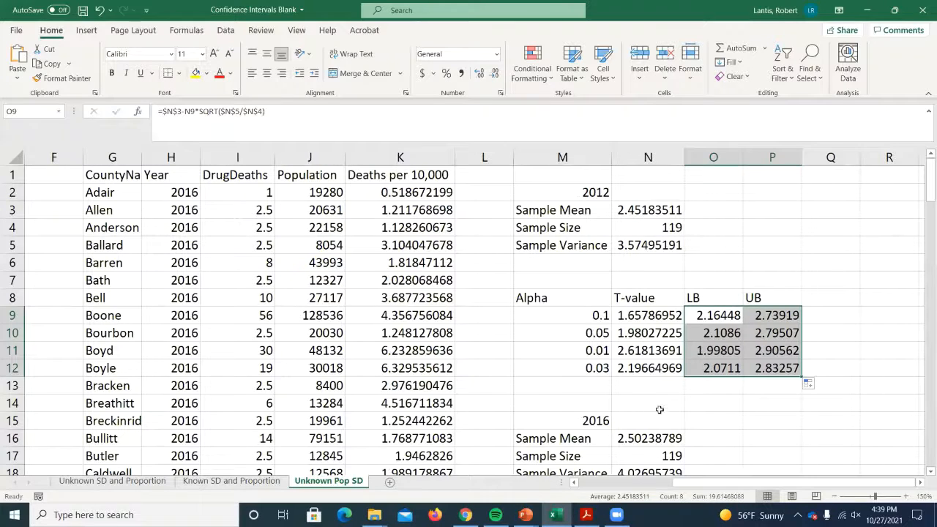
{"action": "left_click", "coordinate": [831, 336]}
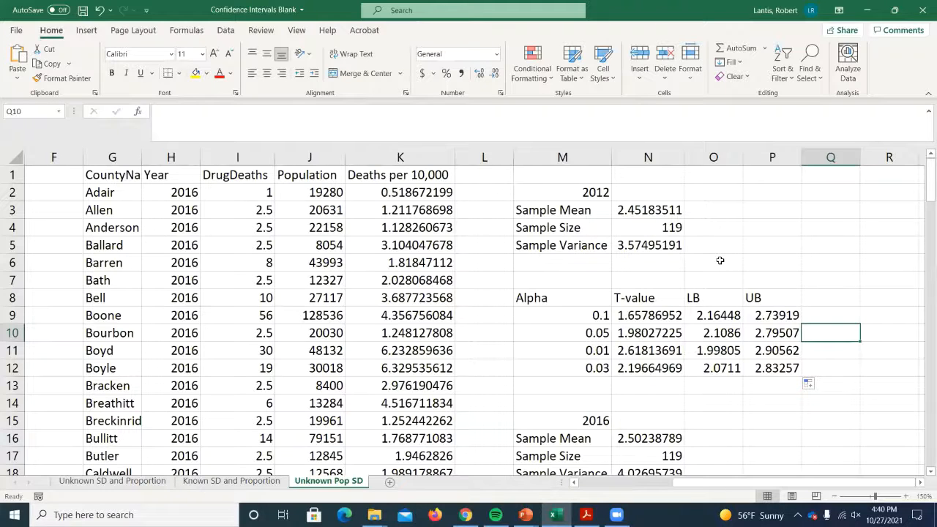
- Start a CONFIDENCE function formula in the empty cell Q14
{"action": "key", "text": "Down"}
{"action": "key", "text": "Down"}
{"action": "key", "text": "Down"}
{"action": "key", "text": "Down"}
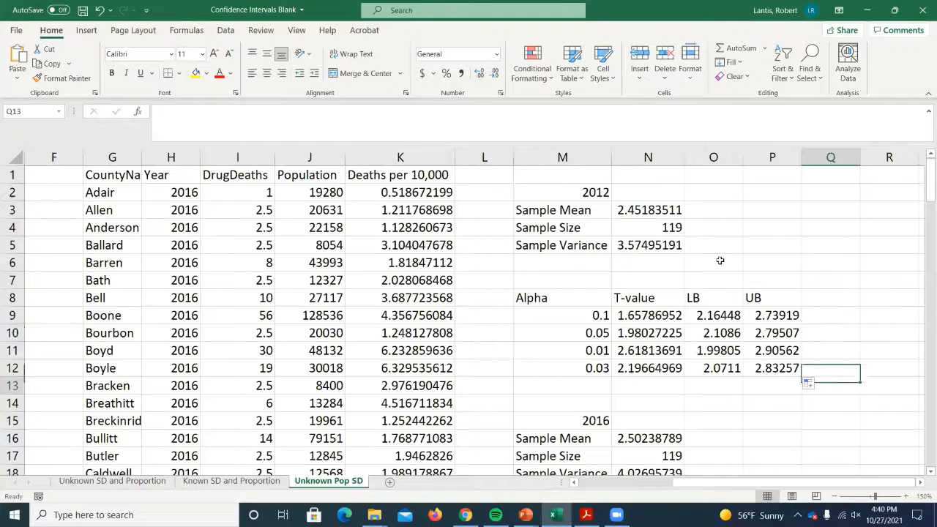
{"action": "type", "text": "=confidence"}
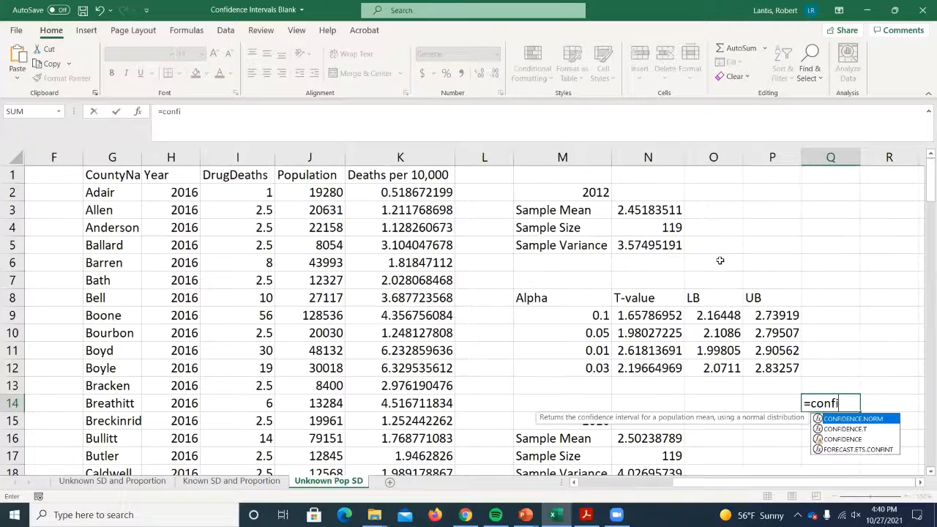
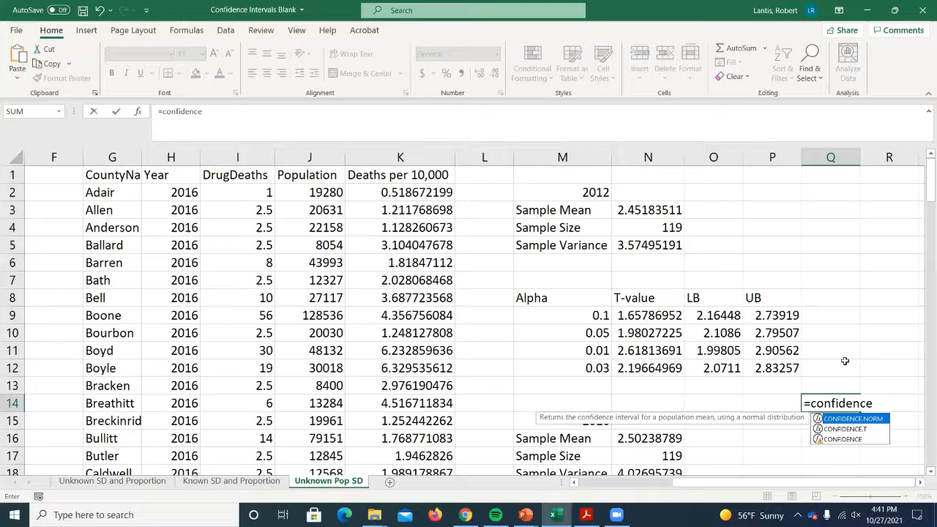
- Discard the unfinished CONFIDENCE formula in Q14 so the cell is left empty
{"action": "key", "text": "BackSpace"}
{"action": "key", "text": "BackSpace"}
{"action": "key", "text": "BackSpace"}
{"action": "key", "text": "BackSpace"}
{"action": "key", "text": "BackSpace"}
{"action": "key", "text": "BackSpace"}
{"action": "key", "text": "BackSpace"}
{"action": "key", "text": "BackSpace"}
{"action": "key", "text": "BackSpace"}
{"action": "key", "text": "BackSpace"}
{"action": "key", "text": "BackSpace"}
{"action": "key", "text": "Return"}
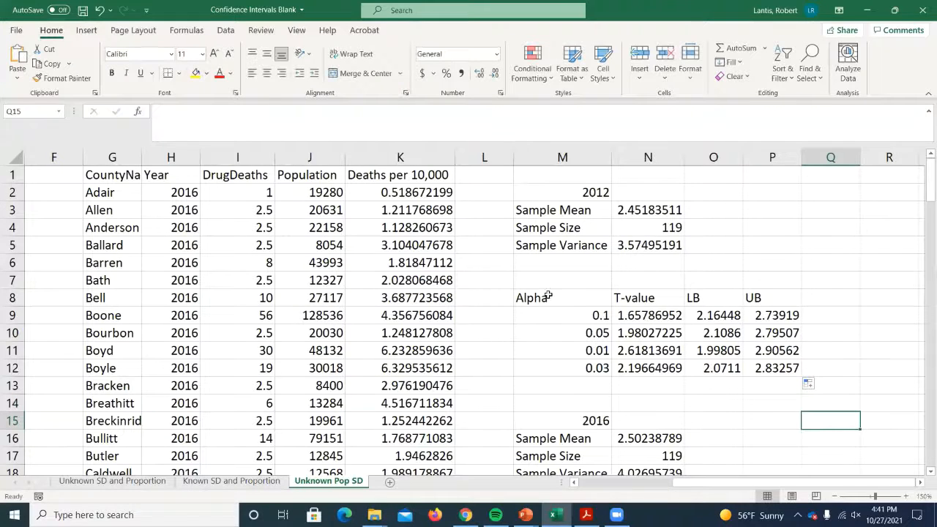
- Copy the three T-value formulas in N9:N11 into N21:N23 of the 2016 table
{"action": "scroll", "coordinate": [548, 295], "scroll_direction": "down", "scroll_amount": 2}
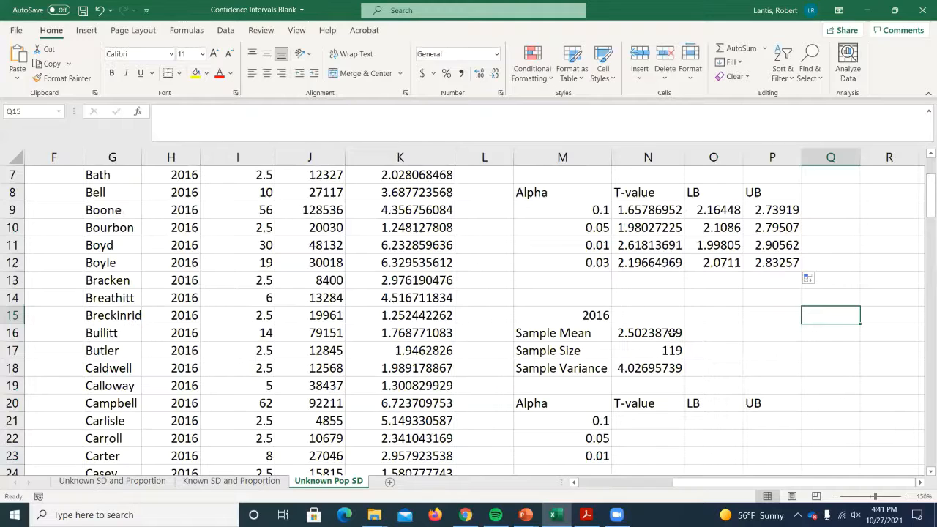
{"action": "left_click", "coordinate": [649, 419]}
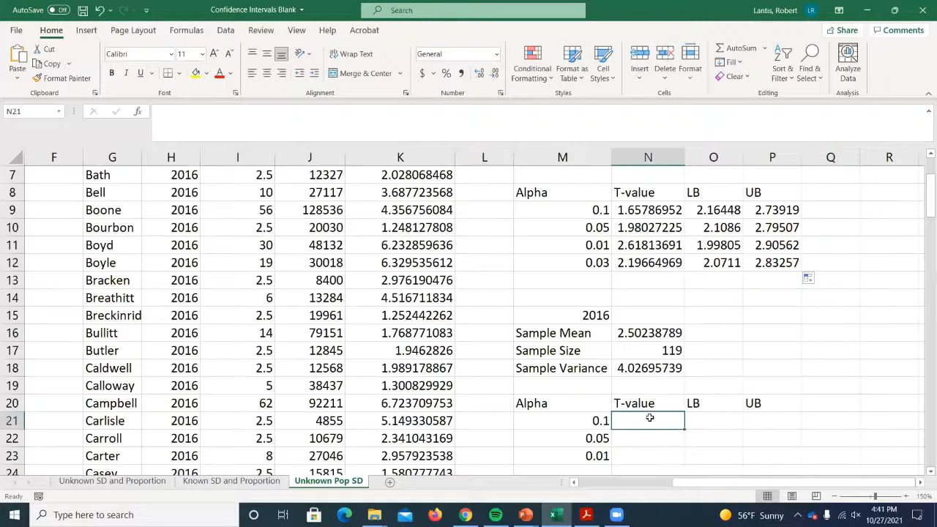
{"action": "left_click", "coordinate": [649, 210]}
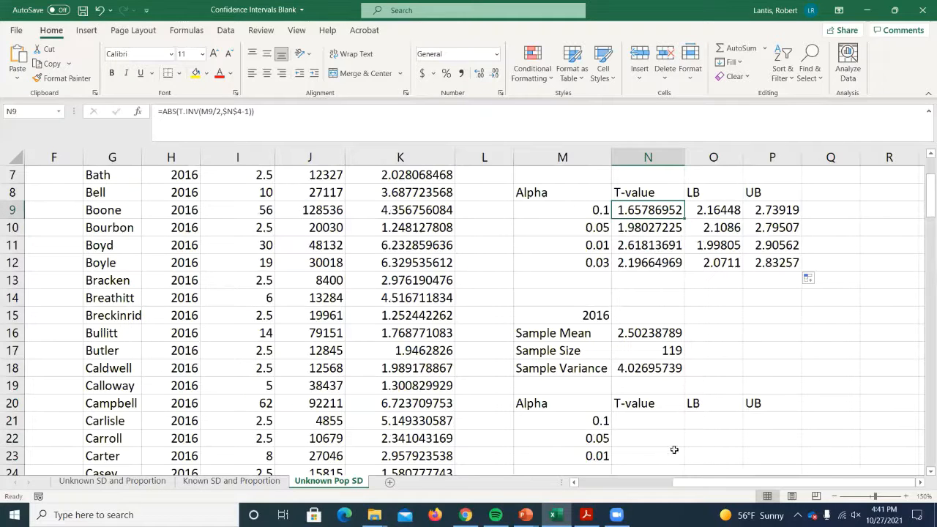
{"action": "left_click_drag", "start_coordinate": [645, 208], "coordinate": [647, 243]}
{"action": "key", "text": "ctrl+c"}
{"action": "left_click", "coordinate": [635, 421]}
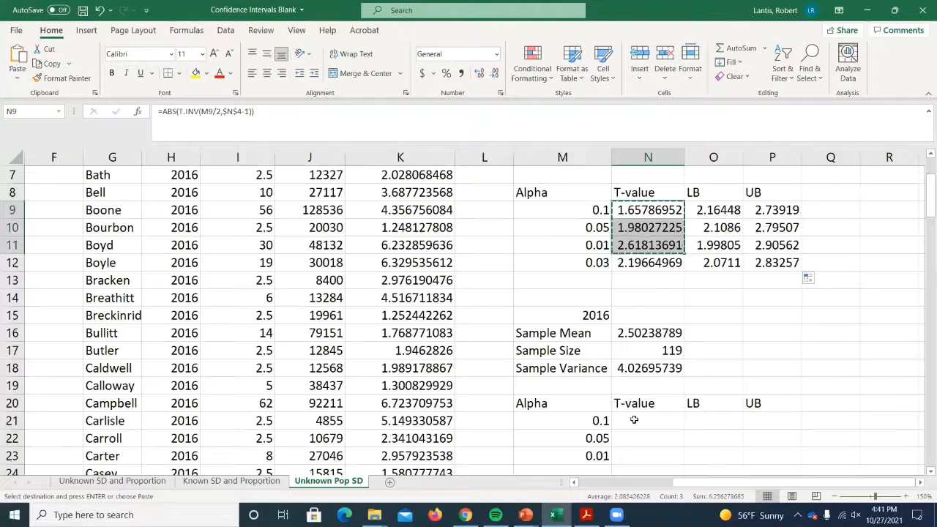
{"action": "key", "text": "ctrl+v"}
- Build the 2016 lower bound formula =N16-N21*sqrt(N18/N17) in O21, without committing it
{"action": "scroll", "coordinate": [743, 376], "scroll_direction": "down", "scroll_amount": 1}
{"action": "left_click", "coordinate": [734, 371]}
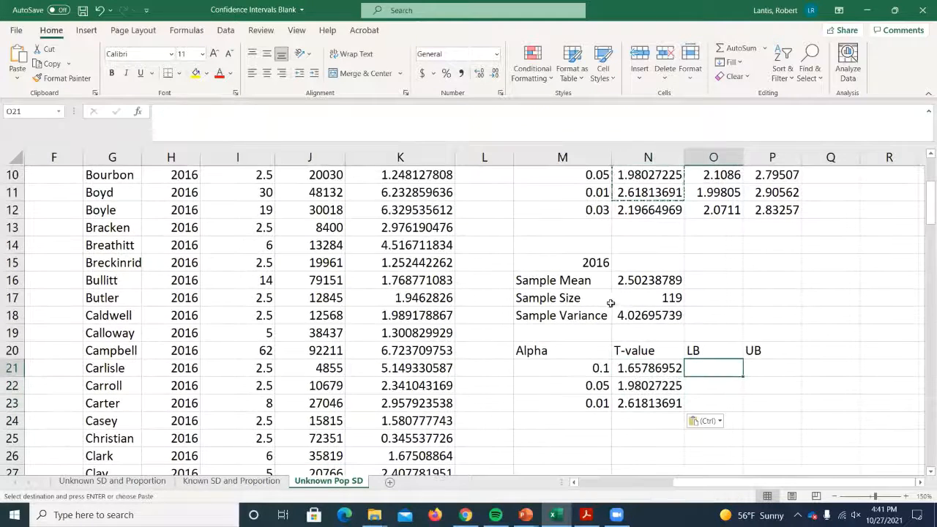
{"action": "scroll", "coordinate": [625, 303], "scroll_direction": "up", "scroll_amount": 3}
{"action": "scroll", "coordinate": [637, 322], "scroll_direction": "down", "scroll_amount": 2}
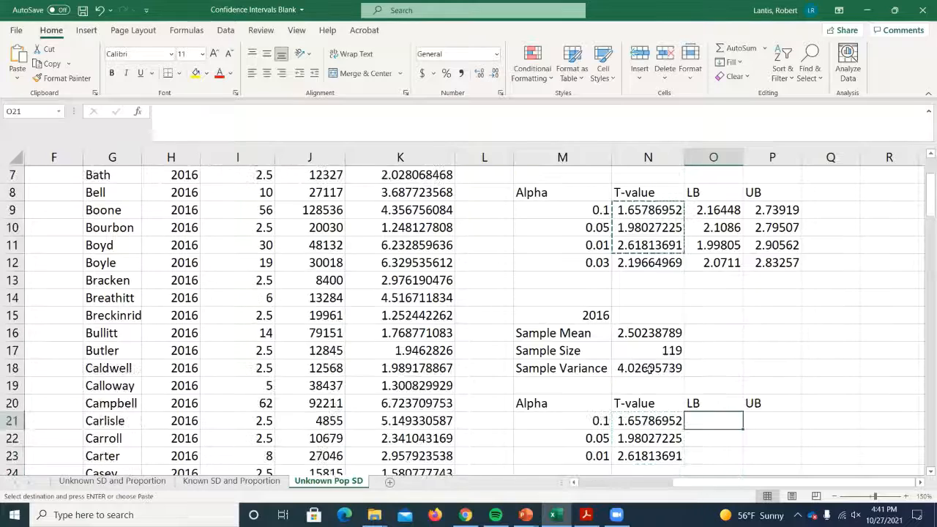
{"action": "scroll", "coordinate": [654, 350], "scroll_direction": "up", "scroll_amount": 2}
{"action": "scroll", "coordinate": [662, 357], "scroll_direction": "down", "scroll_amount": 3}
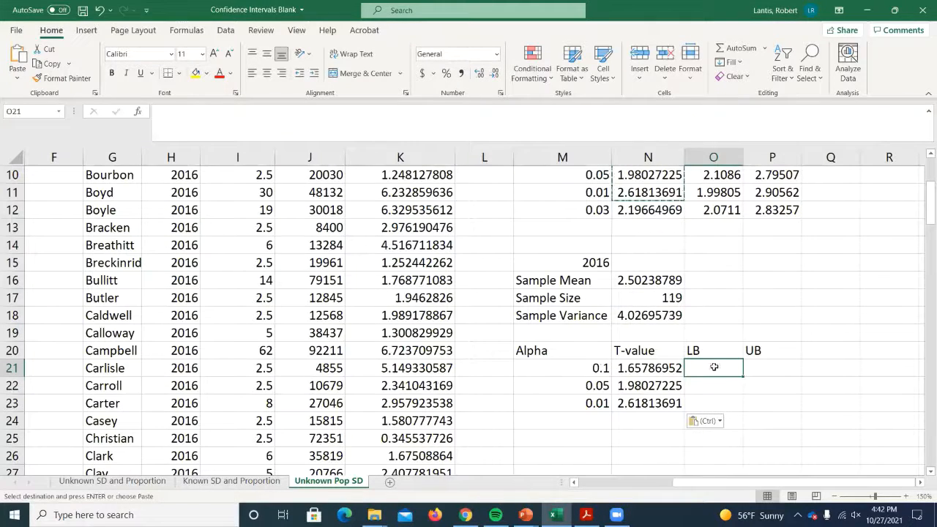
{"action": "type", "text": "="}
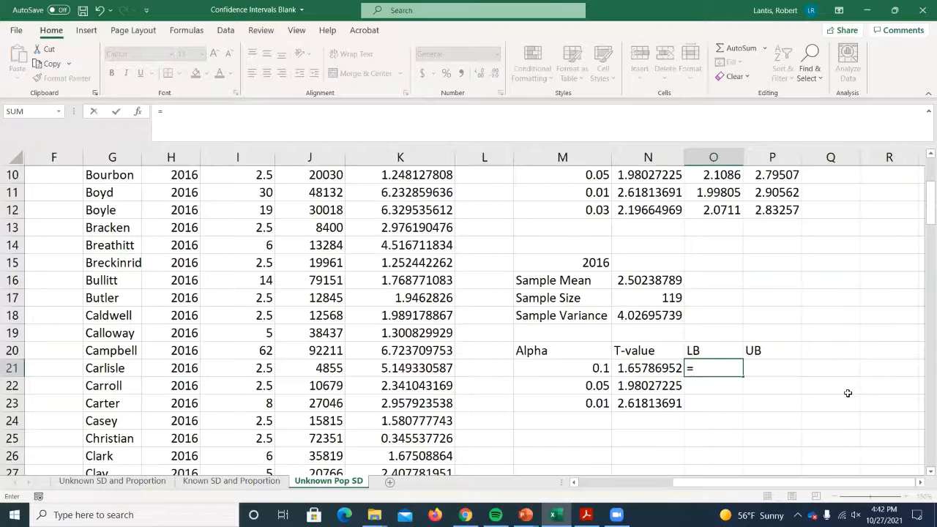
{"action": "scroll", "coordinate": [659, 410], "scroll_direction": "up", "scroll_amount": 2}
{"action": "scroll", "coordinate": [659, 388], "scroll_direction": "down", "scroll_amount": 1}
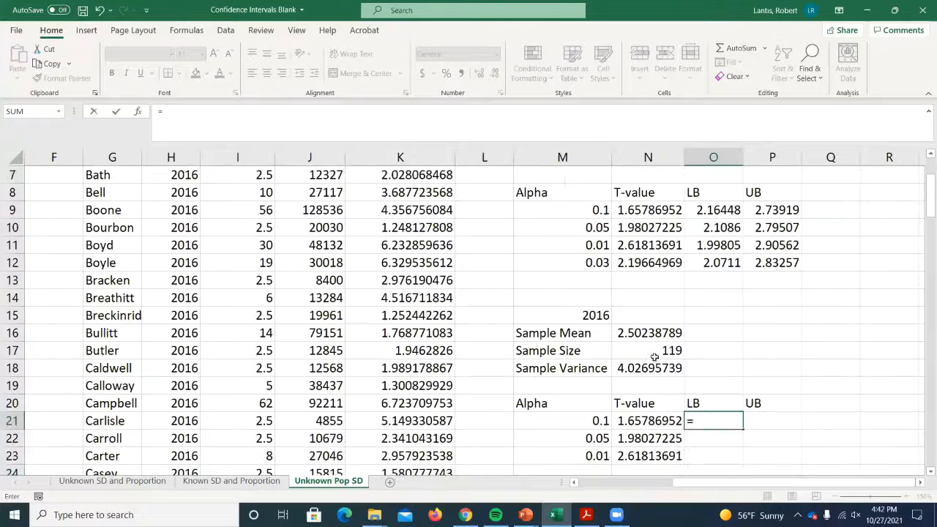
{"action": "left_click", "coordinate": [649, 340]}
{"action": "type", "text": "-"}
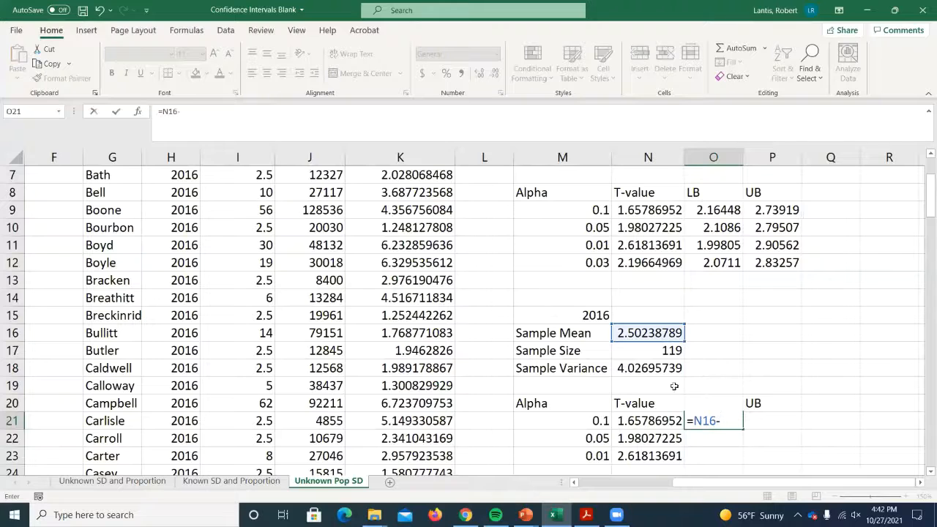
{"action": "left_click", "coordinate": [655, 417]}
{"action": "type", "text": "*sqr"}
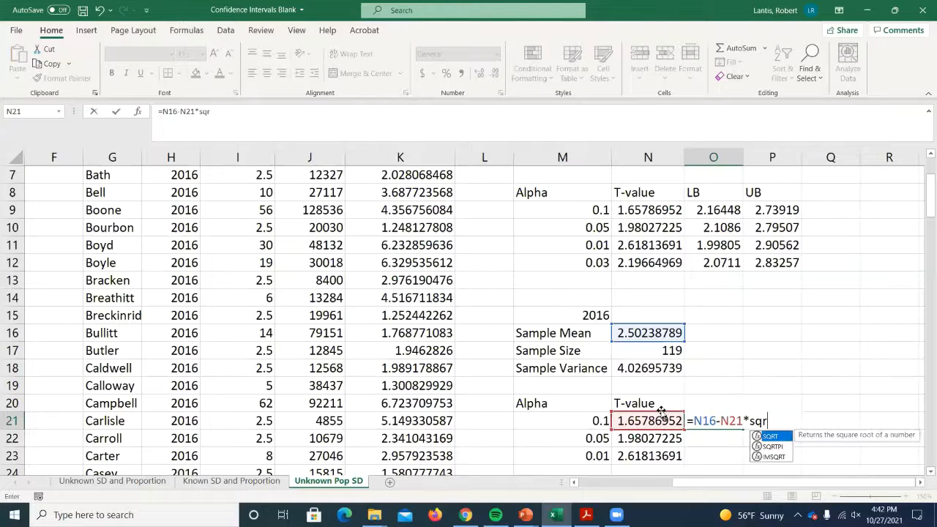
{"action": "type", "text": "t("}
{"action": "left_click", "coordinate": [657, 369]}
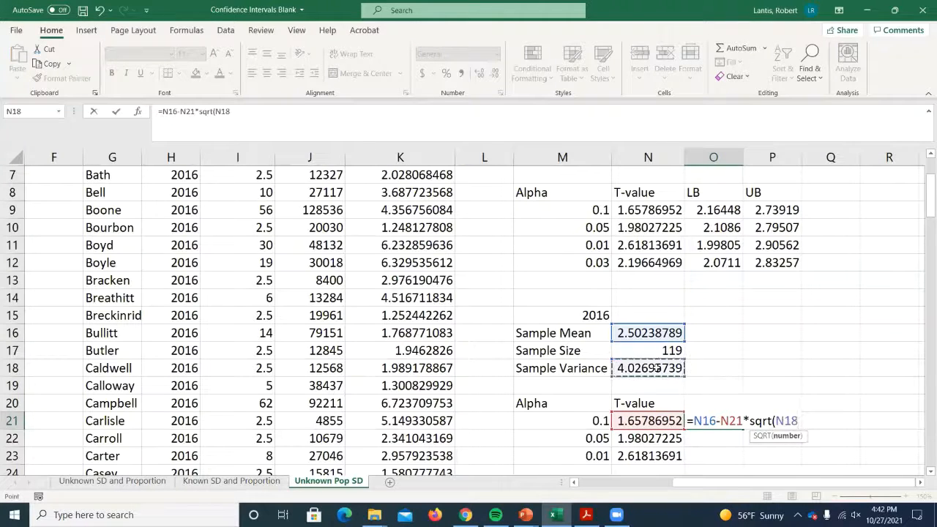
{"action": "type", "text": "/"}
{"action": "left_click", "coordinate": [662, 351]}
{"action": "type", "text": ")"}
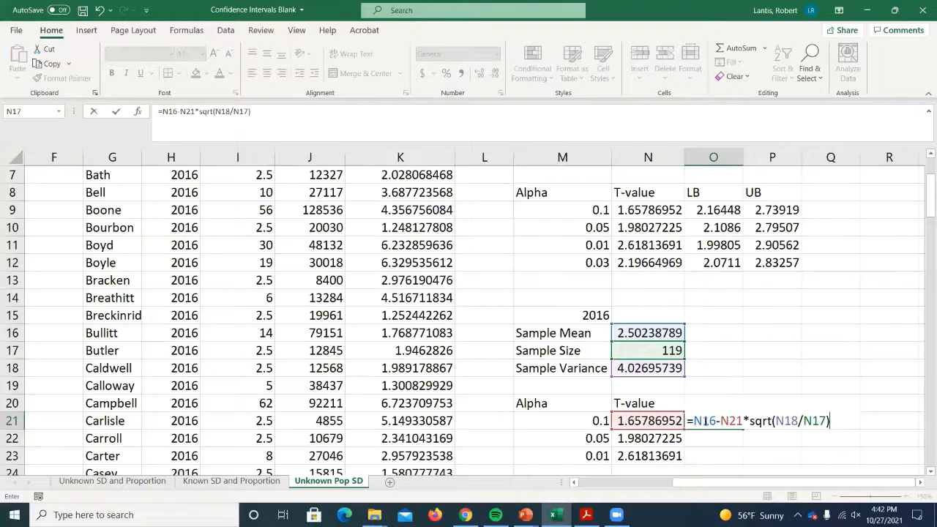
- Lock the mean, variance and sample size references in the O21 formula as $N$16, $N$18 and $N$17
{"action": "left_click_drag", "start_coordinate": [694, 420], "coordinate": [716, 420]}
{"action": "key", "text": "F4"}
{"action": "left_click_drag", "start_coordinate": [789, 421], "coordinate": [836, 420]}
{"action": "key", "text": "F4"}
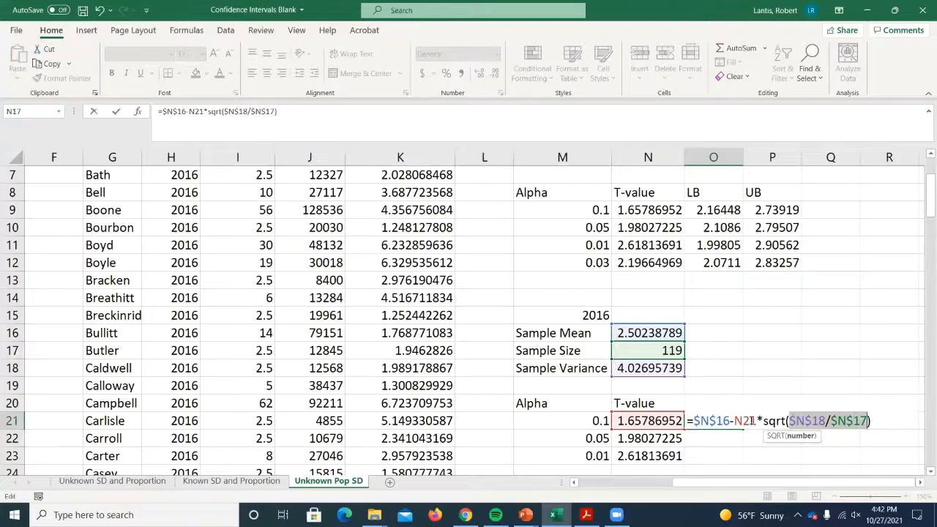
- Copy the full text of the O21 lower bound formula, commit it, and paste the text into P21
{"action": "left_click_drag", "start_coordinate": [688, 421], "coordinate": [872, 423]}
{"action": "right_click", "coordinate": [784, 421]}
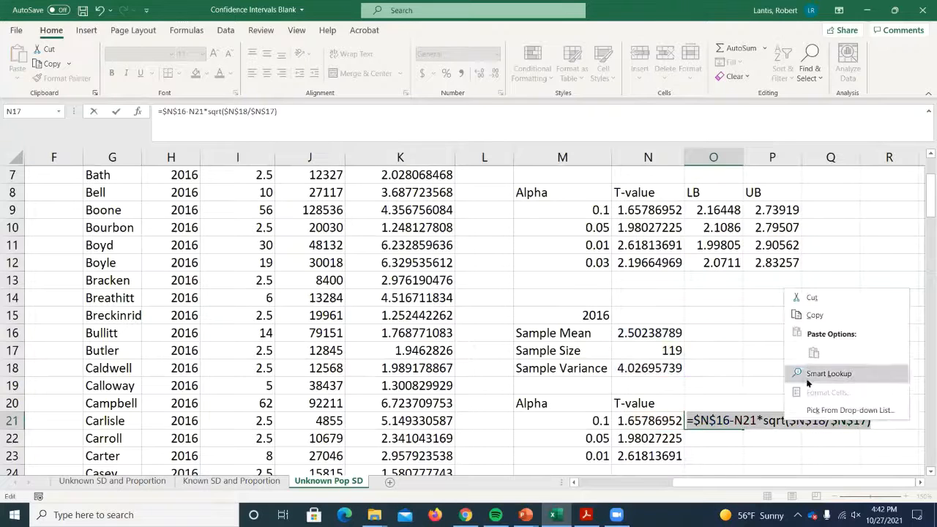
{"action": "left_click", "coordinate": [815, 315]}
{"action": "key", "text": "Tab"}
{"action": "double_click", "coordinate": [765, 421]}
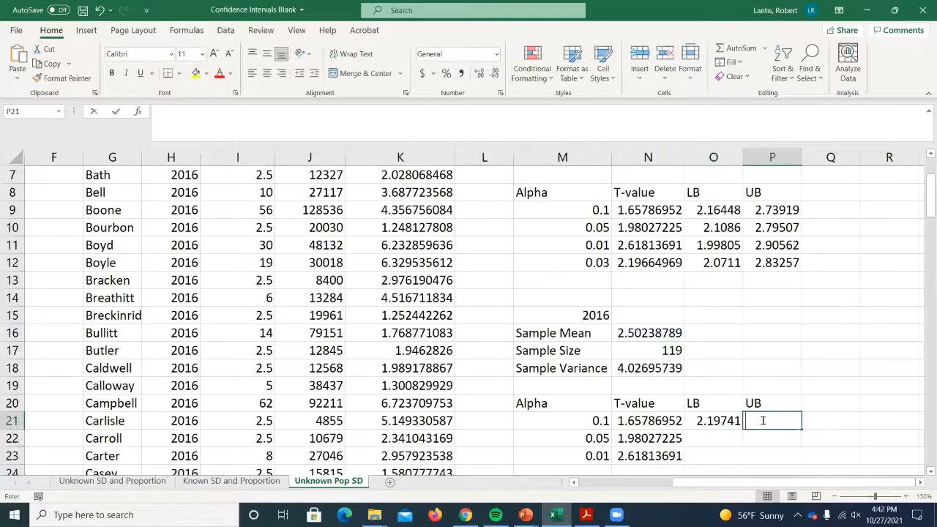
{"action": "right_click", "coordinate": [766, 421]}
{"action": "left_click", "coordinate": [794, 353]}
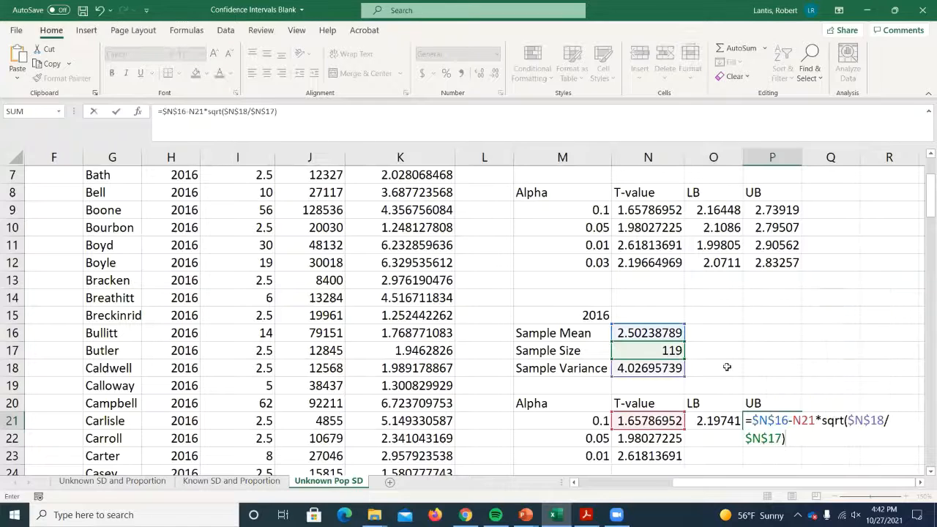
- Change the minus before N21 to a plus in the P21 upper bound formula and commit it
{"action": "left_click", "coordinate": [786, 414]}
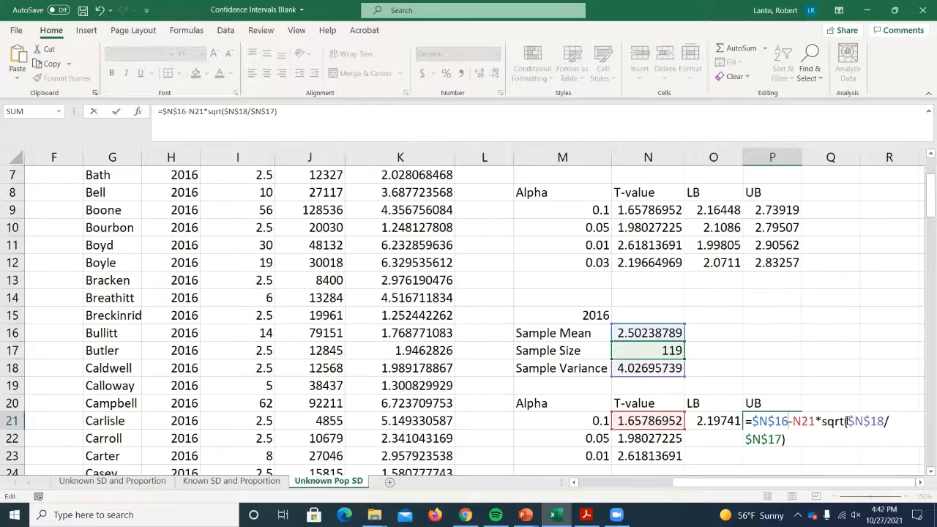
{"action": "key", "text": "Delete"}
{"action": "type", "text": "+"}
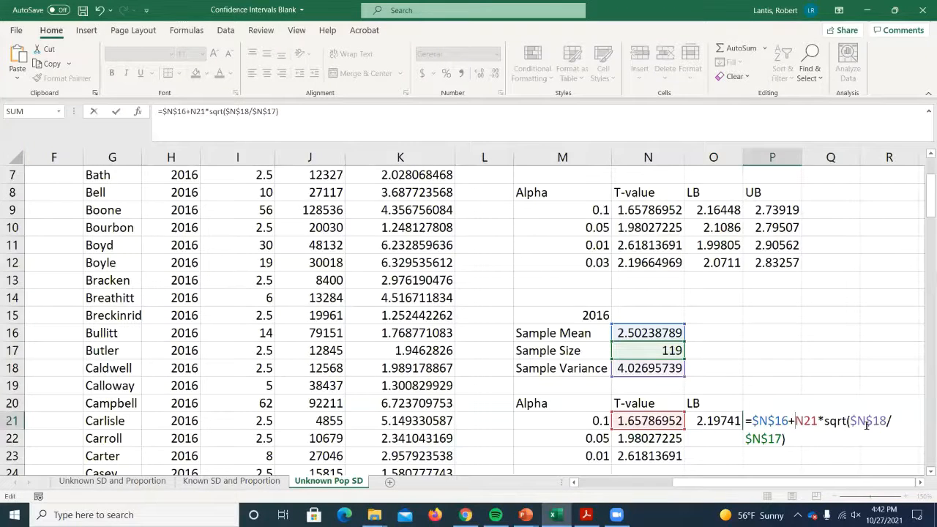
{"action": "key", "text": "Return"}
- Fill the lower and upper bound formulas in O21:P21 down to row 23
{"action": "scroll", "coordinate": [847, 364], "scroll_direction": "down", "scroll_amount": 1}
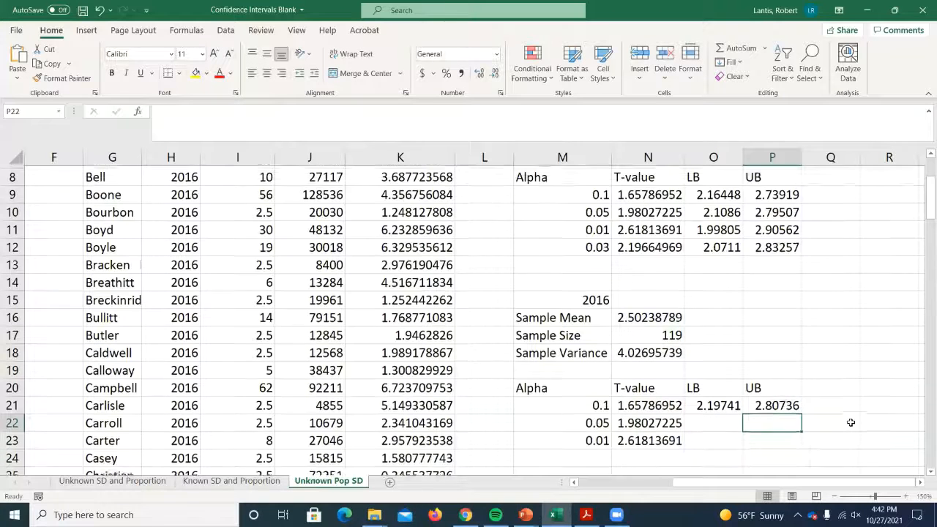
{"action": "left_click", "coordinate": [717, 368]}
{"action": "left_click", "coordinate": [774, 368], "text": "shift"}
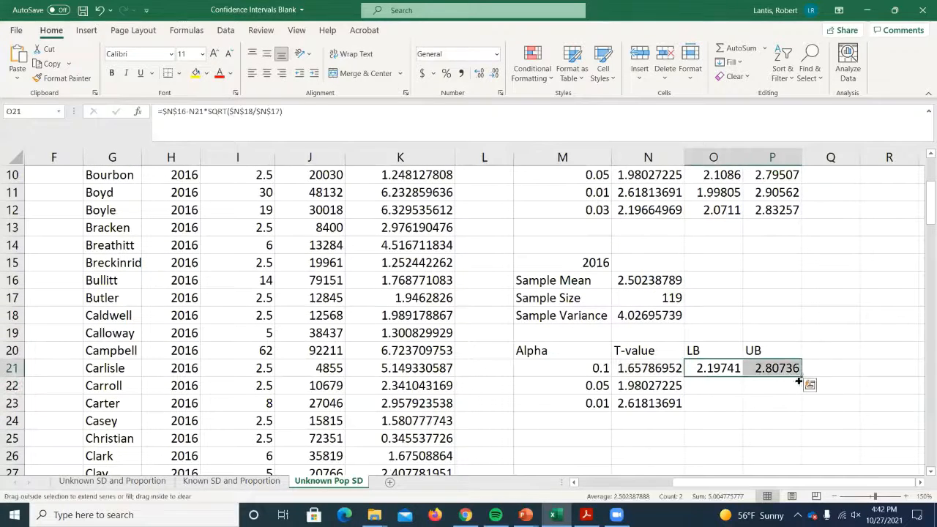
{"action": "left_click_drag", "start_coordinate": [802, 377], "coordinate": [784, 410]}
{"action": "left_click", "coordinate": [832, 334]}
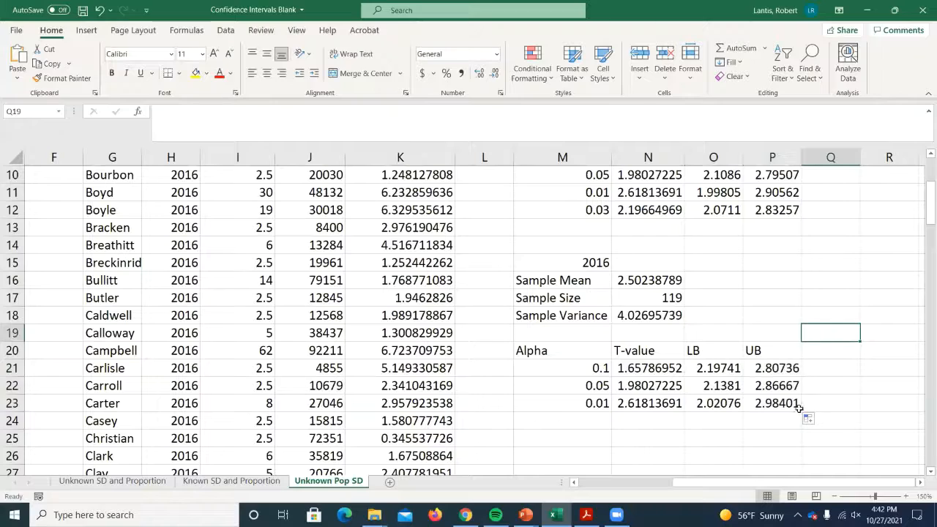
{"action": "scroll", "coordinate": [800, 415], "scroll_direction": "up", "scroll_amount": 2}
{"action": "scroll", "coordinate": [800, 415], "scroll_direction": "down", "scroll_amount": 1}
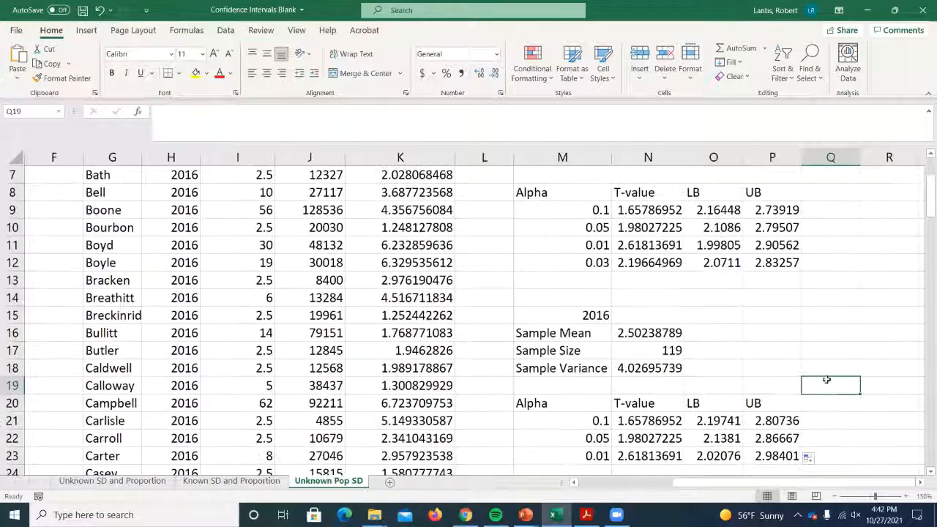